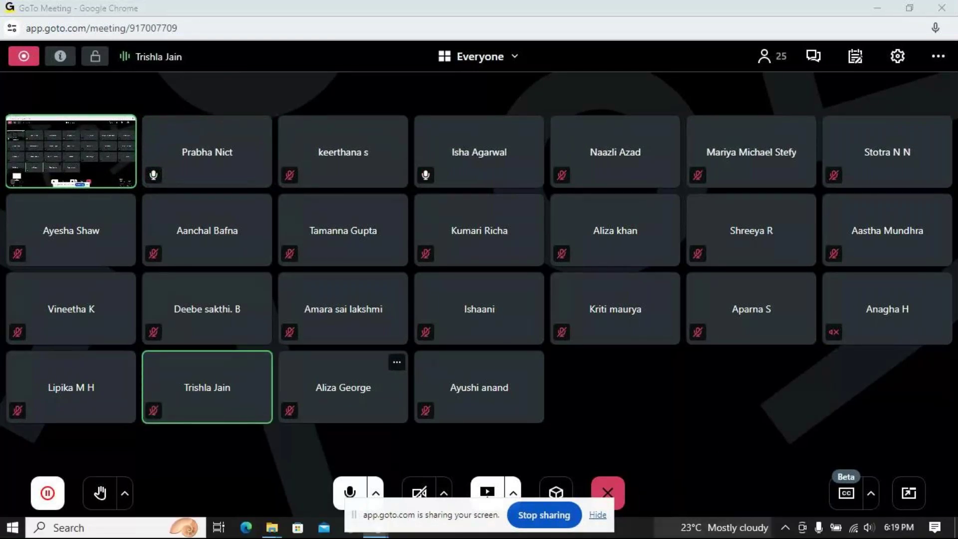
# Step: Minimize GoTo Meeting and Chrome so the MCC folder in File Explorer shows
pyautogui.click(872, 4)
pyautogui.click(878, 14)
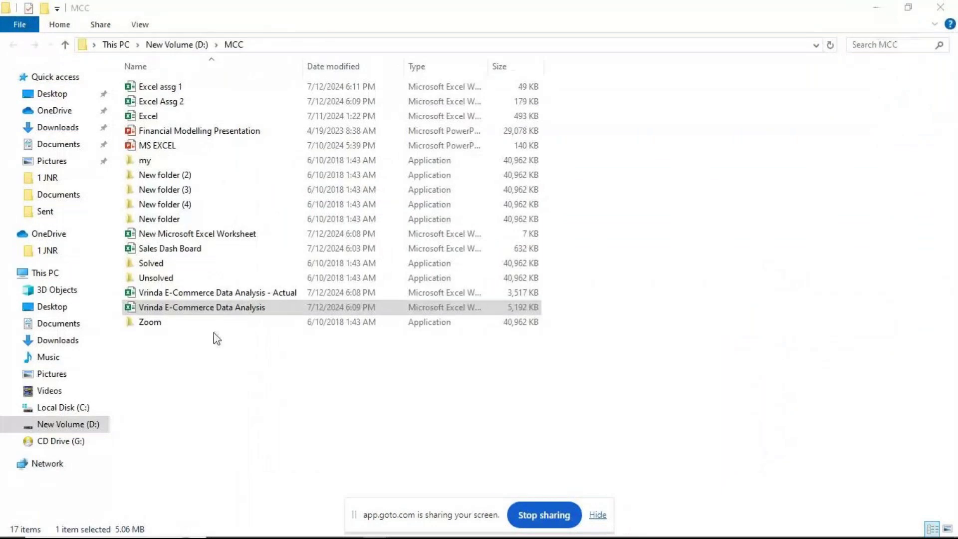
# Step: Try opening the Vrinda E-Commerce Data Analysis workbook, cancel its password prompt, and close Excel
pyautogui.click(236, 310)
pyautogui.doubleClick(237, 310)
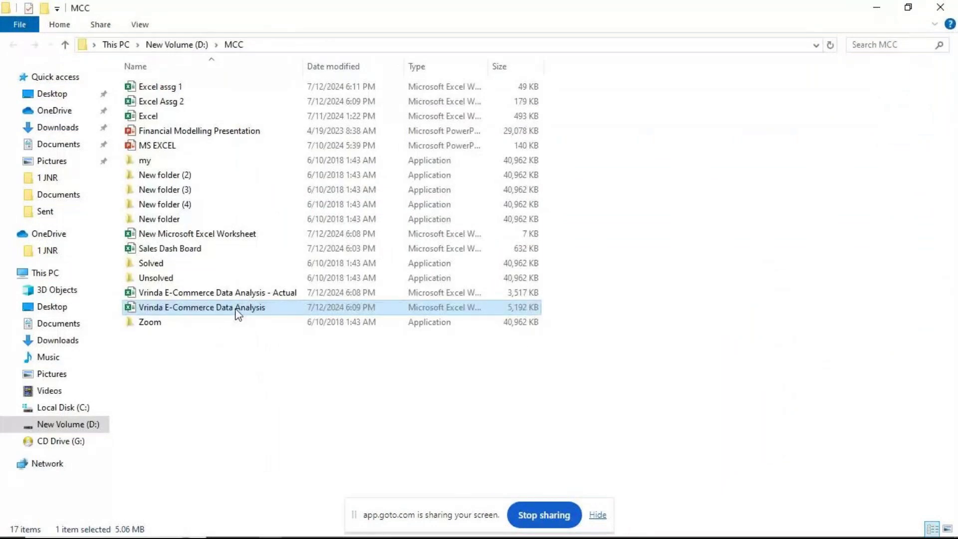
pyautogui.click(598, 521)
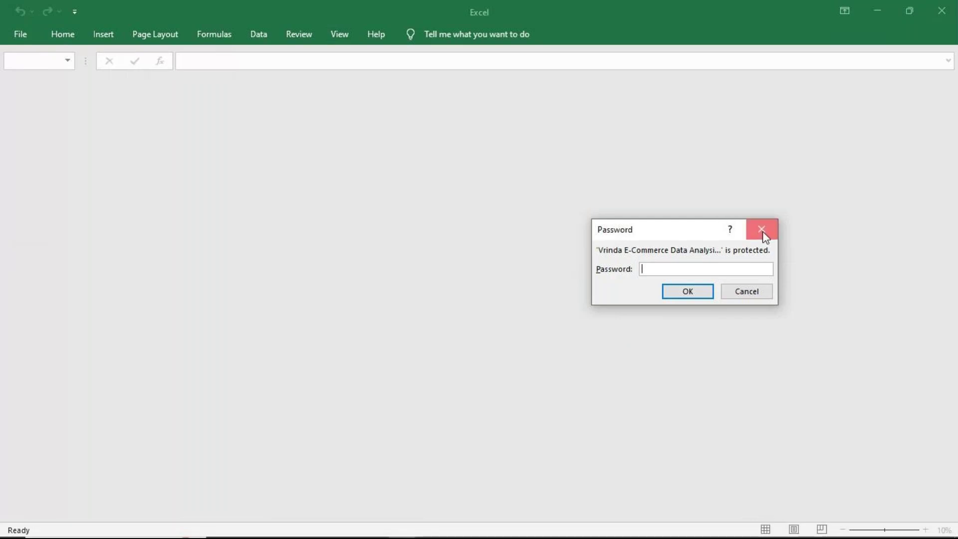
pyautogui.click(762, 230)
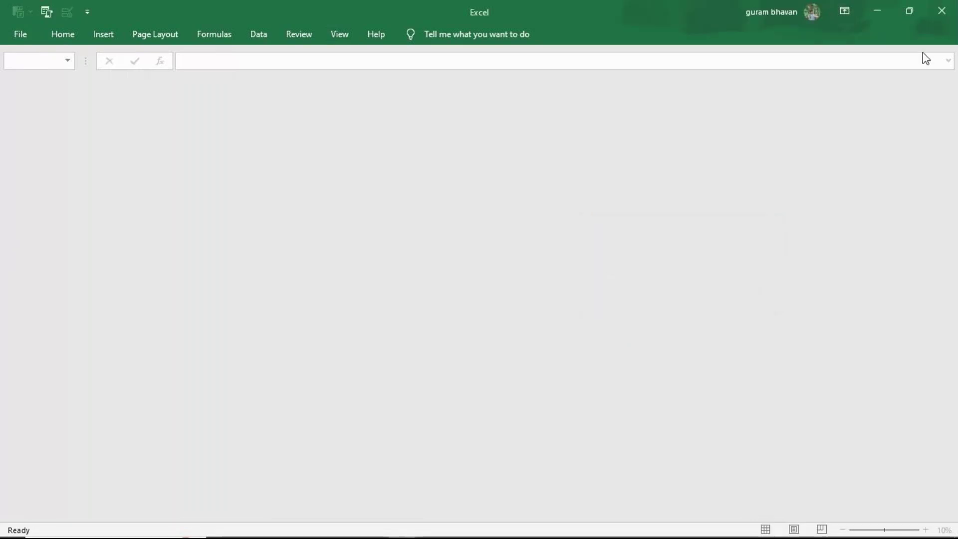
pyautogui.click(952, 8)
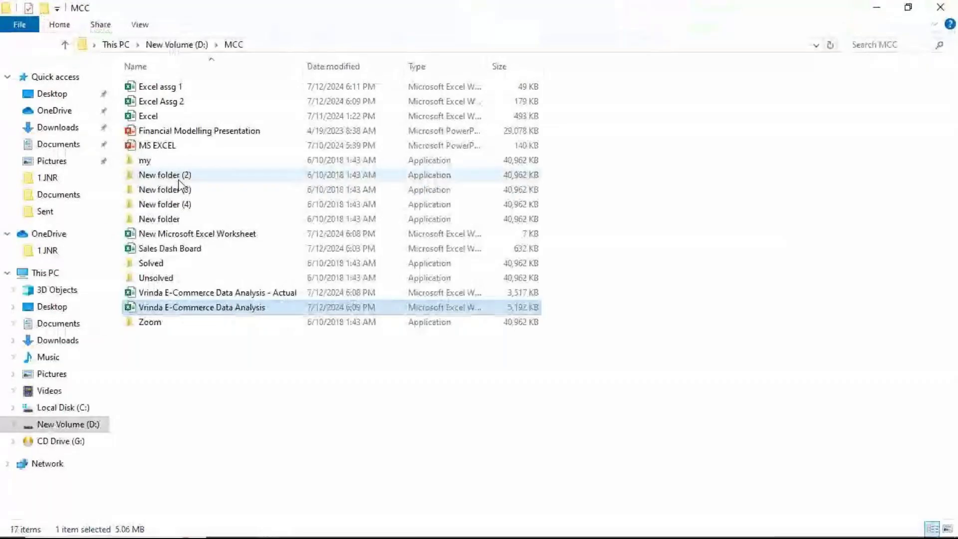
# Step: Open Excel.xlsx from the MCC folder and enter the workbook password
pyautogui.click(168, 120)
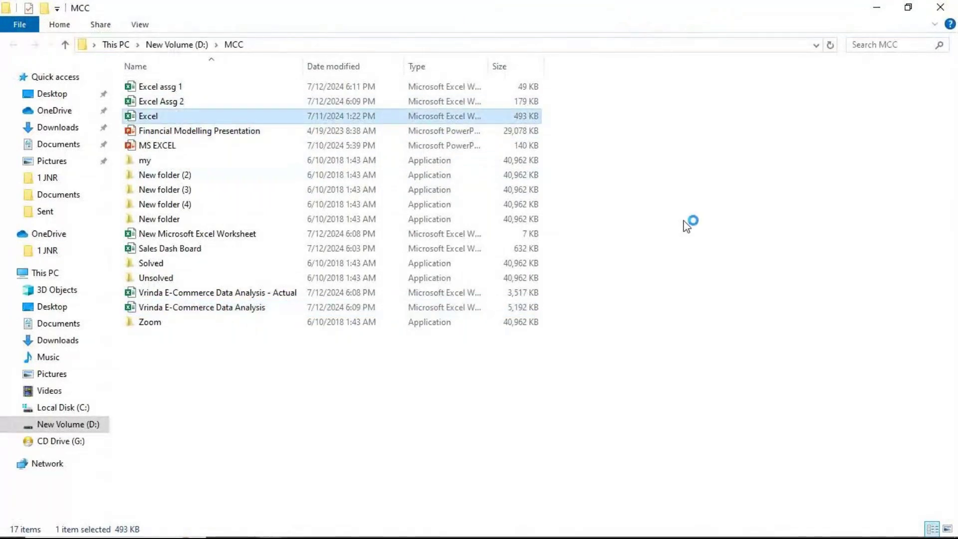
pyautogui.press('Return')
pyautogui.write('12345')
pyautogui.press('Return')
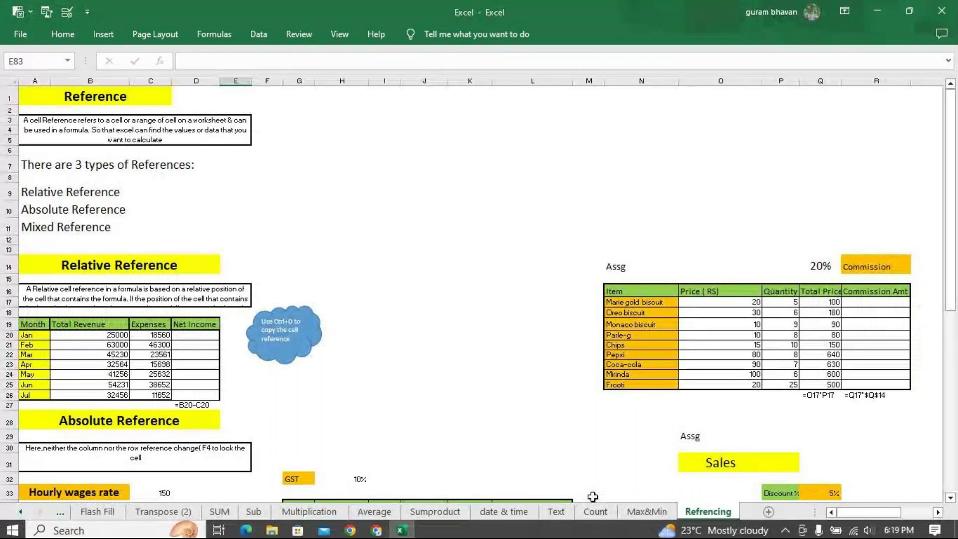
# Step: Move from the Count sheet to the Max&Min sheet and select cell F8
pyautogui.click(596, 511)
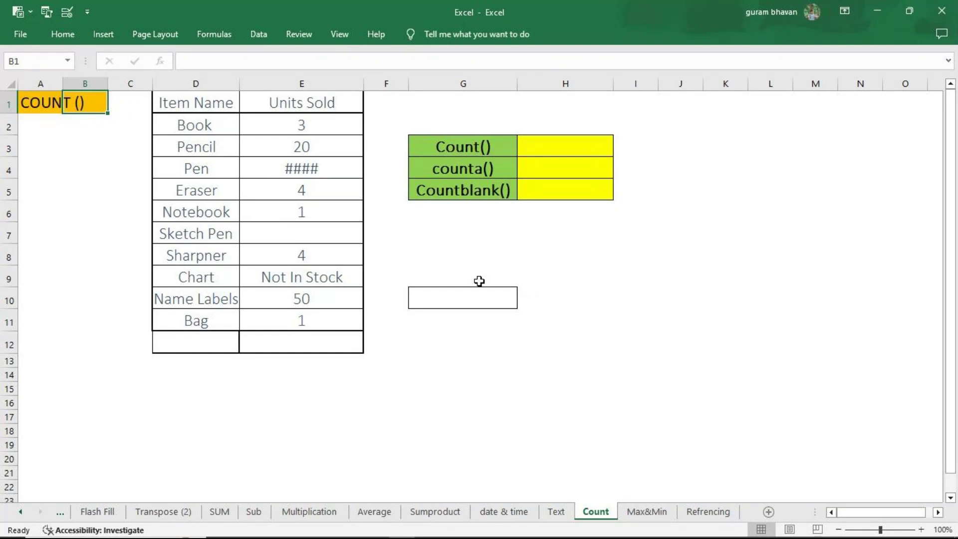
pyautogui.click(647, 512)
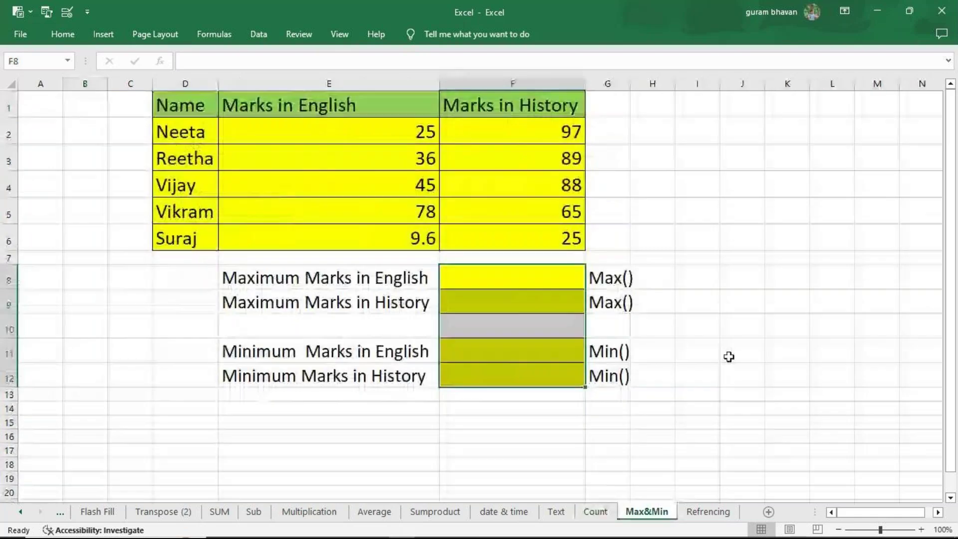
pyautogui.click(488, 271)
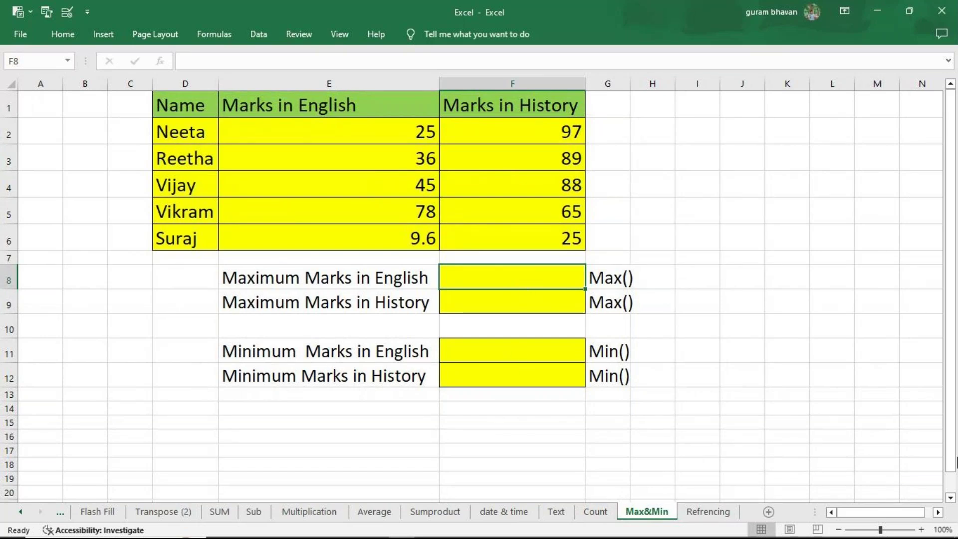
# Step: Enter =MAX(E2:E6) in F8 to get the maximum English mark, 78
pyautogui.write('=')
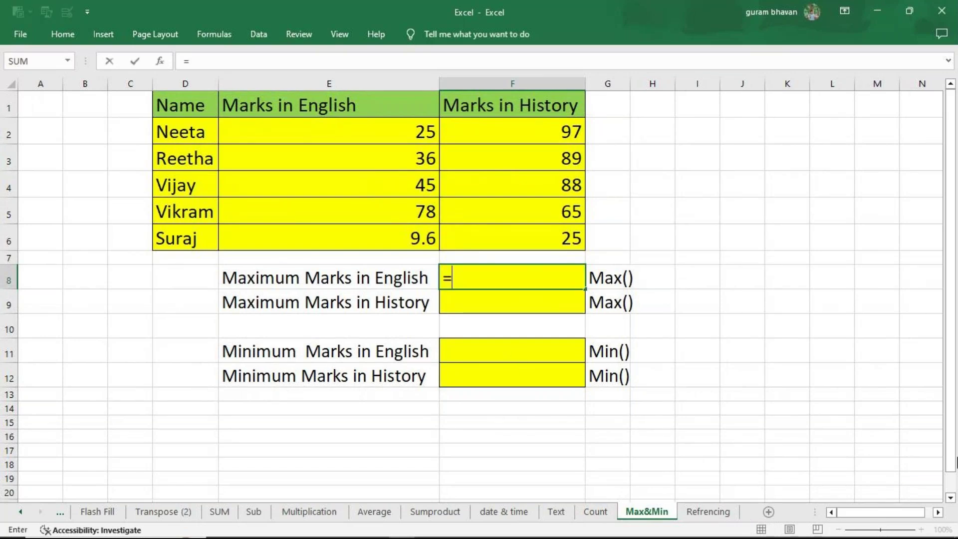
pyautogui.write('max')
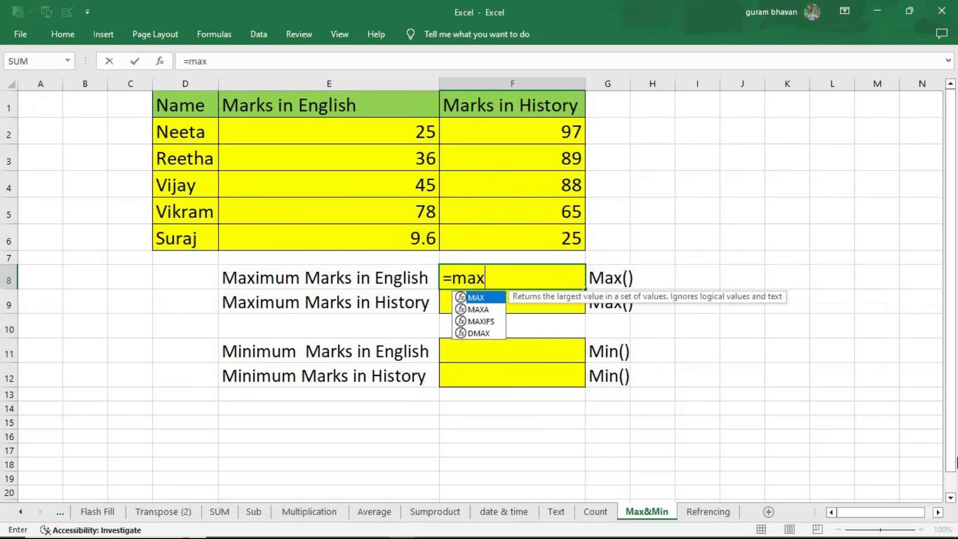
pyautogui.press('Tab')
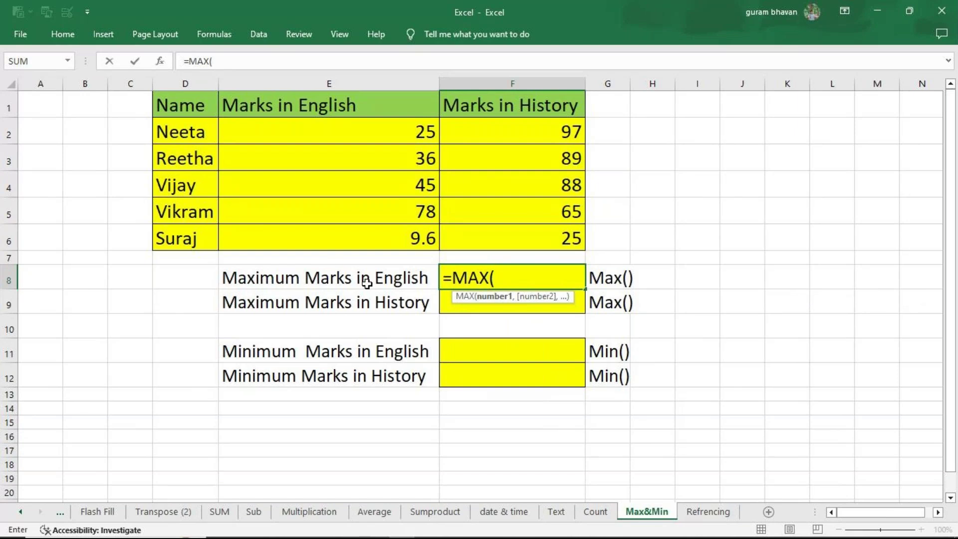
pyautogui.moveTo(328, 130); pyautogui.dragTo(319, 237)
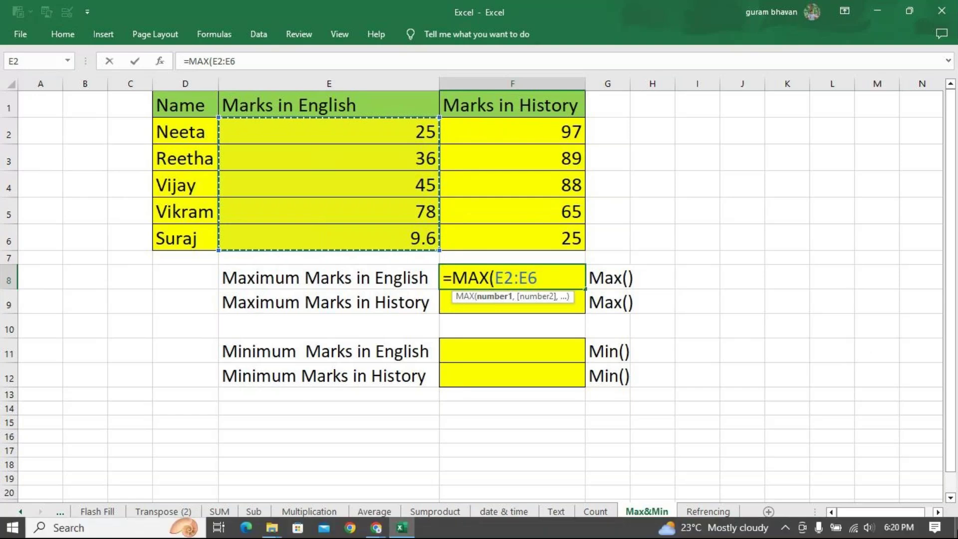
pyautogui.write(')')
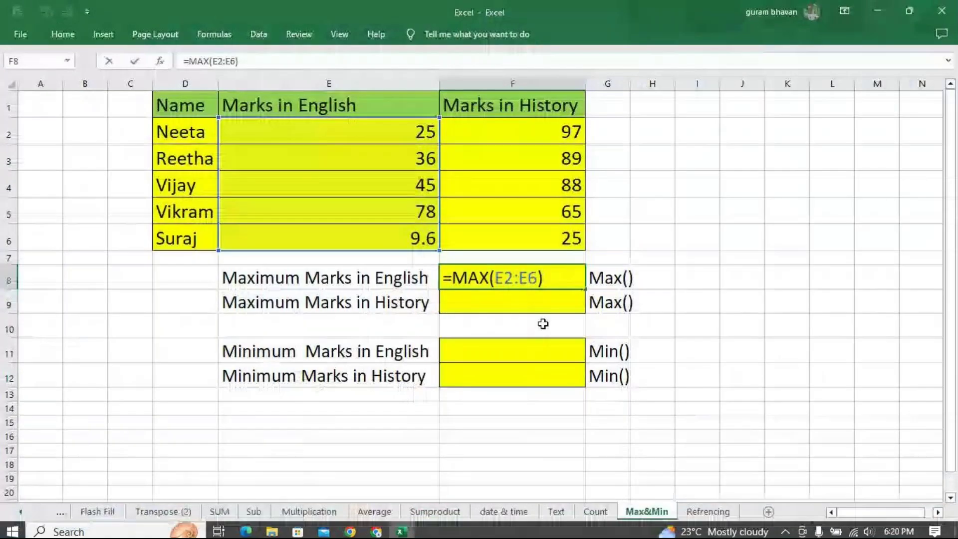
pyautogui.press('Return')
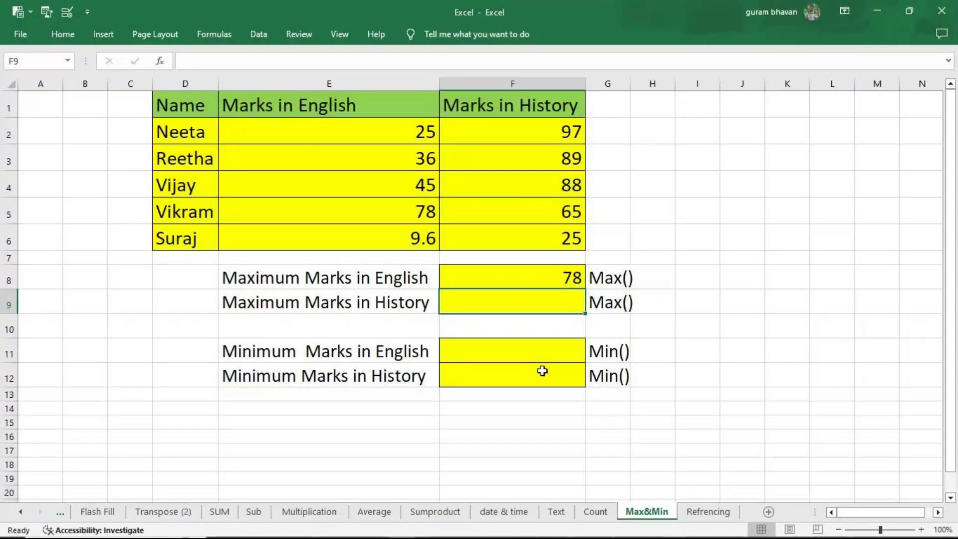
# Step: Enter =MIN(E2:E6) in F11 to get the minimum English mark, 9.6
pyautogui.click(532, 353)
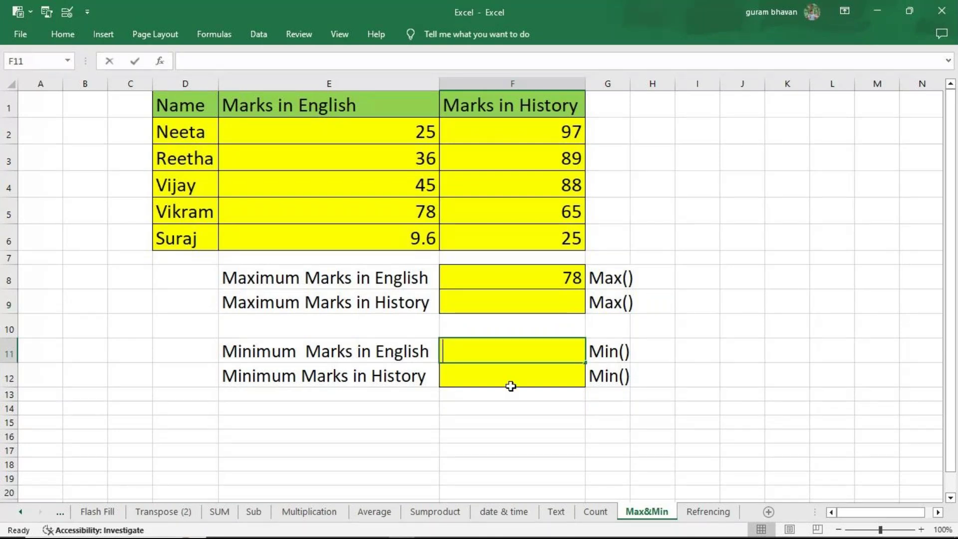
pyautogui.write('=min')
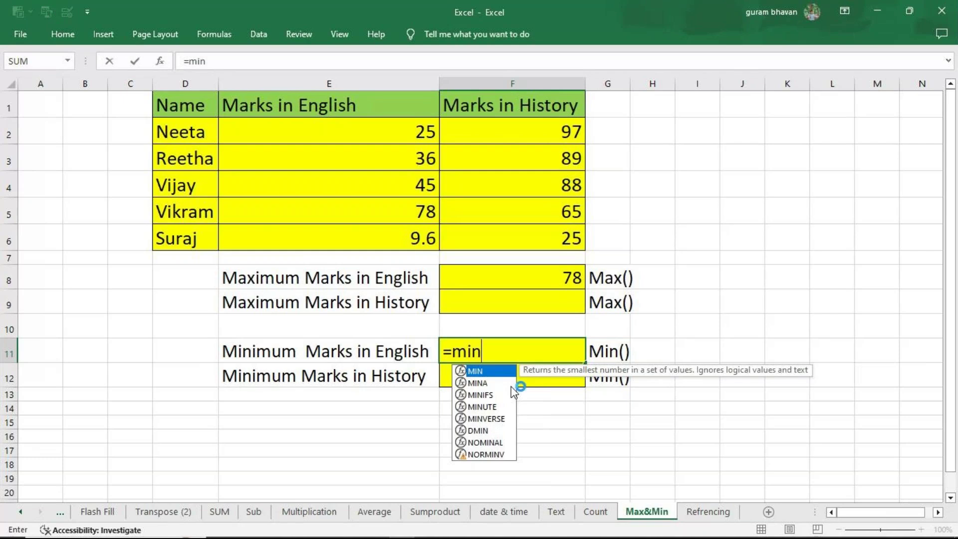
pyautogui.press('Tab')
pyautogui.moveTo(406, 133); pyautogui.dragTo(403, 226)
pyautogui.write(')')
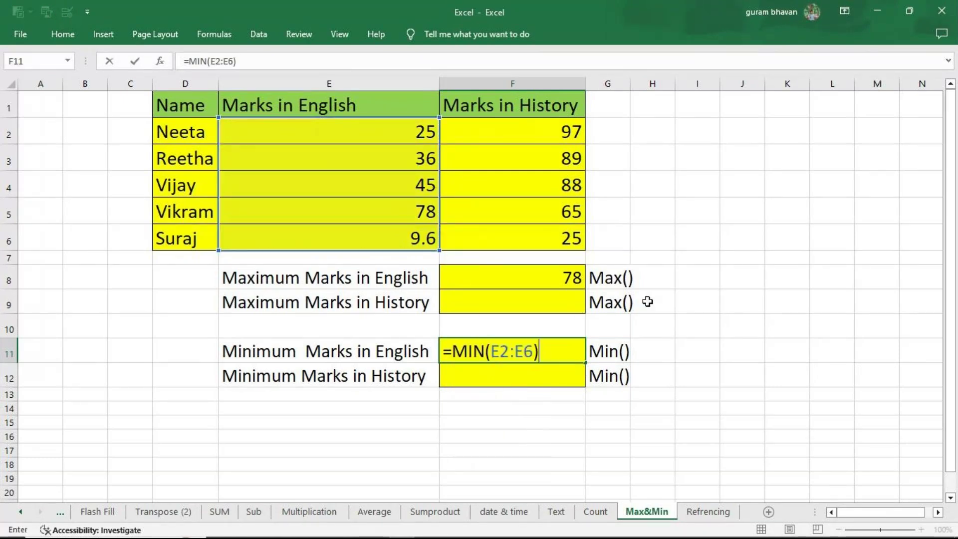
pyautogui.press('Return')
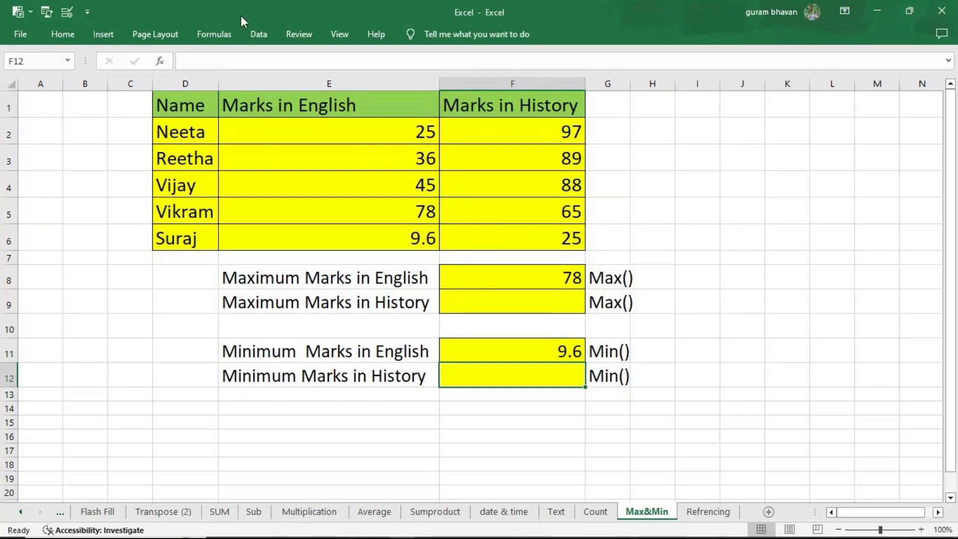
pyautogui.click(233, 33)
# Step: Turn on Show Formulas, pin the ribbon, and narrow column E so =MAX(E2:E6) and =MIN(E2:E6) fit
pyautogui.click(670, 55)
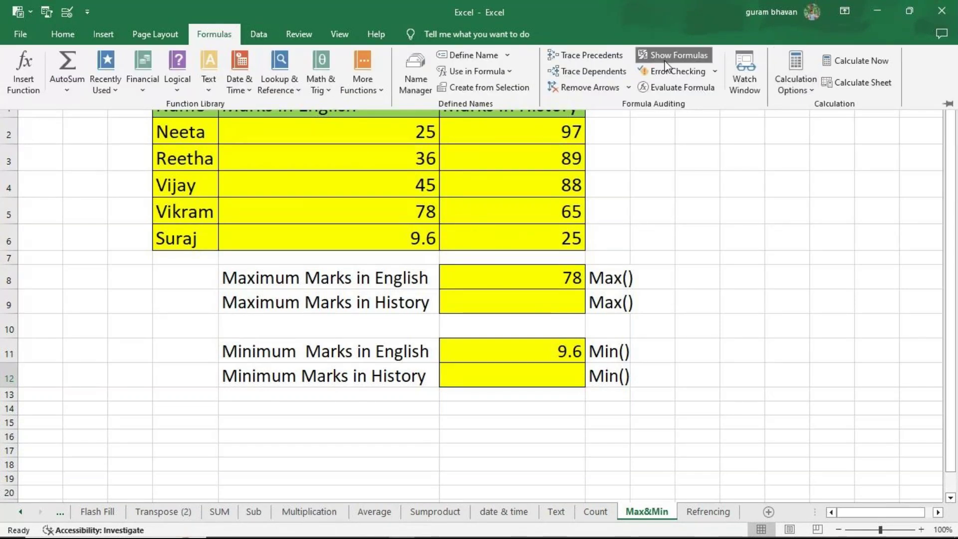
pyautogui.rightClick(920, 79)
pyautogui.click(870, 95)
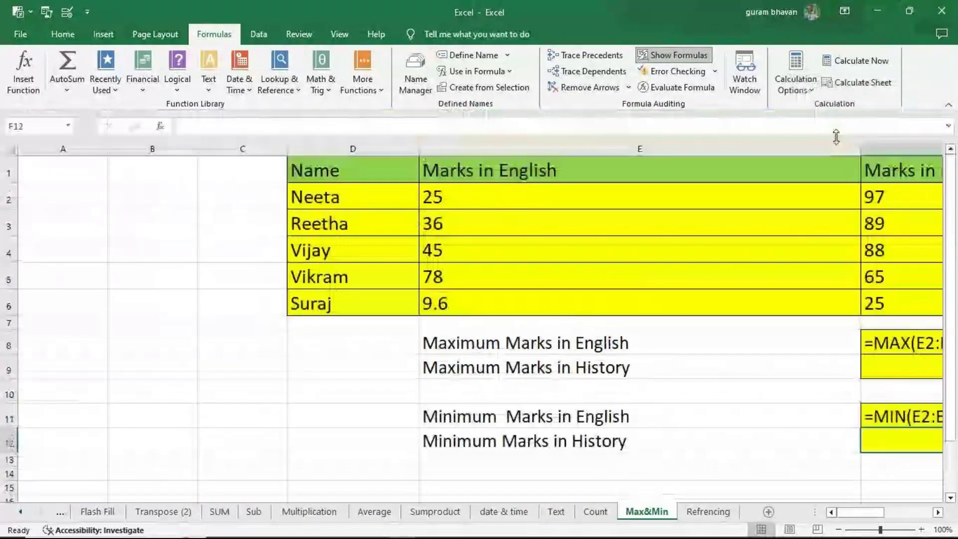
pyautogui.moveTo(866, 152); pyautogui.dragTo(656, 150)
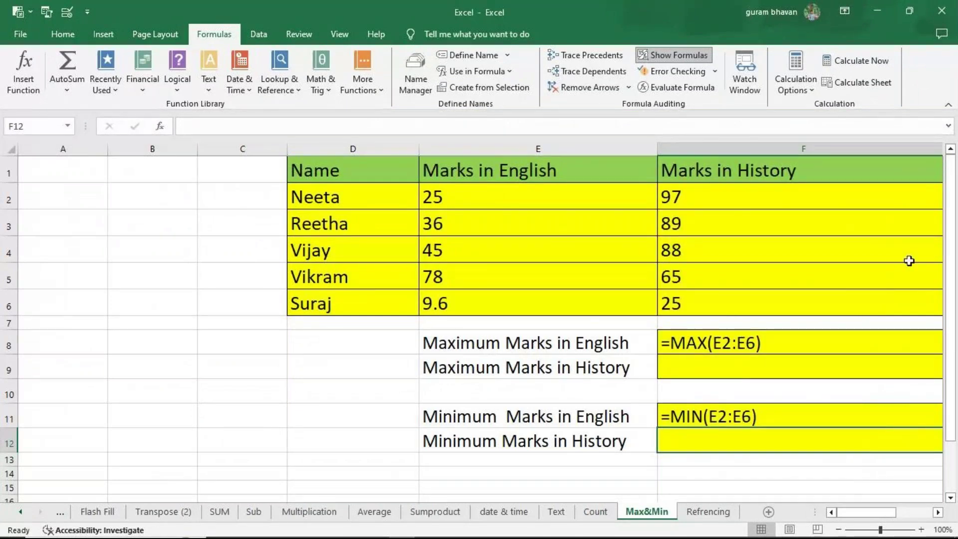
pyautogui.click(938, 512)
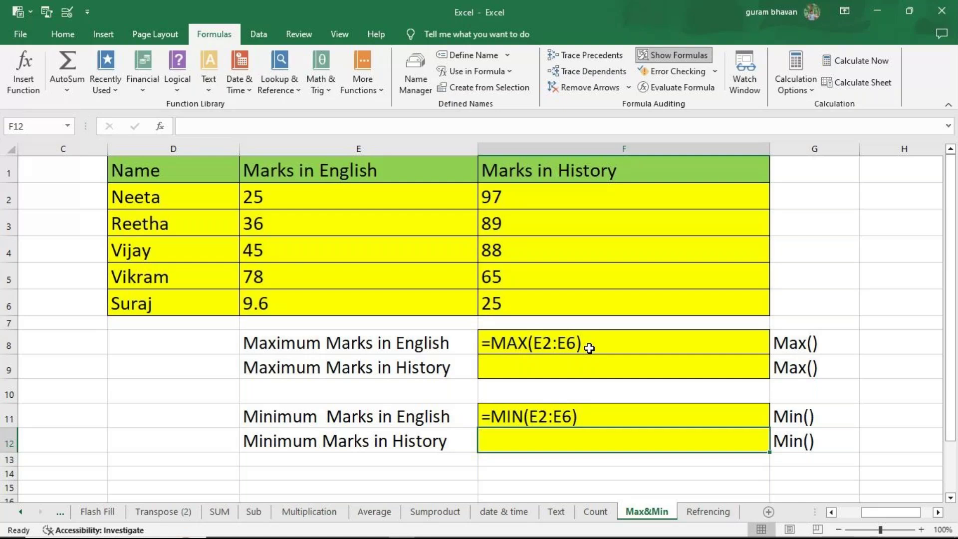
pyautogui.click(707, 513)
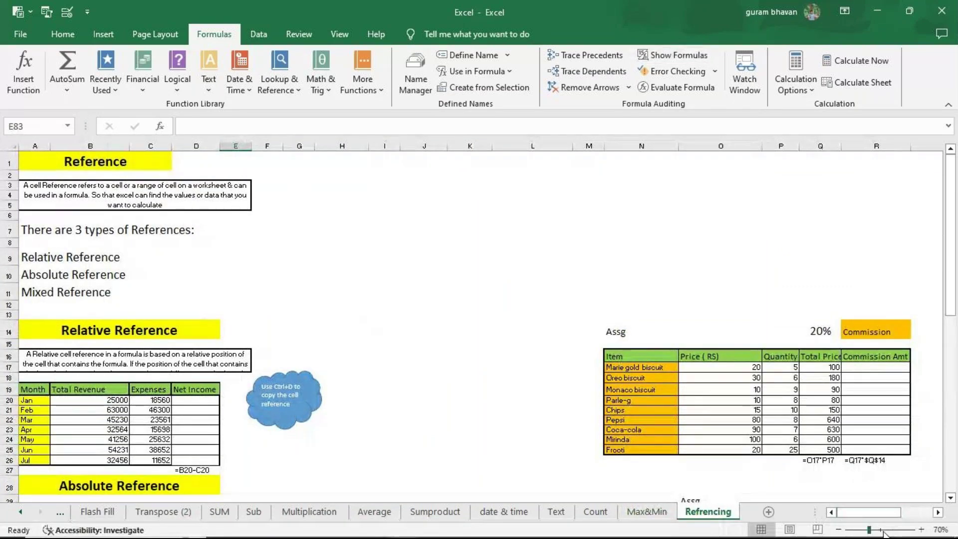
# Step: Zoom the Refrencing sheet to 110%, scroll to the top, and select cell G3
pyautogui.click(876, 530)
pyautogui.click(921, 530)
pyautogui.click(921, 529)
pyautogui.moveTo(870, 512); pyautogui.dragTo(857, 512)
pyautogui.scroll(2, 119, 239)
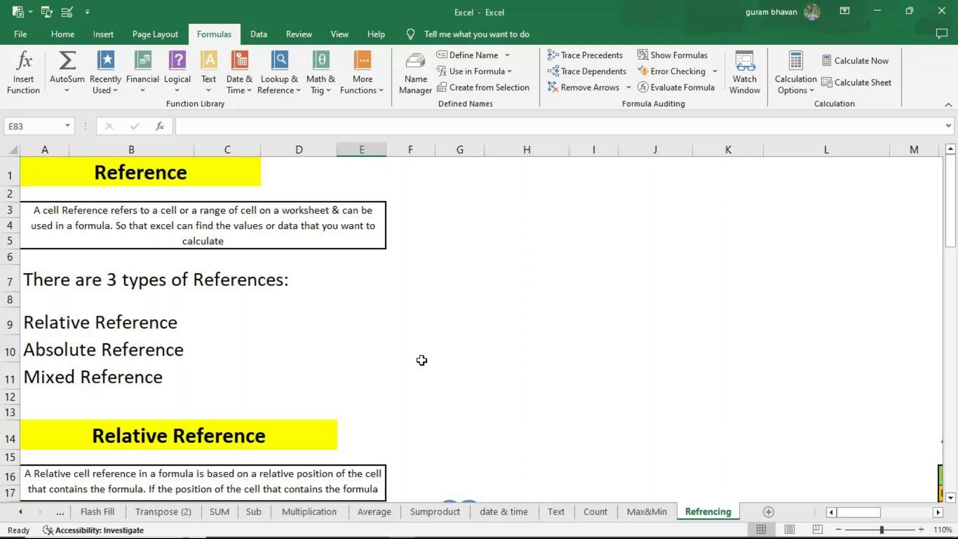
pyautogui.click(472, 210)
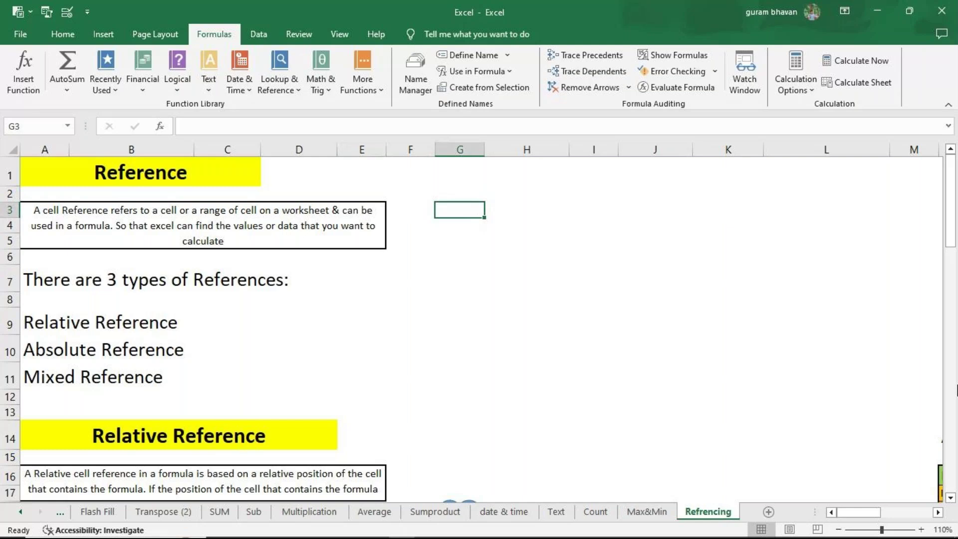
# Step: Enter 1 in G3 and fill it down to G12
pyautogui.write('1')
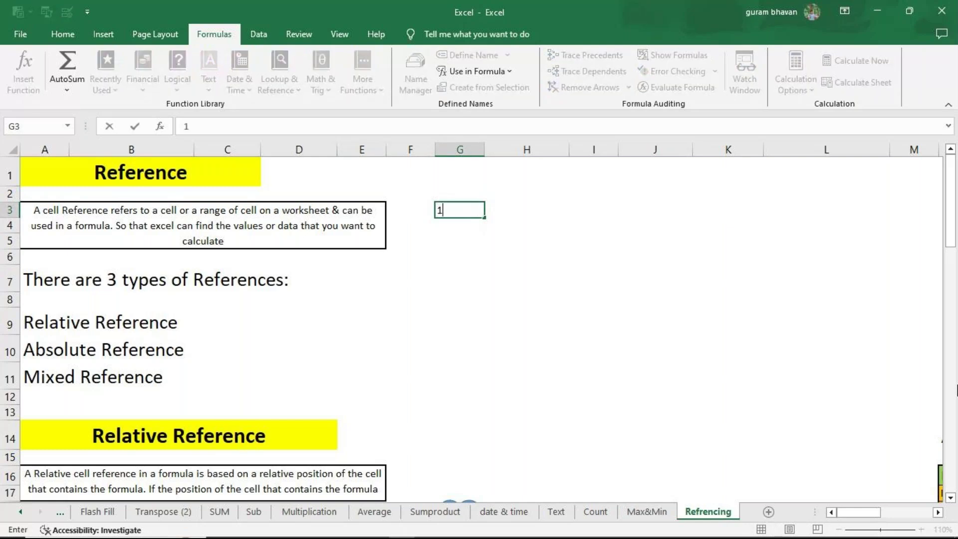
pyautogui.press('Return')
pyautogui.click(478, 210)
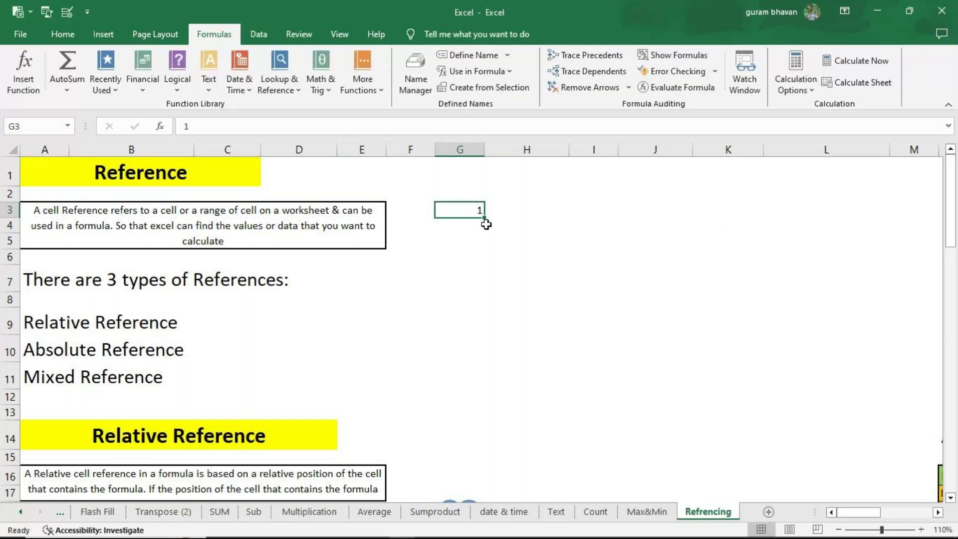
pyautogui.moveTo(486, 218); pyautogui.dragTo(481, 399)
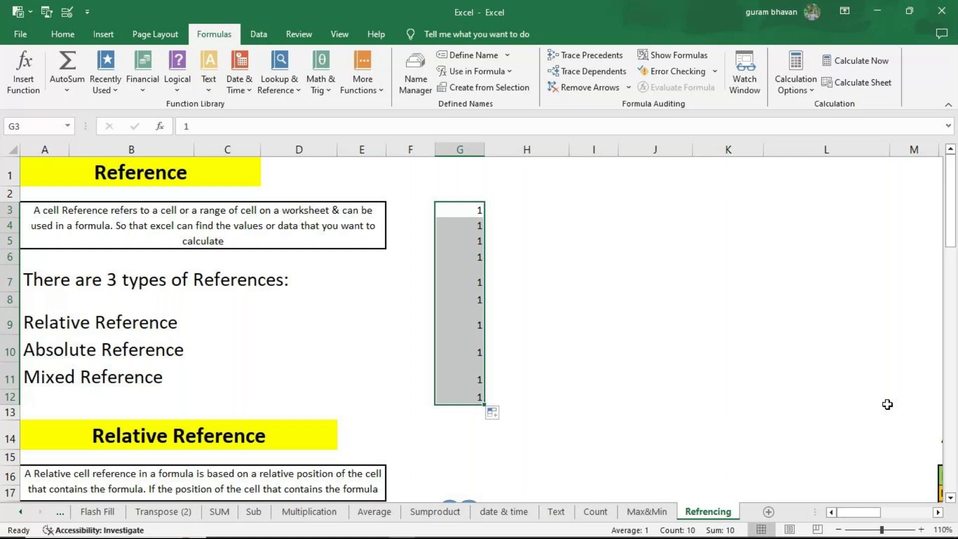
# Step: Enter 1 and 2 in I3:I4 and extend the series down to I12
pyautogui.click(568, 209)
pyautogui.doubleClick(577, 207)
pyautogui.write('1')
pyautogui.press('Return')
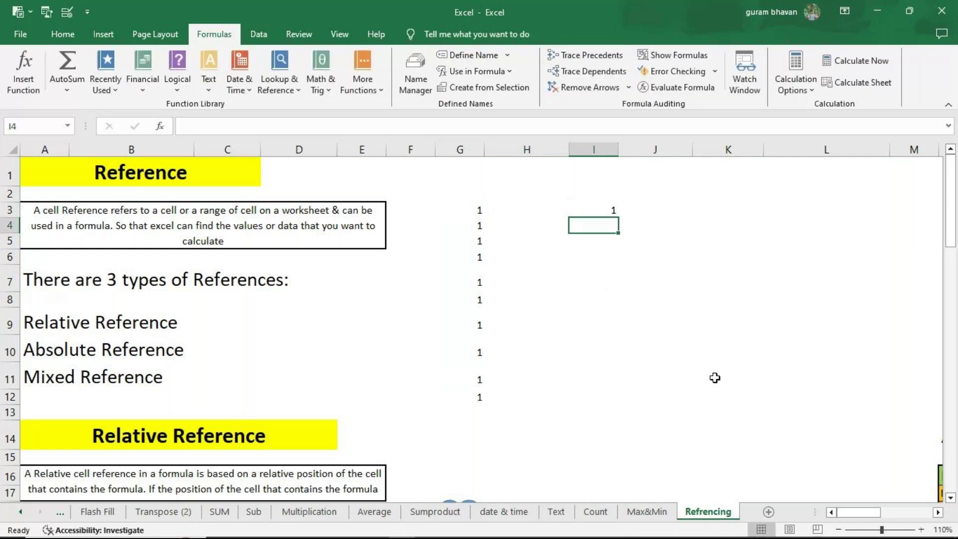
pyautogui.write('2')
pyautogui.press('Return')
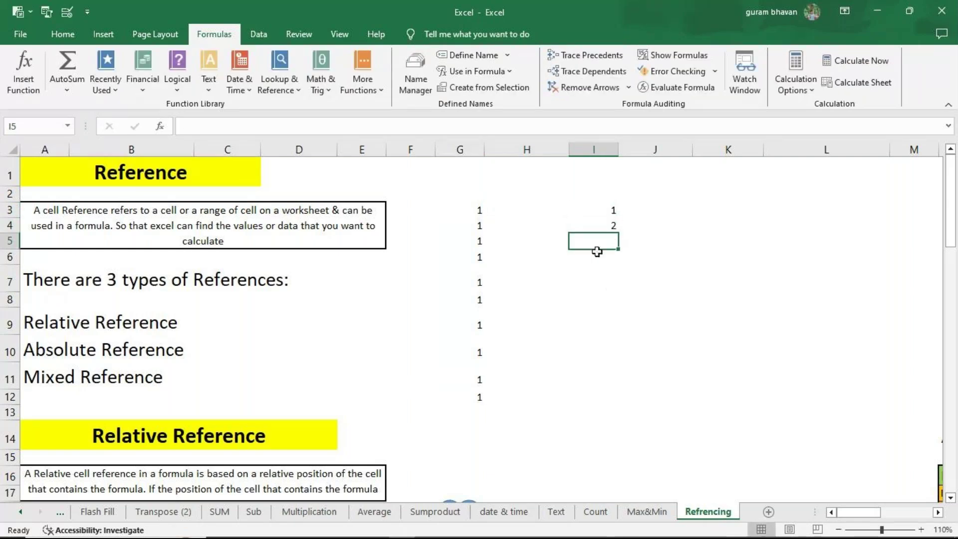
pyautogui.click(590, 213)
pyautogui.moveTo(590, 214); pyautogui.dragTo(592, 227)
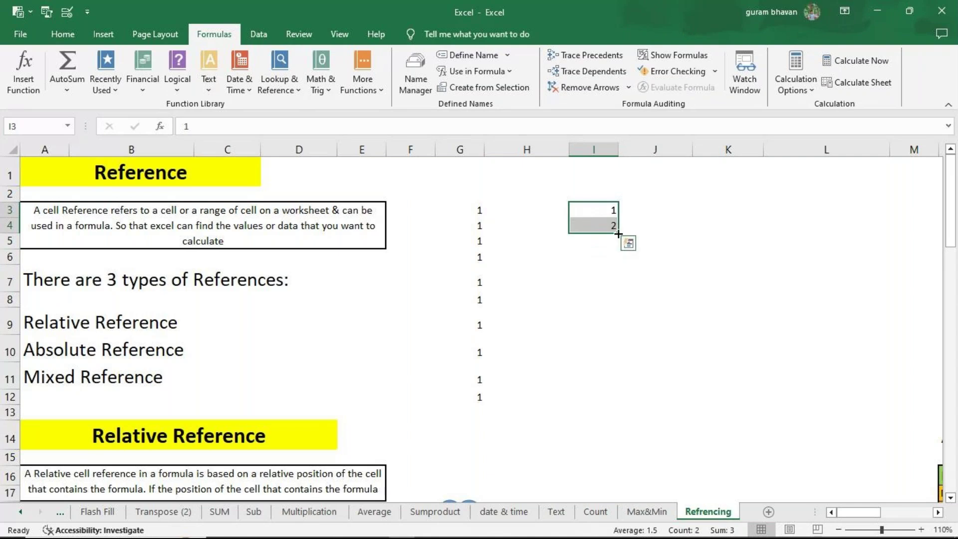
pyautogui.moveTo(618, 234); pyautogui.dragTo(619, 402)
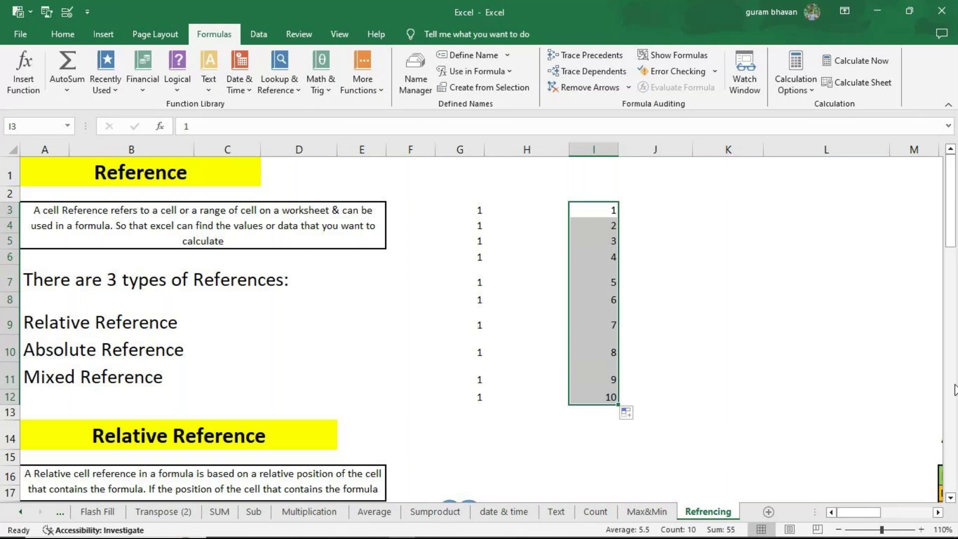
# Step: Compare G3's repeated ones with the I3:I4 series start, then point out Relative Reference
pyautogui.click(481, 214)
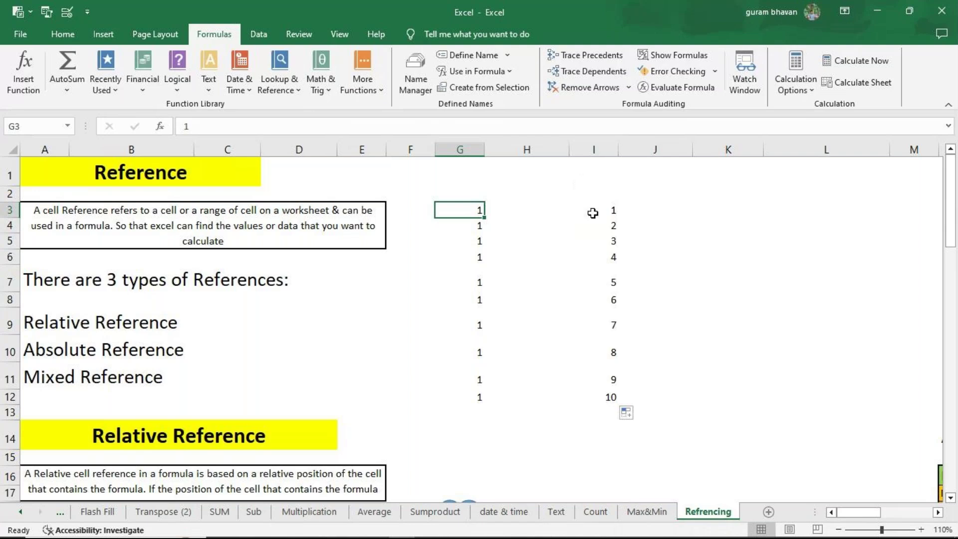
pyautogui.click(594, 213)
pyautogui.moveTo(594, 213); pyautogui.dragTo(592, 223)
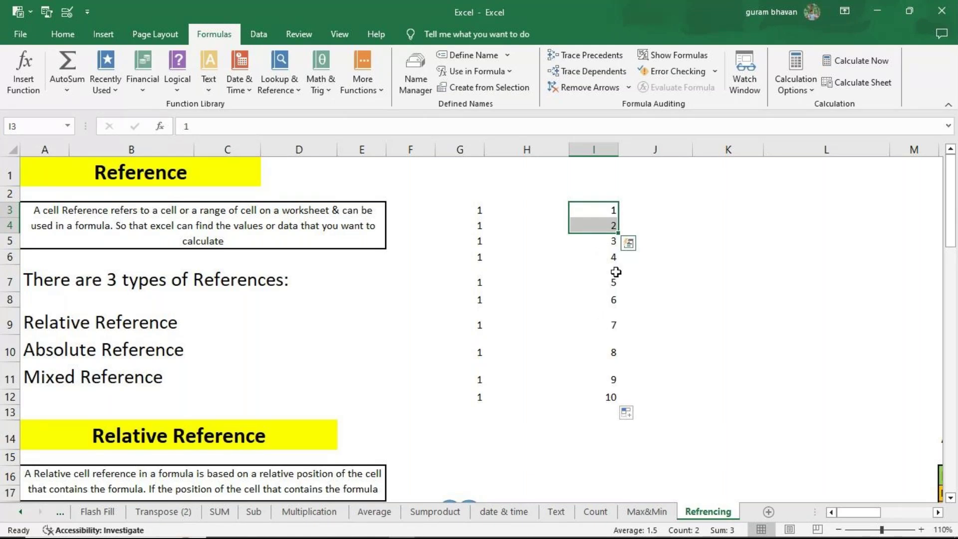
pyautogui.click(749, 229)
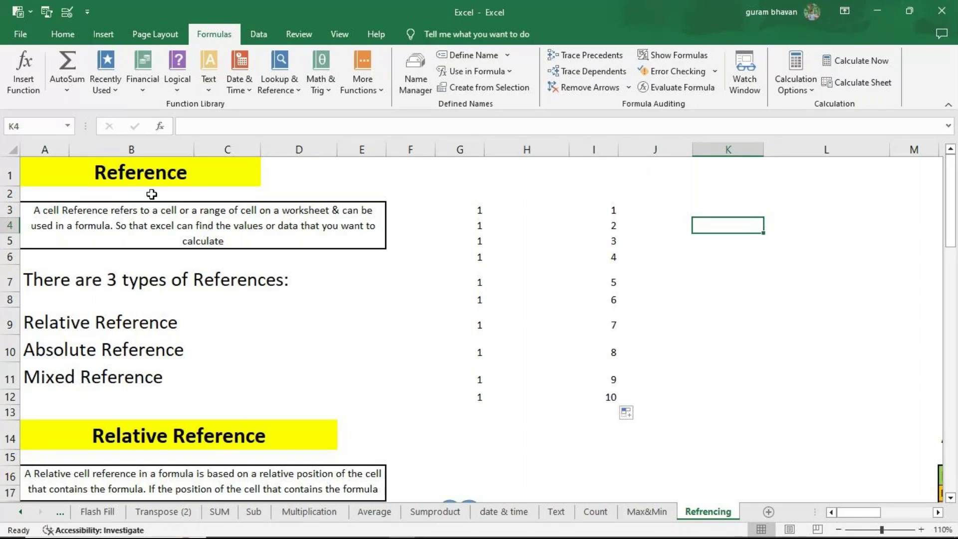
pyautogui.click(149, 323)
# Step: Point out Absolute and Mixed Reference, then zoom the revenue table to 130%
pyautogui.click(150, 360)
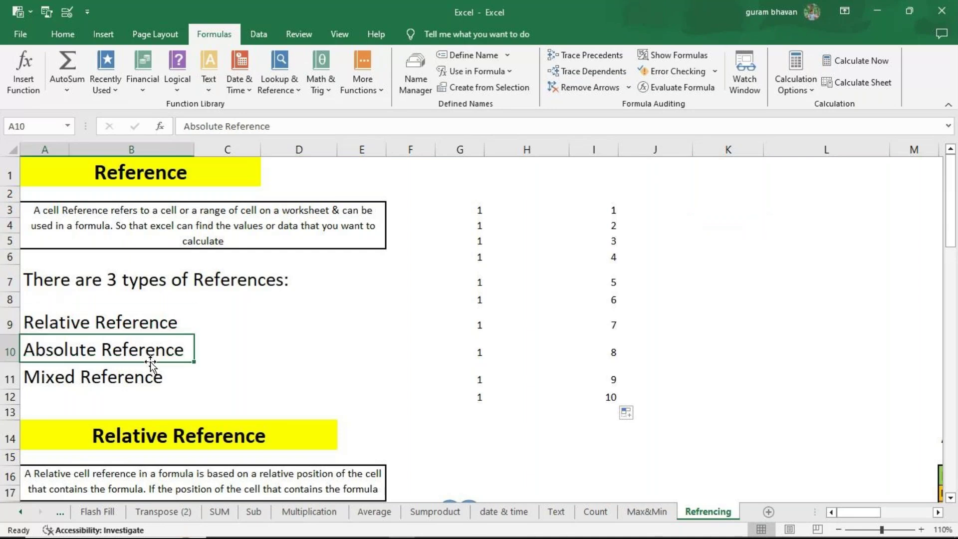
pyautogui.click(151, 380)
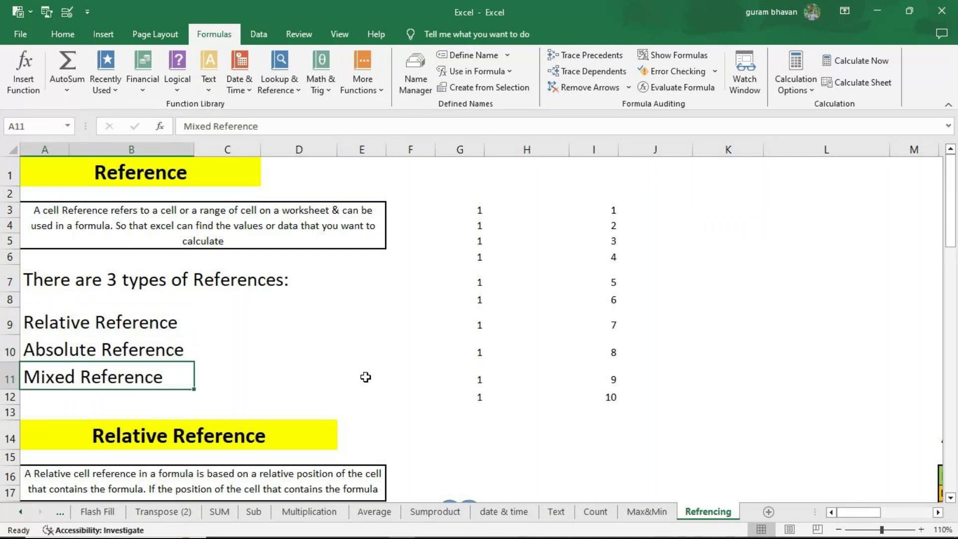
pyautogui.scroll(-1, 366, 377)
pyautogui.scroll(-2, 365, 377)
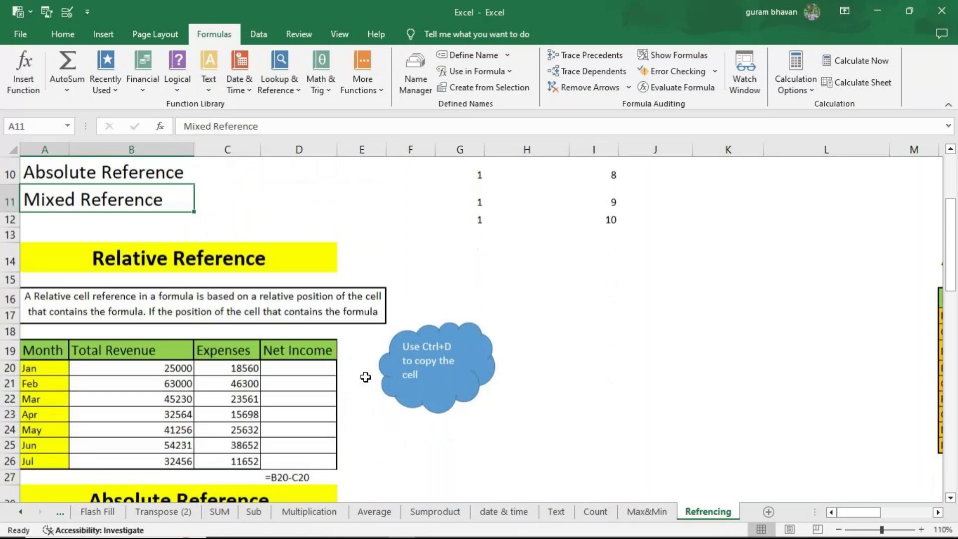
pyautogui.scroll(-1, 366, 377)
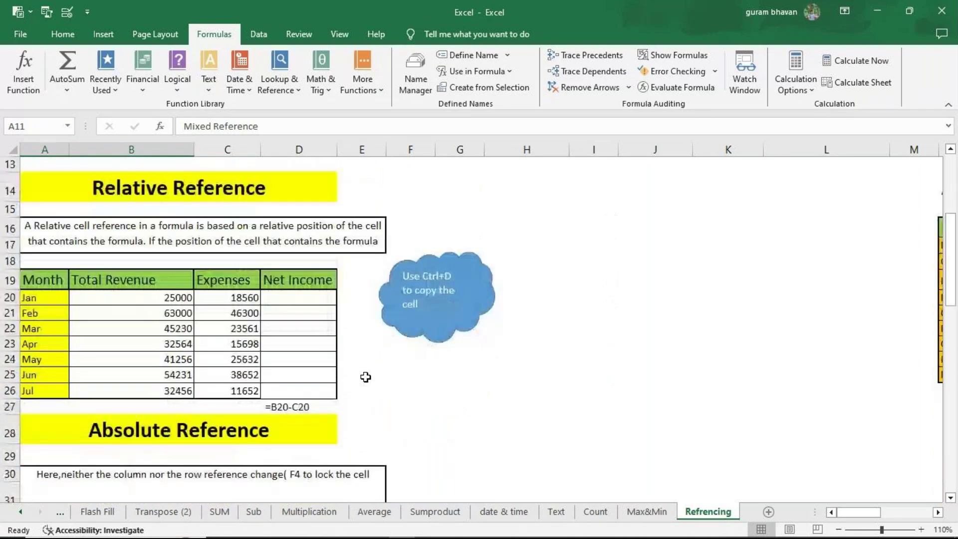
pyautogui.click(920, 529)
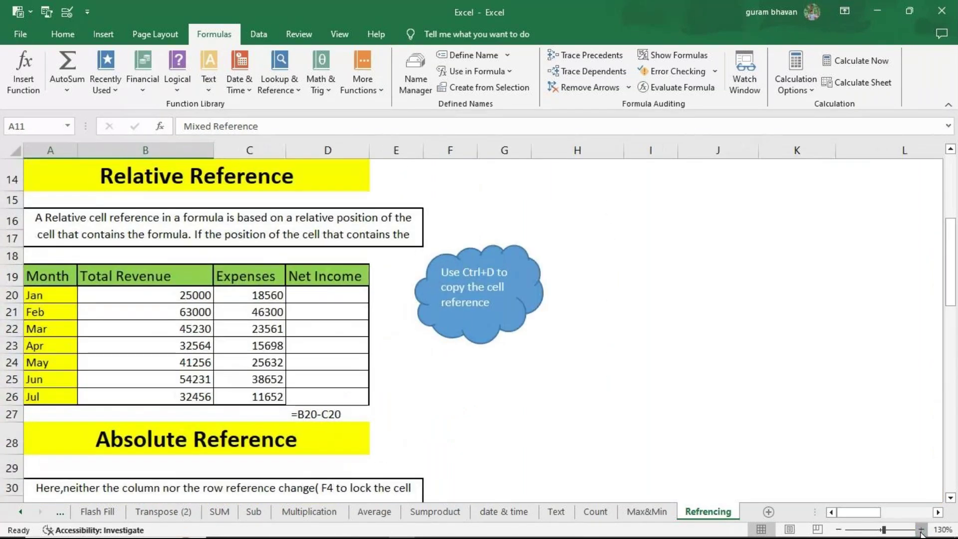
pyautogui.click(920, 530)
pyautogui.moveTo(857, 512); pyautogui.dragTo(856, 515)
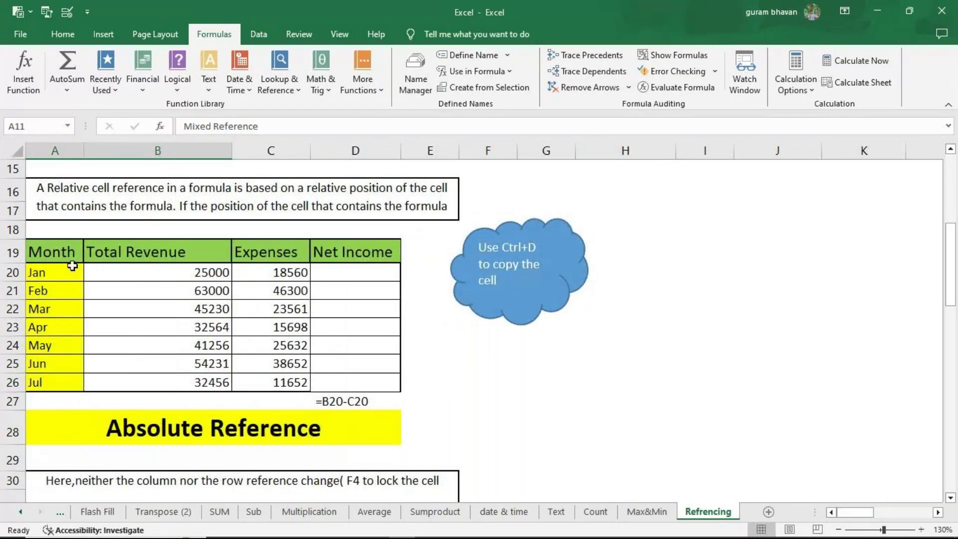
# Step: Widen column D and enter the Jan Net Income formula =B20-C20 in D20
pyautogui.click(348, 268)
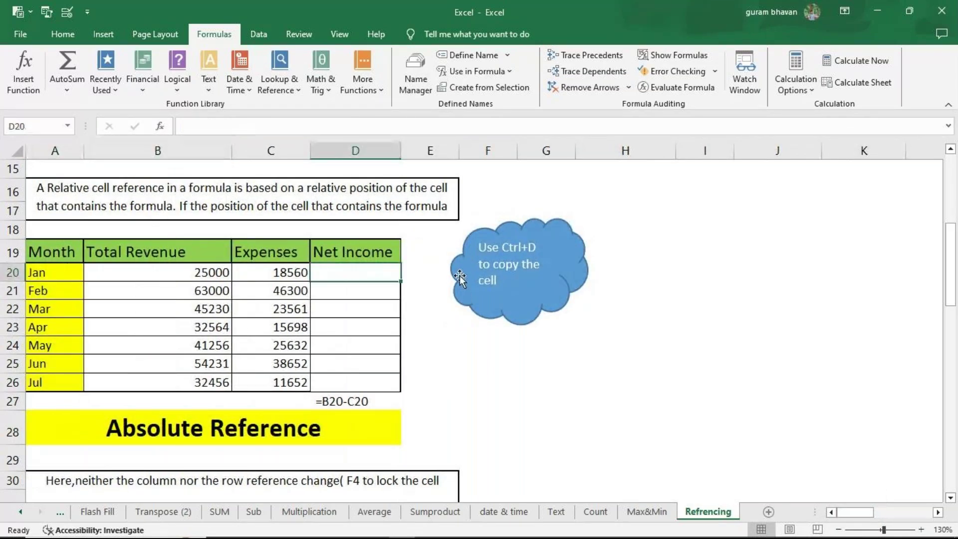
pyautogui.moveTo(401, 154); pyautogui.dragTo(429, 153)
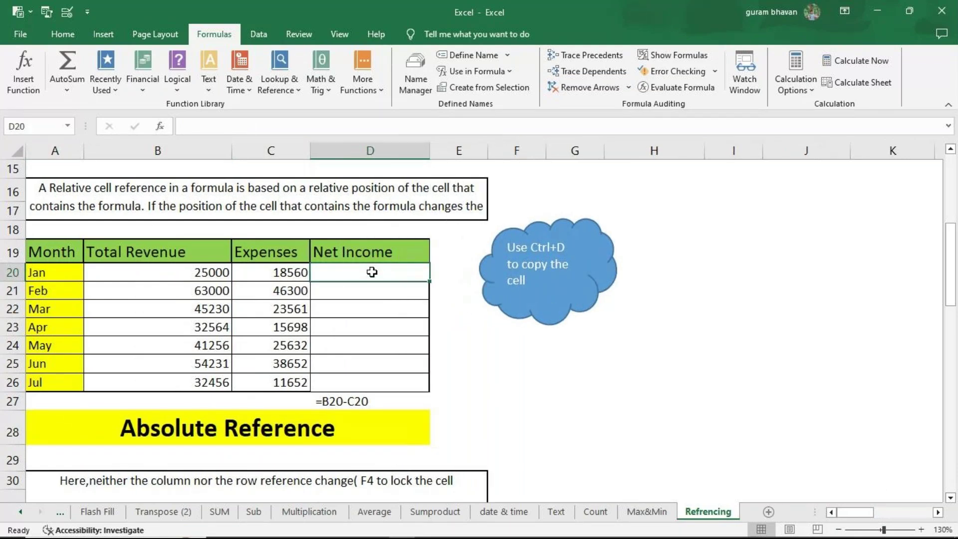
pyautogui.write('=')
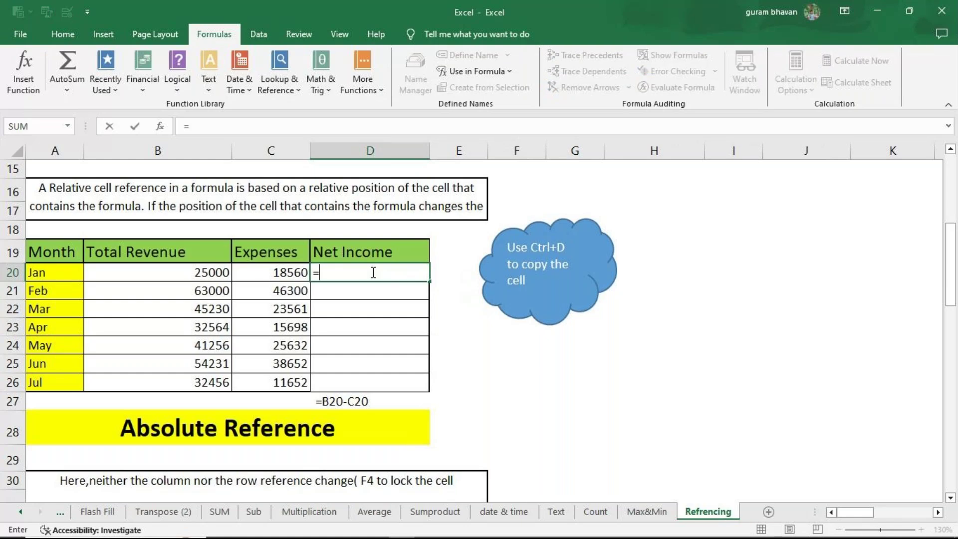
pyautogui.click(179, 270)
pyautogui.write('-')
pyautogui.click(291, 272)
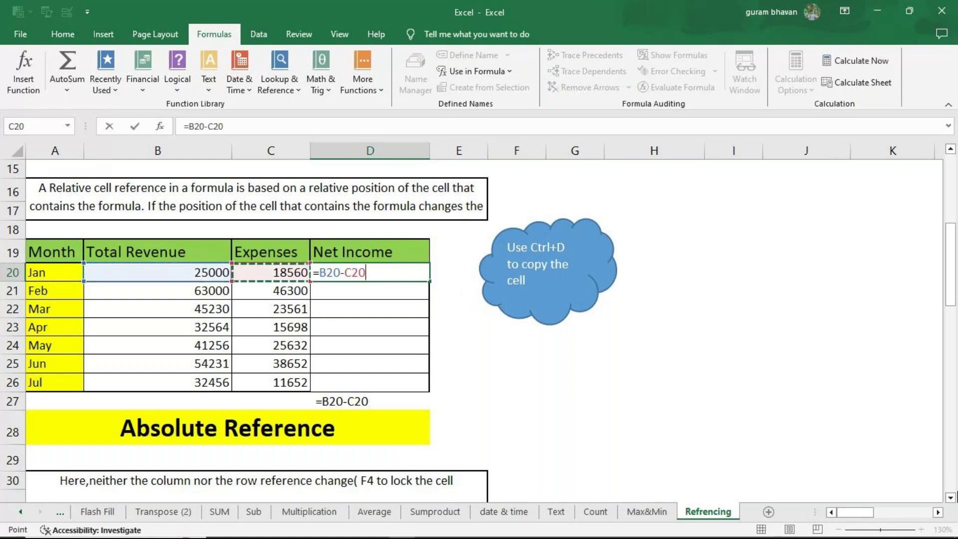
pyautogui.press('Return')
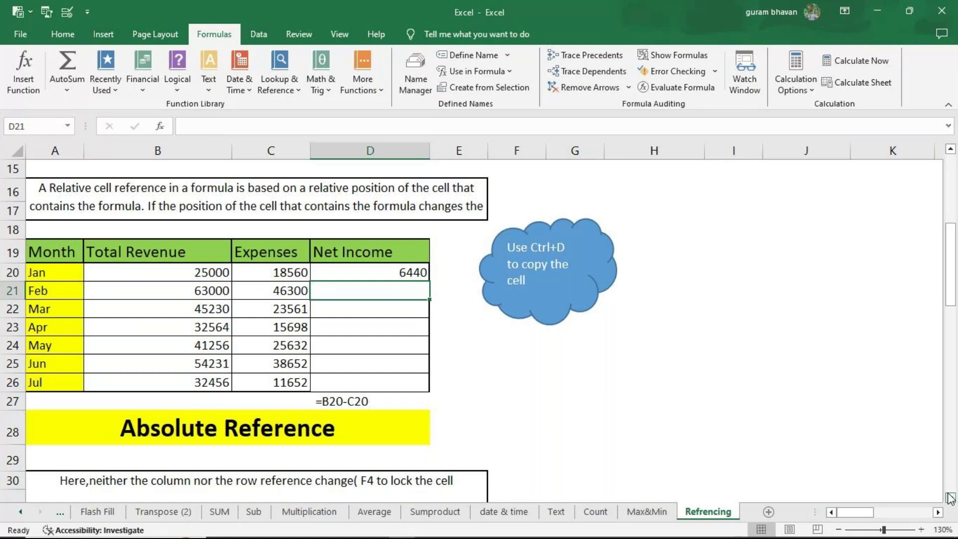
# Step: Copy the formula down to D26 and display formulas (=B20-C20 through =B26-C26)
pyautogui.click(414, 277)
pyautogui.moveTo(429, 281); pyautogui.dragTo(428, 390)
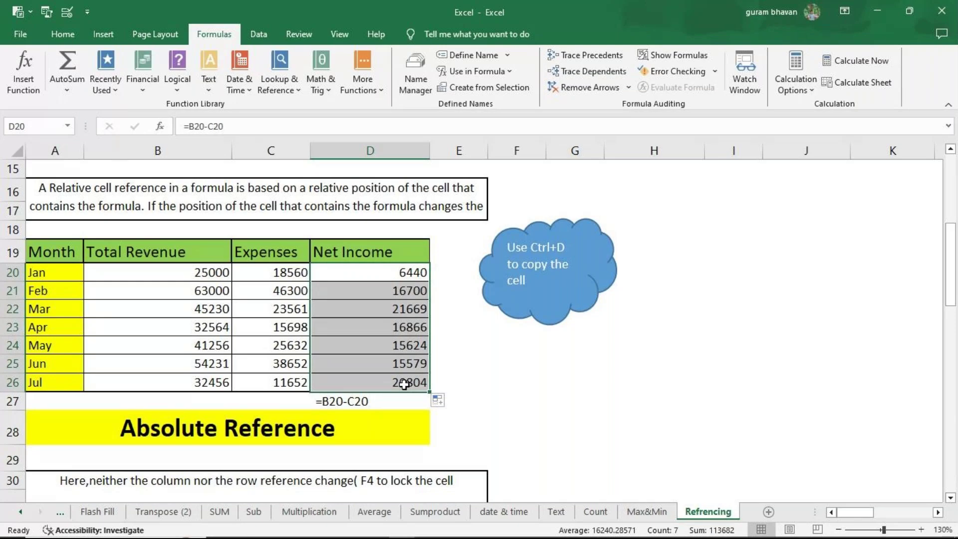
pyautogui.click(672, 49)
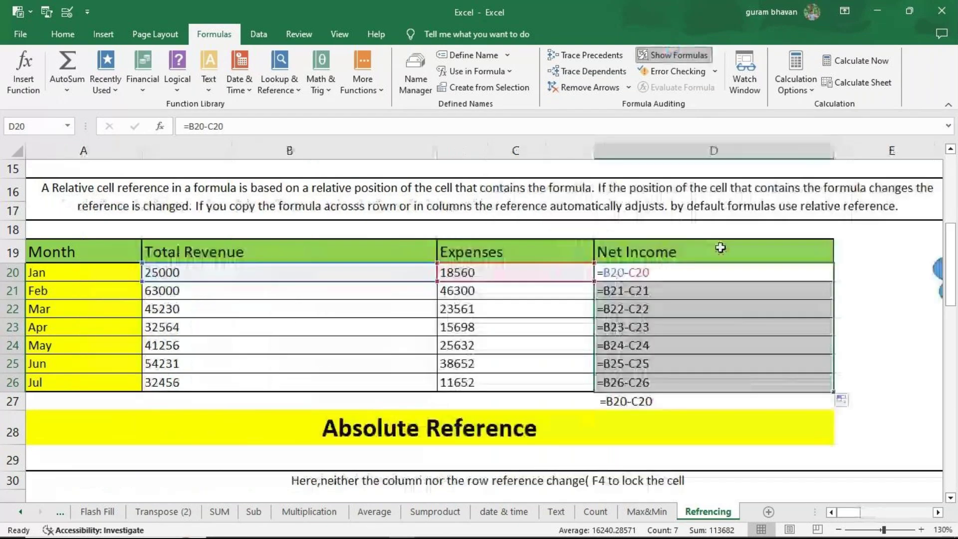
pyautogui.click(689, 269)
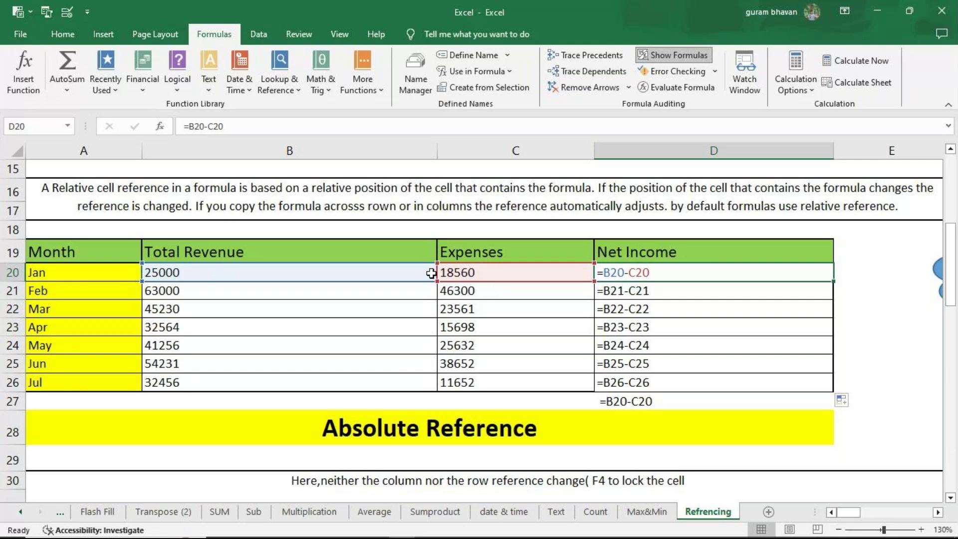
pyautogui.press('Down')
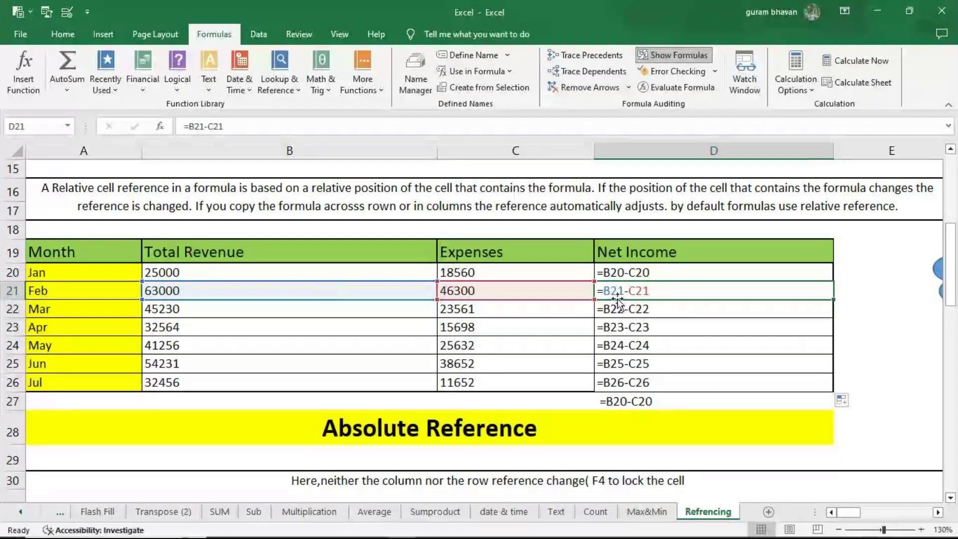
pyautogui.press('Down')
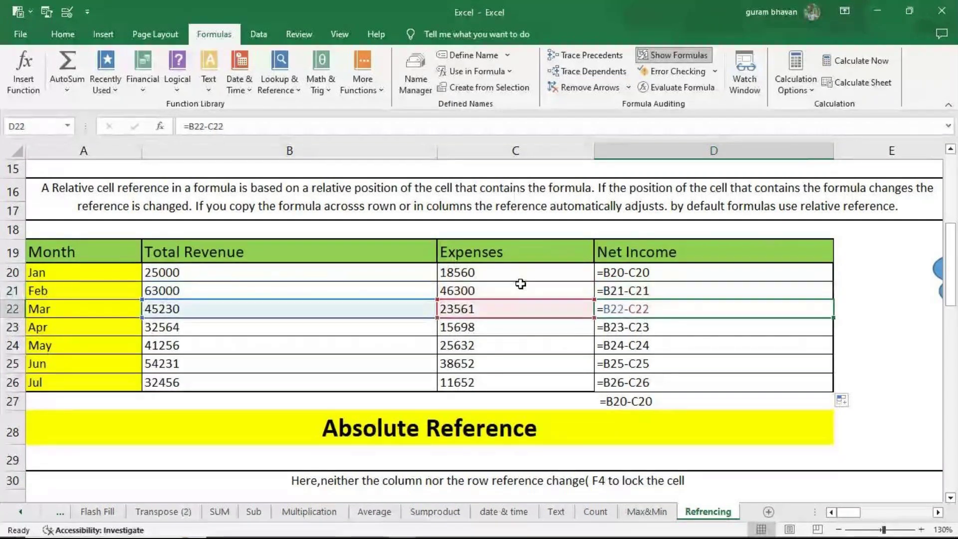
pyautogui.press('F2')
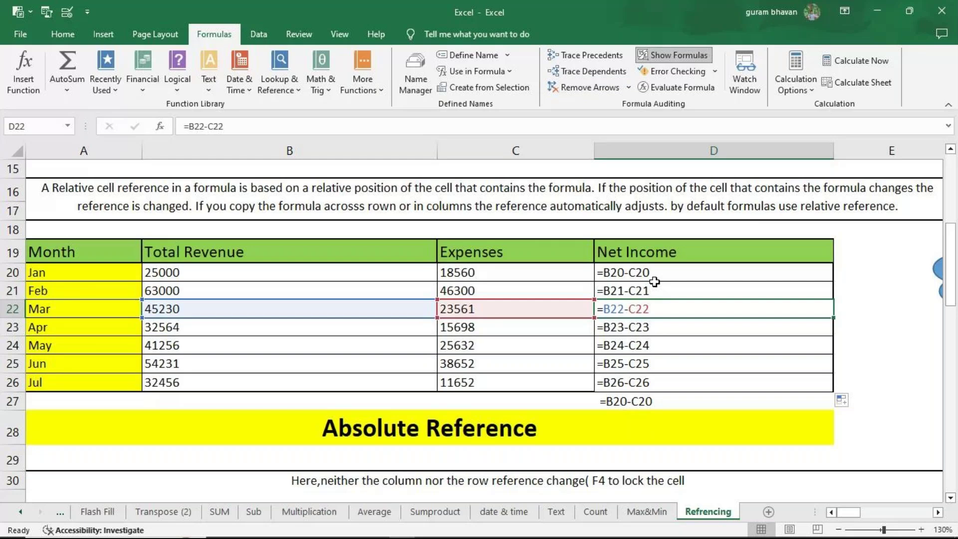
pyautogui.scroll(1, 671, 266)
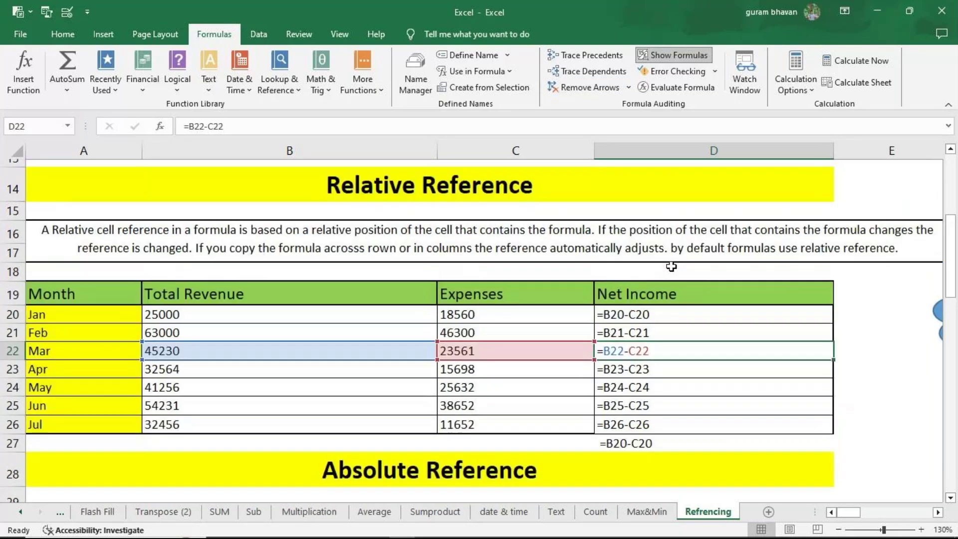
# Step: Turn off Show Formulas and delete the Net Income values in D20:D26
pyautogui.scroll(1, 671, 266)
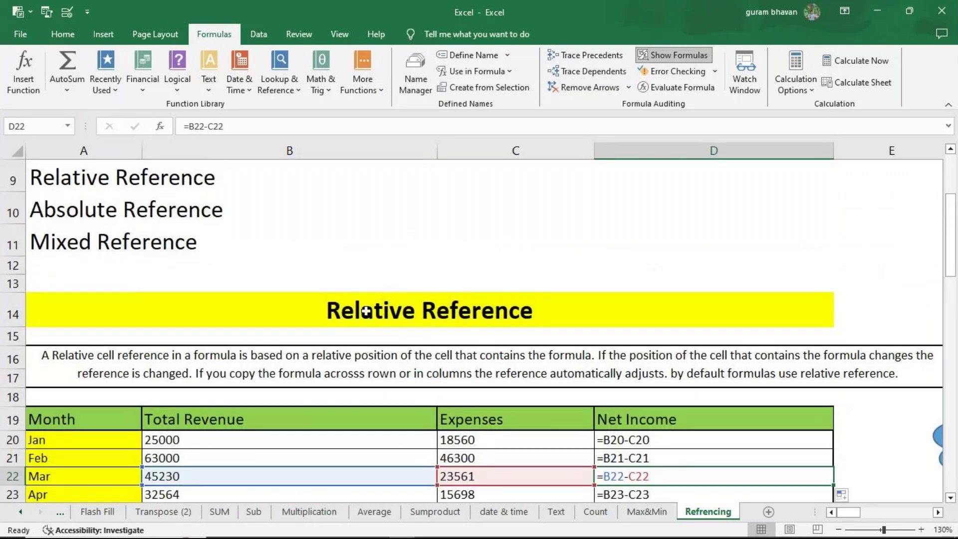
pyautogui.click(694, 56)
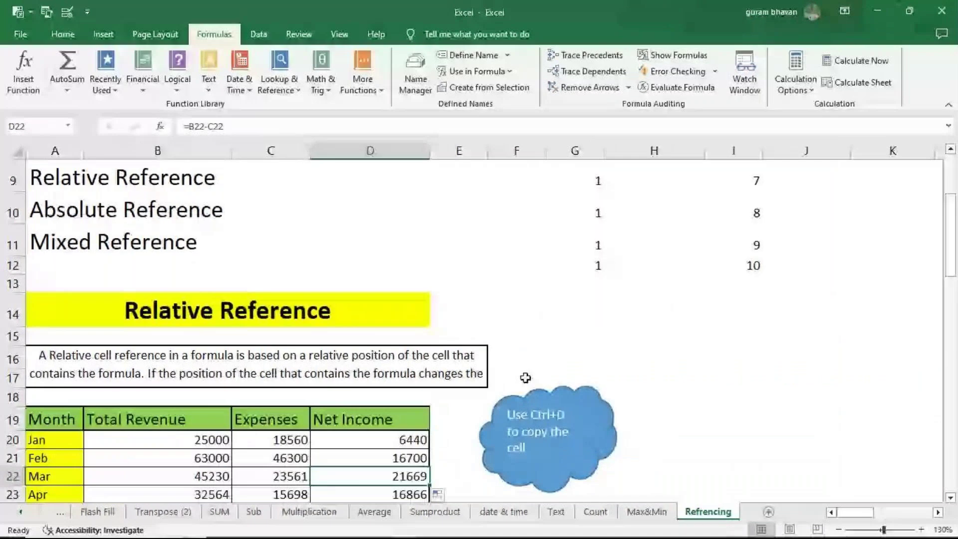
pyautogui.scroll(-1, 525, 377)
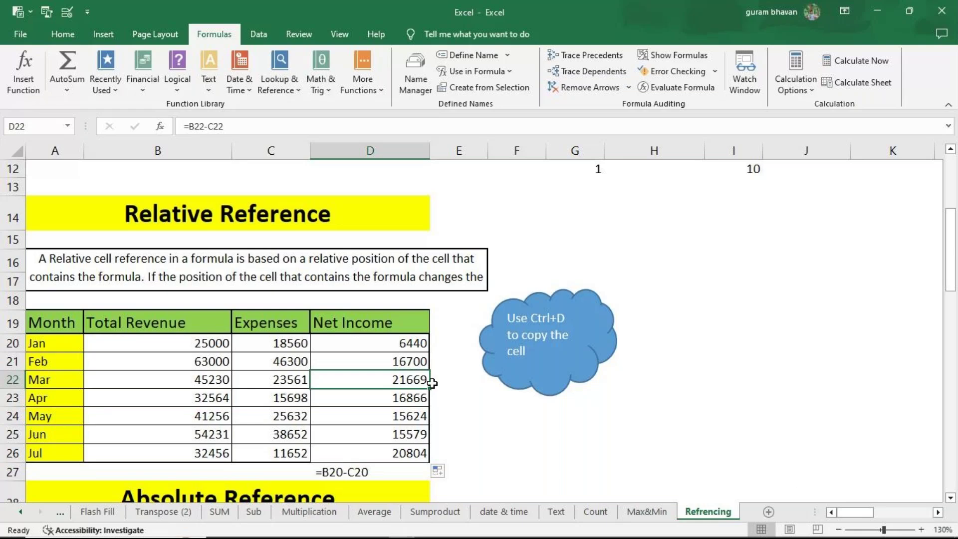
pyautogui.moveTo(380, 345); pyautogui.dragTo(380, 449)
pyautogui.press('Delete')
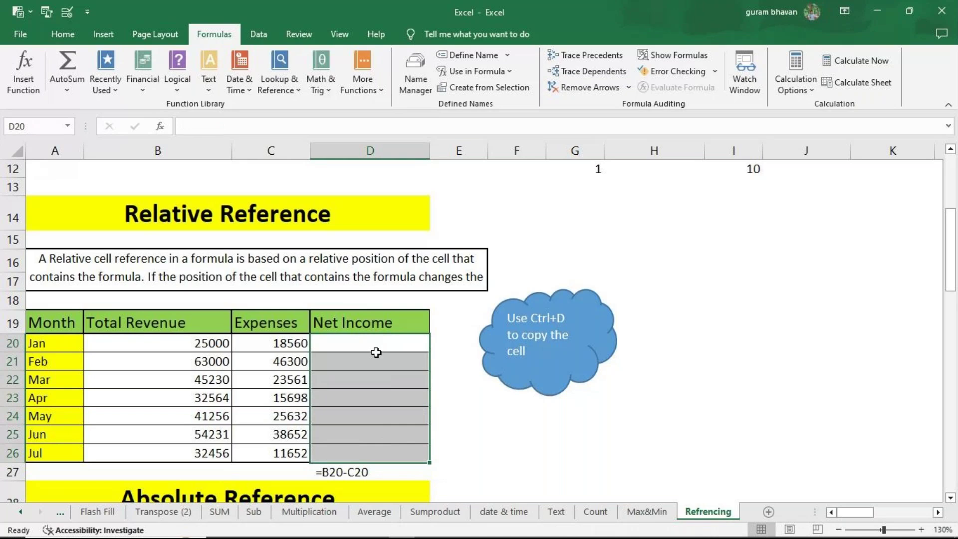
pyautogui.click(376, 352)
# Step: Return to the top and select G3, then I3:I4, of the ones and counting series
pyautogui.scroll(1, 452, 358)
pyautogui.scroll(2, 452, 357)
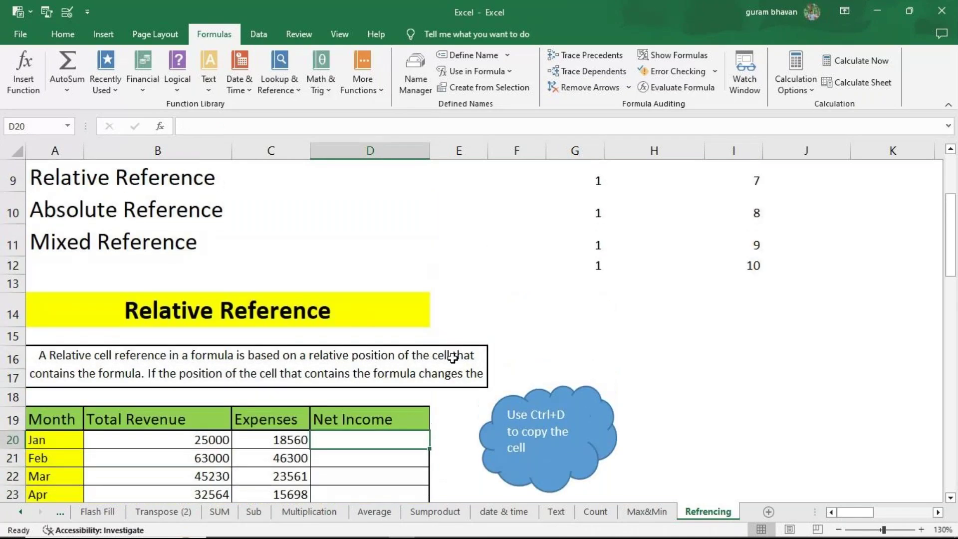
pyautogui.scroll(2, 452, 358)
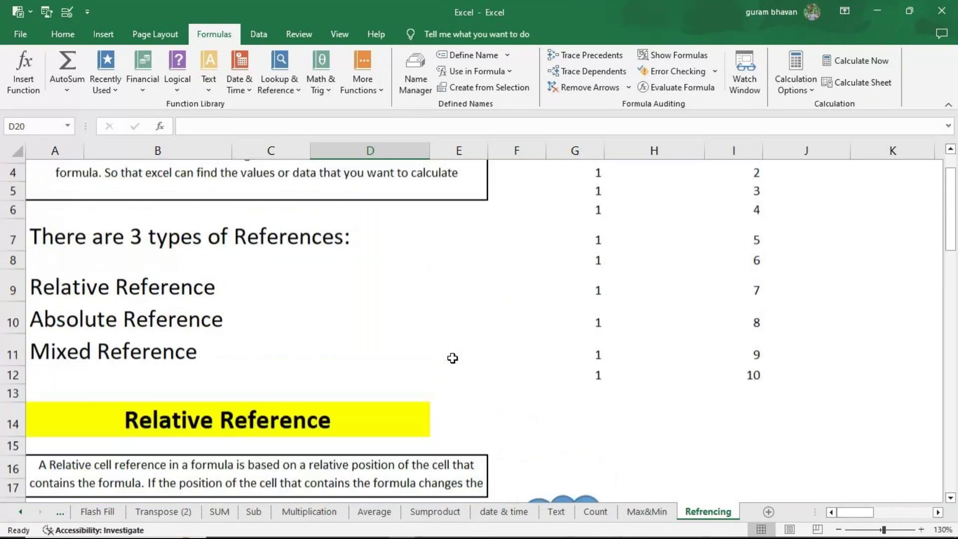
pyautogui.click(575, 222)
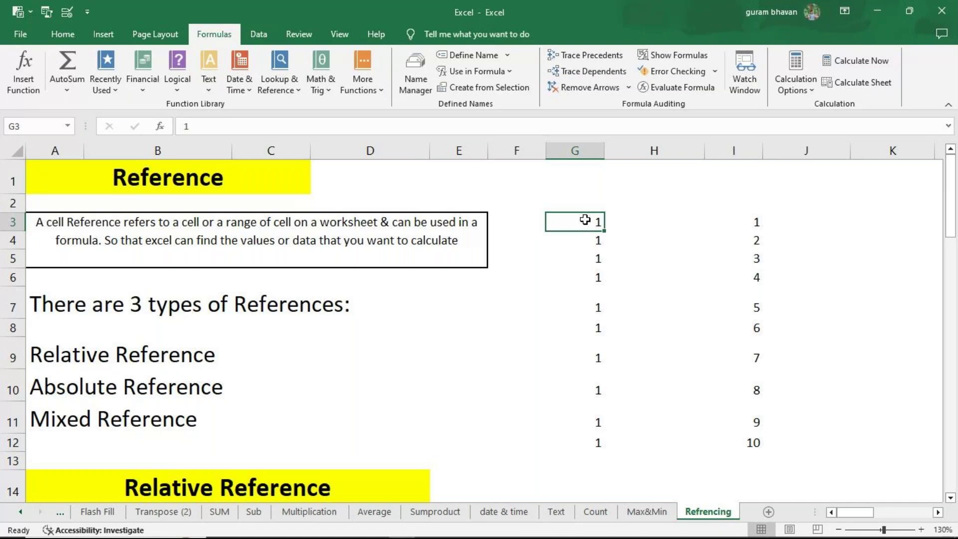
pyautogui.moveTo(745, 220); pyautogui.dragTo(743, 241)
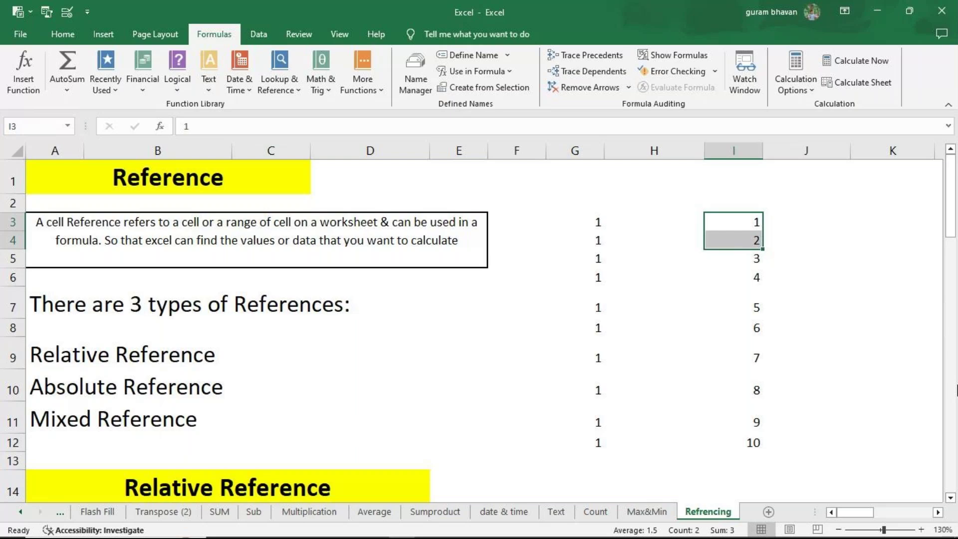
# Step: Enter =B20-C20 in Jan's Net Income cell D20, giving 6440
pyautogui.click(153, 353)
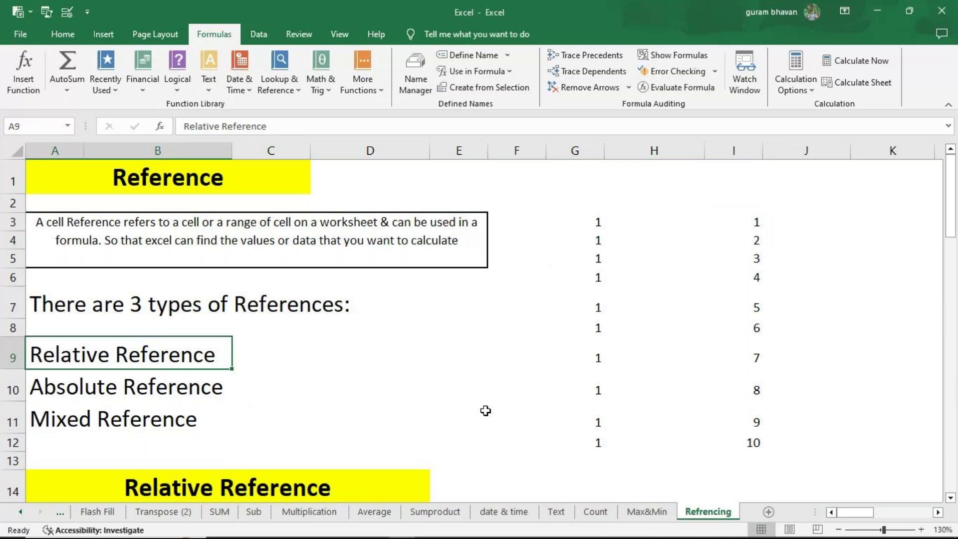
pyautogui.click(950, 498)
pyautogui.click(950, 498)
pyautogui.click(950, 498)
pyautogui.click(949, 498)
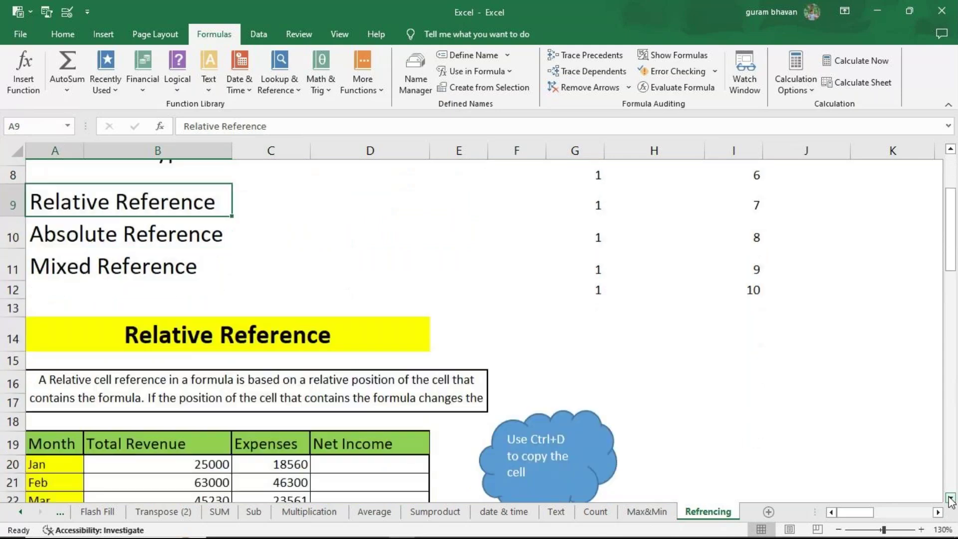
pyautogui.click(950, 498)
pyautogui.click(950, 498)
pyautogui.click(950, 498)
pyautogui.click(950, 498)
pyautogui.doubleClick(331, 342)
pyautogui.write('=')
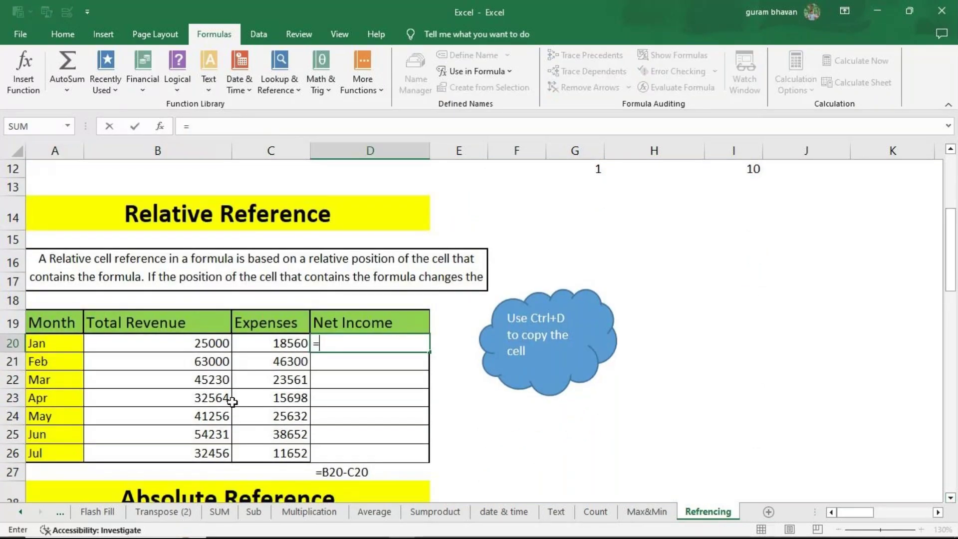
pyautogui.click(173, 347)
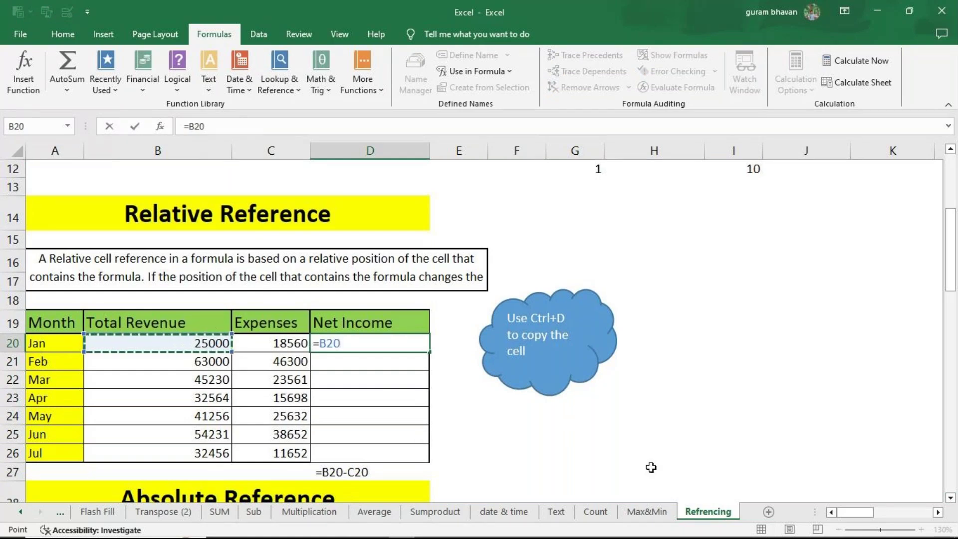
pyautogui.click(294, 348)
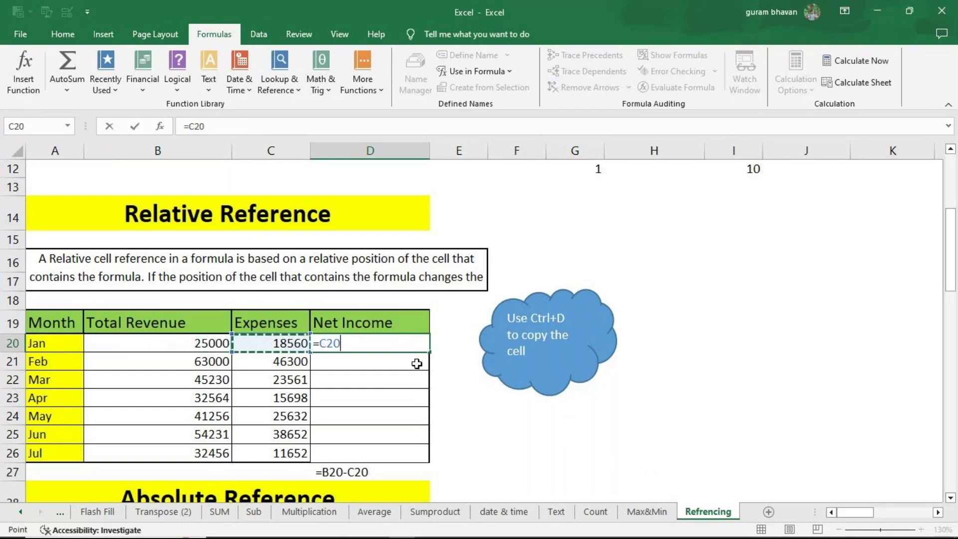
pyautogui.click(126, 349)
pyautogui.write('-')
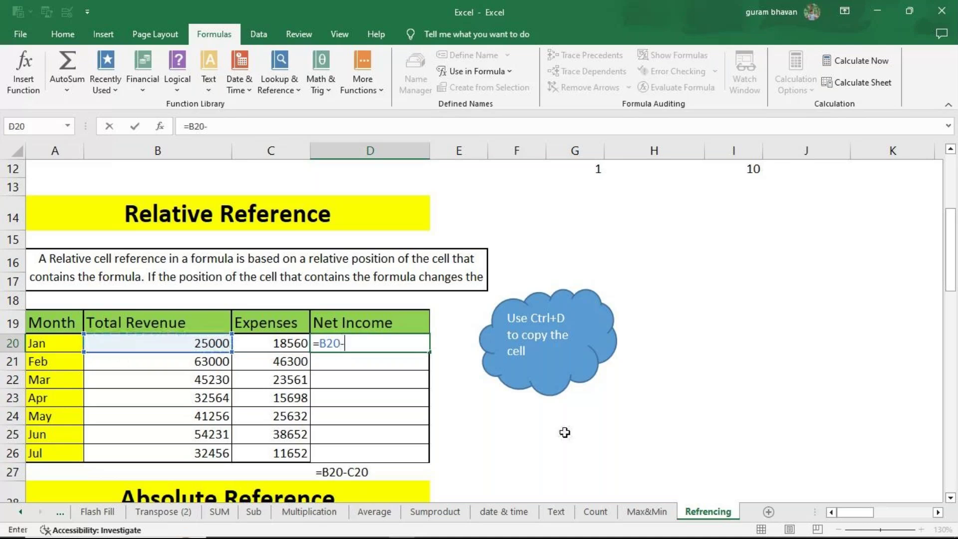
pyautogui.click(286, 349)
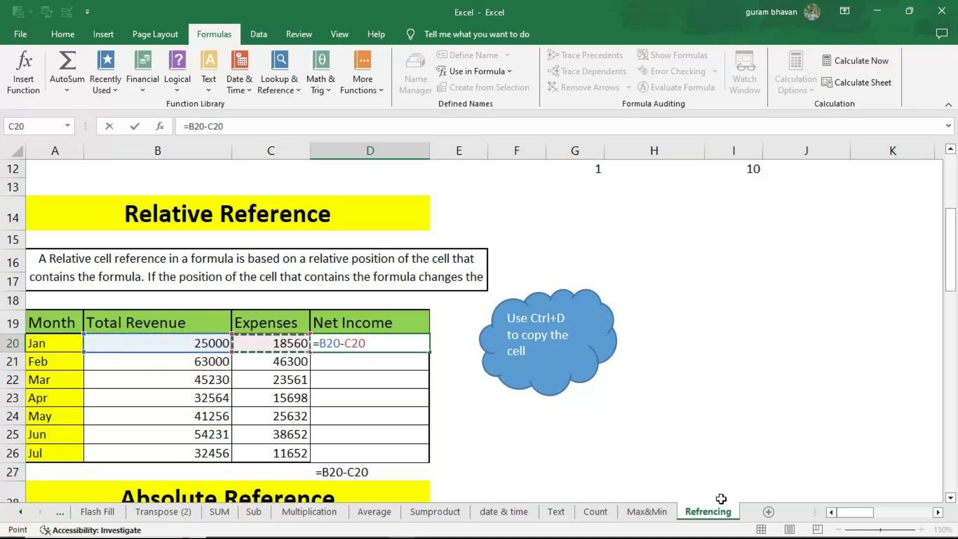
pyautogui.press('Return')
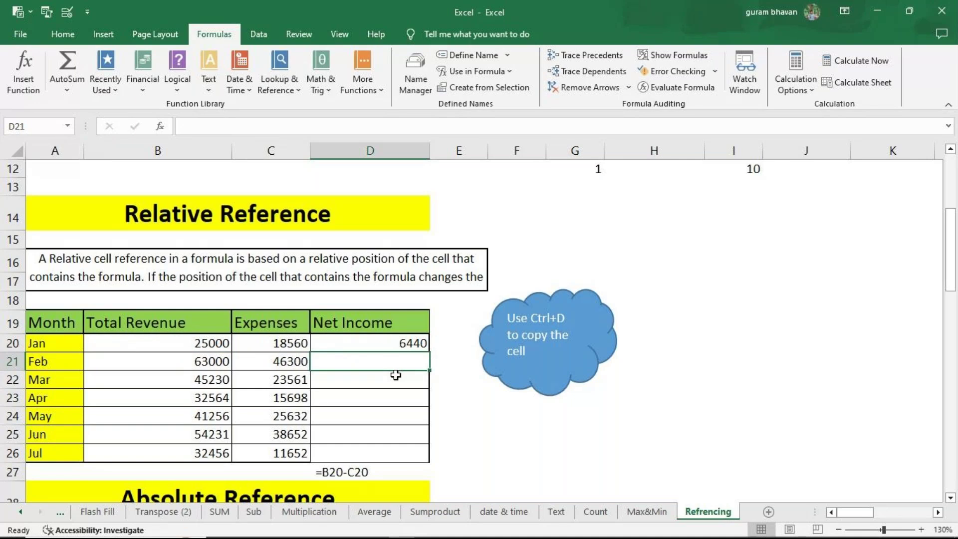
# Step: Fill the Net Income formula from D20 down through Jul in D26
pyautogui.click(401, 343)
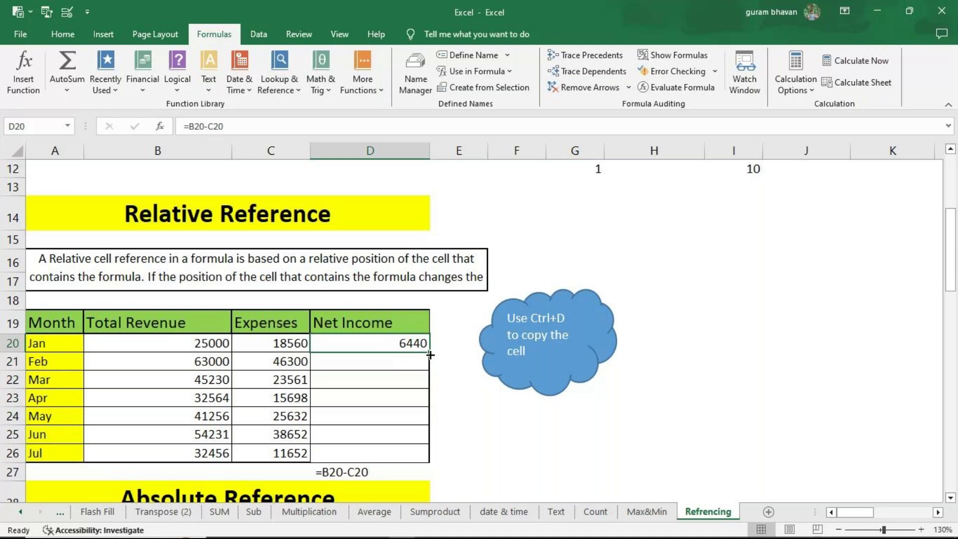
pyautogui.moveTo(430, 352); pyautogui.dragTo(430, 352)
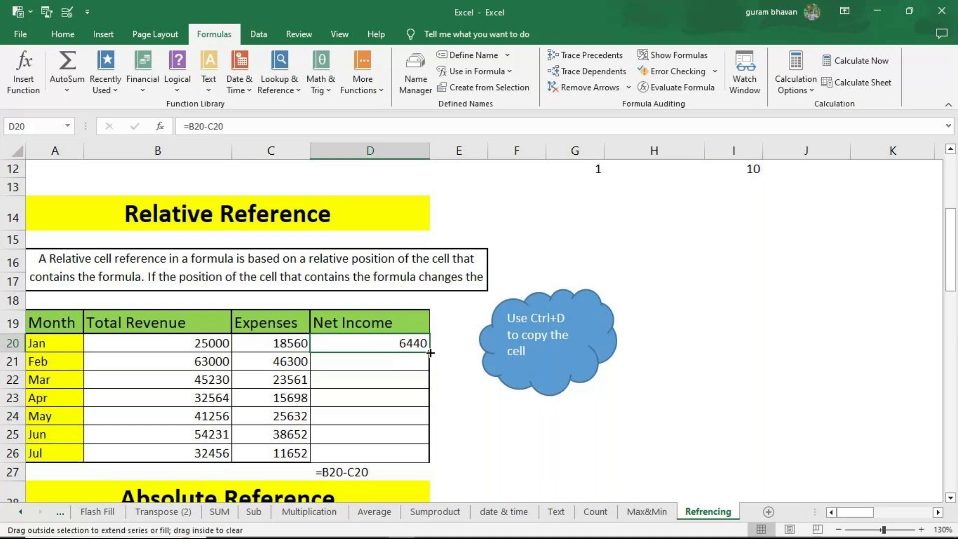
pyautogui.doubleClick(430, 352)
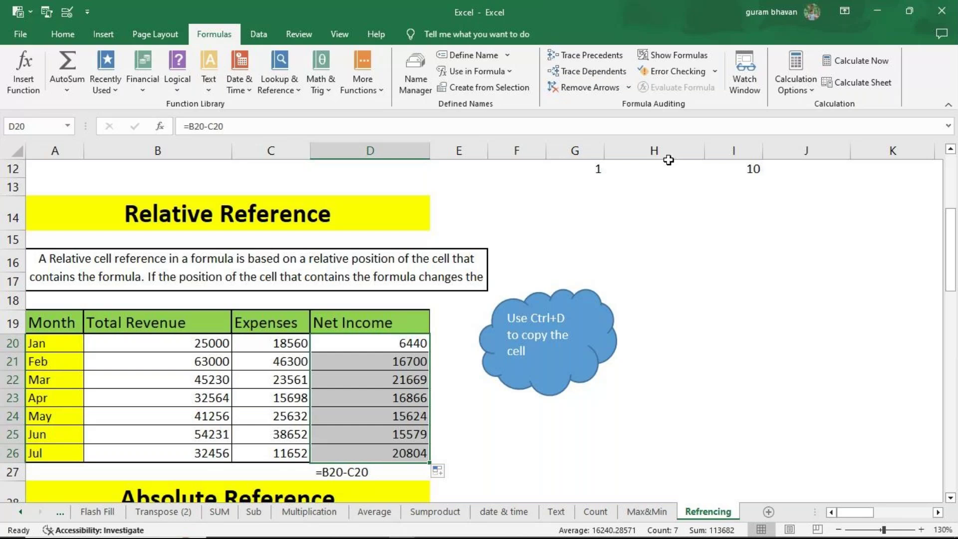
pyautogui.click(676, 55)
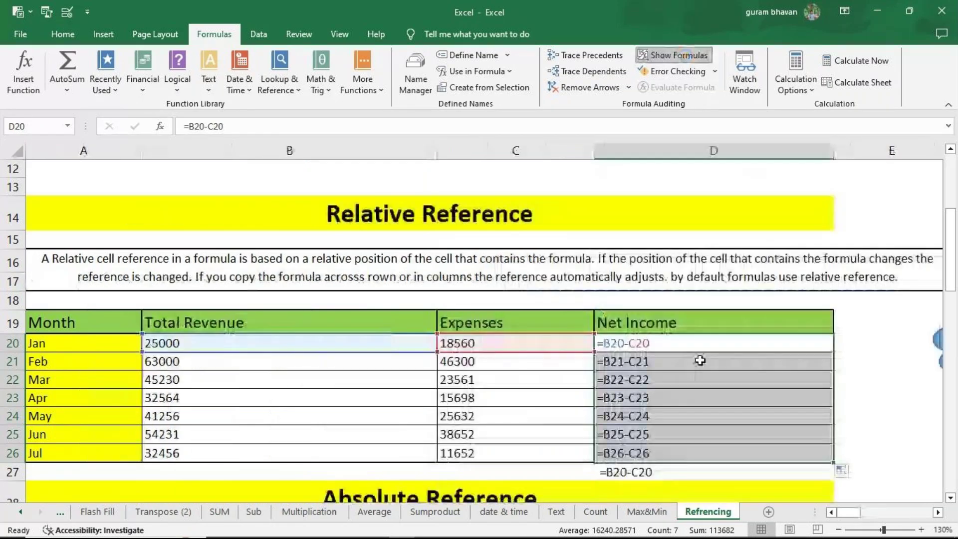
pyautogui.moveTo(697, 345); pyautogui.dragTo(695, 346)
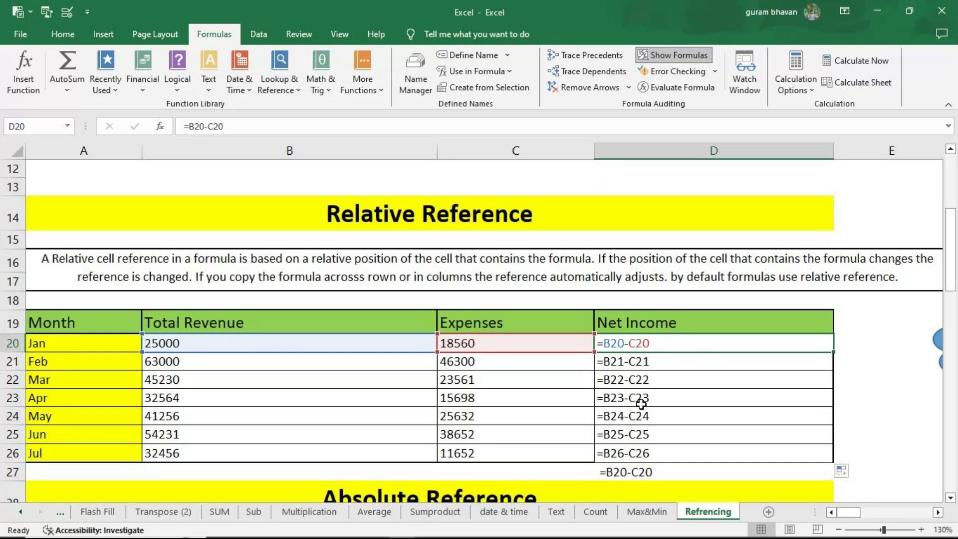
pyautogui.click(617, 359)
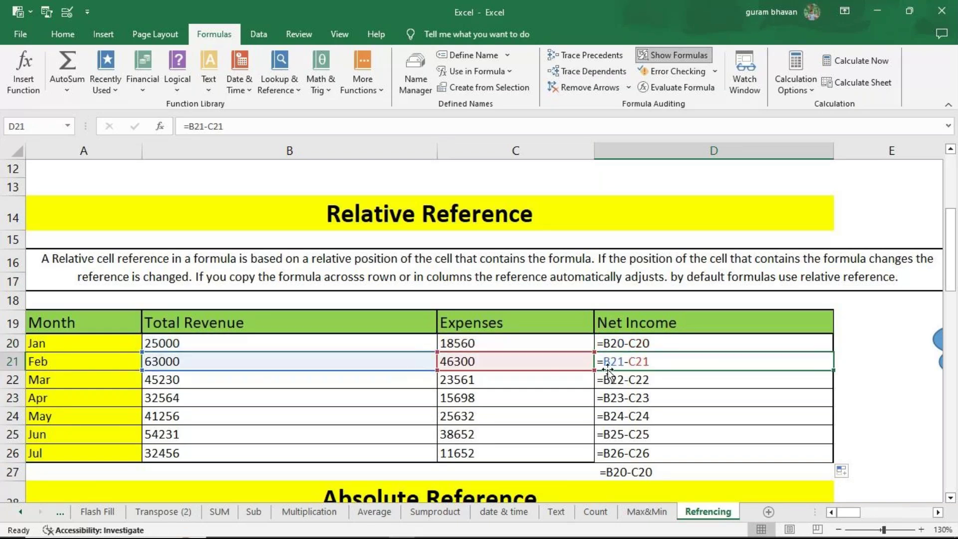
pyautogui.click(617, 348)
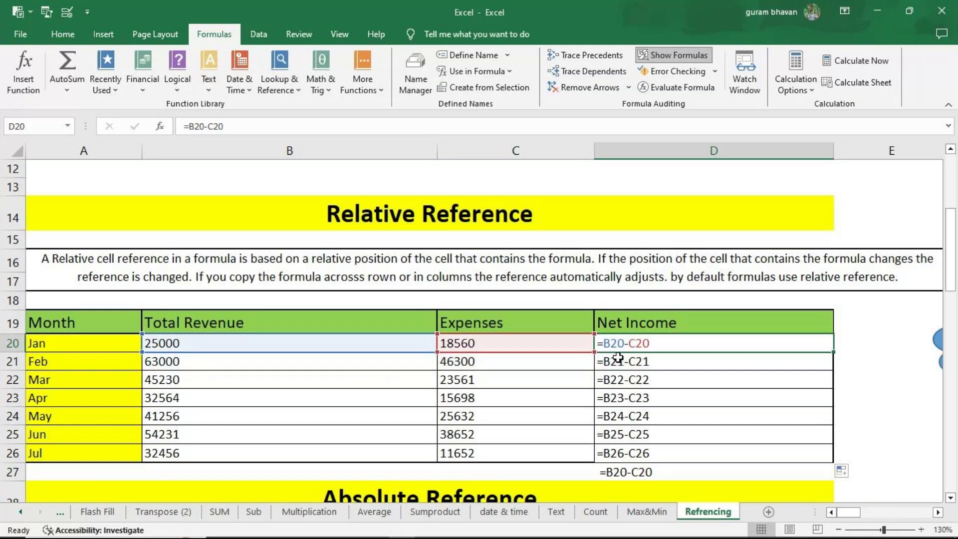
pyautogui.click(619, 359)
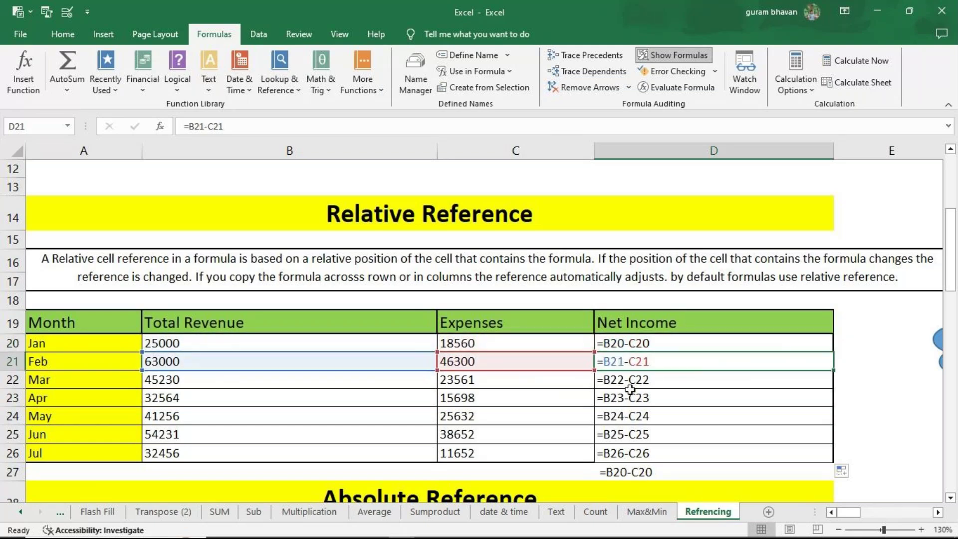
pyautogui.click(629, 387)
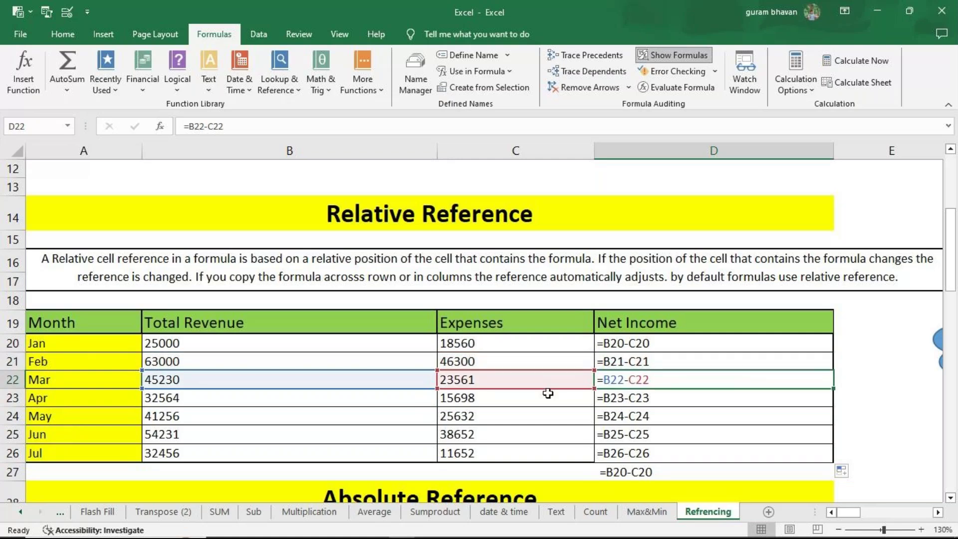
pyautogui.click(621, 393)
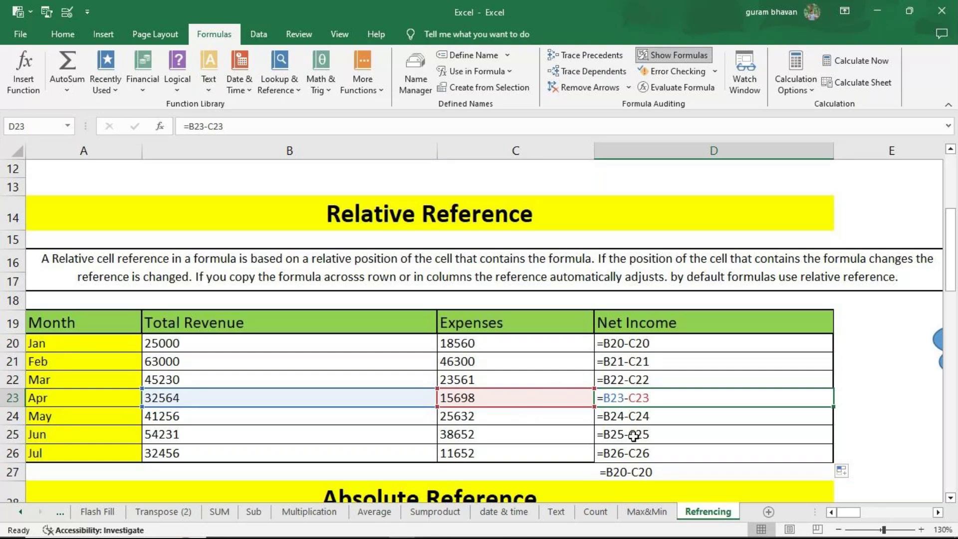
pyautogui.click(683, 55)
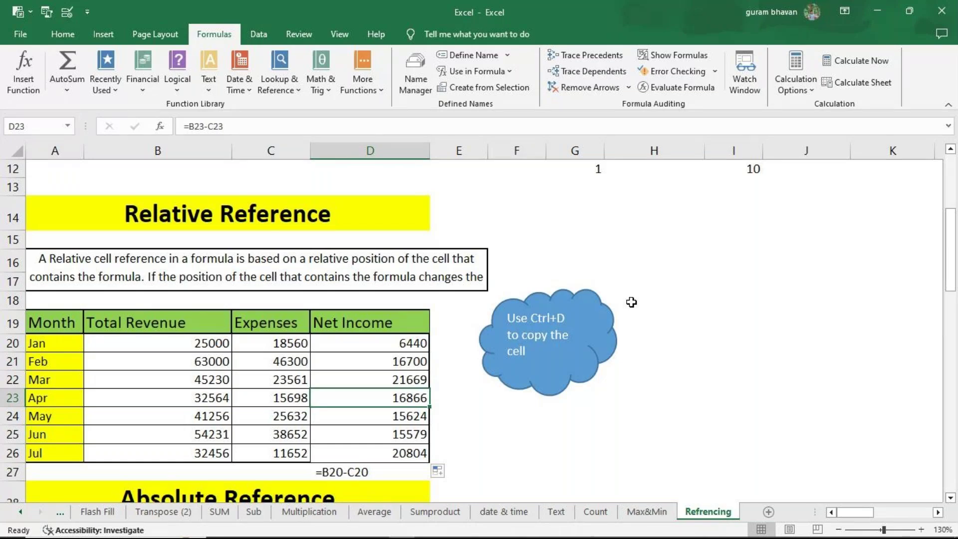
# Step: Delete the leftover =B36*$C$33 note in cell C45
pyautogui.scroll(-3, 544, 255)
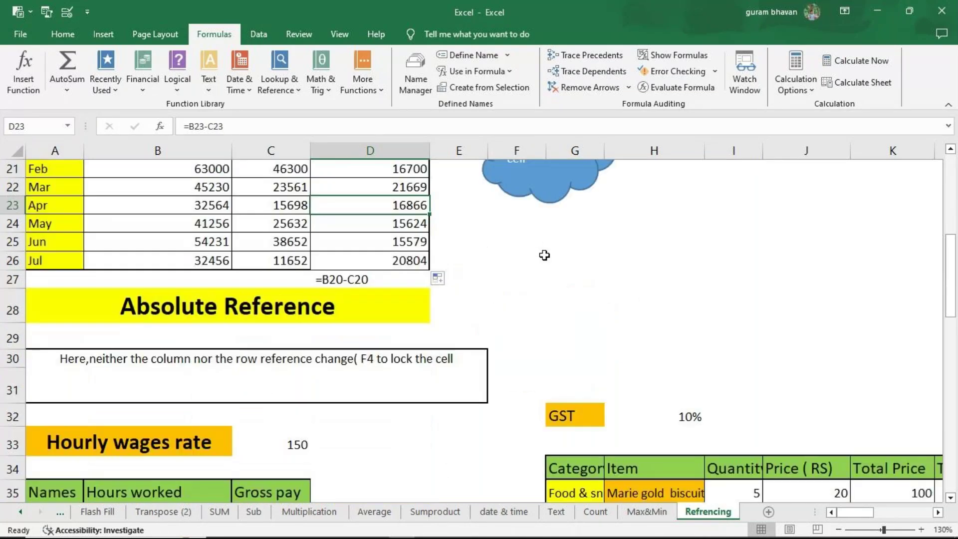
pyautogui.scroll(-3, 544, 255)
pyautogui.scroll(-1, 544, 256)
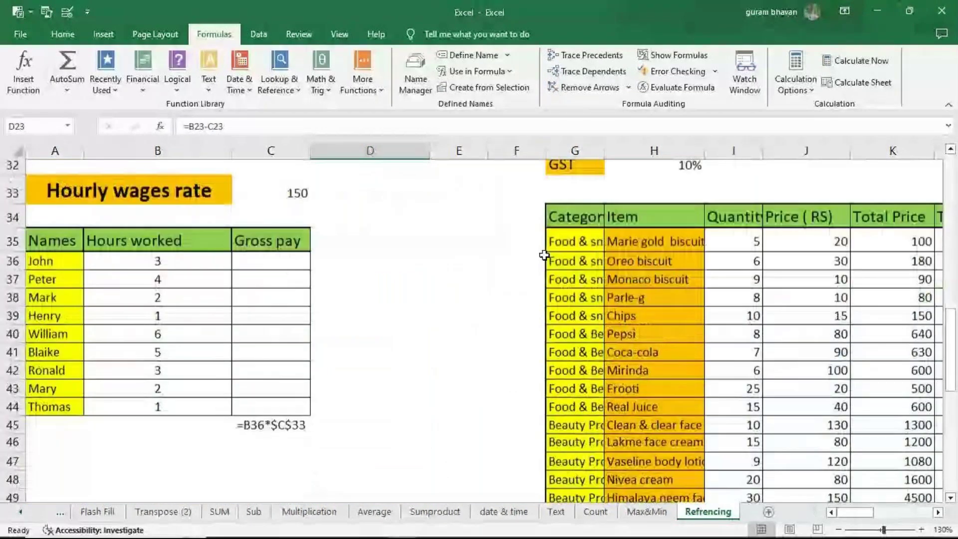
pyautogui.scroll(-1, 544, 255)
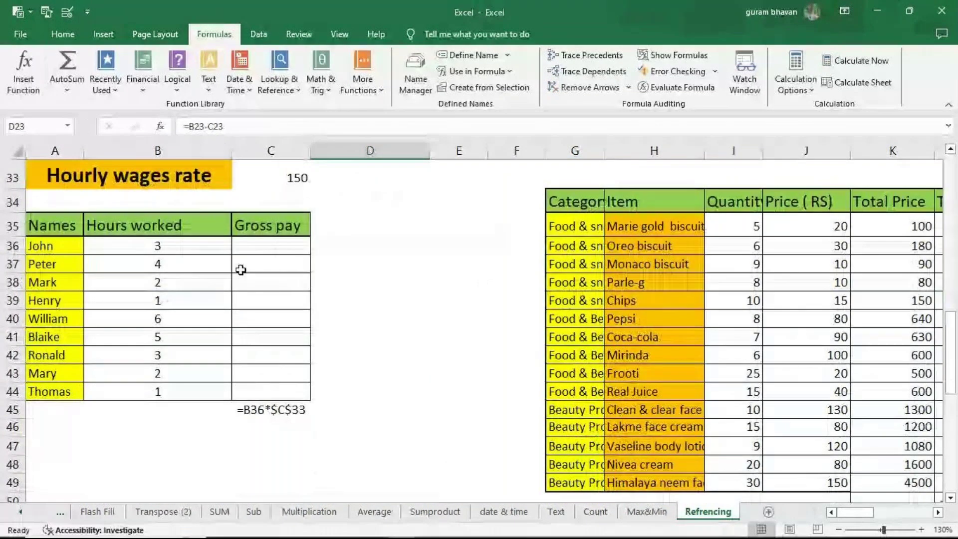
pyautogui.click(269, 409)
pyautogui.press('Delete')
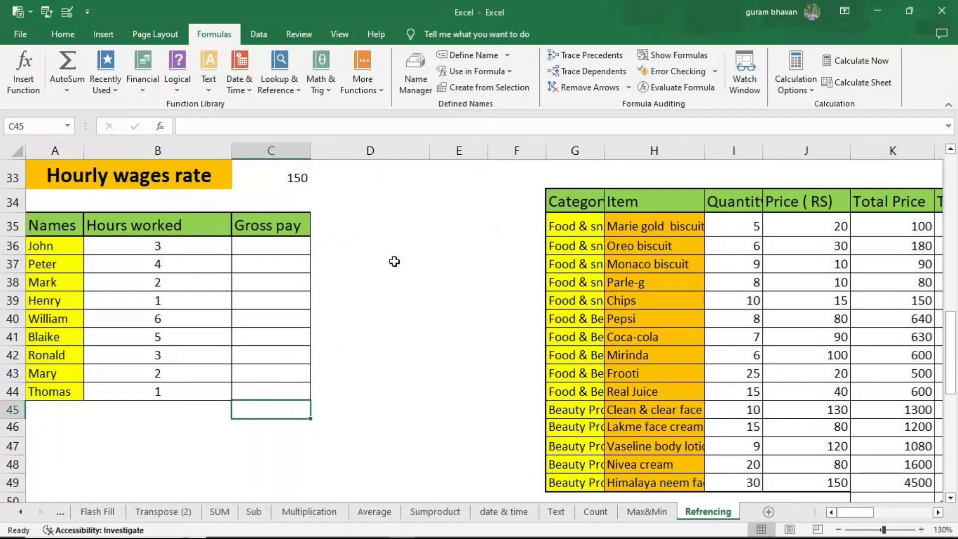
# Step: Zoom in on the wages table around rate cell C33 with the Names column visible
pyautogui.scroll(2, 354, 276)
pyautogui.scroll(1, 357, 276)
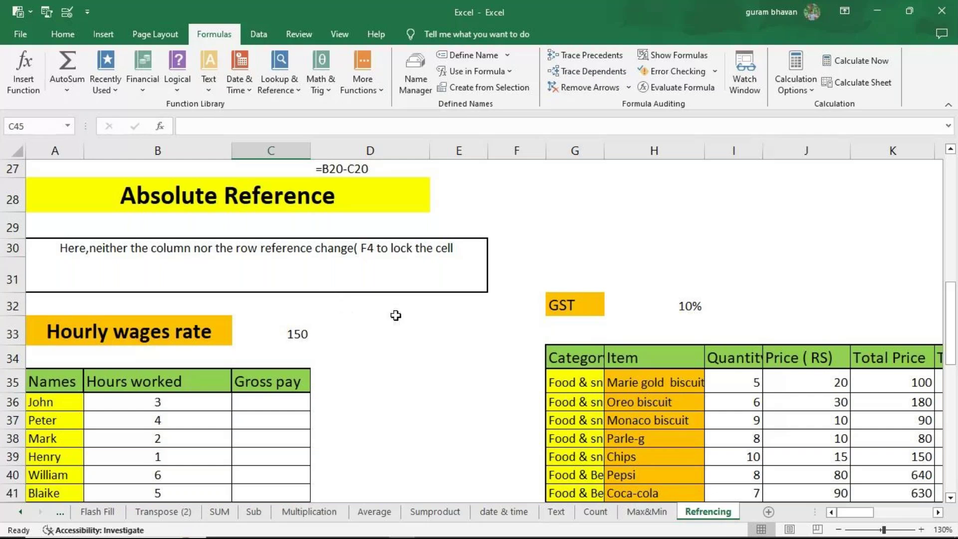
pyautogui.scroll(-2, 396, 315)
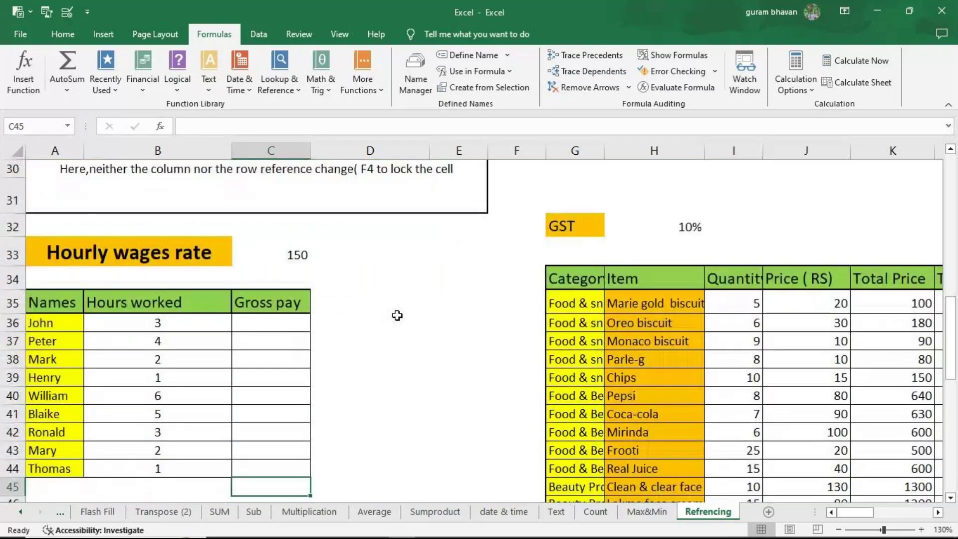
pyautogui.click(296, 255)
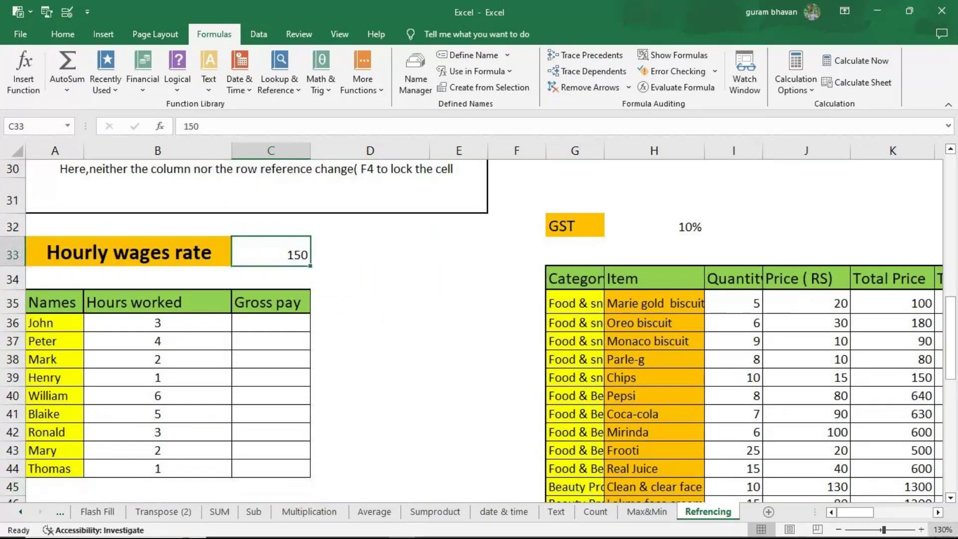
pyautogui.click(921, 529)
pyautogui.click(922, 529)
pyautogui.click(831, 512)
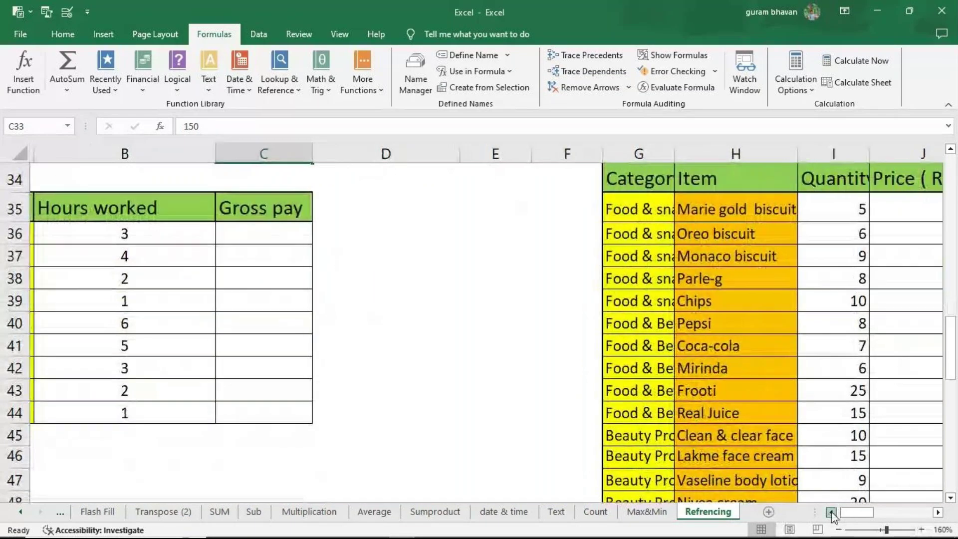
pyautogui.click(950, 150)
pyautogui.click(951, 151)
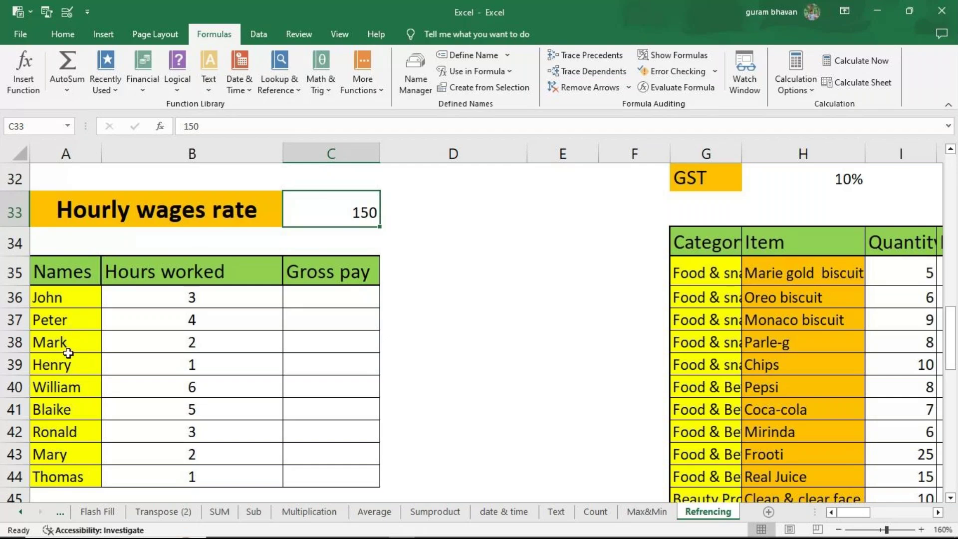
# Step: Enter =B36*C33 in John's Gross pay cell C36, giving 450
pyautogui.click(295, 307)
pyautogui.write('=')
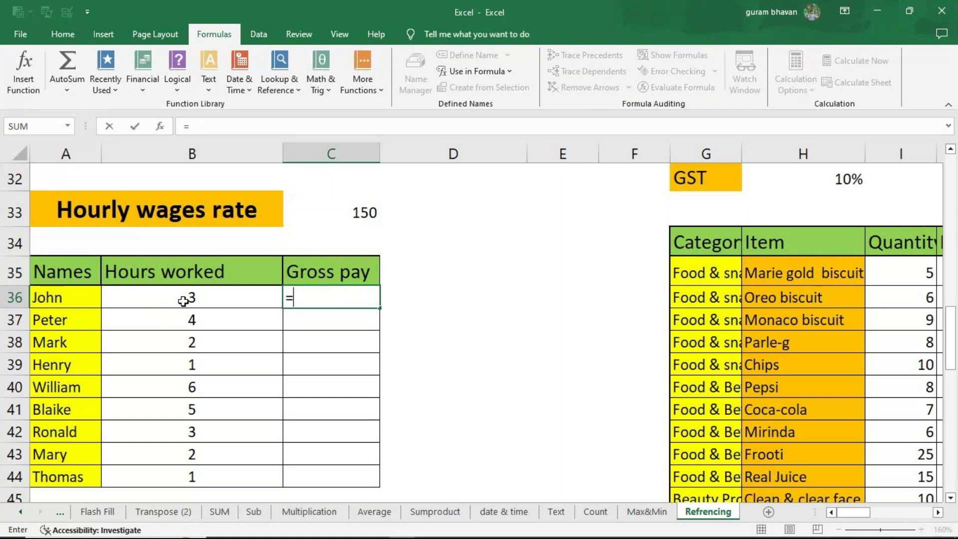
pyautogui.click(208, 292)
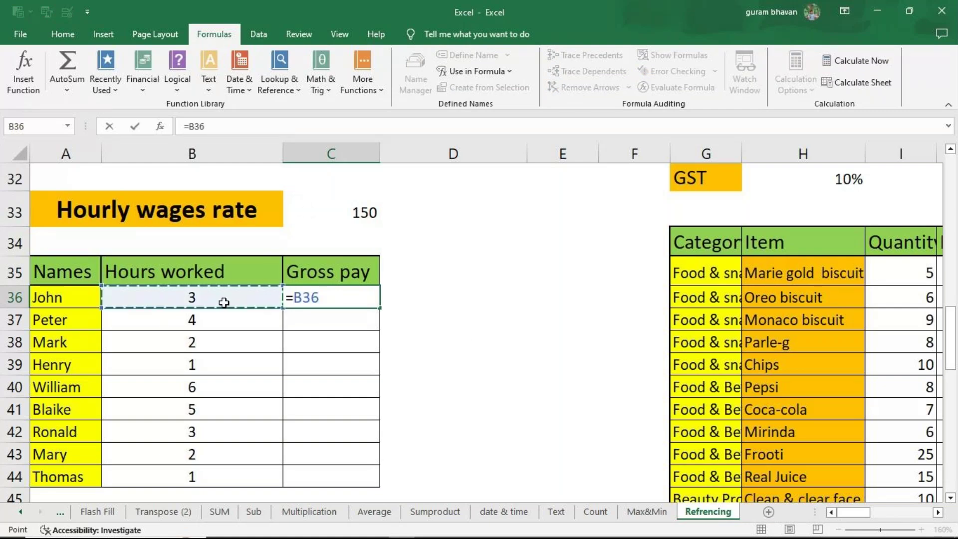
pyautogui.write('*')
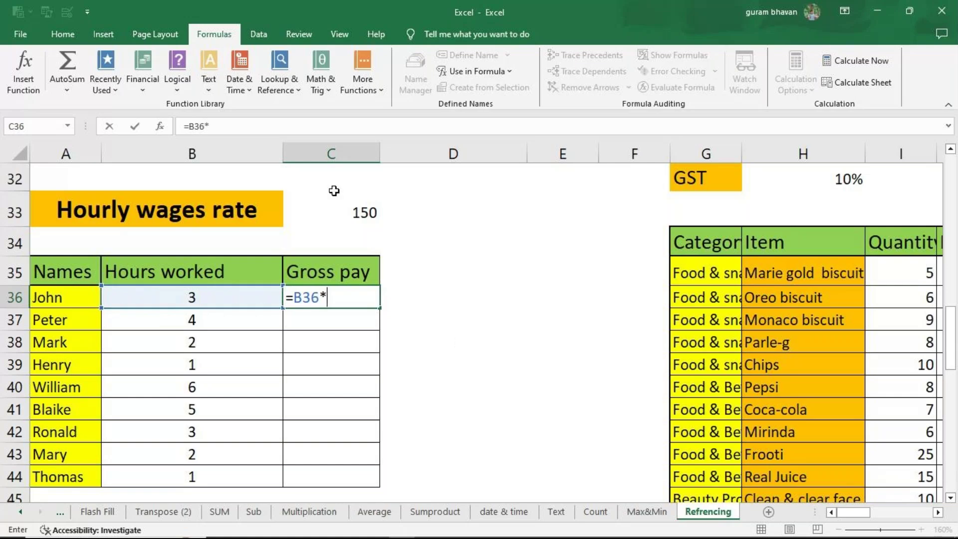
pyautogui.click(329, 213)
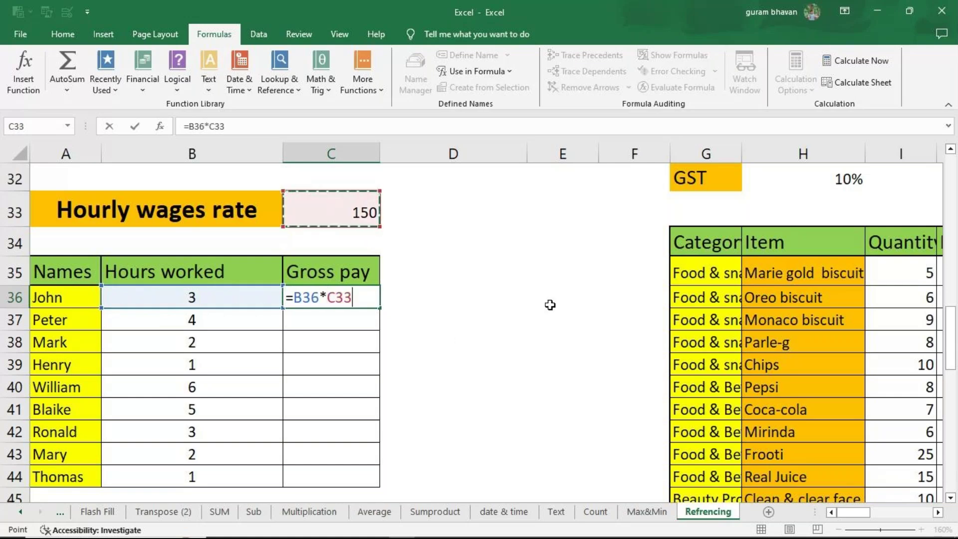
pyautogui.press('Return')
pyautogui.click(316, 301)
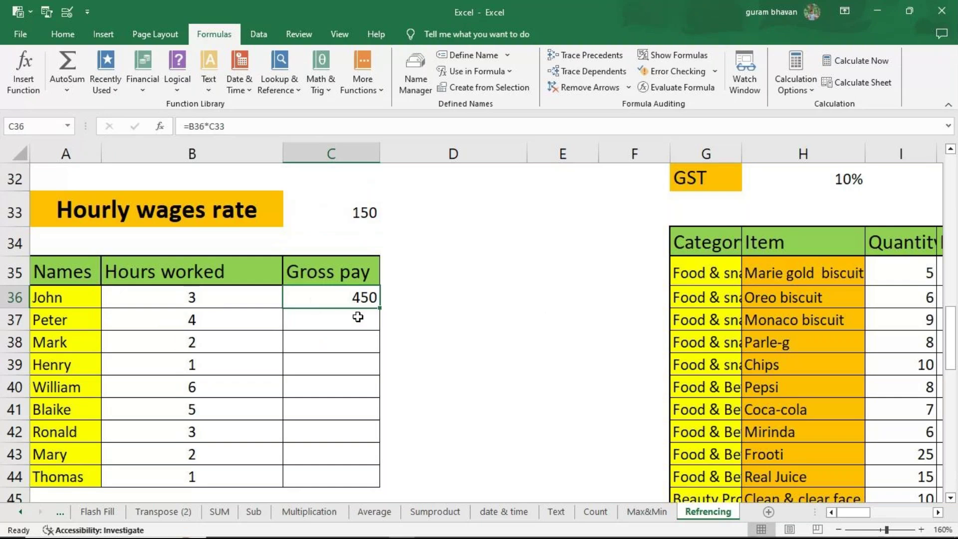
# Step: Fill John's formula down to C44 and show formulas to inspect the shifting rate references
pyautogui.doubleClick(379, 309)
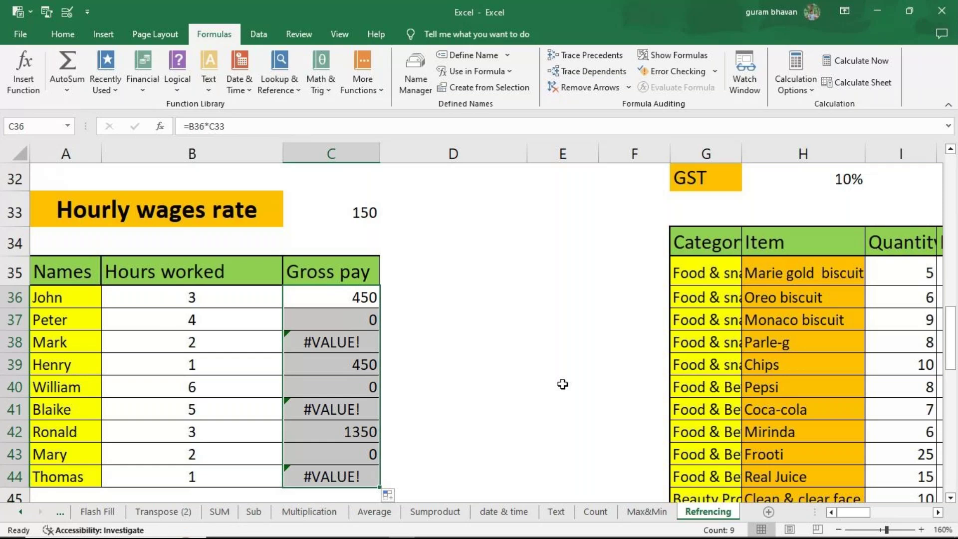
pyautogui.click(676, 58)
pyautogui.click(621, 303)
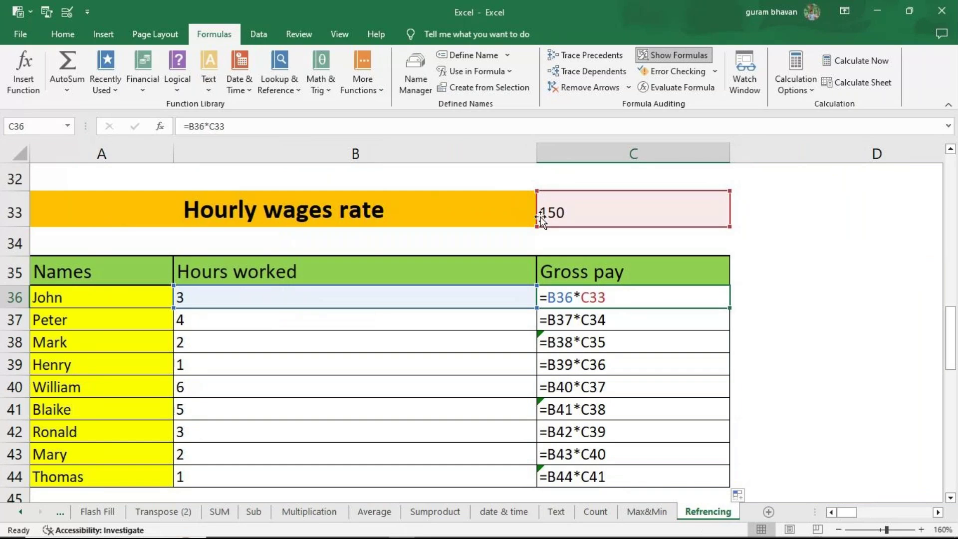
pyautogui.click(613, 313)
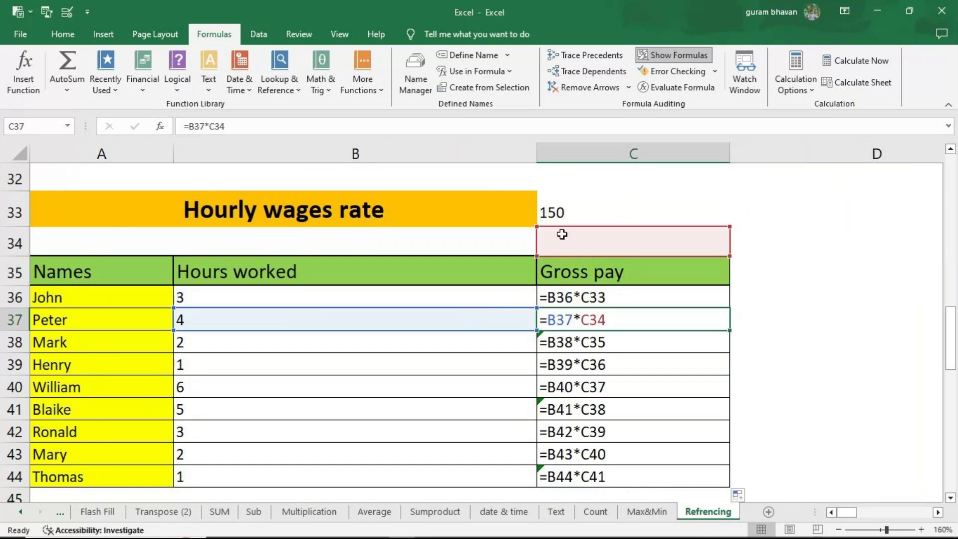
pyautogui.click(605, 345)
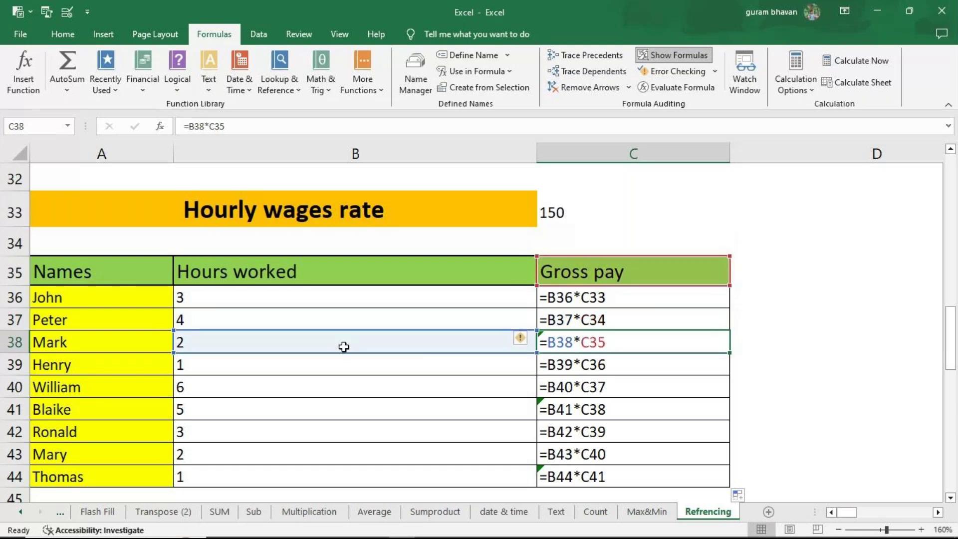
pyautogui.click(561, 362)
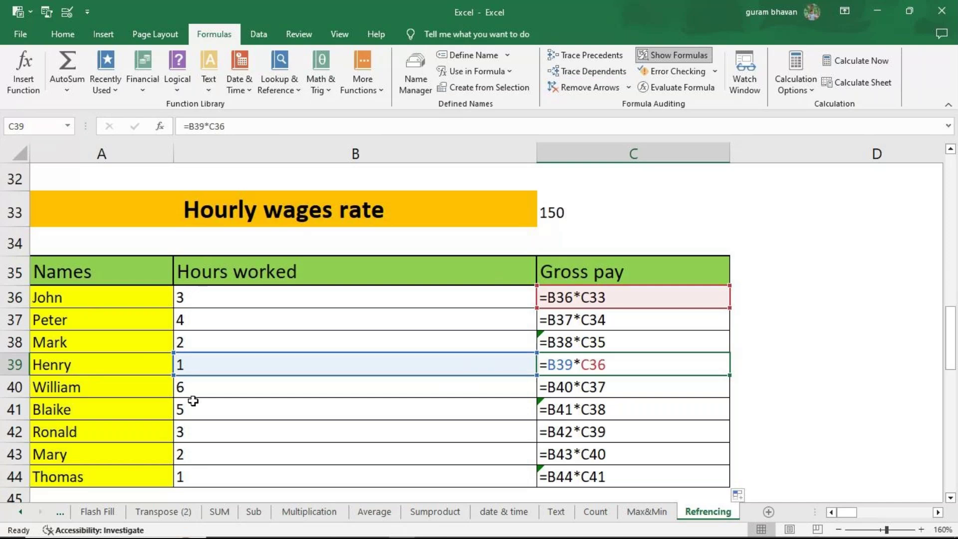
# Step: Turn Show Formulas off and select the Gross pay cells C36:C44
pyautogui.click(559, 213)
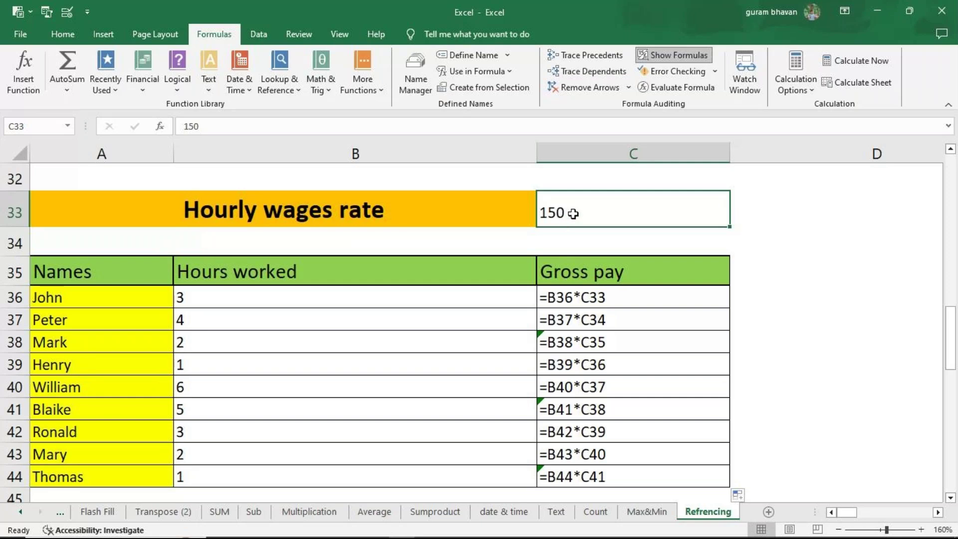
pyautogui.moveTo(596, 295); pyautogui.dragTo(603, 476)
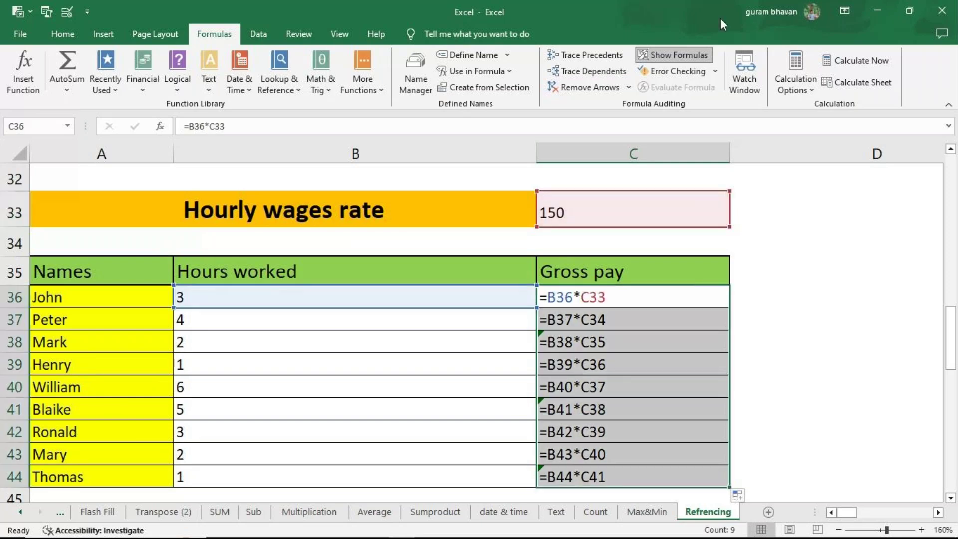
pyautogui.click(664, 62)
pyautogui.click(315, 307)
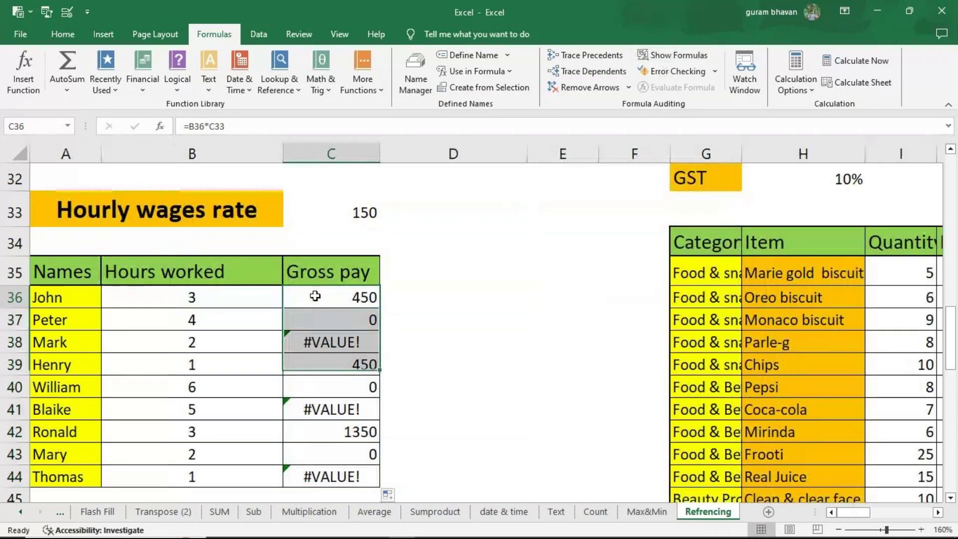
pyautogui.moveTo(315, 308); pyautogui.dragTo(322, 476)
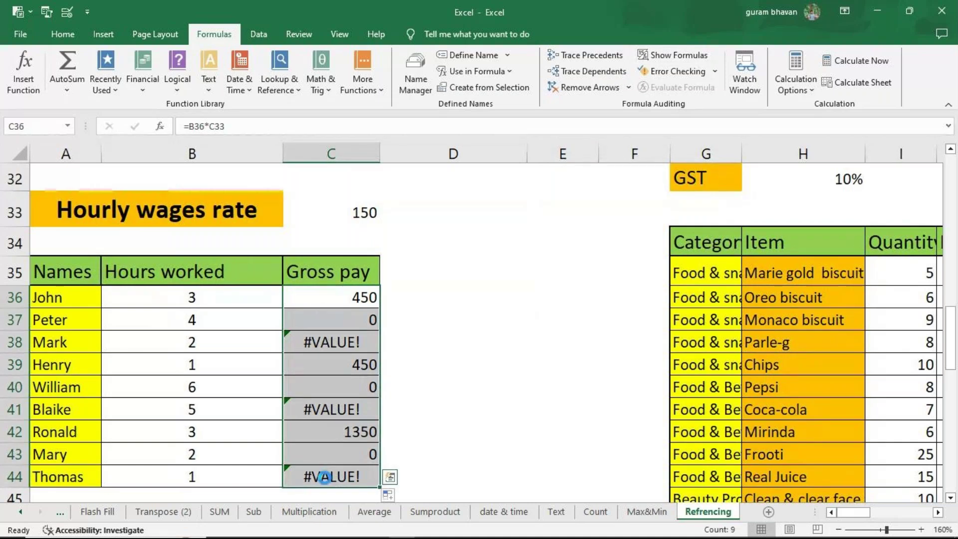
# Step: Clear C36:C44 and retype John's formula as =B36*$C$33 with the rate locked via F4
pyautogui.press('Delete')
pyautogui.click(313, 296)
pyautogui.write('=')
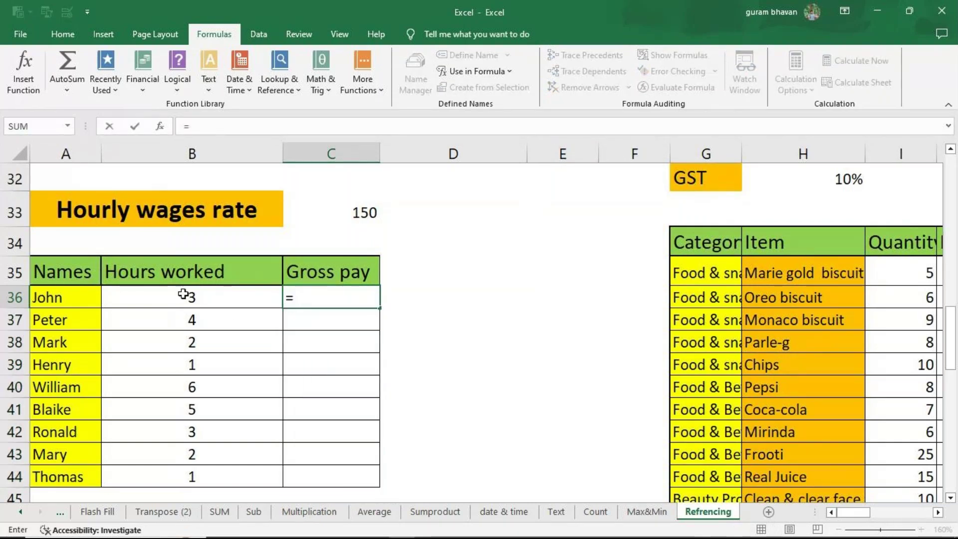
pyautogui.click(231, 298)
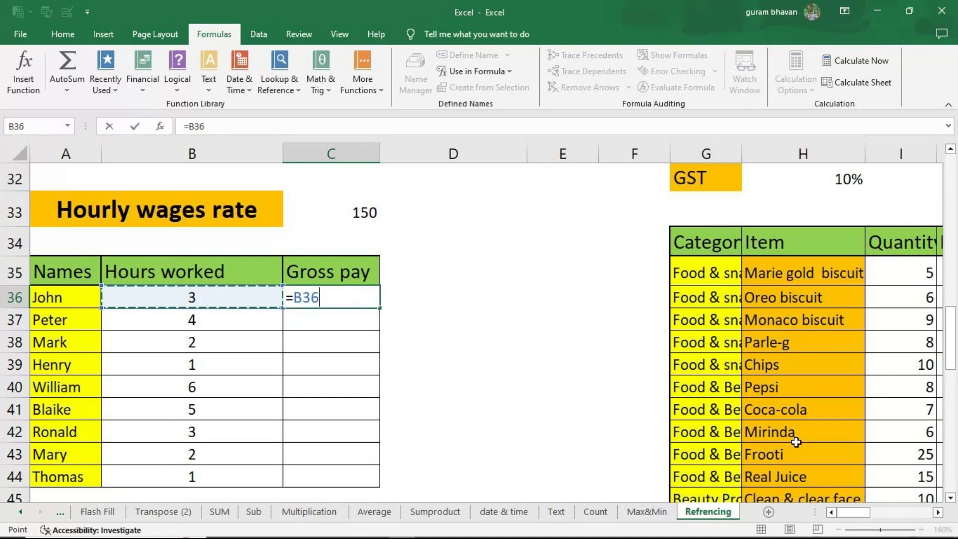
pyautogui.write('*')
pyautogui.click(345, 212)
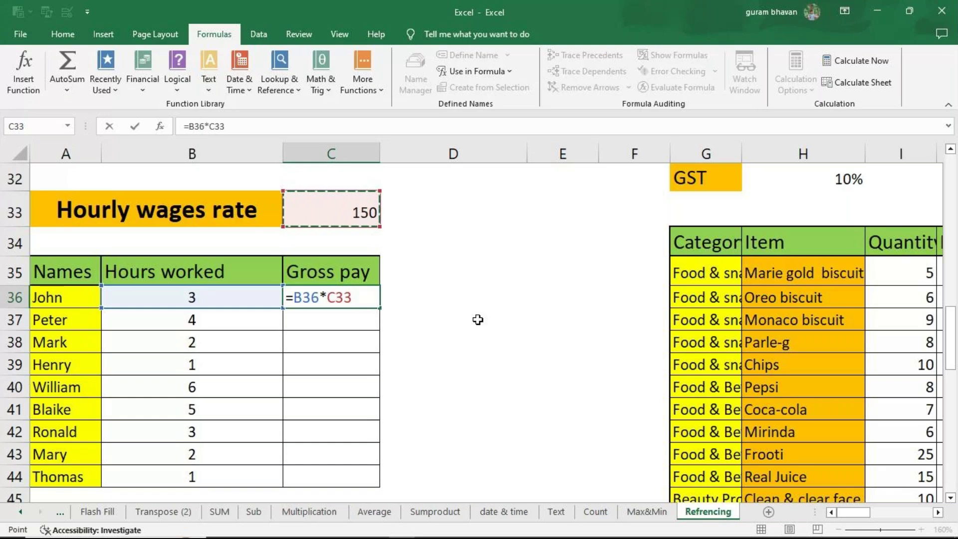
pyautogui.press('F4')
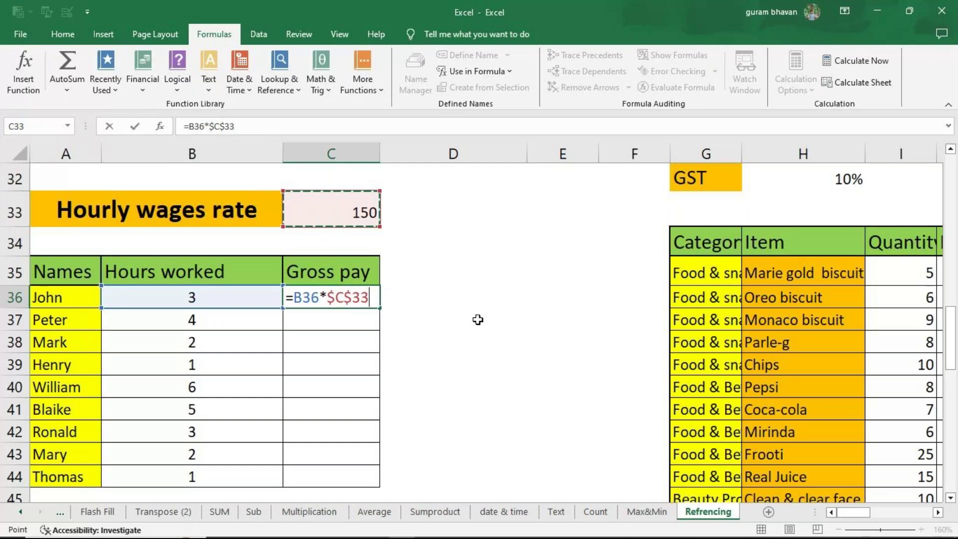
# Step: Try the F4 mixed-reference variants, then commit John's =B36*$C$33 formula showing 450
pyautogui.moveTo(327, 297); pyautogui.dragTo(343, 298)
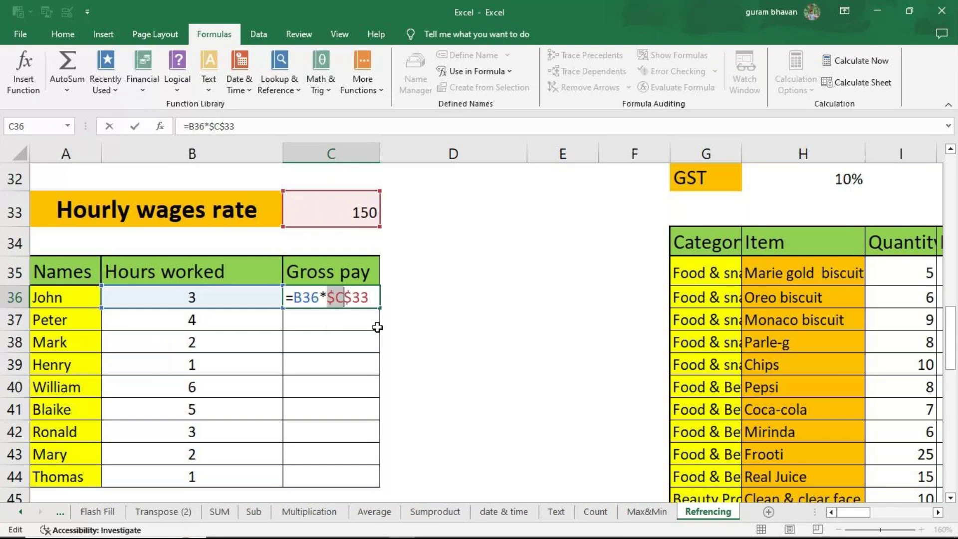
pyautogui.moveTo(344, 297); pyautogui.dragTo(371, 296)
pyautogui.press('Left')
pyautogui.press('F4')
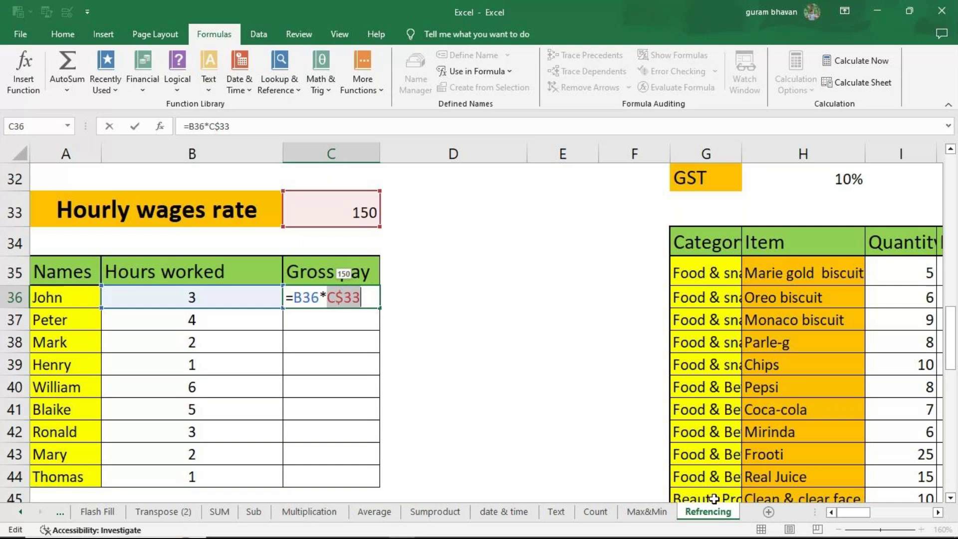
pyautogui.press('F4')
pyautogui.press('F4')
pyautogui.press('F4')
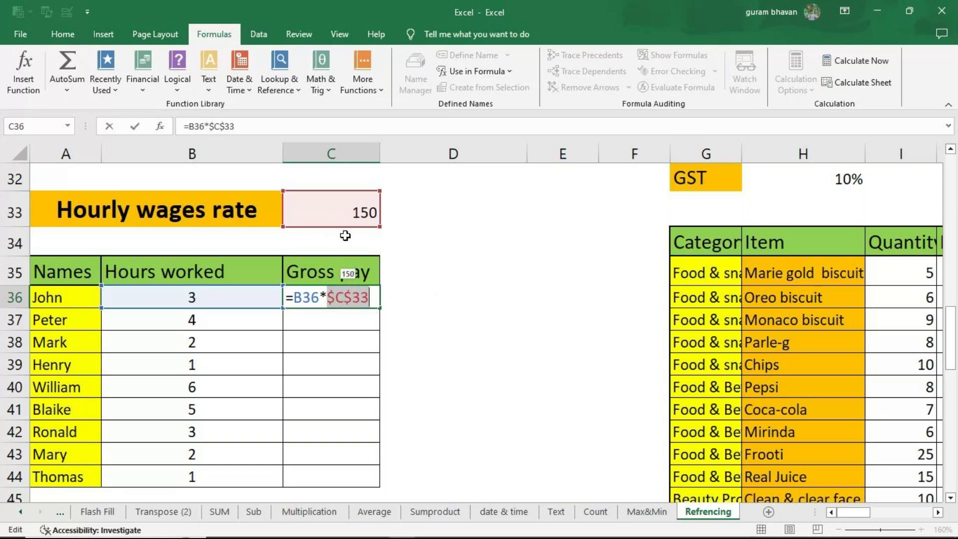
pyautogui.press('Return')
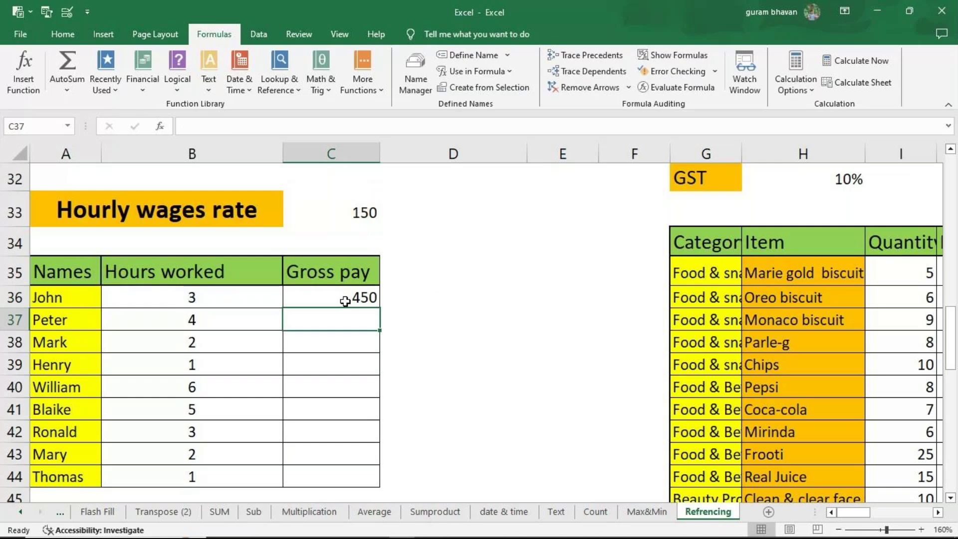
pyautogui.click(345, 300)
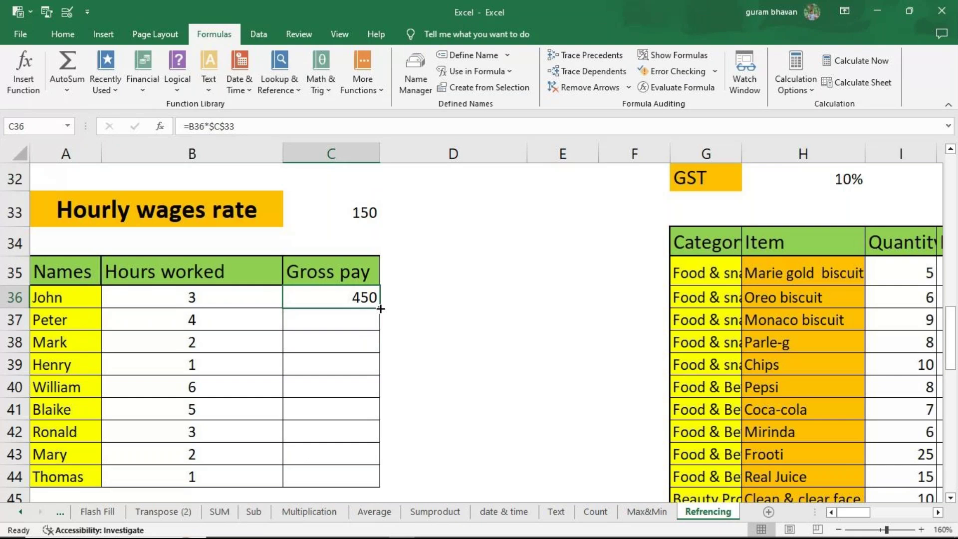
# Step: Fill the locked-rate formula down to Thomas in C44 and verify each row's formula with Show Formulas
pyautogui.moveTo(380, 308); pyautogui.dragTo(380, 486)
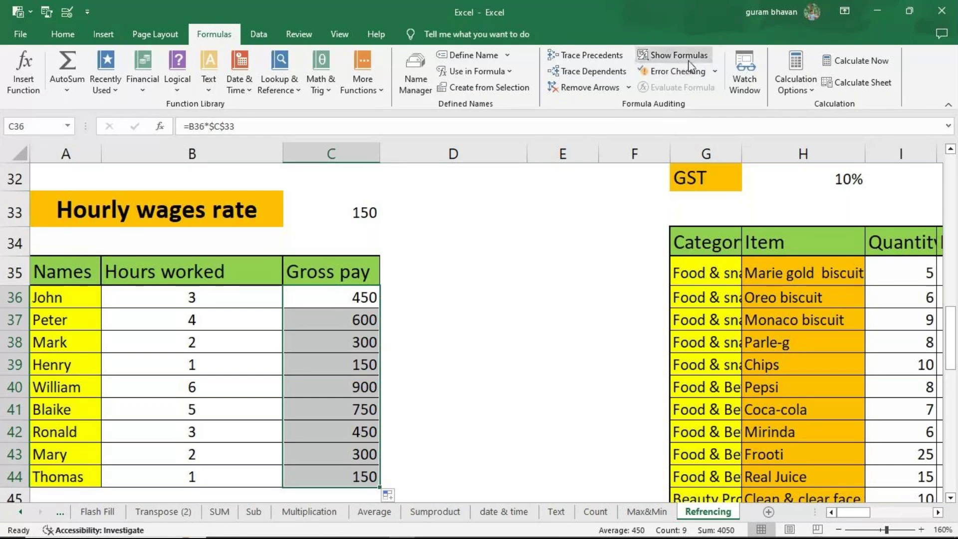
pyautogui.click(674, 55)
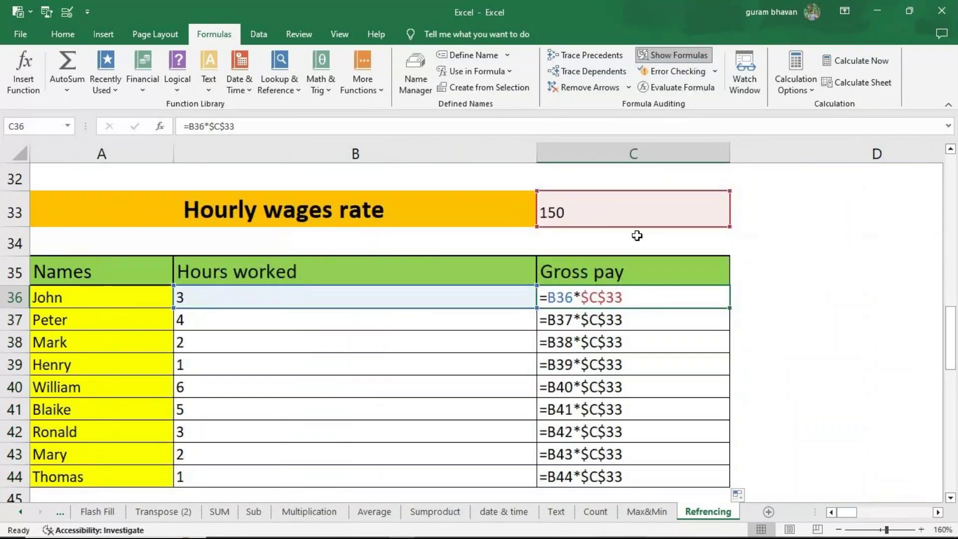
pyautogui.click(594, 322)
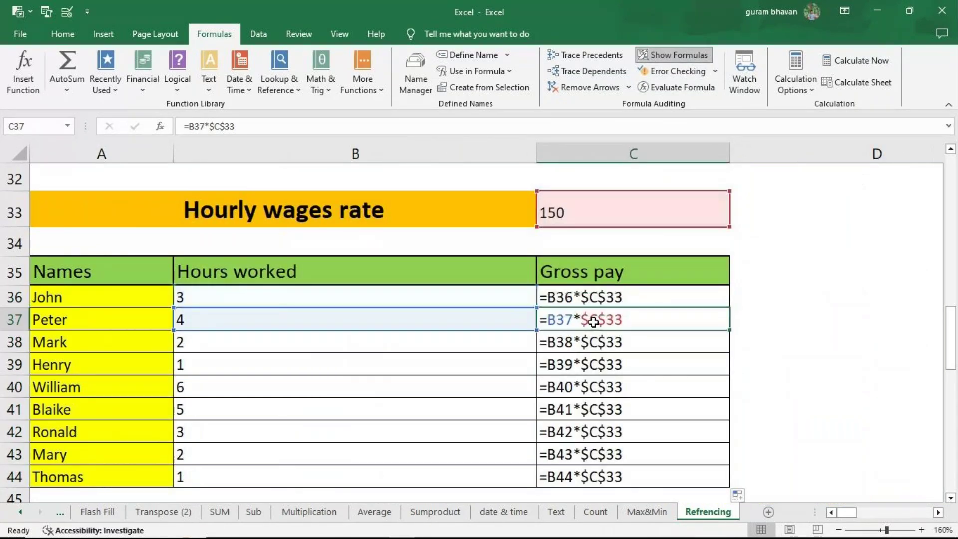
pyautogui.click(579, 341)
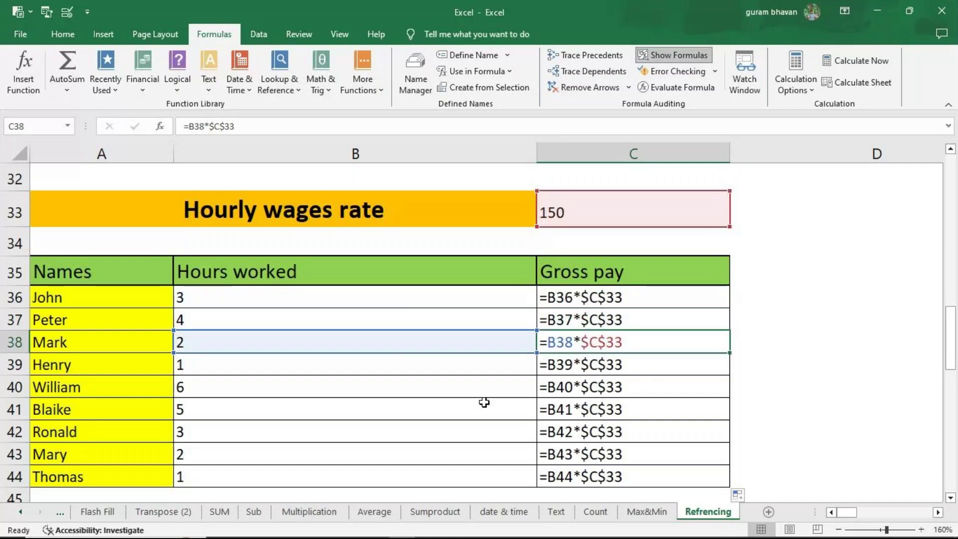
pyautogui.click(558, 369)
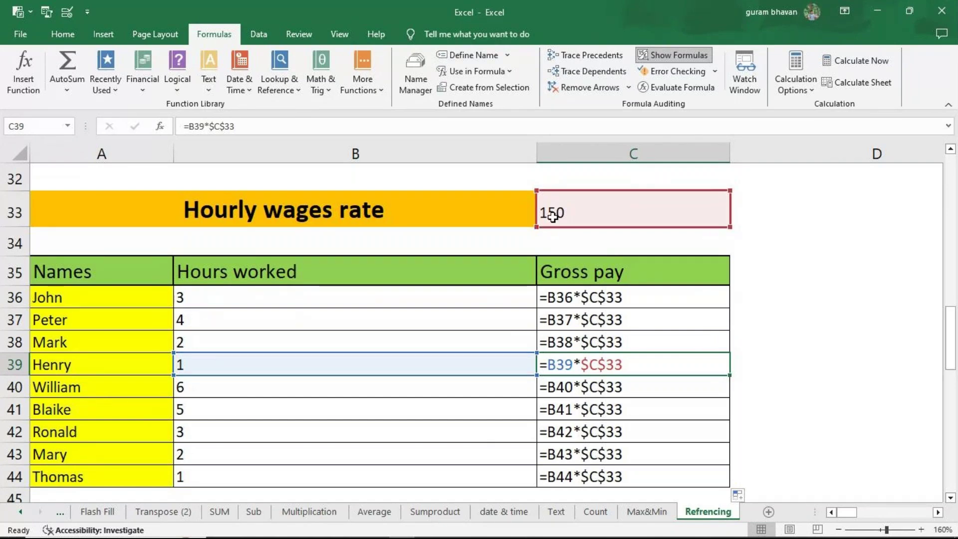
pyautogui.click(564, 209)
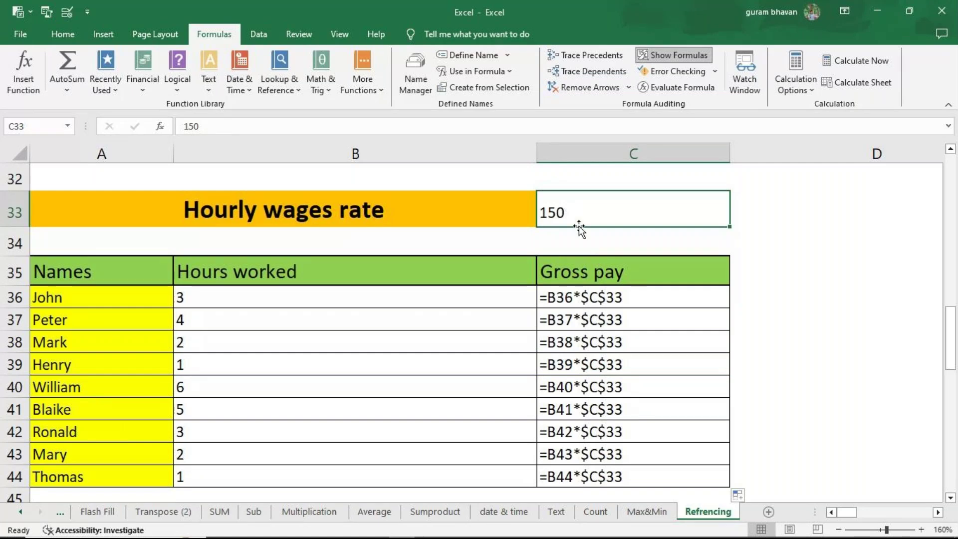
pyautogui.click(671, 56)
pyautogui.click(460, 287)
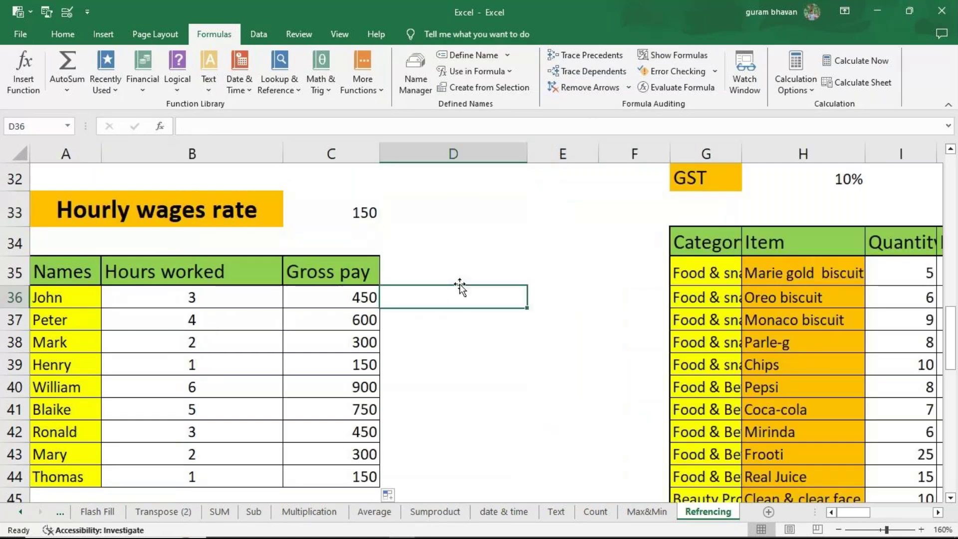
# Step: Narrow column D, label E35 'F4', and type C33 and $C$33 examples in D37 and D39
pyautogui.click(462, 279)
pyautogui.moveTo(530, 150); pyautogui.dragTo(477, 149)
pyautogui.click(499, 270)
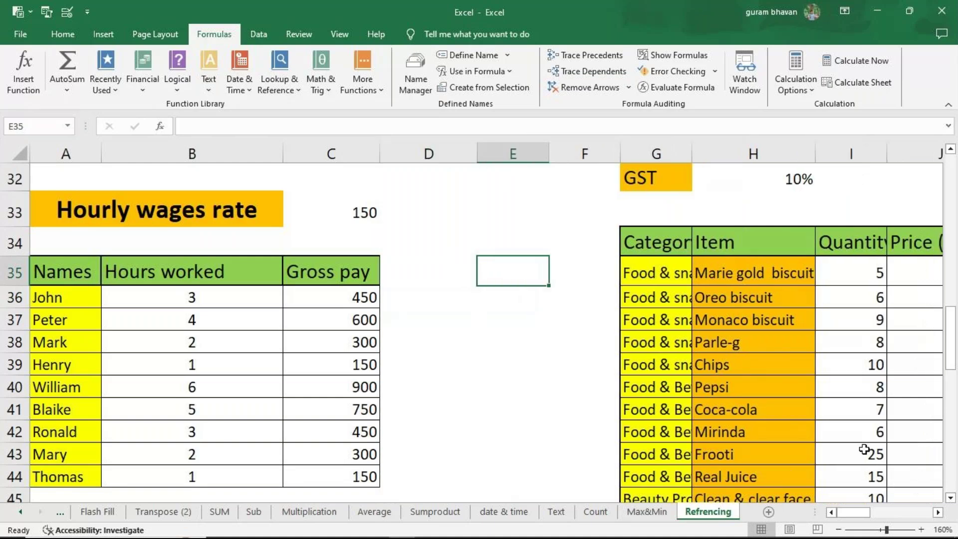
pyautogui.write('F4')
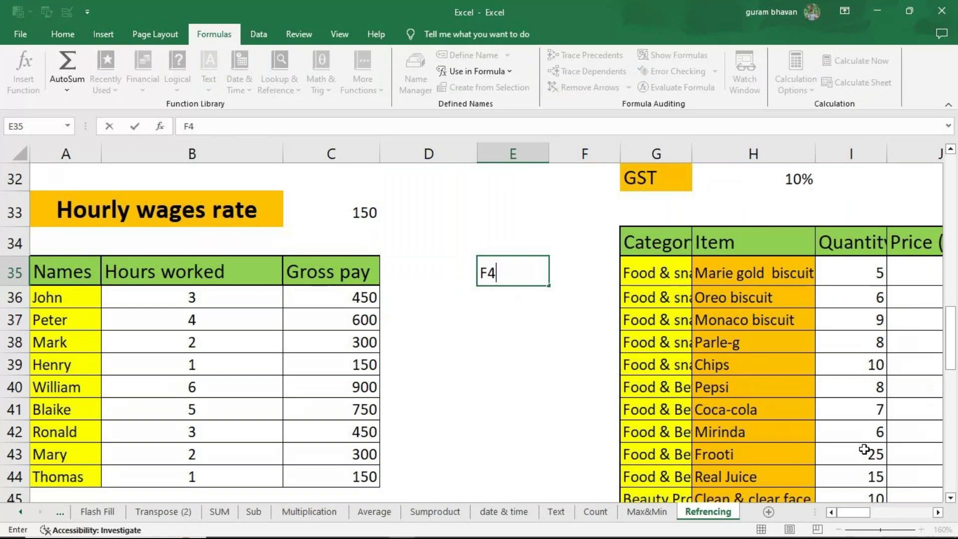
pyautogui.click(437, 326)
pyautogui.write('C33')
pyautogui.press('Return')
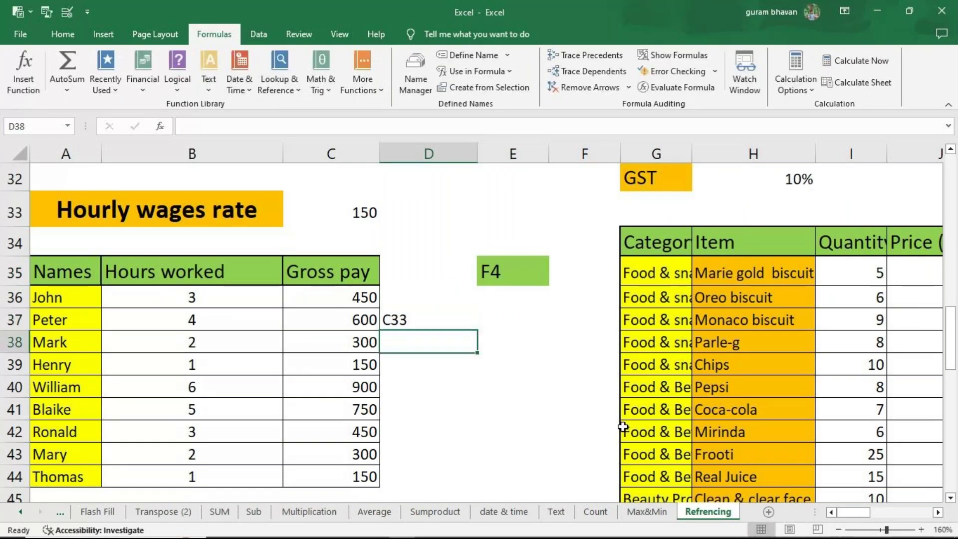
pyautogui.press('Return')
pyautogui.write('$C')
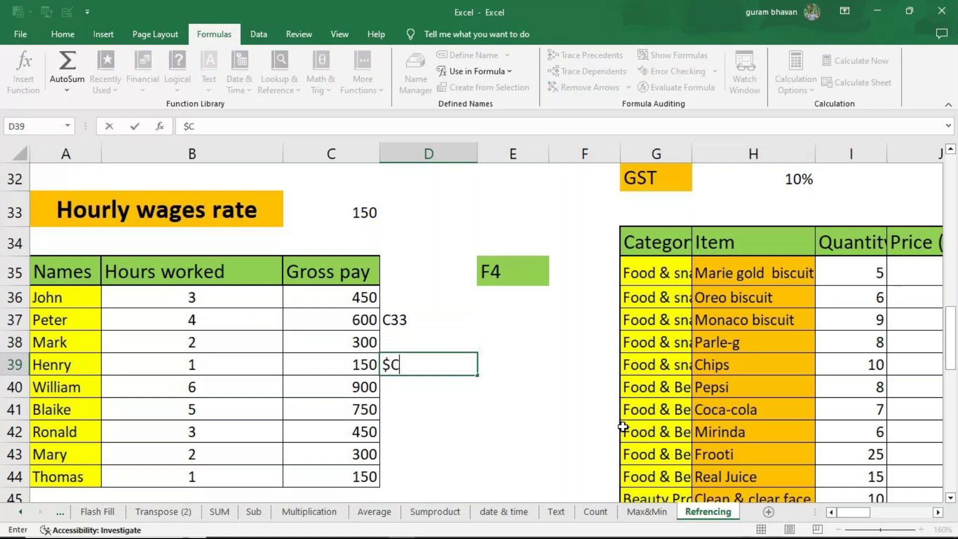
pyautogui.write('$33')
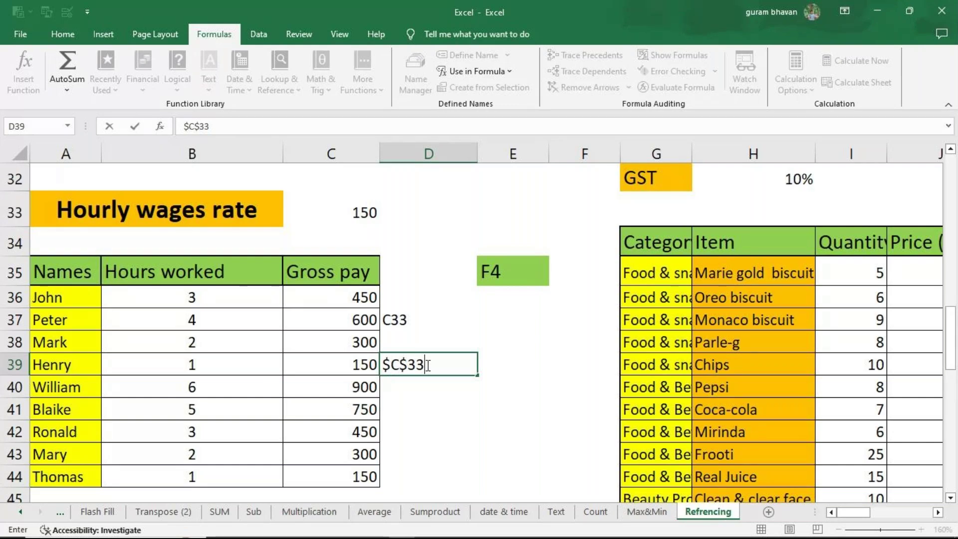
pyautogui.click(495, 273)
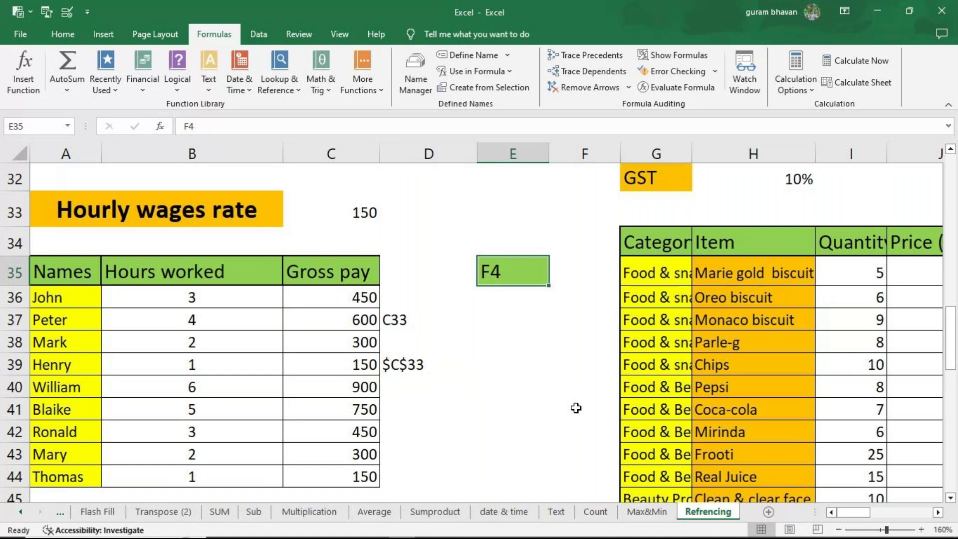
# Step: Add the note 'lock cell' in E36 and delete the sample references in D37:D39
pyautogui.press('Return')
pyautogui.write('lock ')
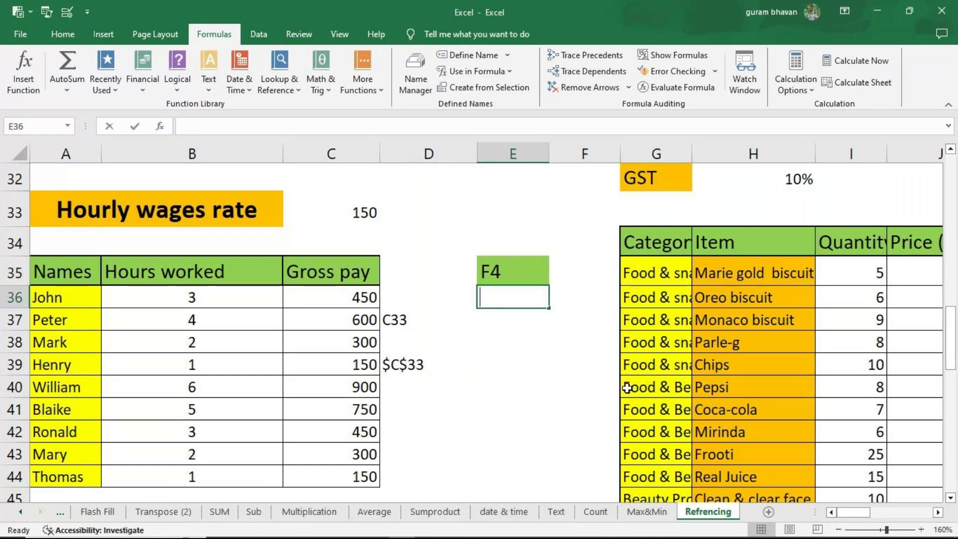
pyautogui.write('cell')
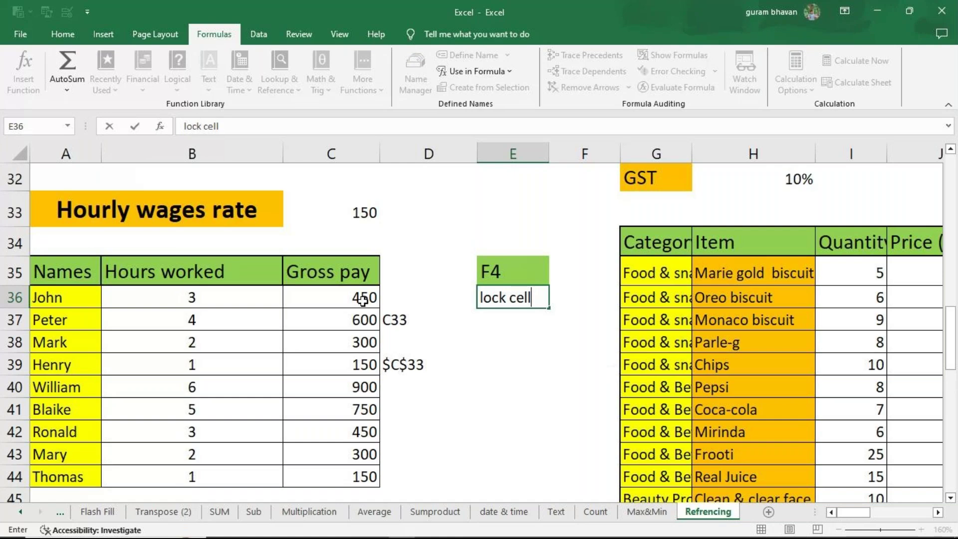
pyautogui.click(379, 305)
pyautogui.click(405, 319)
pyautogui.moveTo(405, 319); pyautogui.dragTo(408, 361)
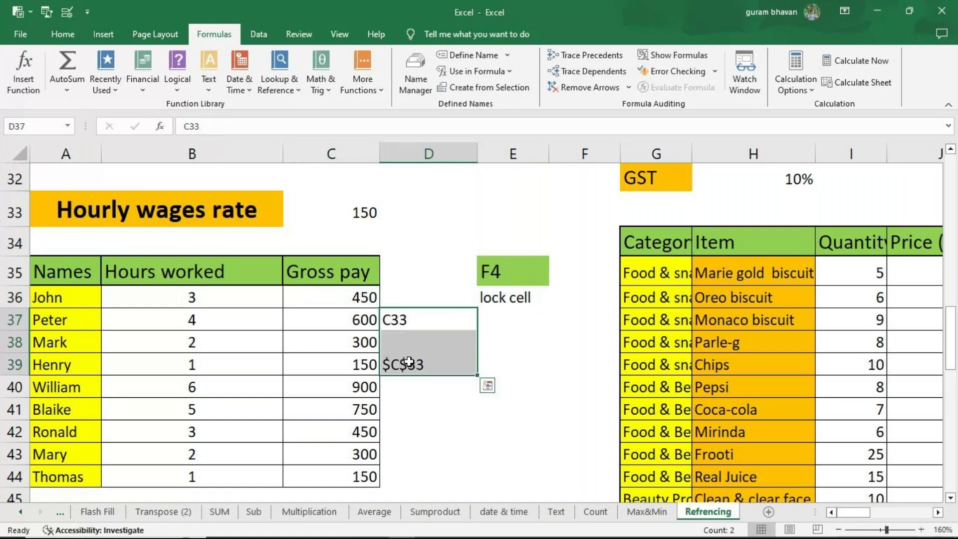
pyautogui.press('Delete')
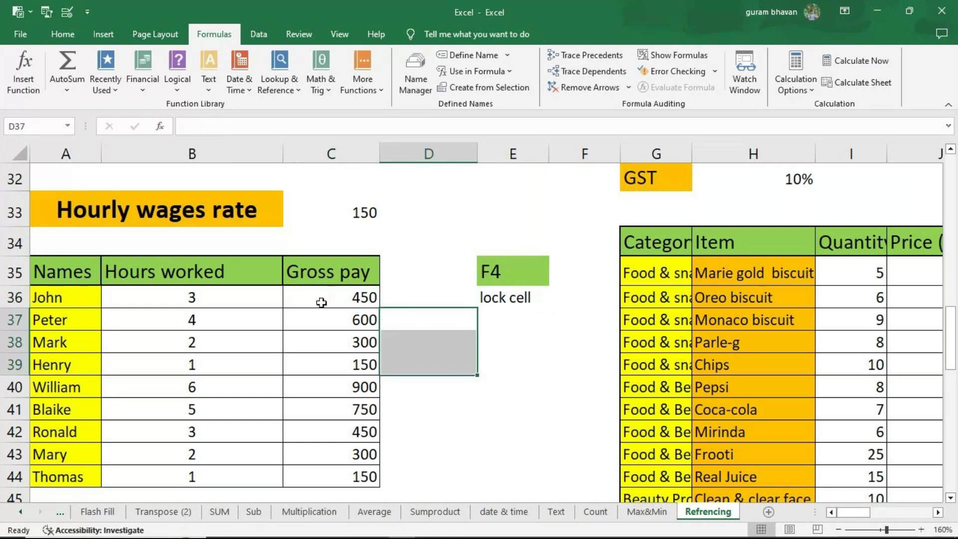
pyautogui.doubleClick(328, 300)
pyautogui.scroll(8, 461, 363)
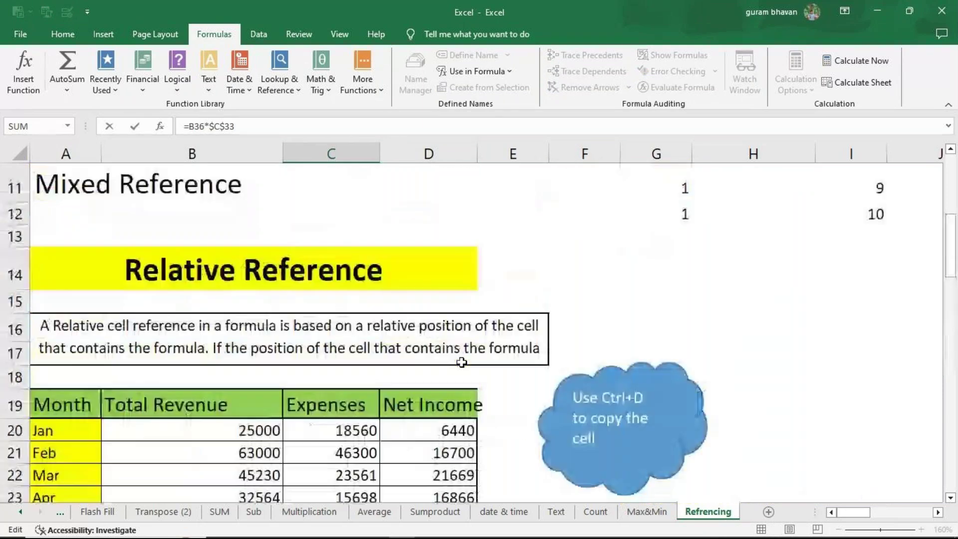
pyautogui.scroll(-4, 460, 361)
pyautogui.scroll(-5, 326, 367)
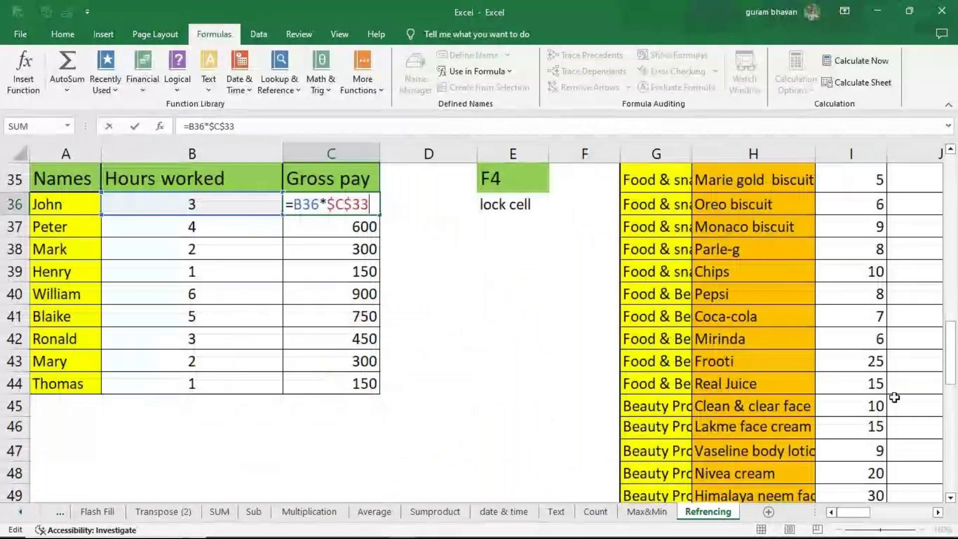
pyautogui.scroll(1, 894, 397)
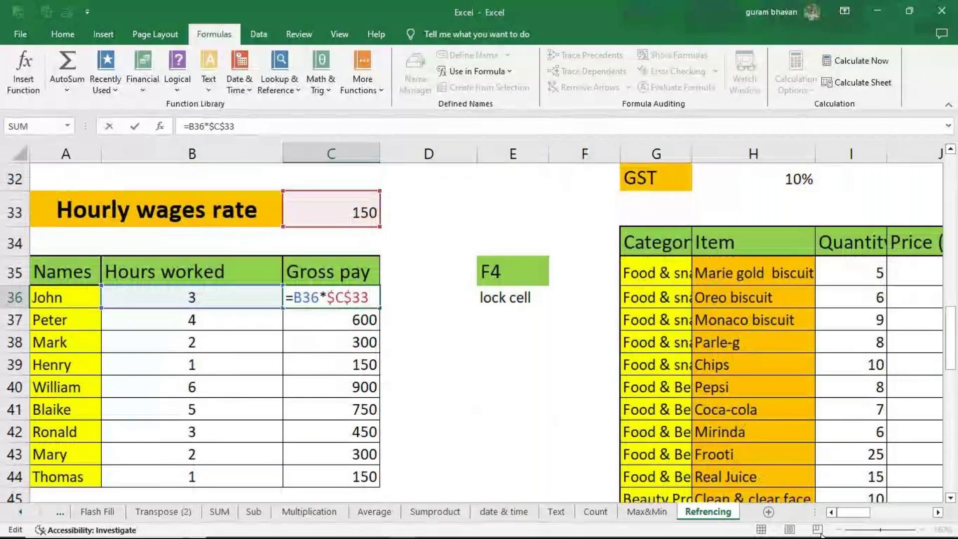
pyautogui.moveTo(846, 513)
pyautogui.mouseDown()
pyautogui.moveTo(900, 501)
pyautogui.moveTo(848, 508)
pyautogui.mouseUp()
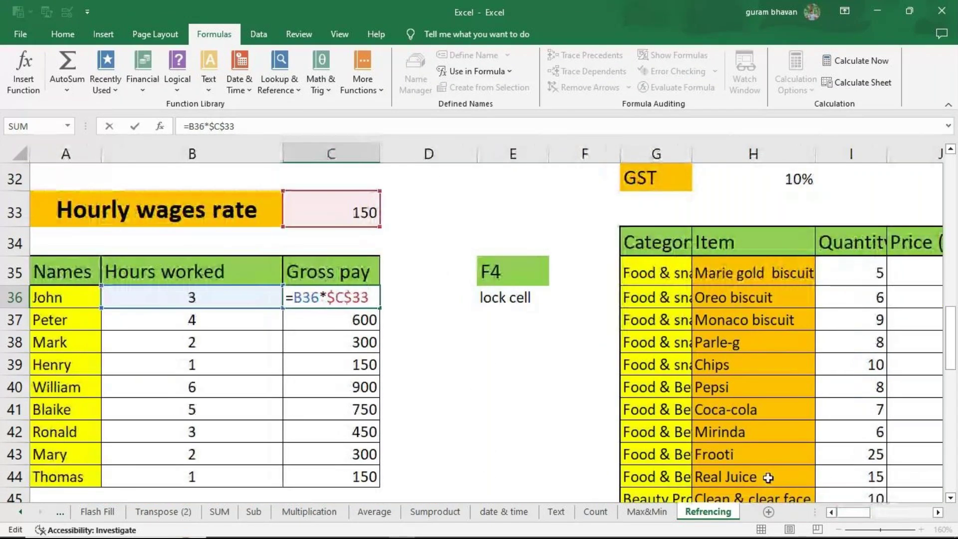
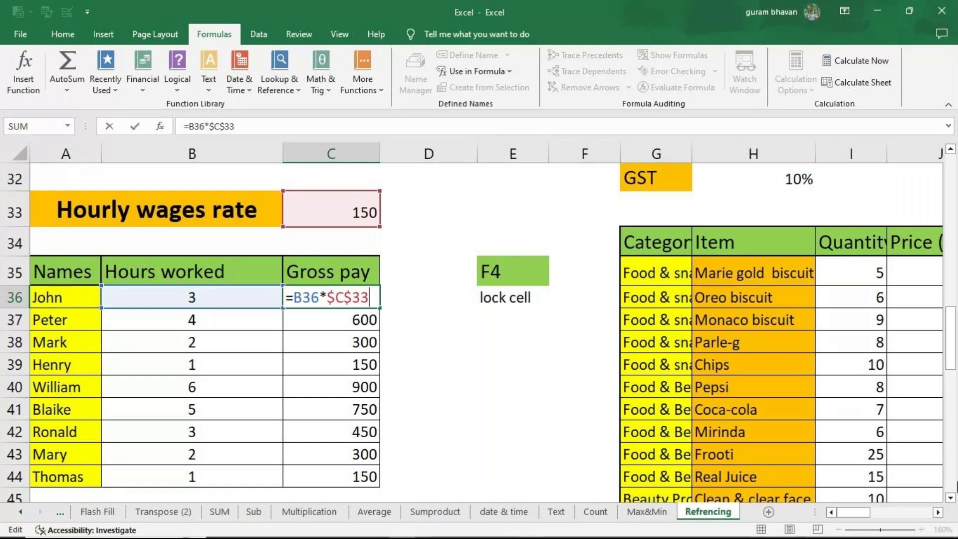
# Step: Minimize the Excel workbook to reveal the MCC folder in File Explorer
pyautogui.click(877, 11)
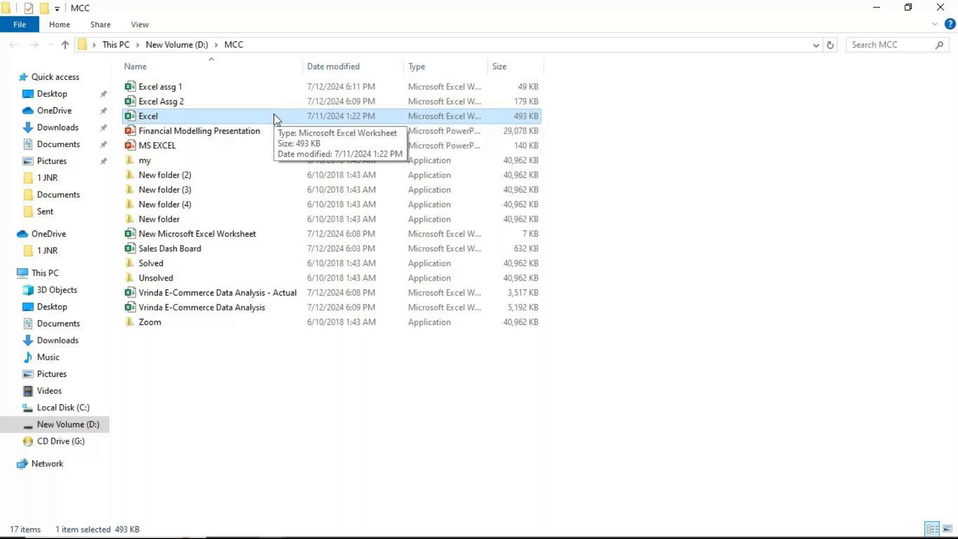
pyautogui.click(212, 310)
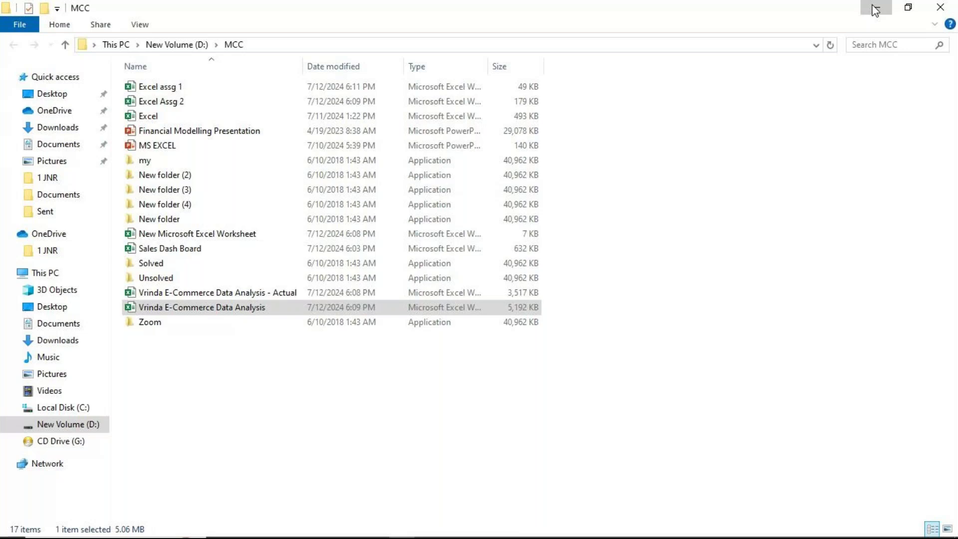
pyautogui.moveTo(408, 536)
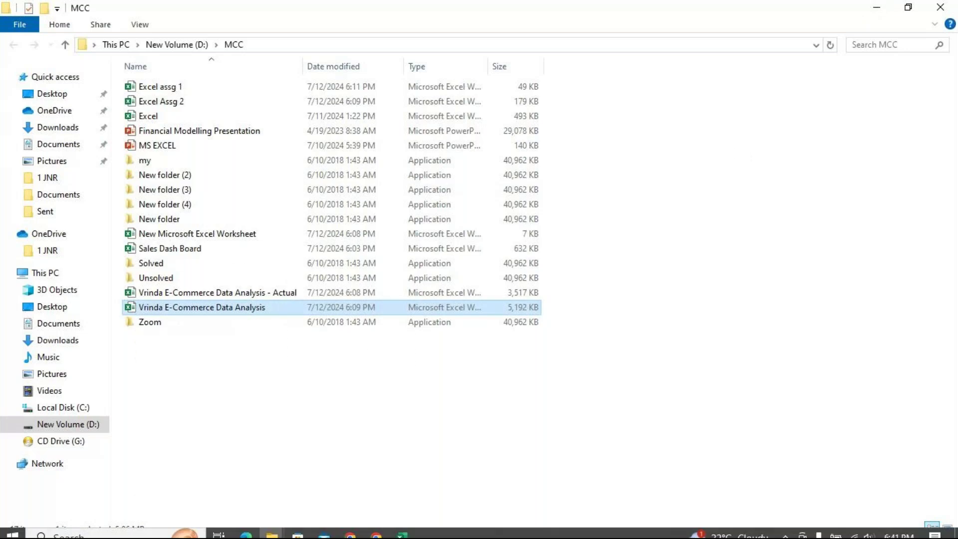
pyautogui.click(408, 533)
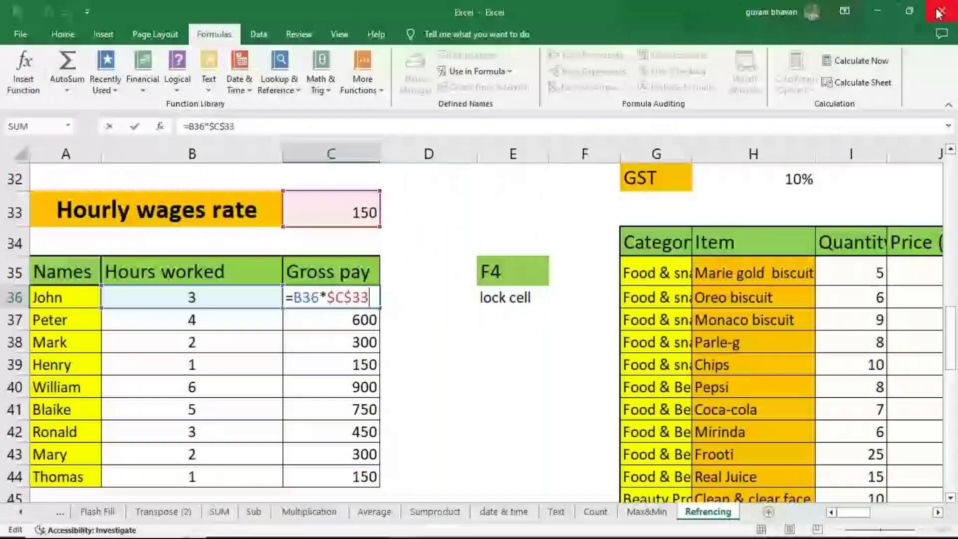
pyautogui.hotkey('alt', 'Tab')
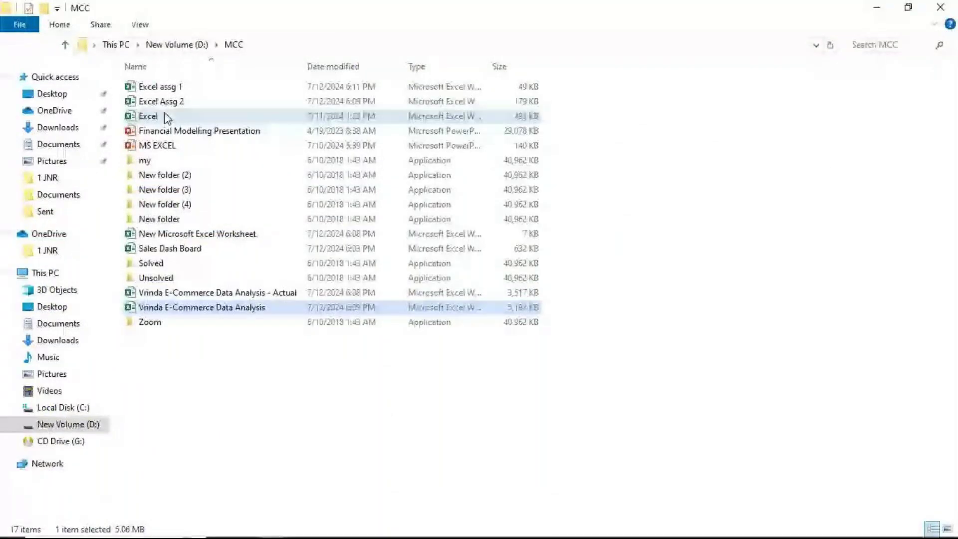
pyautogui.click(167, 118)
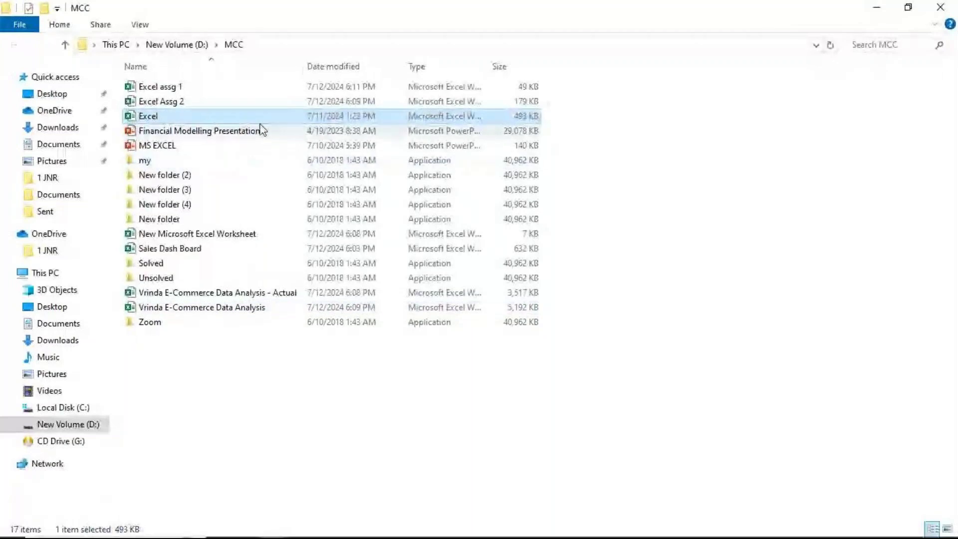
pyautogui.rightClick(261, 119)
# Step: Open the Excel workbook from the MCC folder and enter its password to unlock it
pyautogui.click(280, 131)
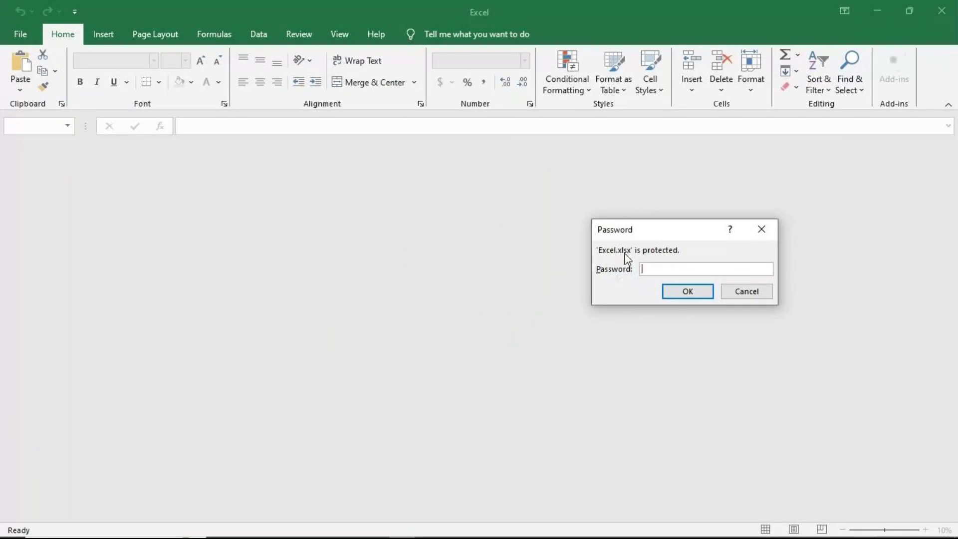
pyautogui.write('1234')
pyautogui.click(686, 292)
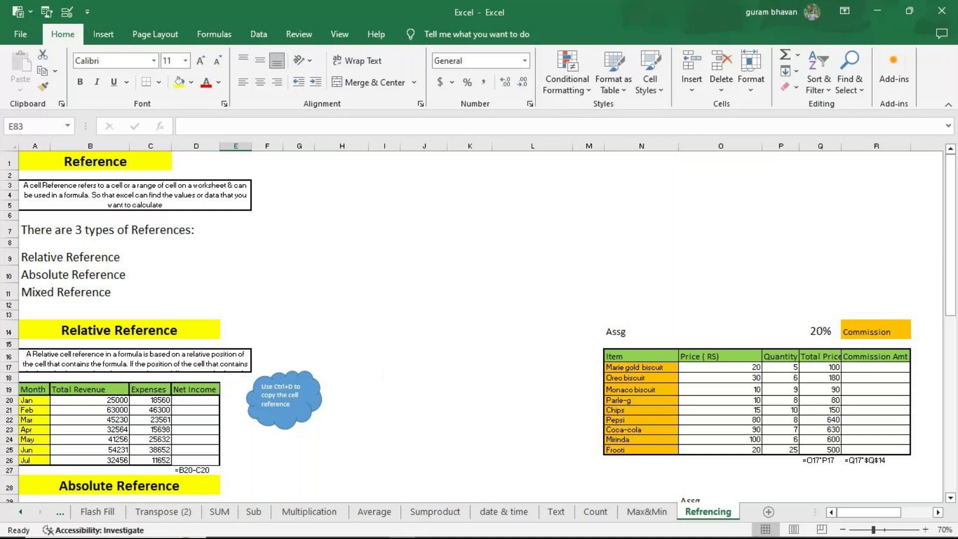
# Step: Zoom the Refrencing sheet to 130% and scroll to the Hours worked and GST price tables
pyautogui.click(925, 531)
pyautogui.click(924, 530)
pyautogui.click(920, 530)
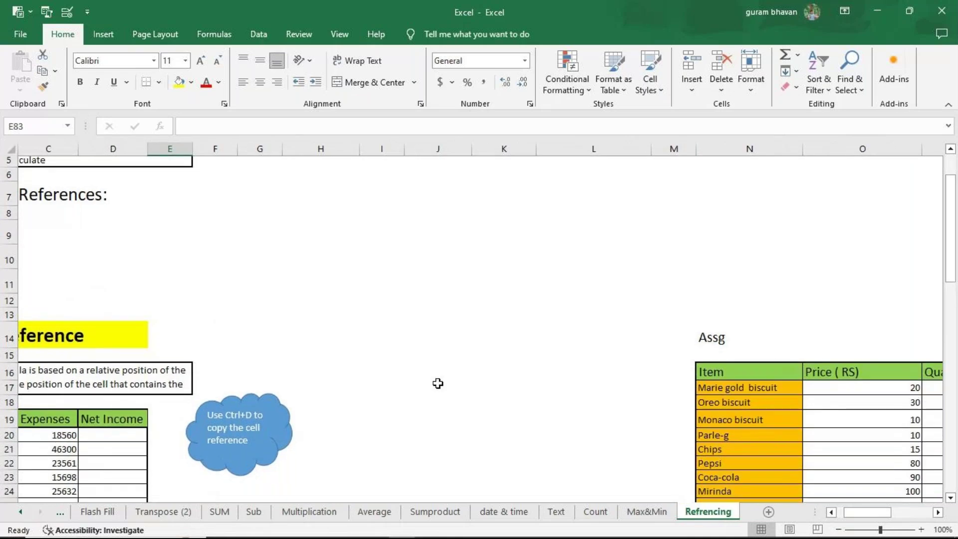
pyautogui.scroll(-1, 437, 383)
pyautogui.moveTo(883, 519); pyautogui.dragTo(840, 525)
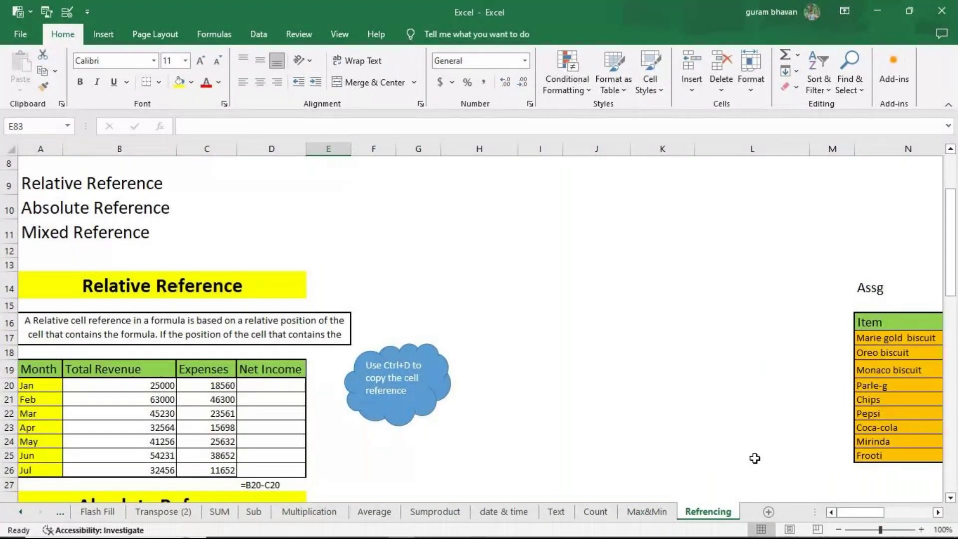
pyautogui.scroll(-4, 674, 410)
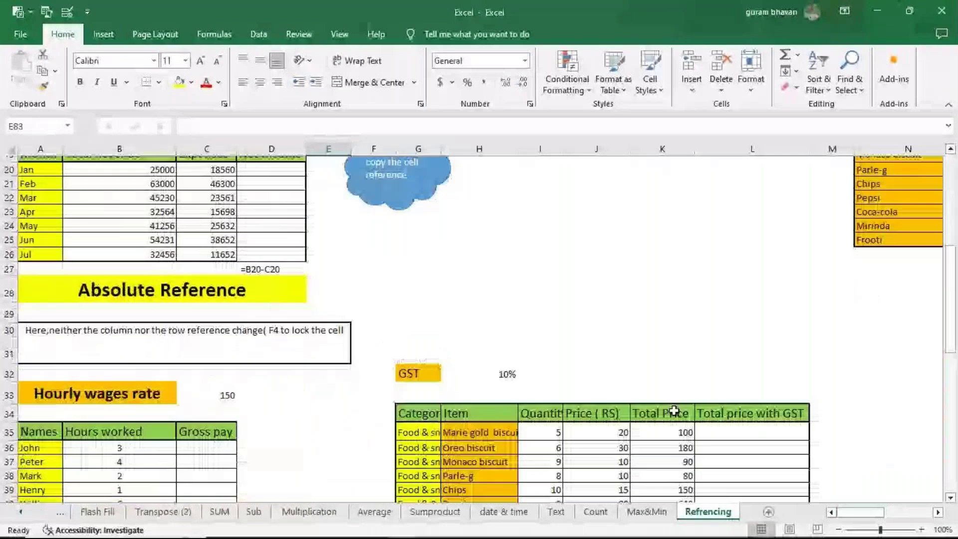
pyautogui.scroll(-4, 674, 411)
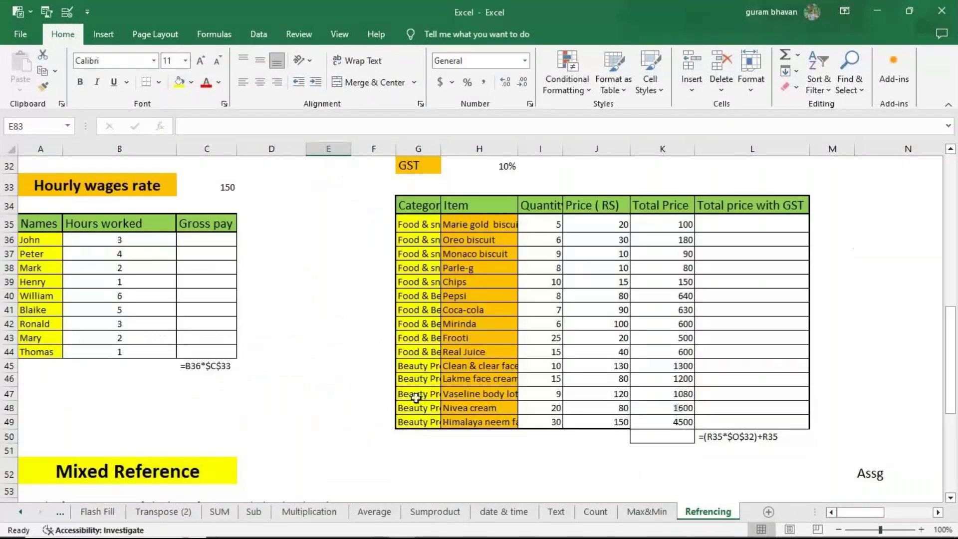
pyautogui.click(920, 529)
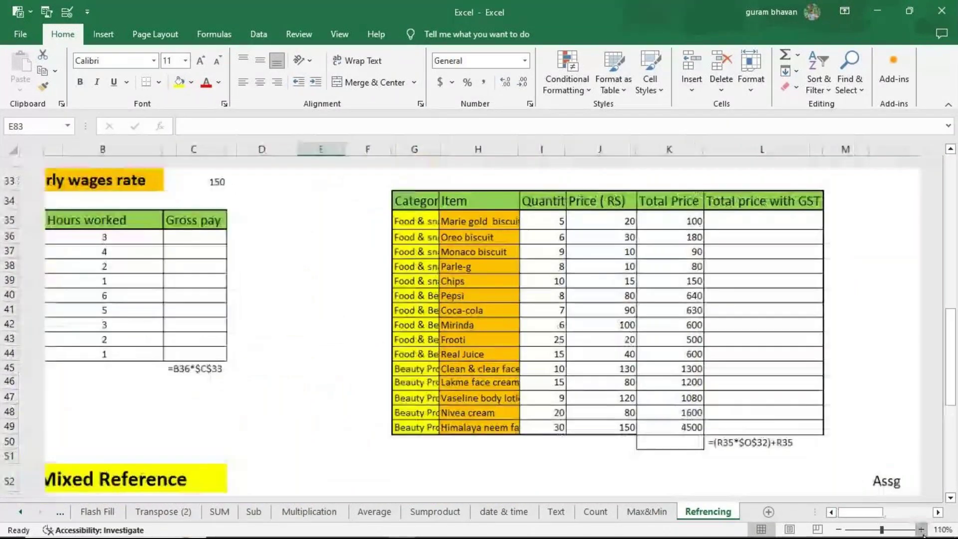
pyautogui.click(921, 529)
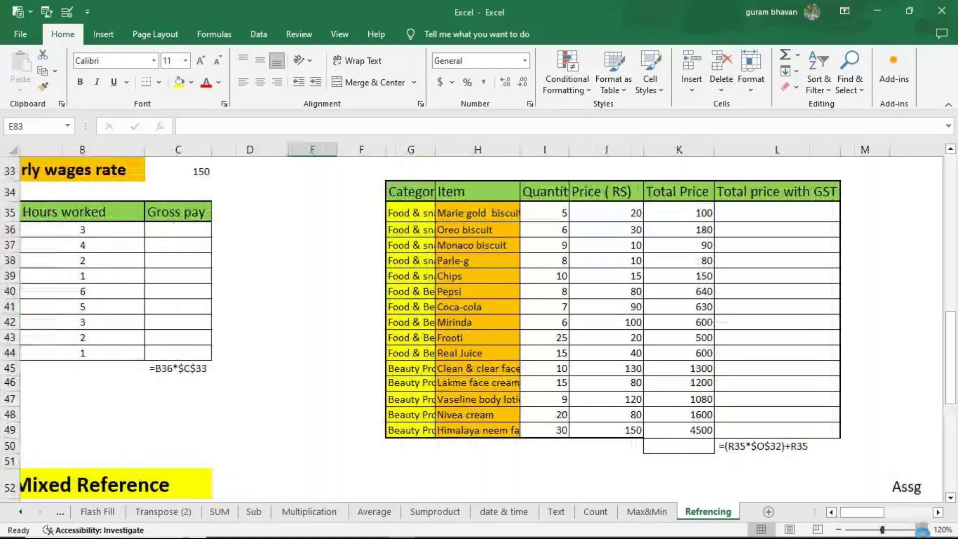
pyautogui.click(921, 530)
pyautogui.click(921, 529)
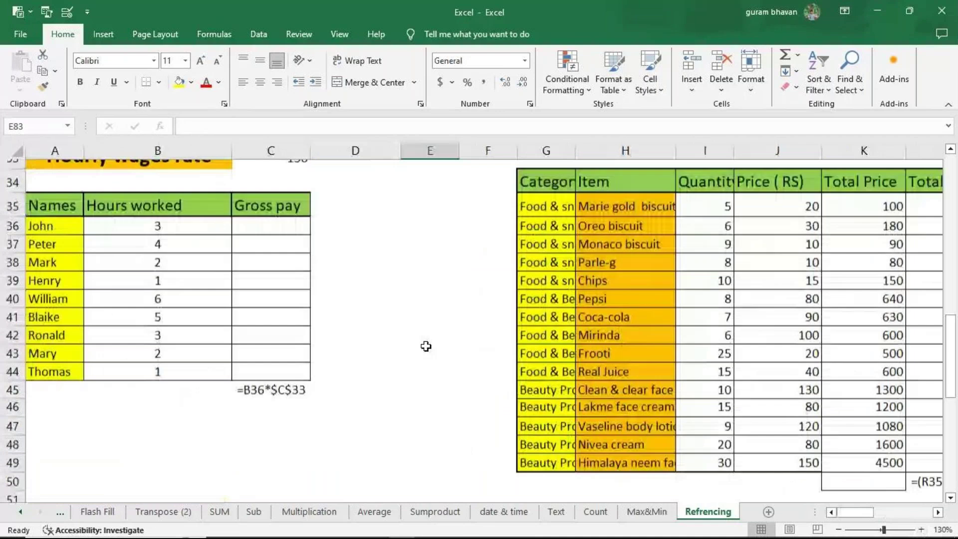
pyautogui.scroll(1, 425, 346)
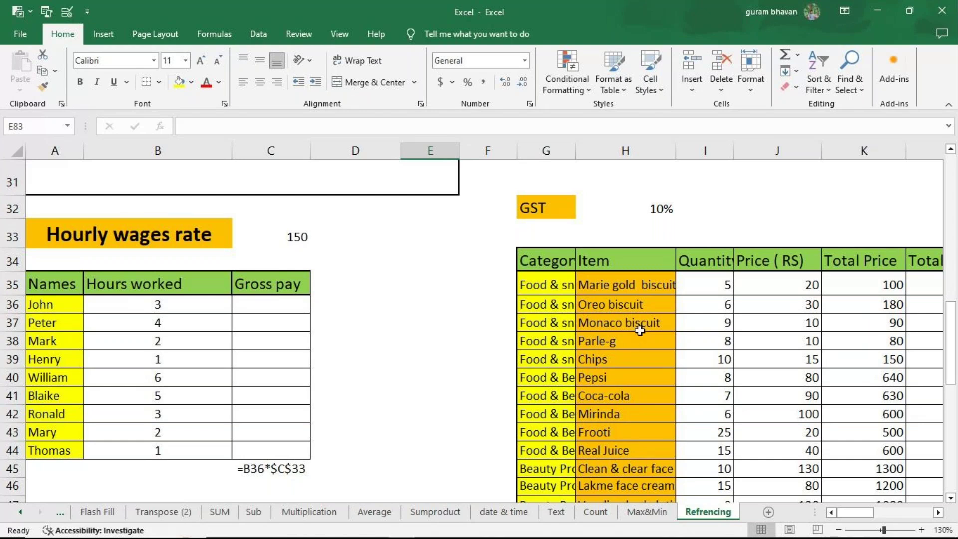
pyautogui.moveTo(868, 513); pyautogui.dragTo(861, 492)
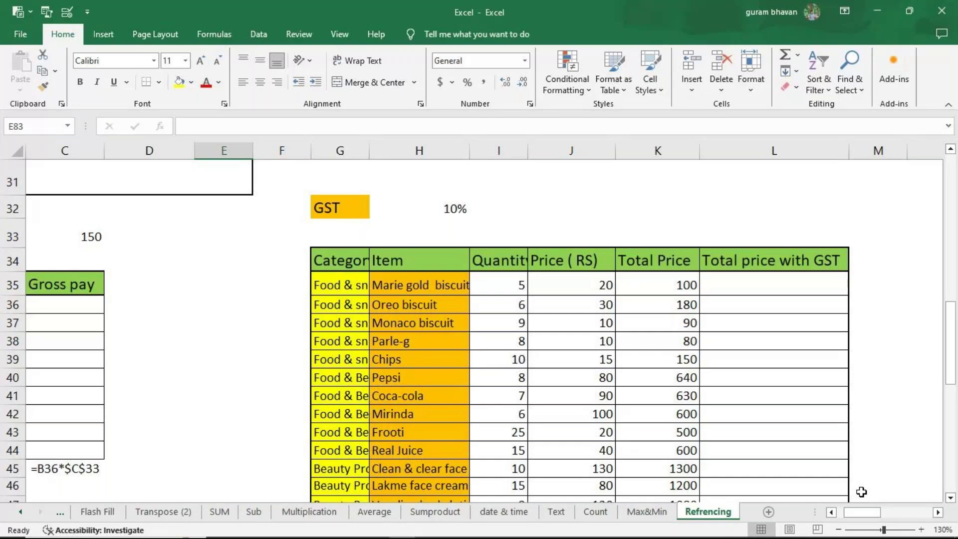
# Step: Close the Excel workbook window to return to the MCC folder
pyautogui.click(952, 14)
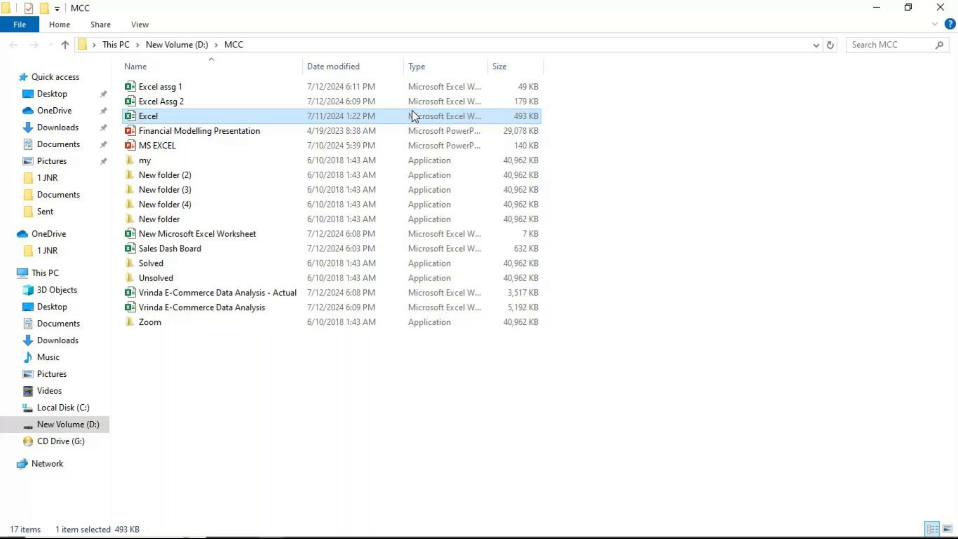
# Step: Close a duplicate MCC folder window and open the Excel workbook from the remaining one
pyautogui.doubleClick(413, 116)
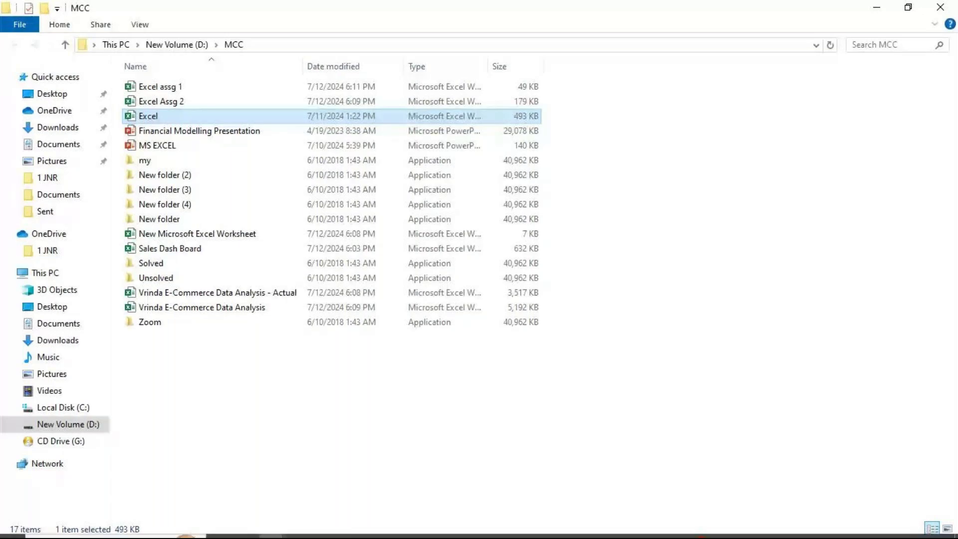
pyautogui.moveTo(376, 527)
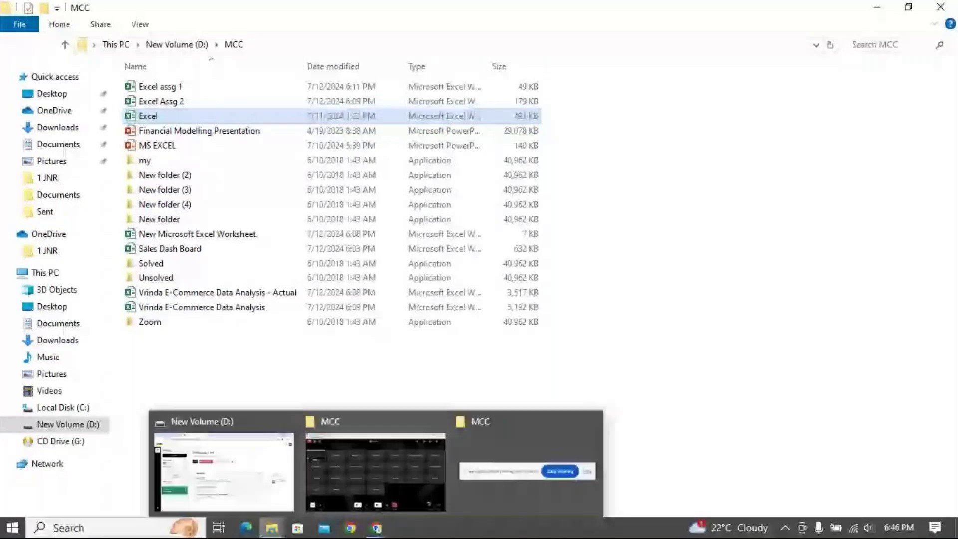
pyautogui.moveTo(272, 528)
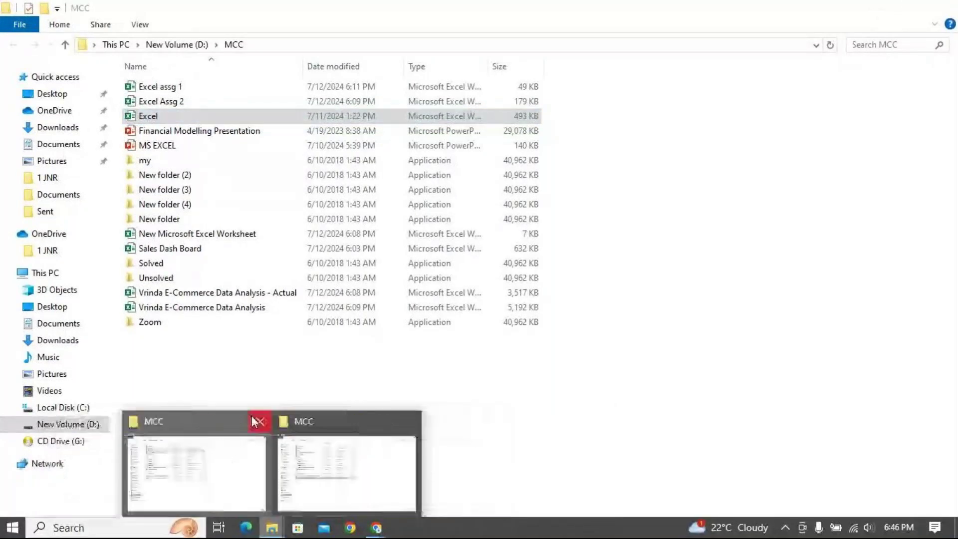
pyautogui.click(257, 421)
pyautogui.click(266, 465)
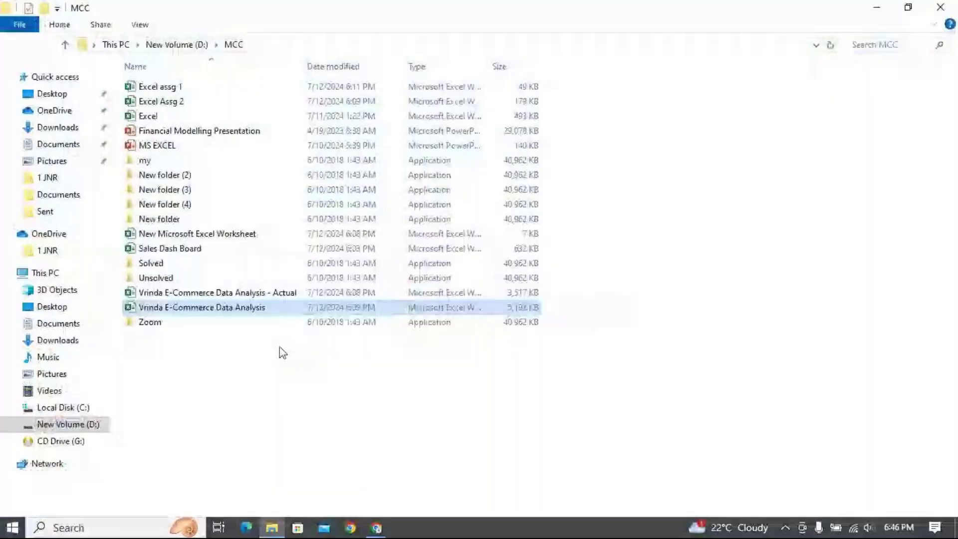
pyautogui.doubleClick(199, 115)
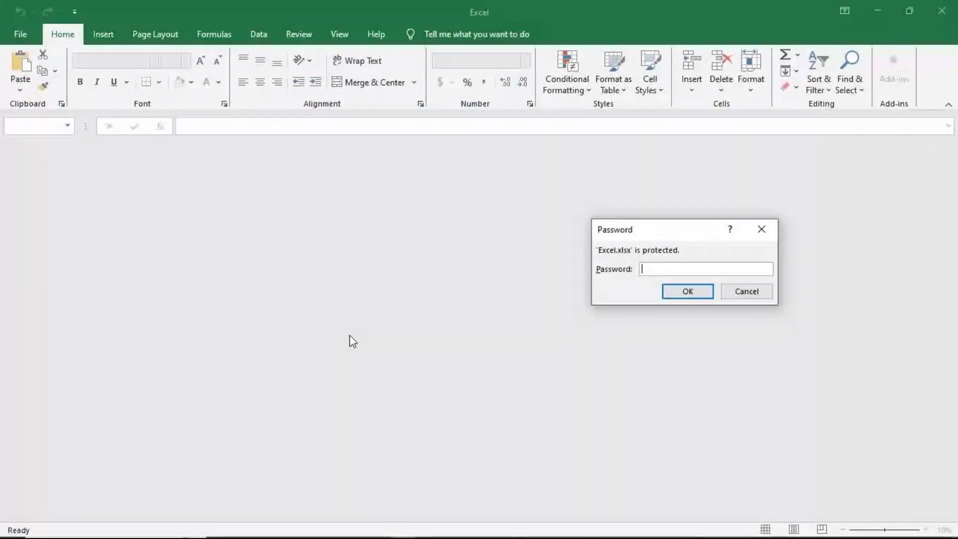
# Step: Paste the workbook password and confirm it to open Excel.xlsx
pyautogui.hotkey('ctrl', 'v')
pyautogui.press('Return')
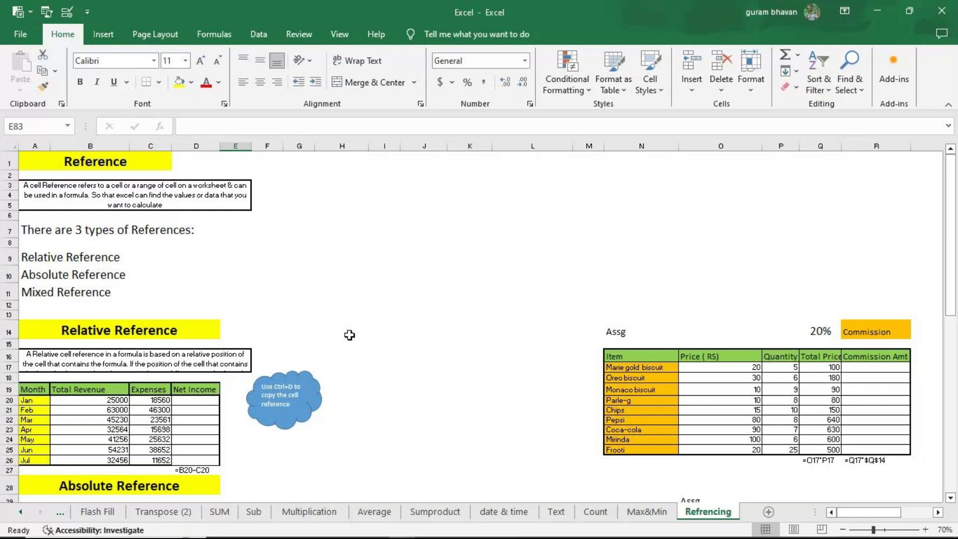
# Step: Zoom the Refencing sheet to 100% and scroll down to the Net Income table
pyautogui.click(925, 530)
pyautogui.click(925, 529)
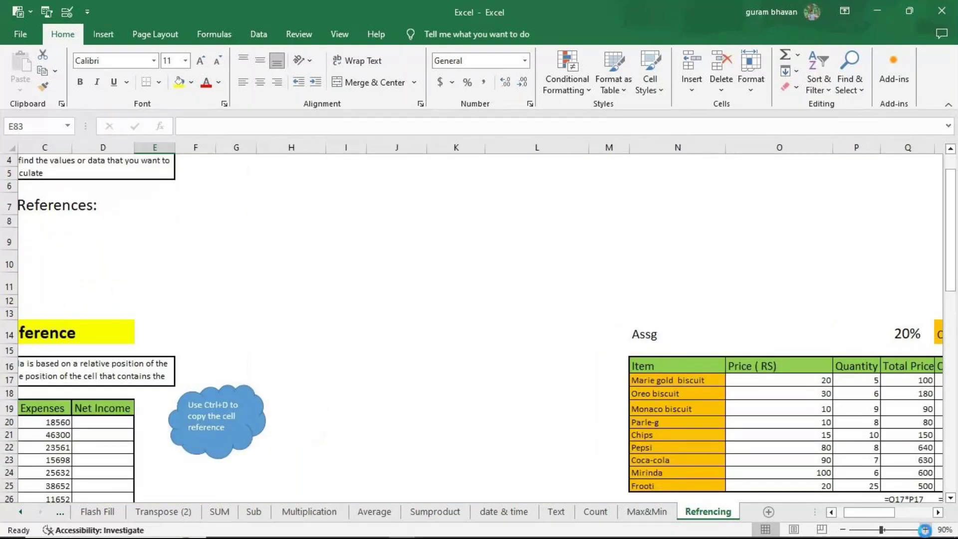
pyautogui.click(925, 530)
pyautogui.scroll(-3, 519, 391)
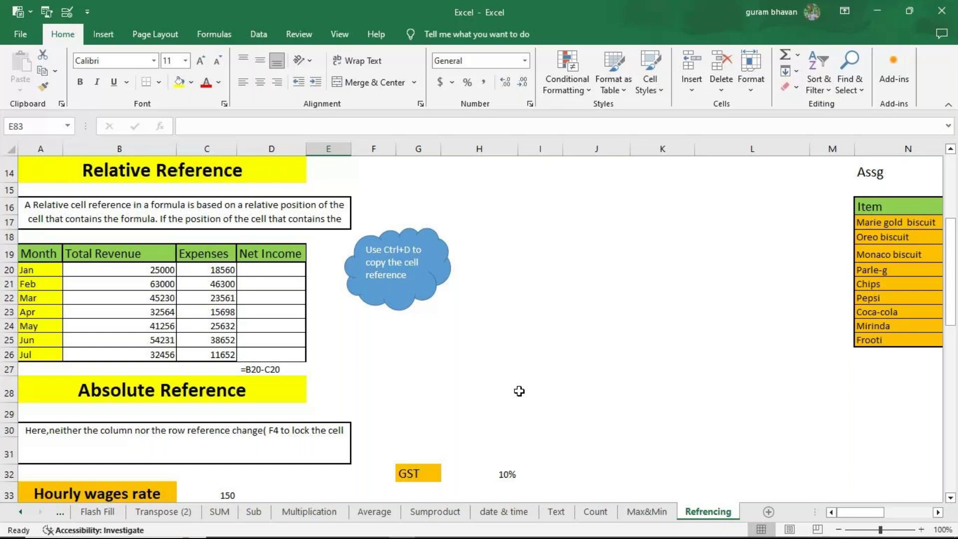
pyautogui.scroll(-2, 688, 335)
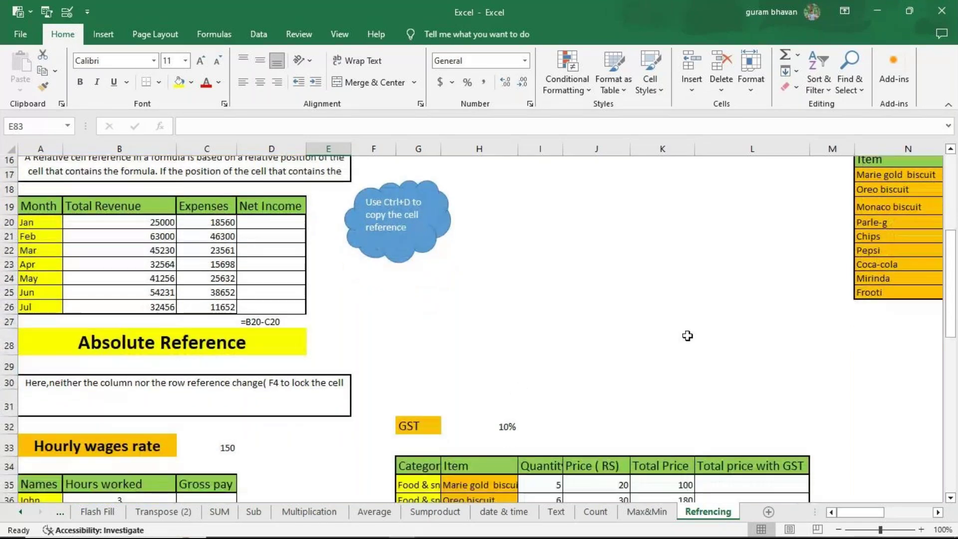
pyautogui.scroll(-3, 688, 335)
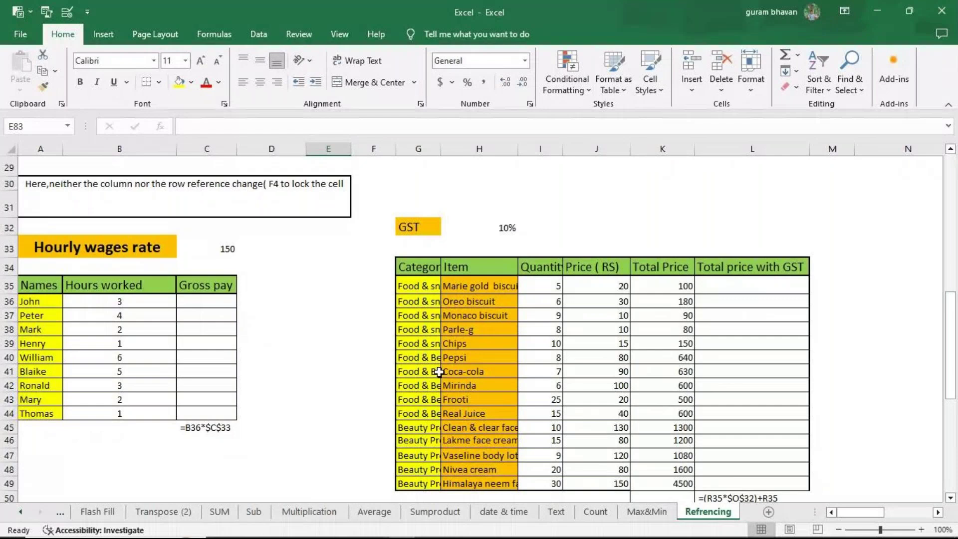
pyautogui.hscroll(3, 630, 354)
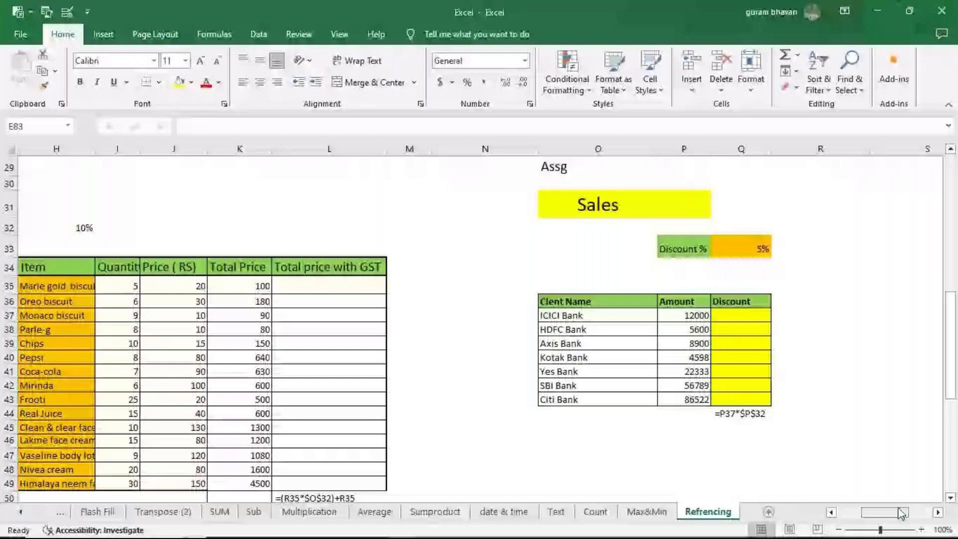
pyautogui.moveTo(900, 513); pyautogui.dragTo(876, 512)
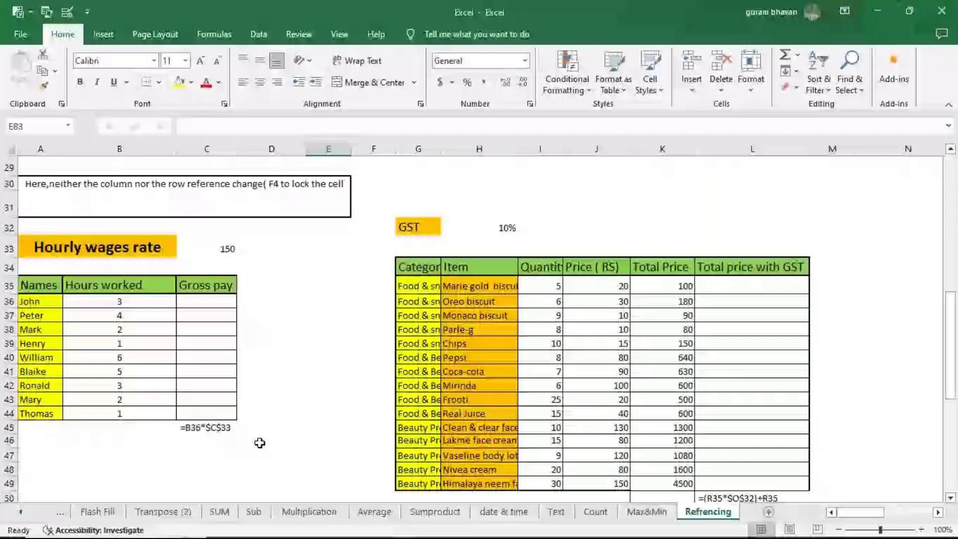
pyautogui.click(752, 285)
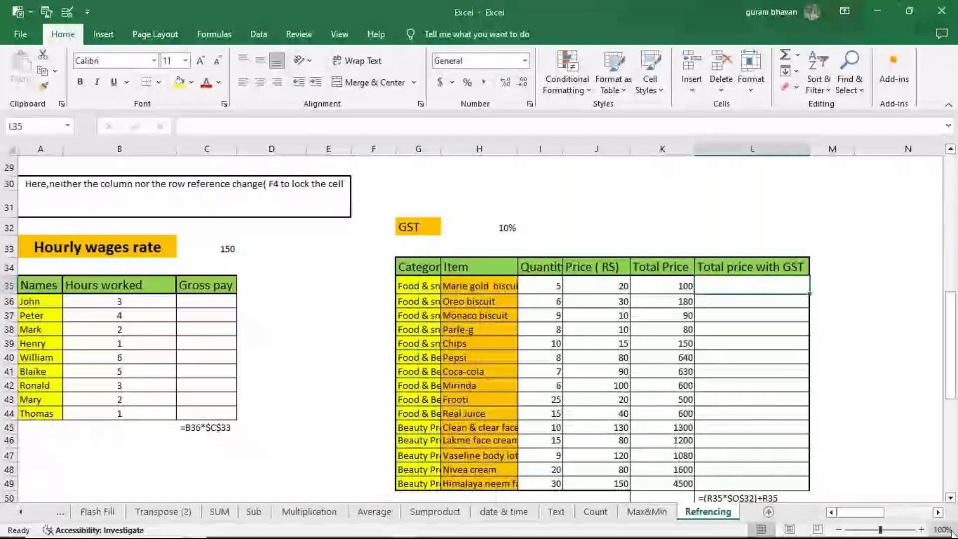
pyautogui.hscroll(3, 479, 324)
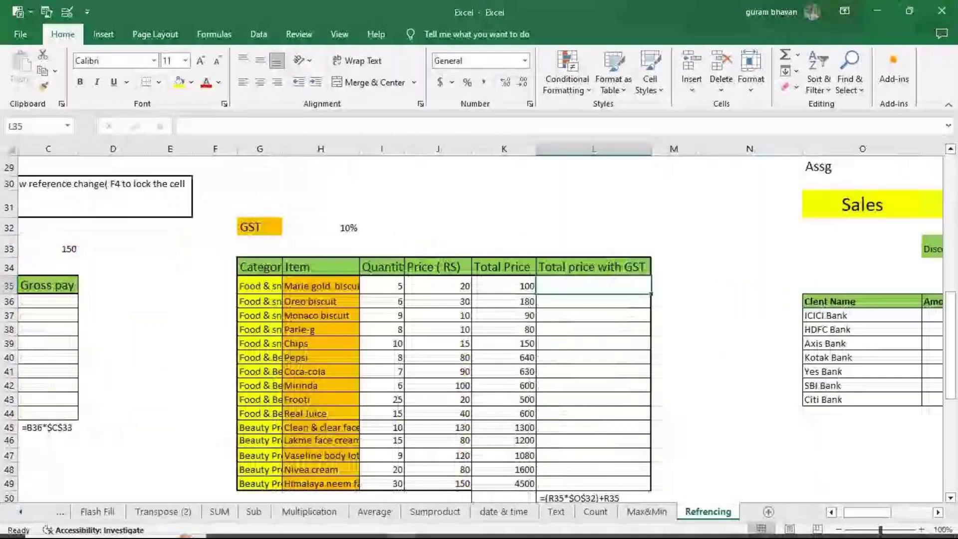
pyautogui.click(921, 530)
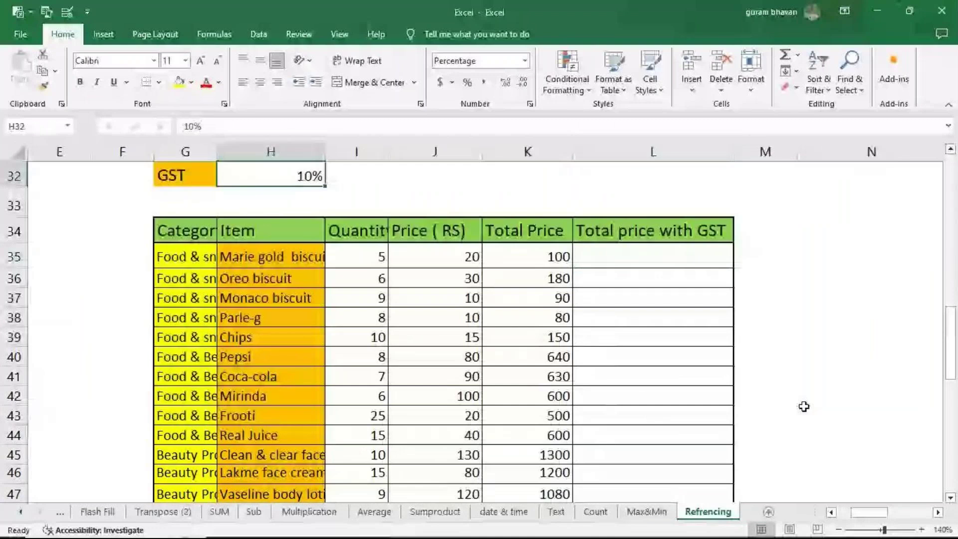
# Step: Clear the existing Total Price values from K35 down the column
pyautogui.click(527, 257)
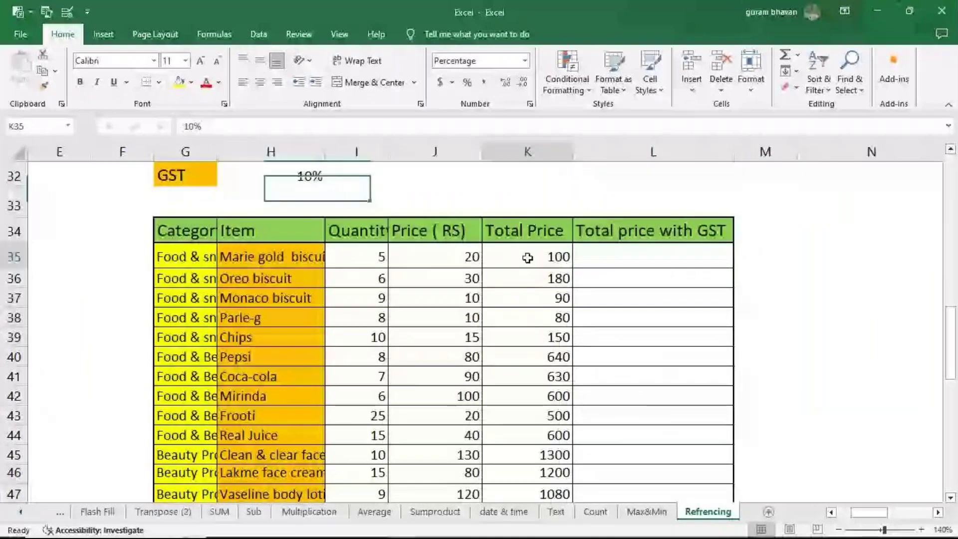
pyautogui.hotkey('ctrl', 'shift', 'Down')
pyautogui.press('Delete')
# Step: Enter =I35*J35 in K35 and fill it down the Total Price column
pyautogui.click(522, 252)
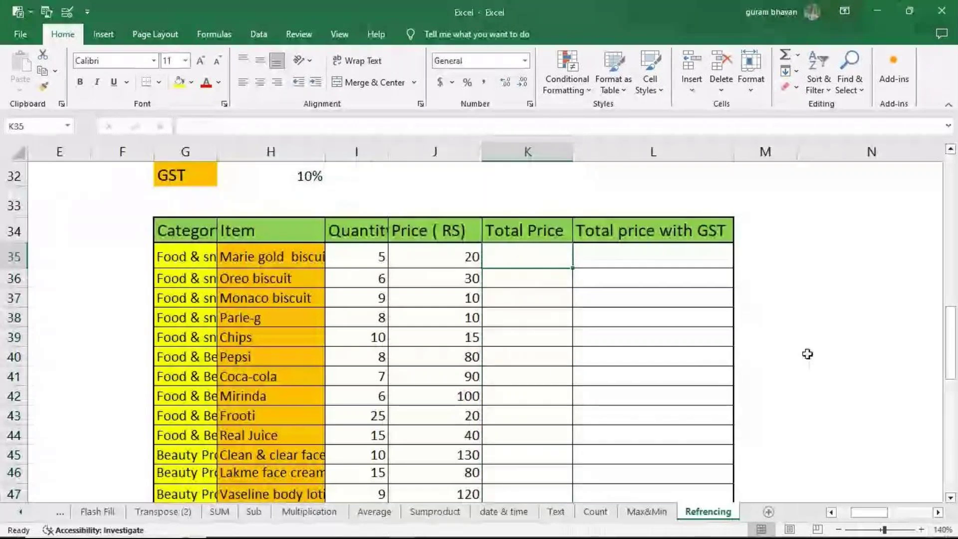
pyautogui.press('F2')
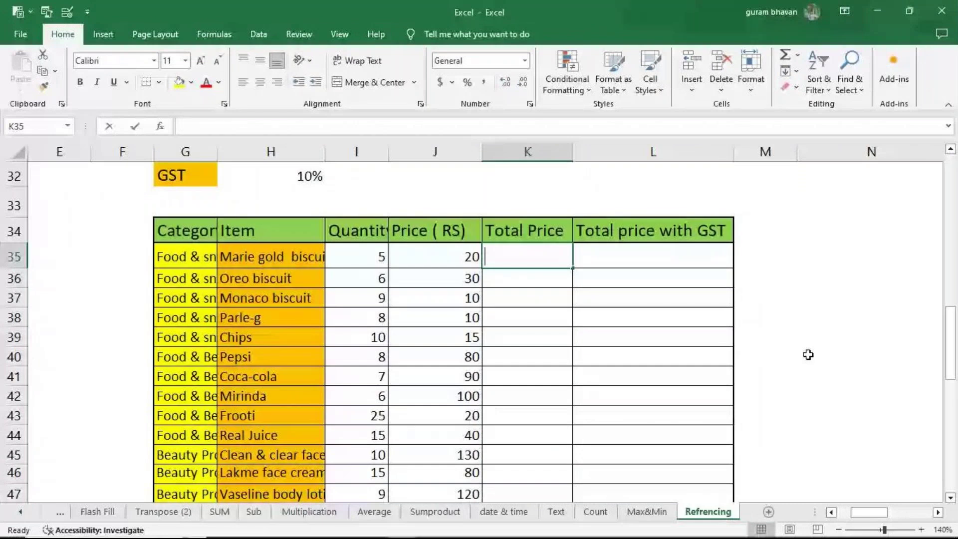
pyautogui.write('=')
pyautogui.click(356, 256)
pyautogui.write('*')
pyautogui.click(435, 257)
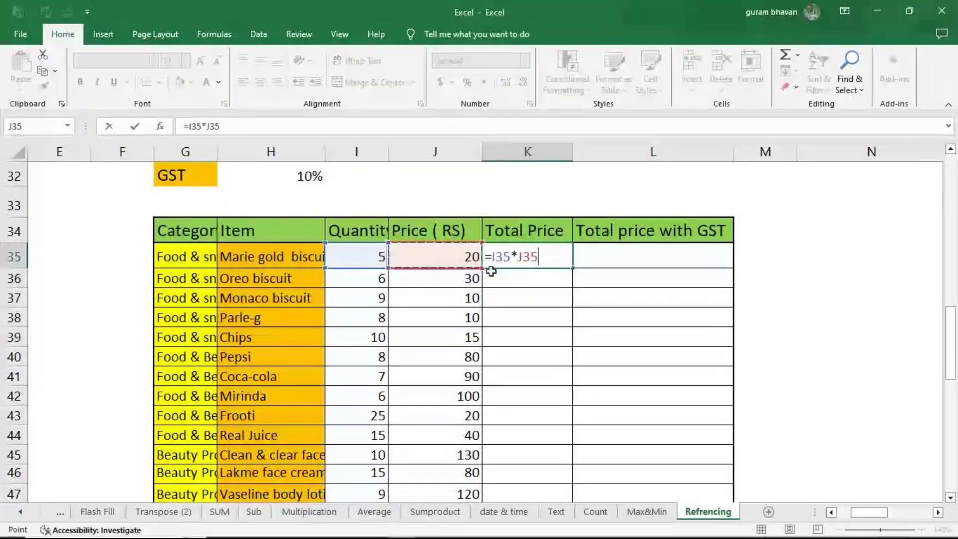
pyautogui.hotkey('ctrl', 'Return')
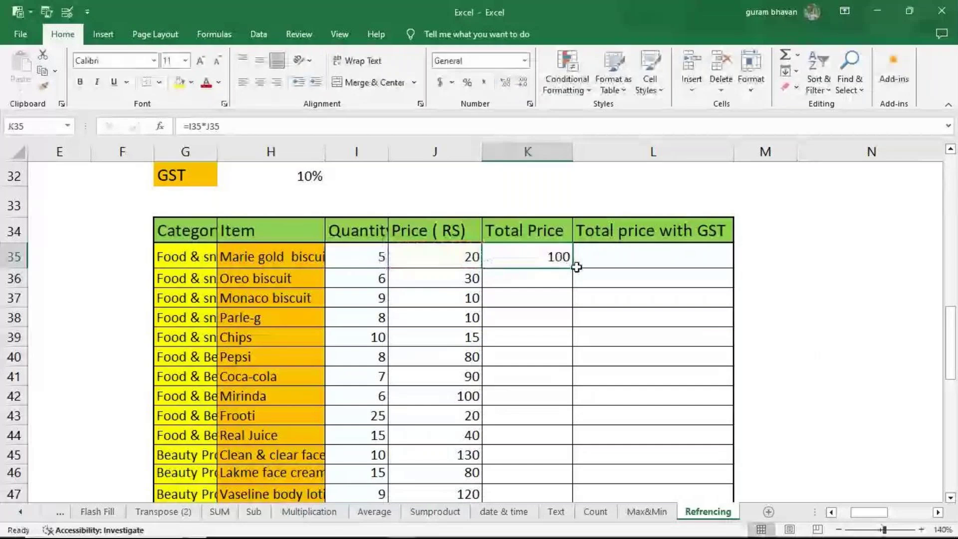
pyautogui.doubleClick(576, 267)
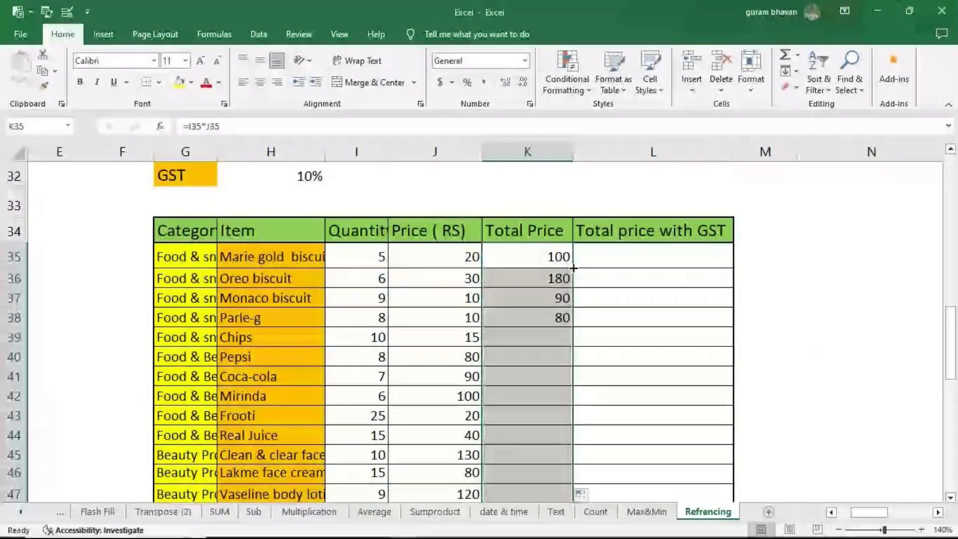
pyautogui.click(633, 262)
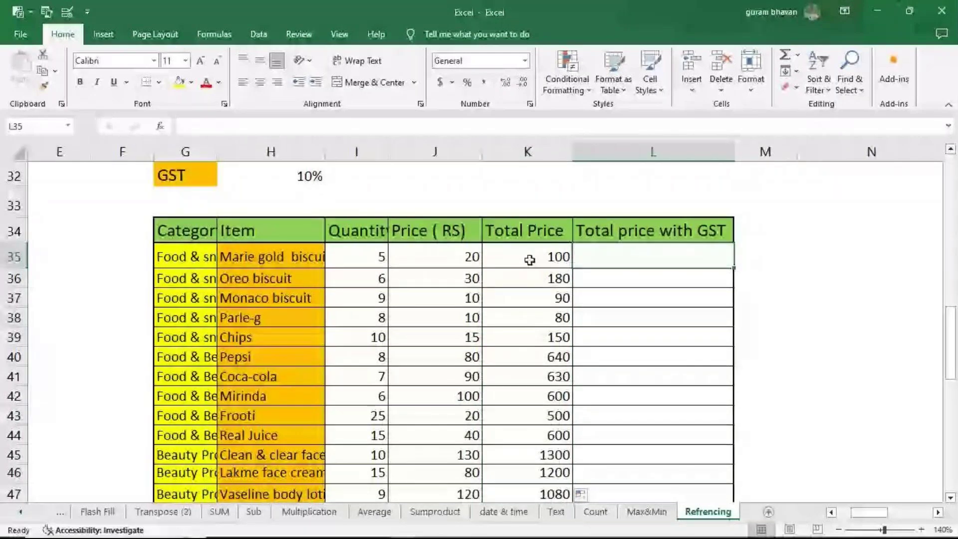
# Step: Enter =K35*$H$32 in L35 to compute the GST amount
pyautogui.write('=')
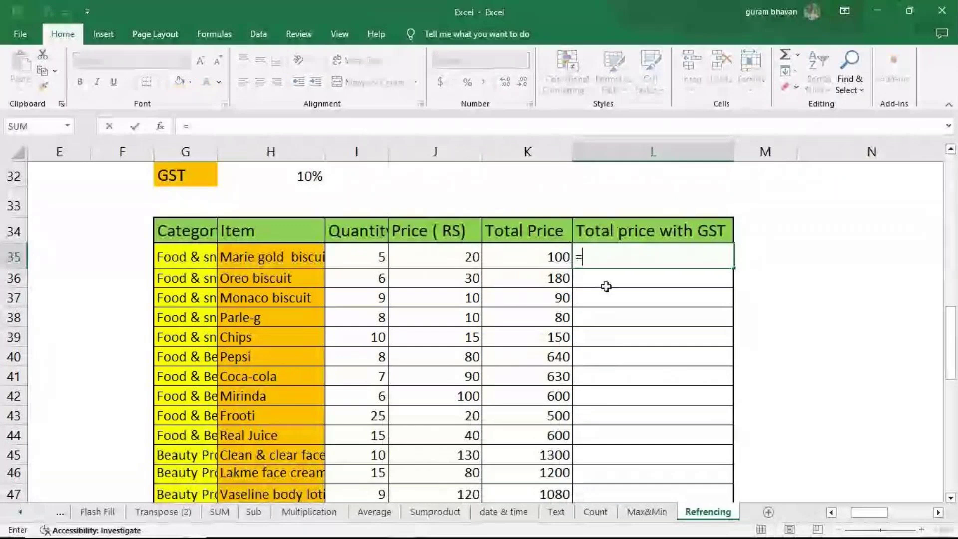
pyautogui.click(544, 256)
pyautogui.write('*')
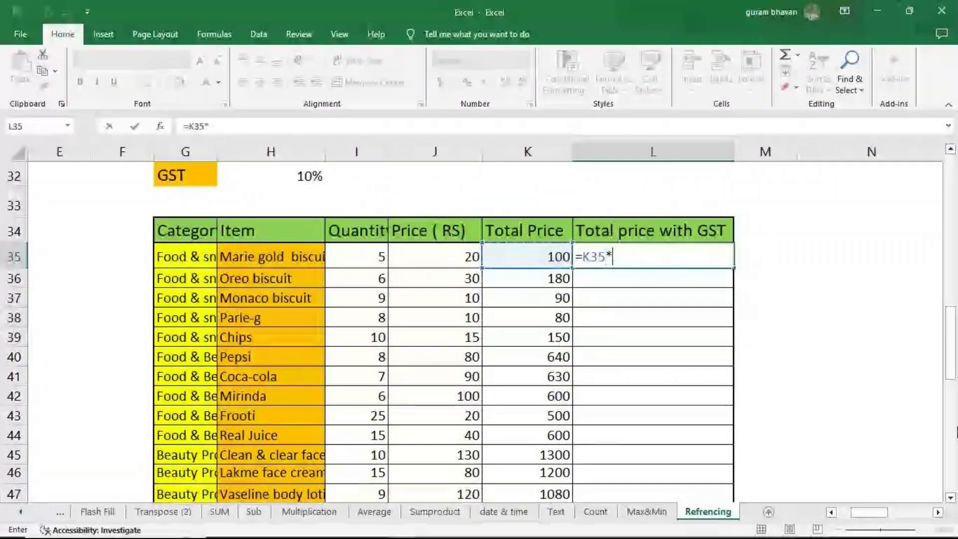
pyautogui.click(297, 183)
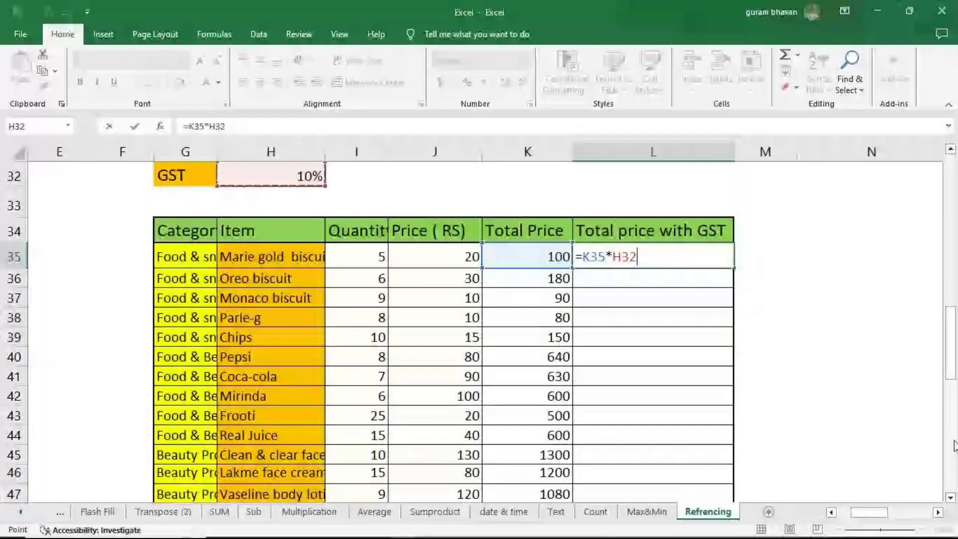
pyautogui.press('Return')
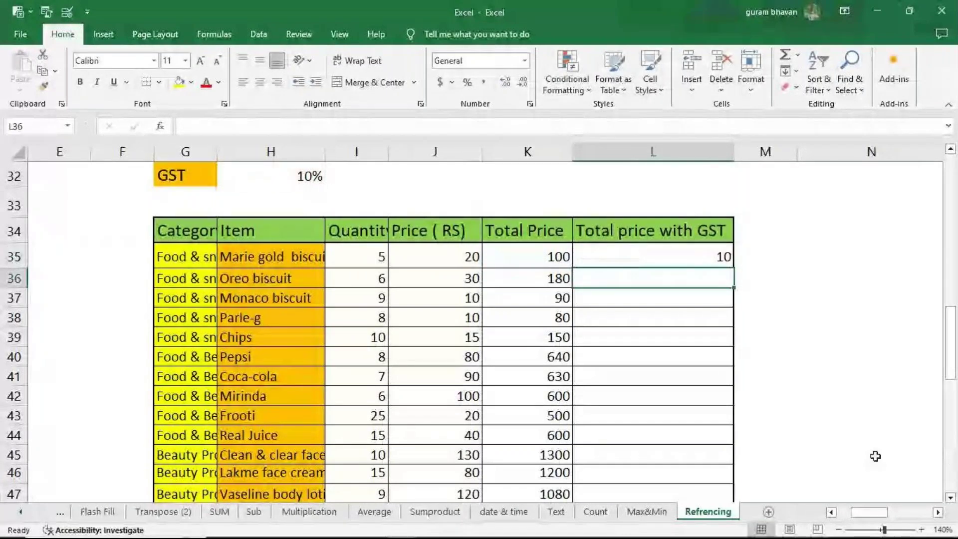
# Step: Revise L35 to =(K35*$H$32)+K35 so it returns 110 including GST
pyautogui.click(706, 256)
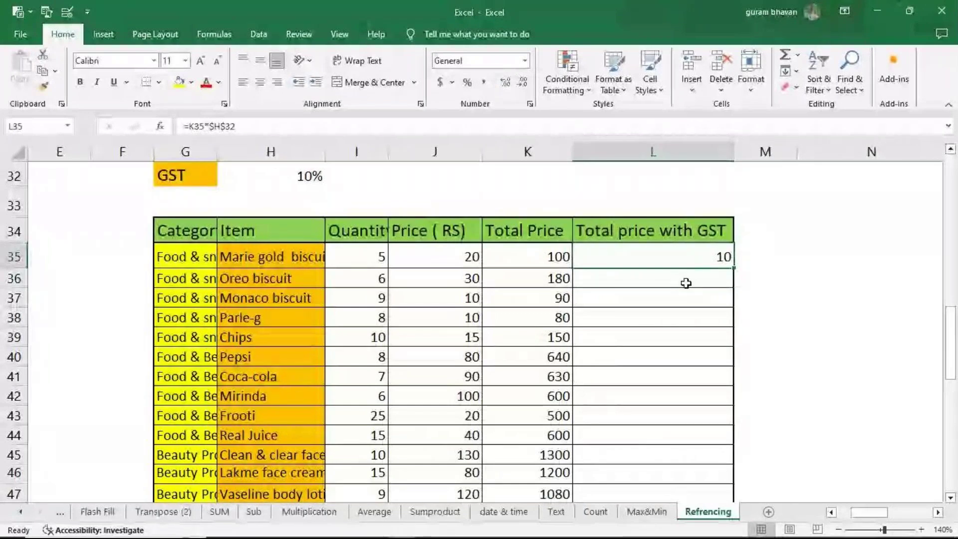
pyautogui.press('F2')
pyautogui.press('Left')
pyautogui.press('Left')
pyautogui.press('Left')
pyautogui.press('Left')
pyautogui.press('Left')
pyautogui.press('Left')
pyautogui.press('Left')
pyautogui.press('Left')
pyautogui.press('Left')
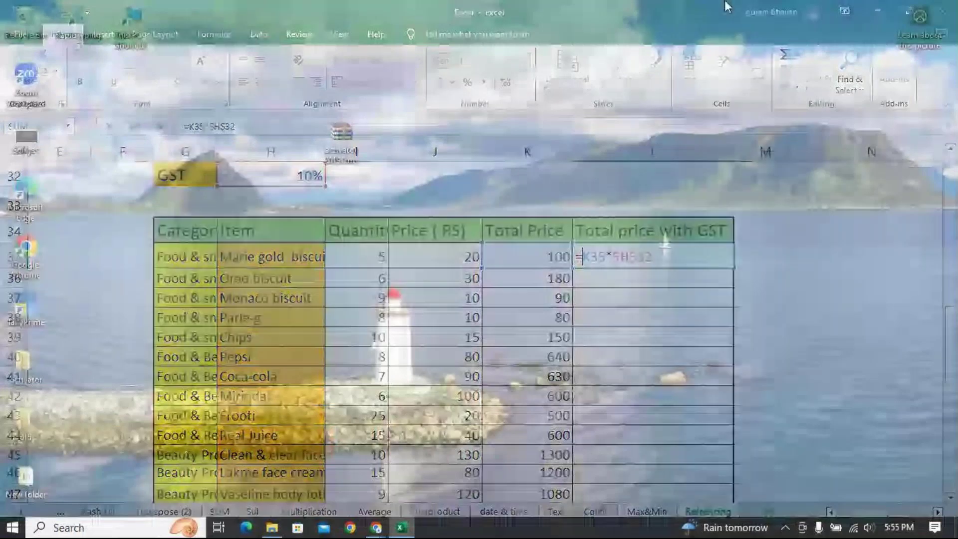
pyautogui.write('(')
pyautogui.press('End')
pyautogui.write(')+')
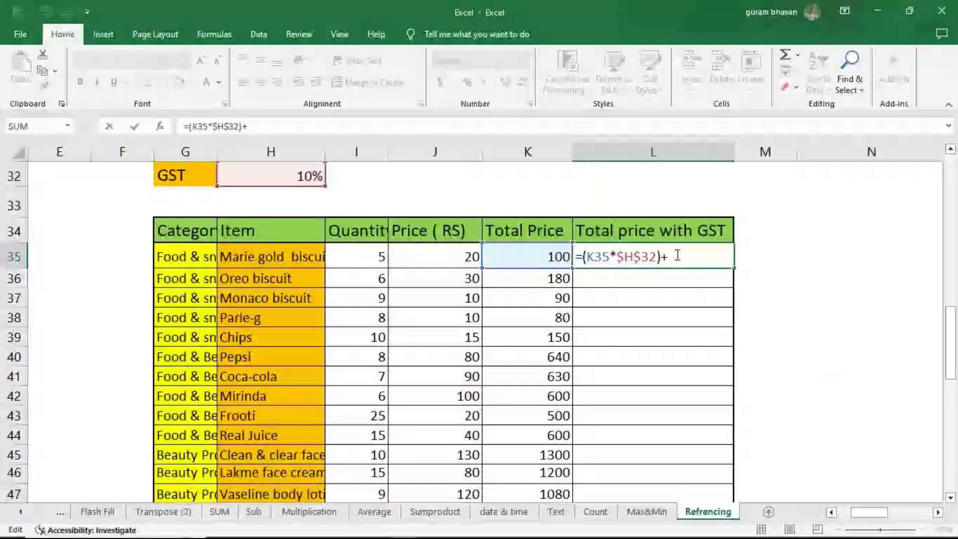
pyautogui.press('Left')
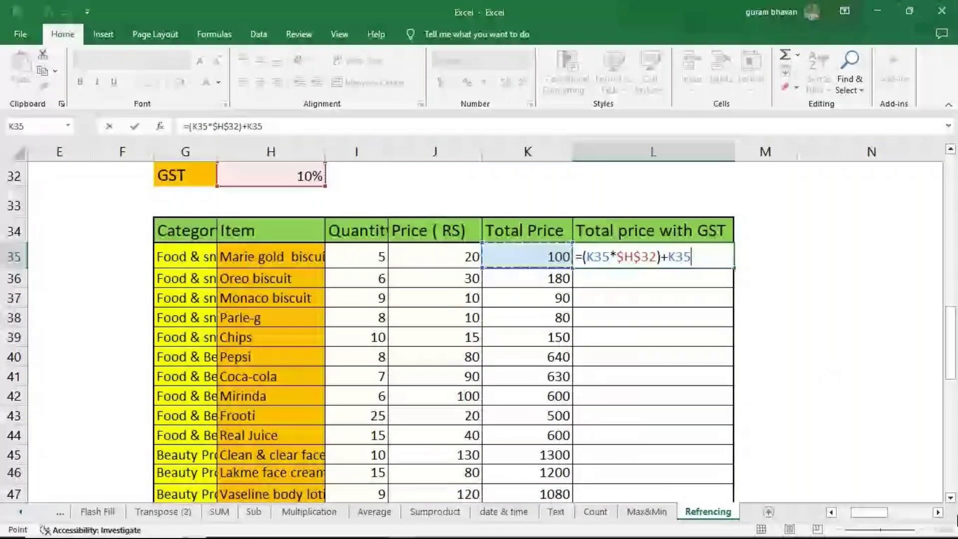
pyautogui.press('Tab')
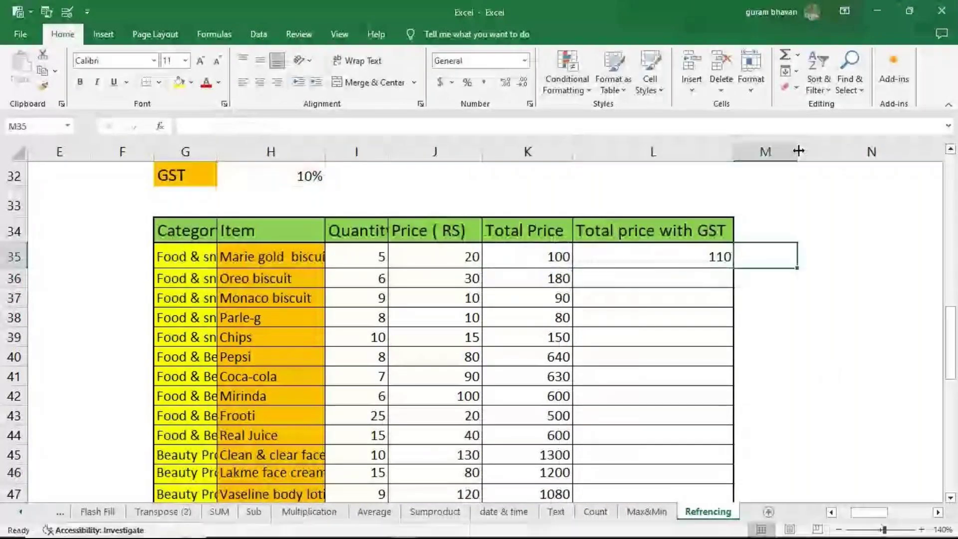
pyautogui.moveTo(799, 151); pyautogui.dragTo(889, 155)
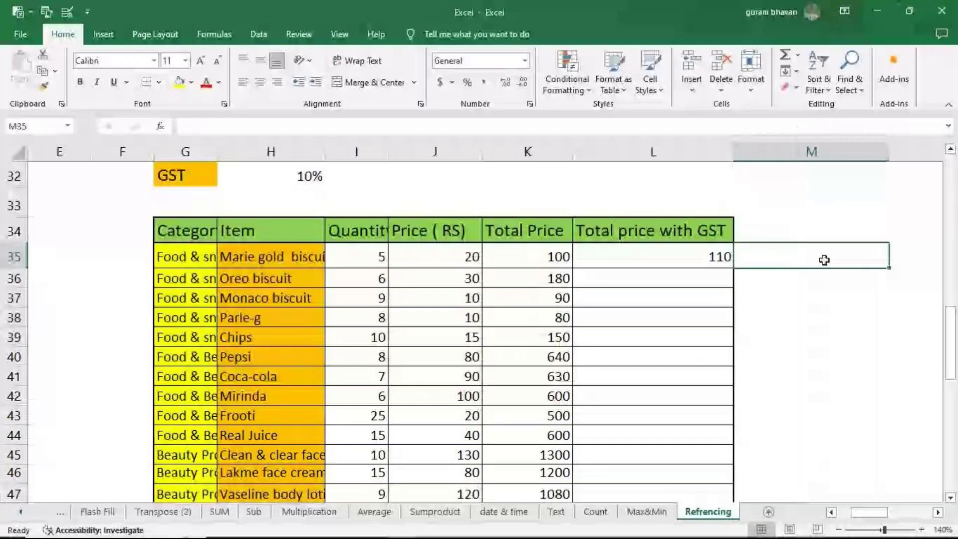
# Step: Enter the alternative formula =K35*(1+$H$32) in M35
pyautogui.write('=')
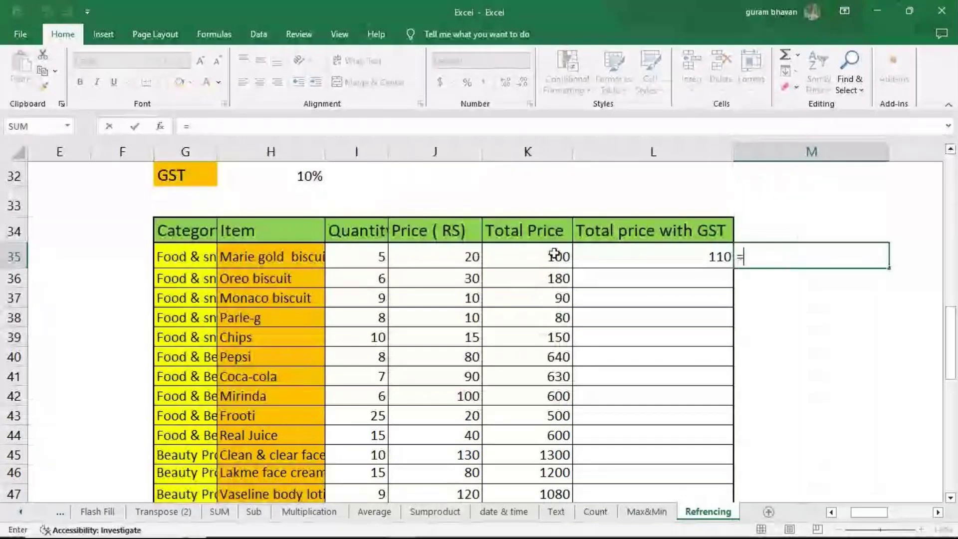
pyautogui.click(555, 254)
pyautogui.write('*')
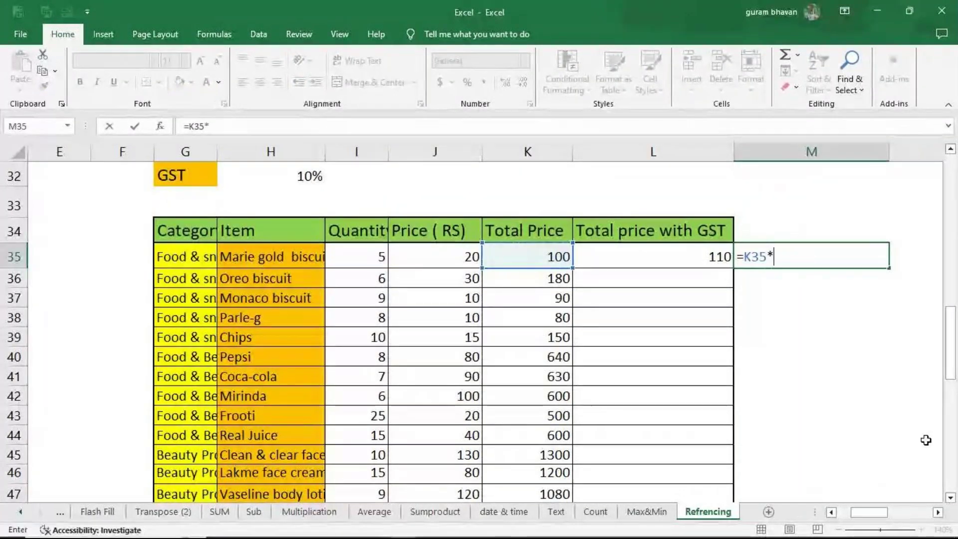
pyautogui.write('(1+')
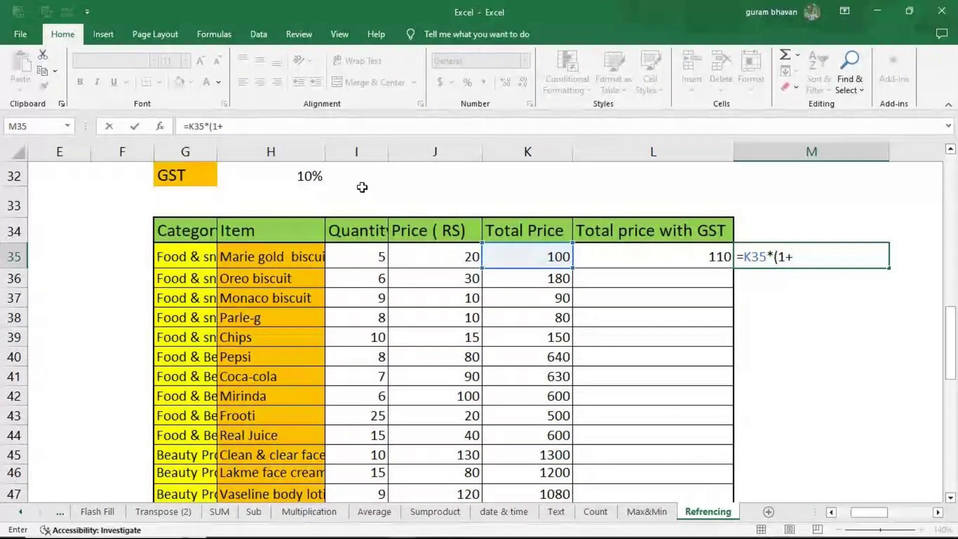
pyautogui.click(299, 177)
pyautogui.press('F4')
pyautogui.write(')')
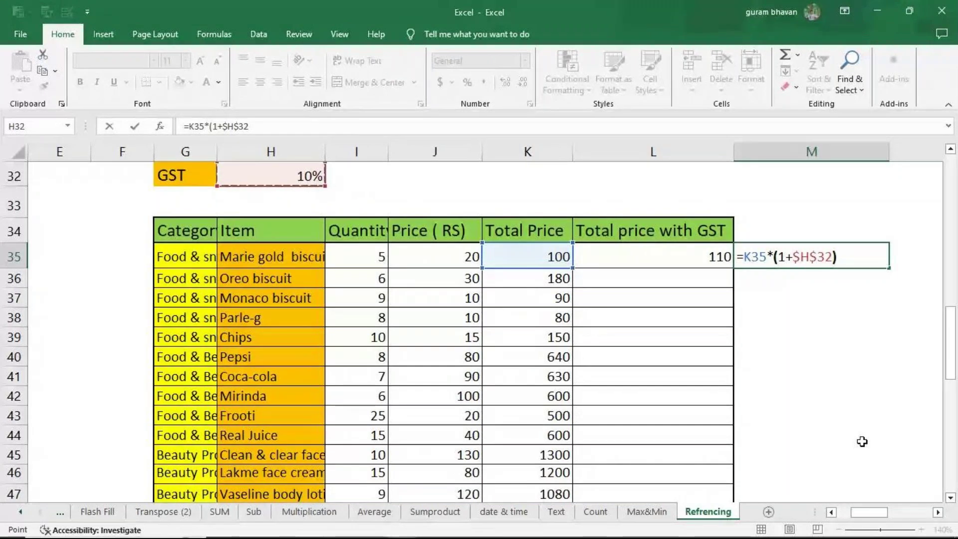
# Step: Copy L35's formula text and paste it as a label in L33
pyautogui.click(649, 257)
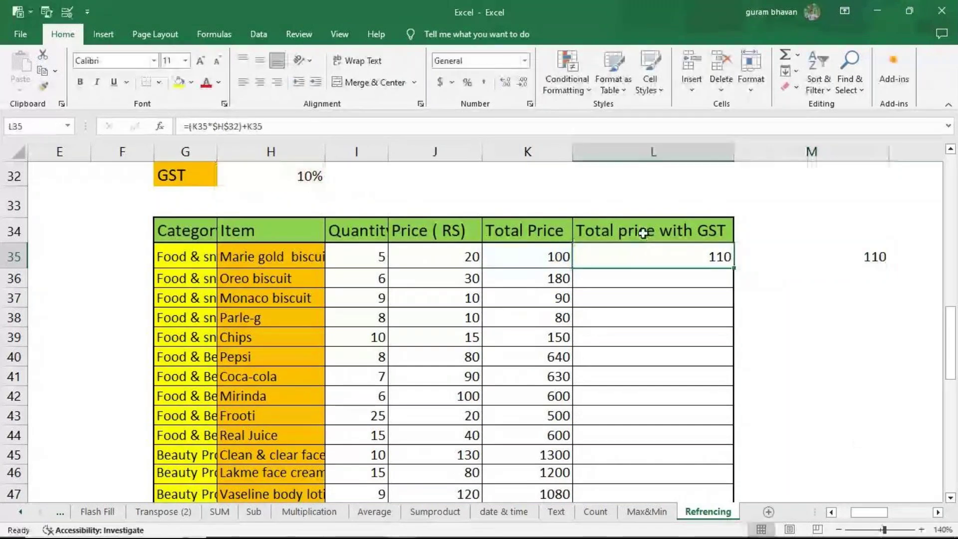
pyautogui.click(263, 126)
pyautogui.moveTo(263, 126); pyautogui.dragTo(93, 155)
pyautogui.hotkey('ctrl', 'c')
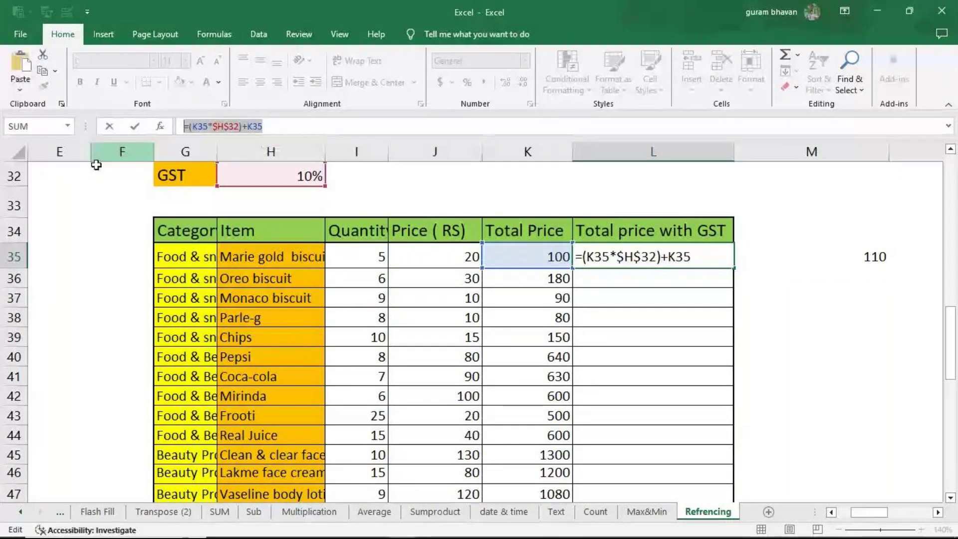
pyautogui.press('Return')
pyautogui.click(638, 205)
pyautogui.press('F2')
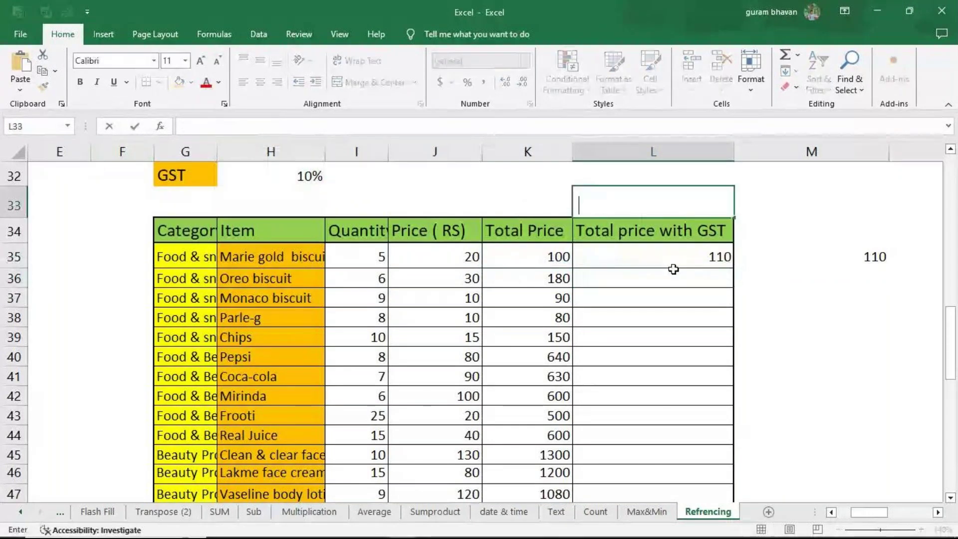
pyautogui.hotkey('ctrl', 'v')
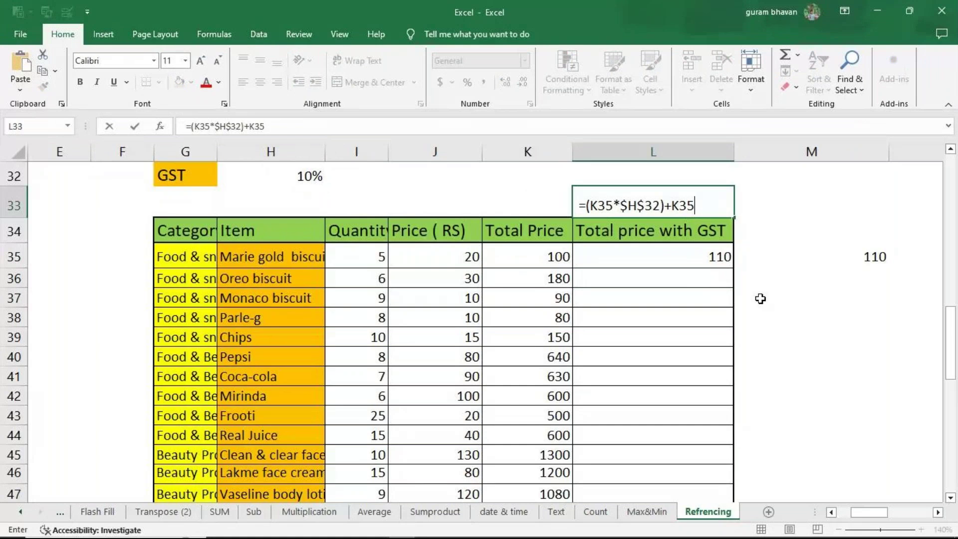
# Step: Copy M35's formula text and paste it as a label in M33
pyautogui.click(808, 257)
pyautogui.click(228, 126)
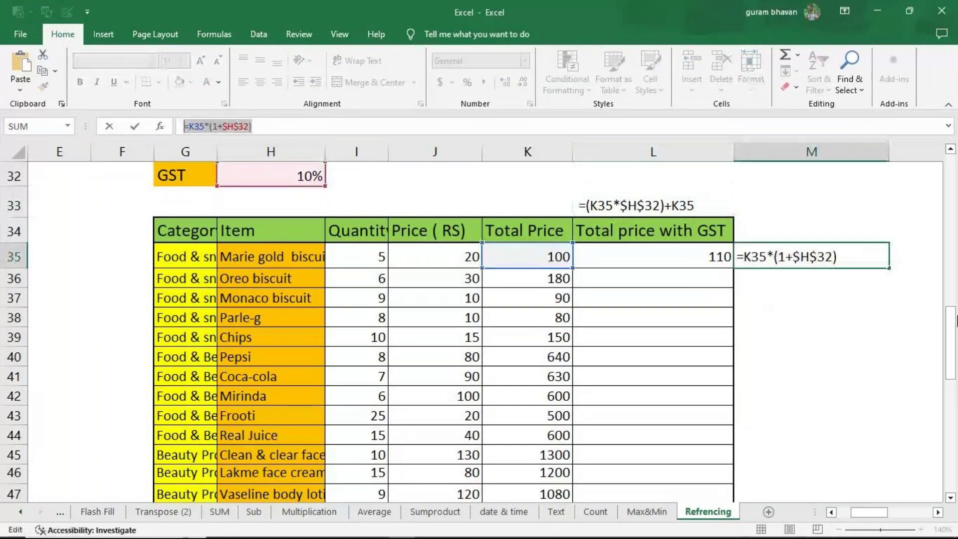
pyautogui.press('Return')
pyautogui.click(794, 210)
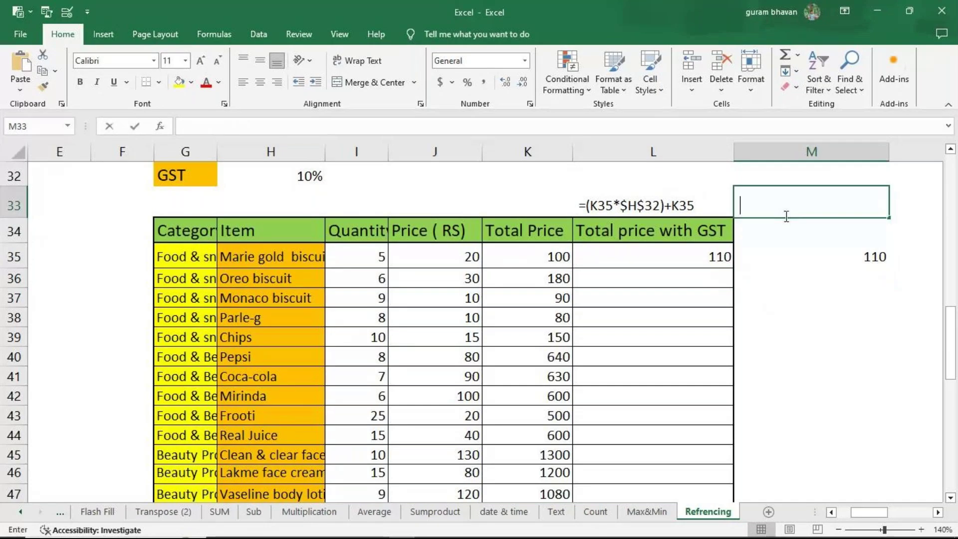
pyautogui.press('F2')
pyautogui.hotkey('ctrl', 'v')
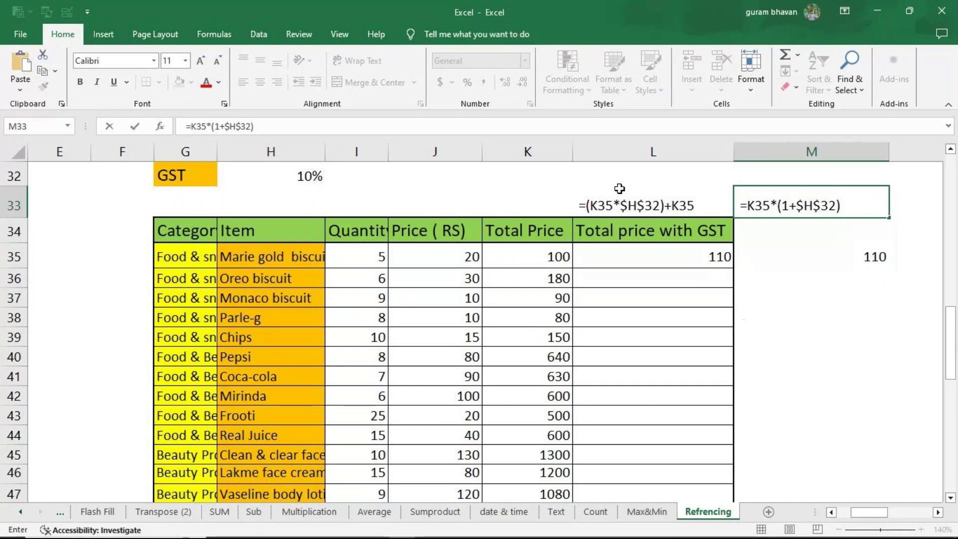
pyautogui.click(637, 206)
pyautogui.press('Right')
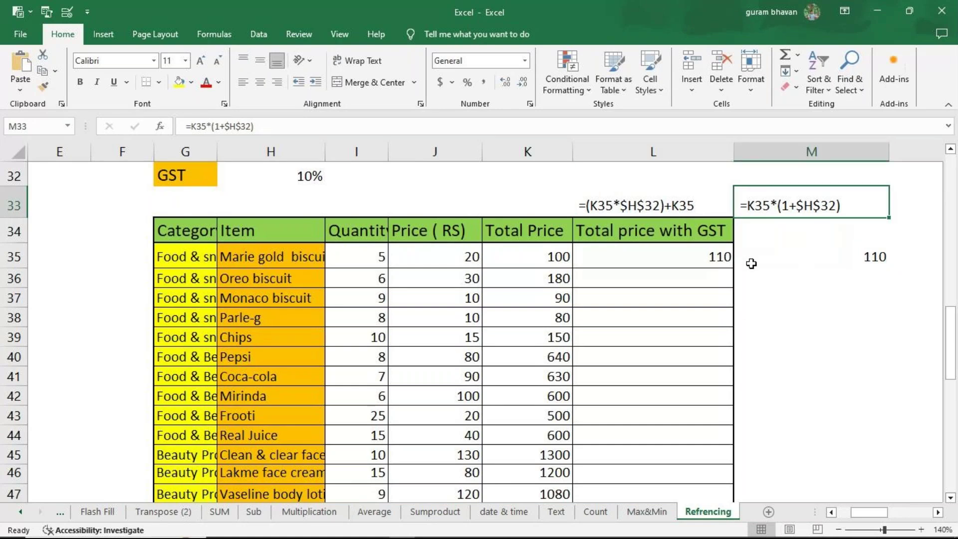
# Step: Check M35's result and scroll right to the Discount table
pyautogui.click(746, 257)
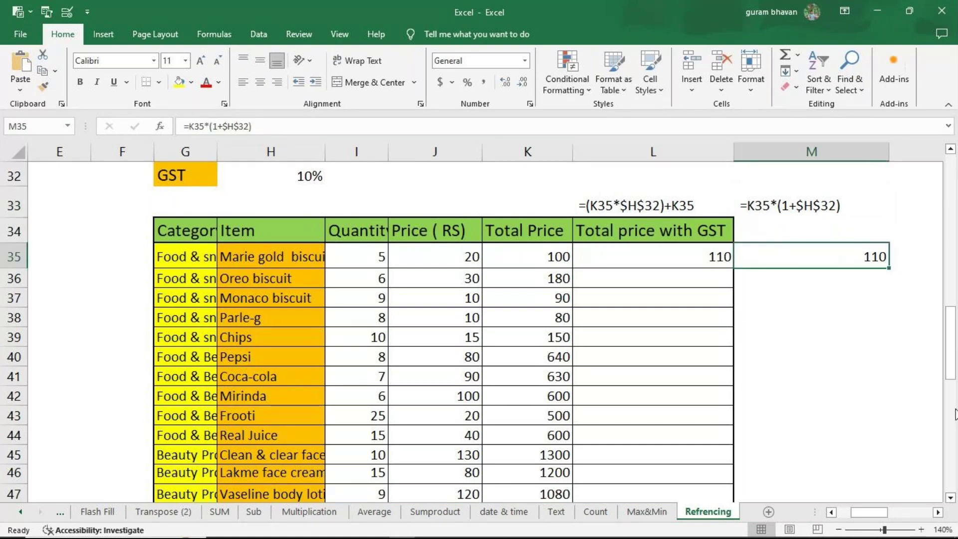
pyautogui.moveTo(868, 512); pyautogui.dragTo(891, 507)
pyautogui.click(608, 432)
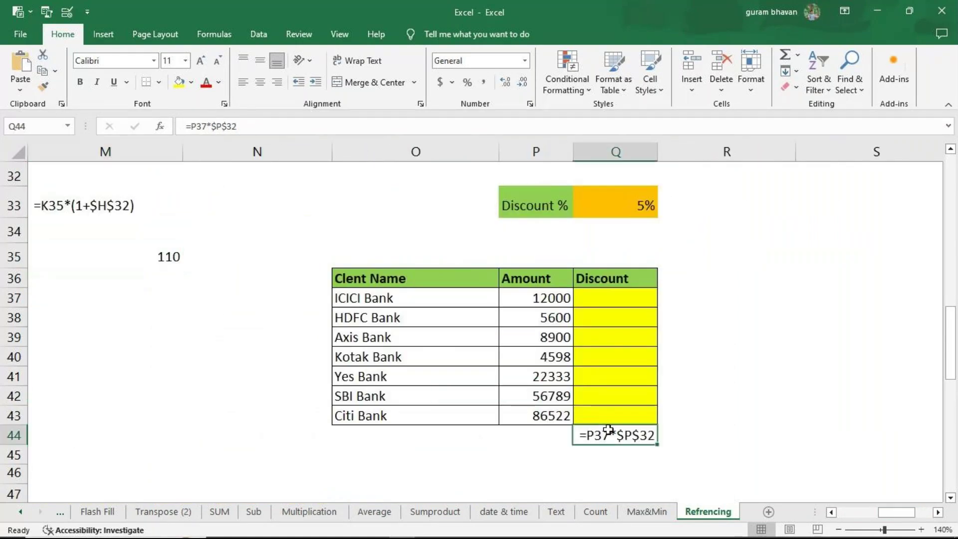
# Step: Clear Q44 and enter =P37*$Q$33 in Q37 for the ICICI Bank discount
pyautogui.press('Delete')
pyautogui.click(614, 301)
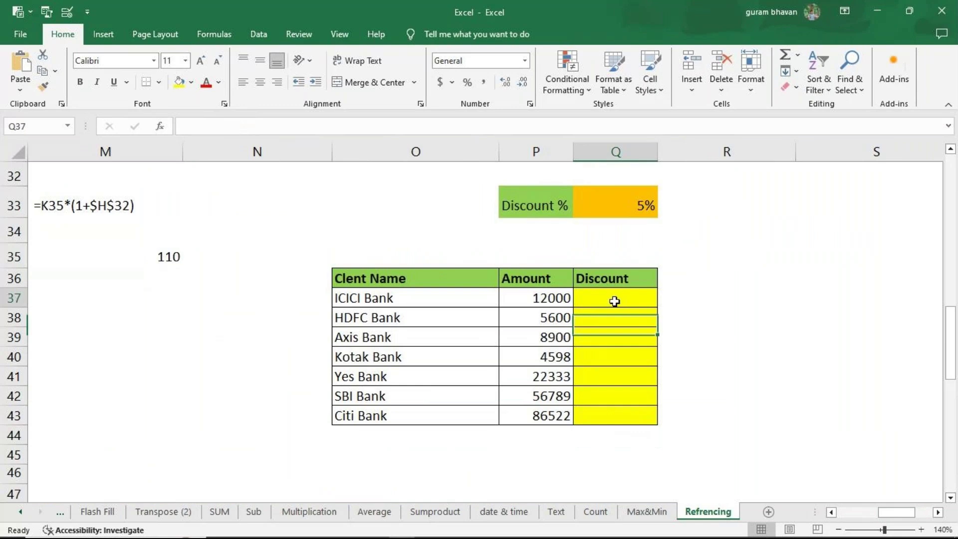
pyautogui.write('=')
pyautogui.click(545, 299)
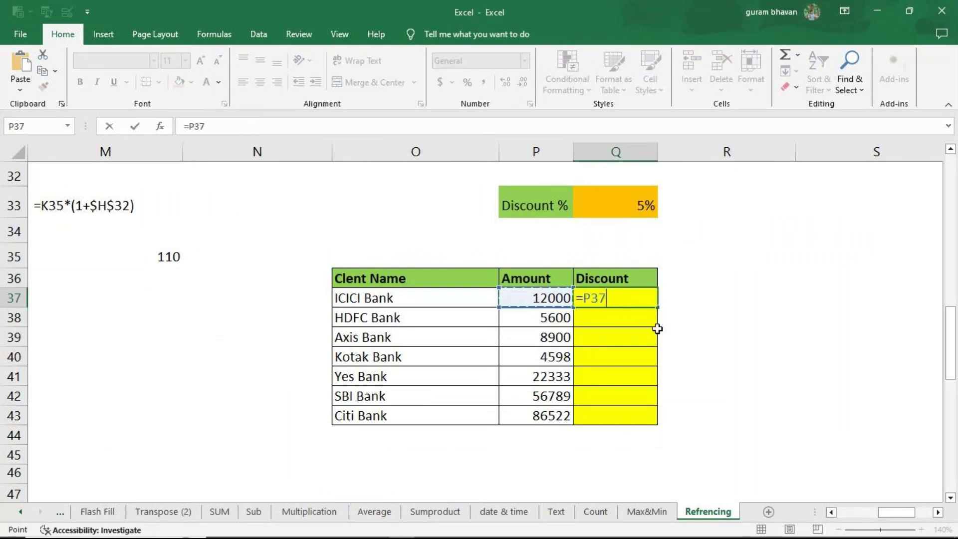
pyautogui.write('*')
pyautogui.click(604, 197)
pyautogui.press('F3')
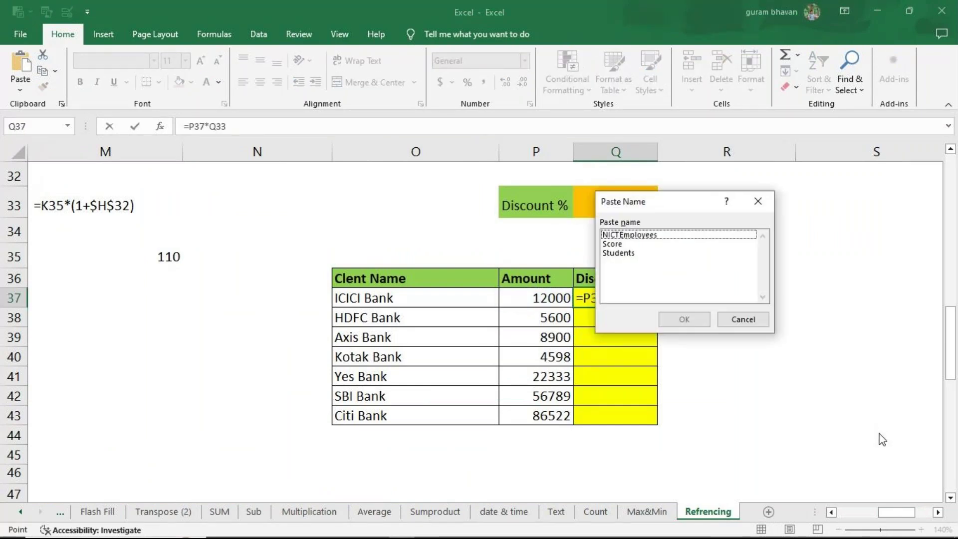
pyautogui.click(758, 202)
pyautogui.press('F4')
pyautogui.press('Return')
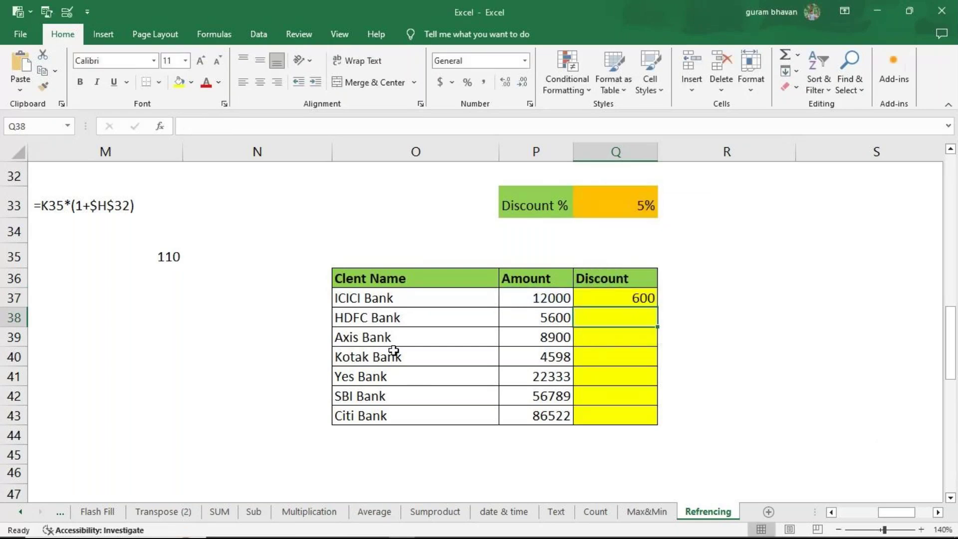
# Step: Fill the discount formula down to Citi Bank in Q43 and verify Q37's references
pyautogui.click(606, 292)
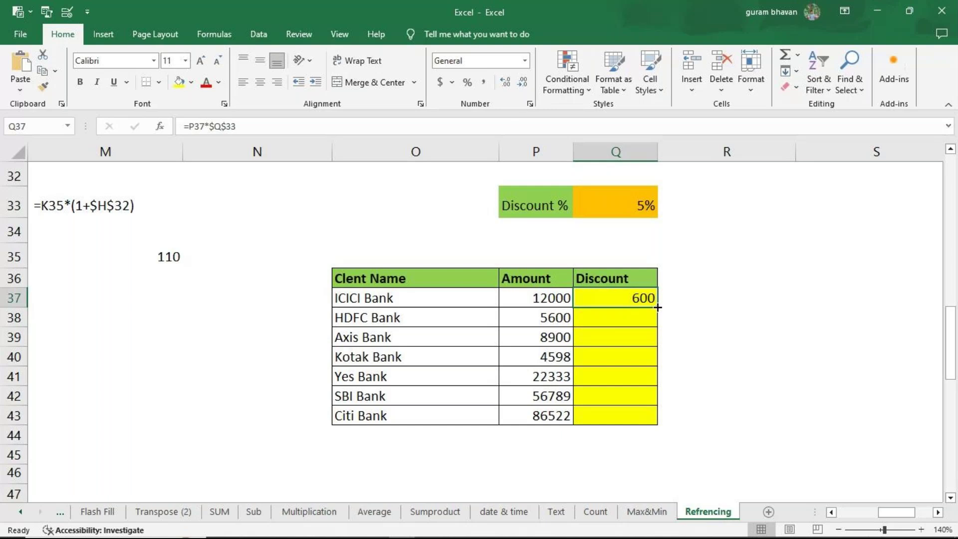
pyautogui.doubleClick(661, 309)
pyautogui.click(633, 294)
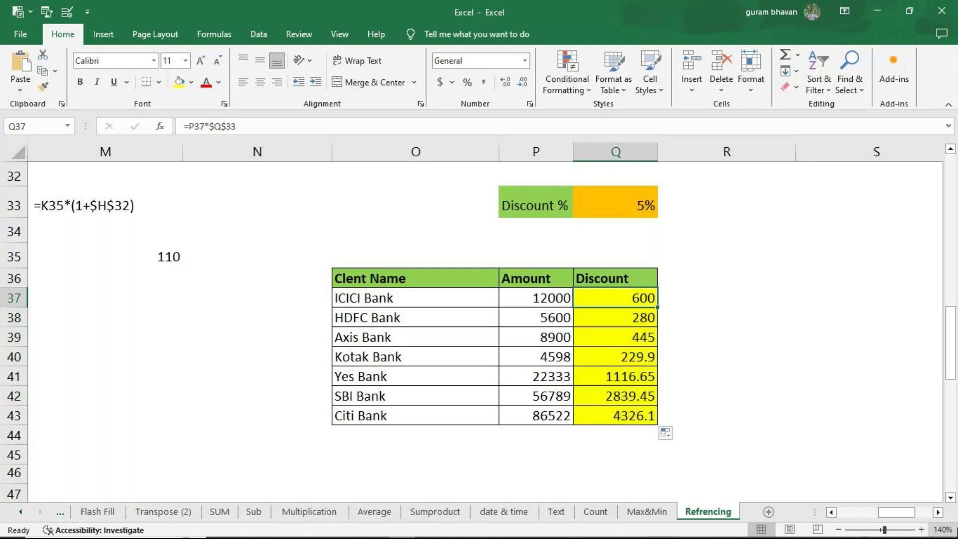
pyautogui.press('F2')
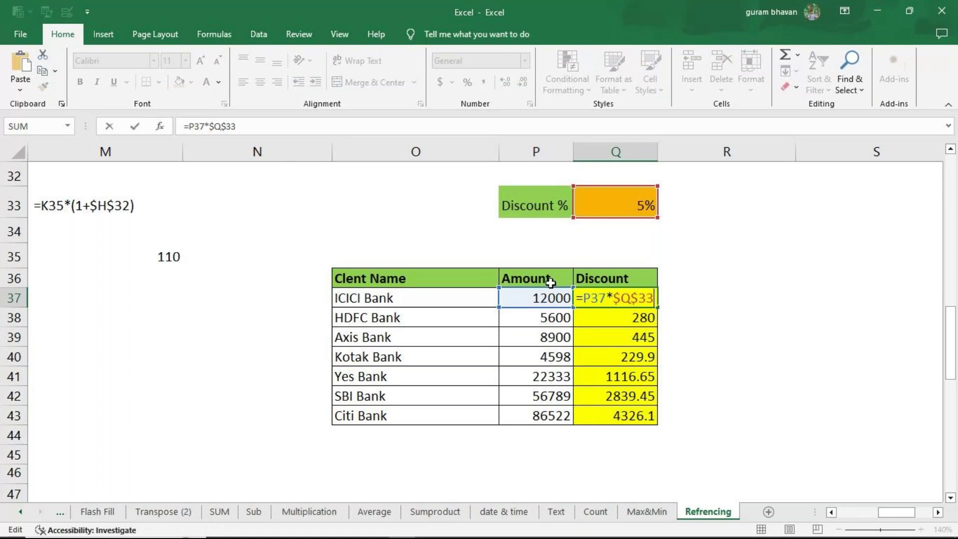
pyautogui.press('Return')
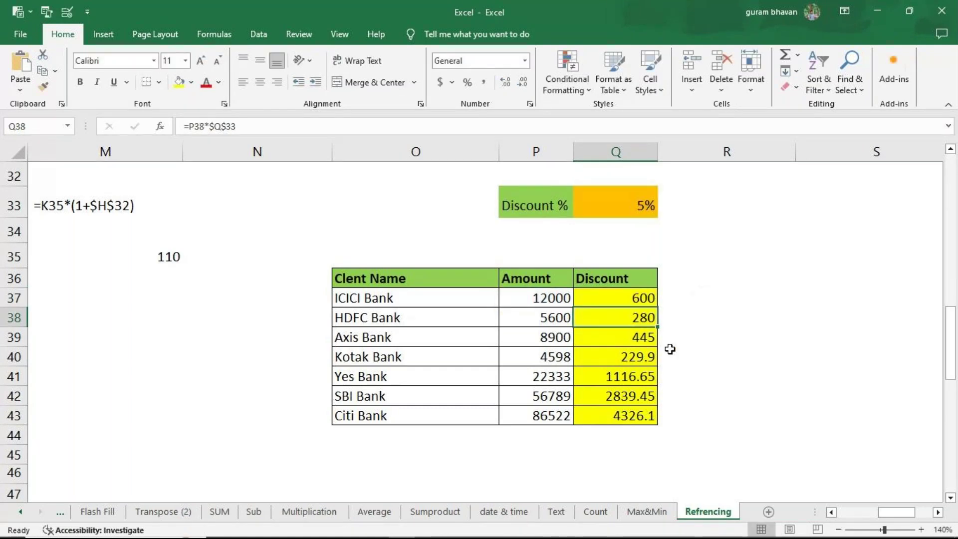
# Step: Delete the =$A60*B$59 sample text from B58 above the Multiplication table
pyautogui.moveTo(905, 513); pyautogui.dragTo(864, 514)
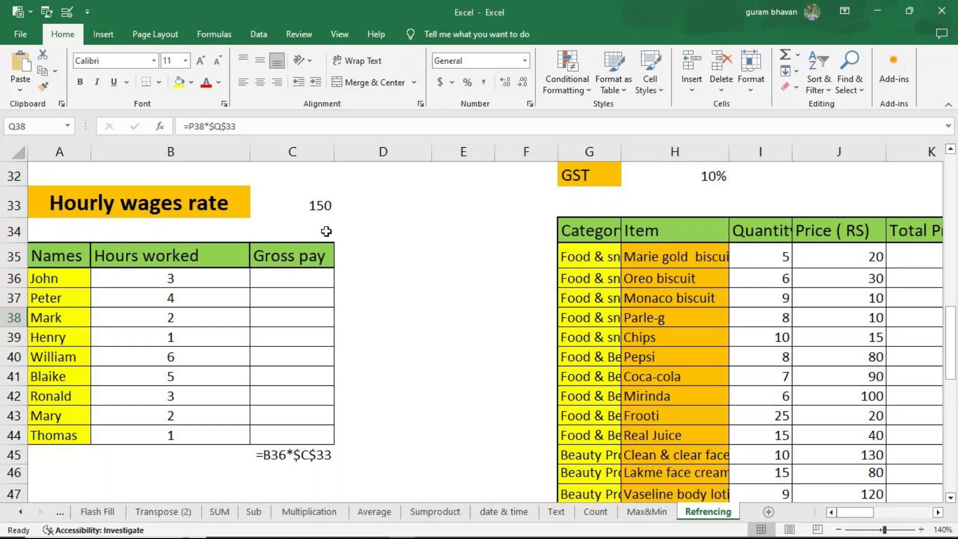
pyautogui.scroll(-3, 414, 275)
pyautogui.scroll(-5, 417, 276)
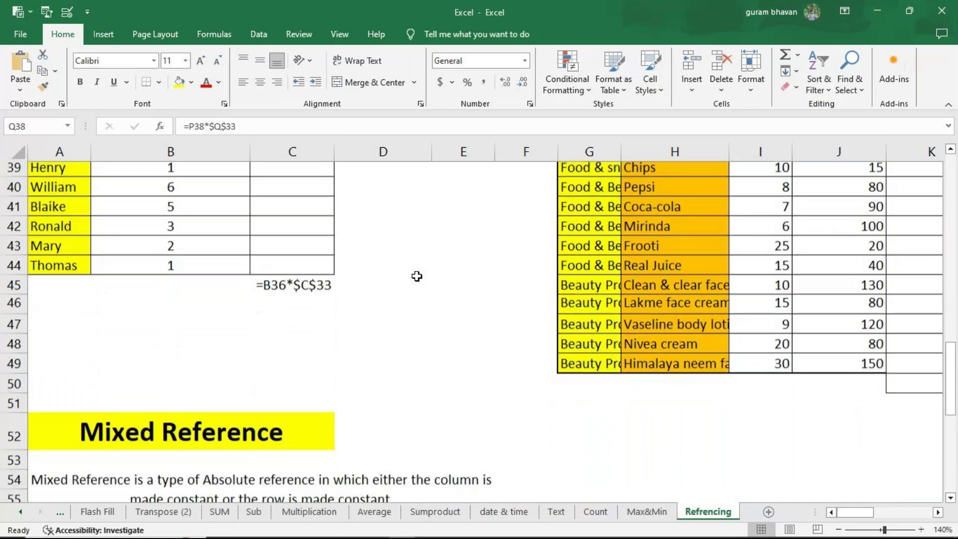
pyautogui.scroll(-2, 417, 276)
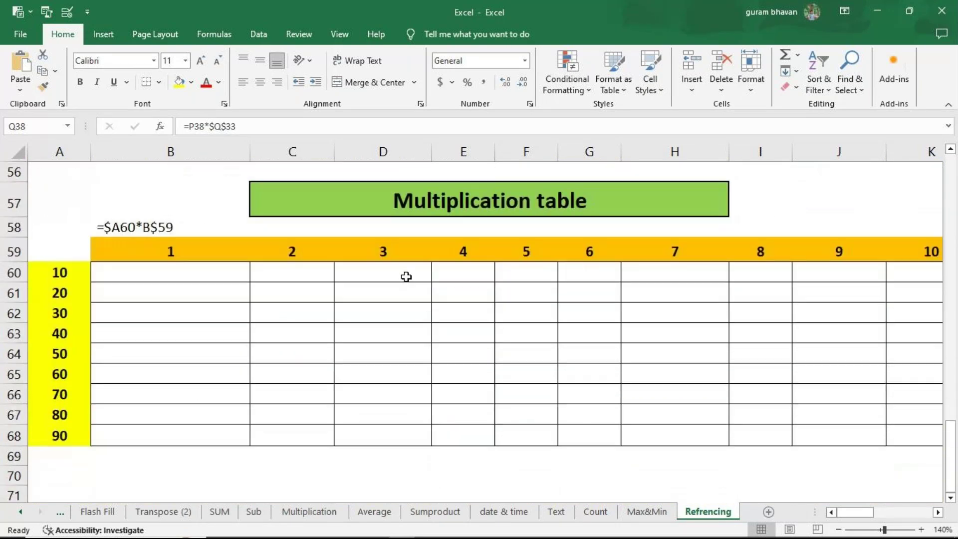
pyautogui.click(156, 222)
pyautogui.press('Delete')
pyautogui.scroll(2, 413, 296)
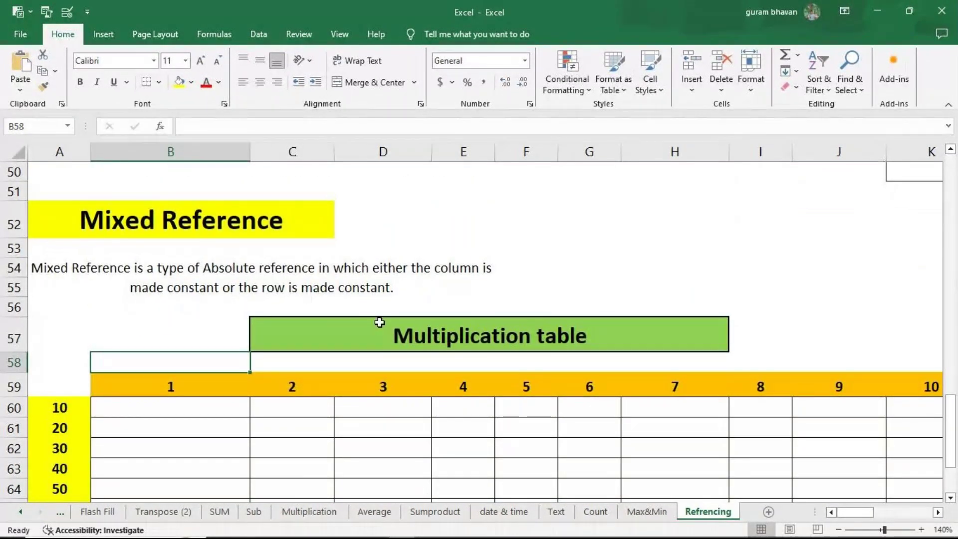
pyautogui.scroll(-1, 605, 302)
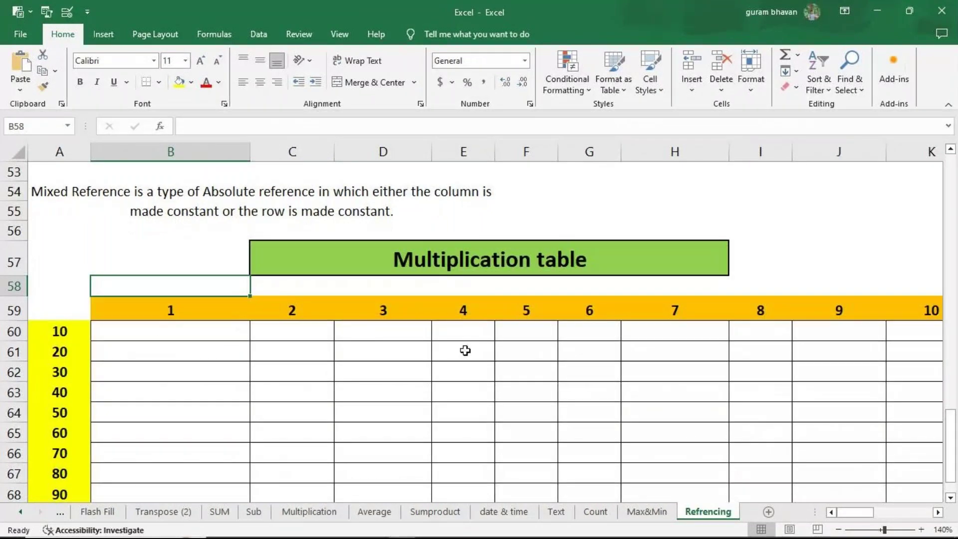
pyautogui.click(950, 498)
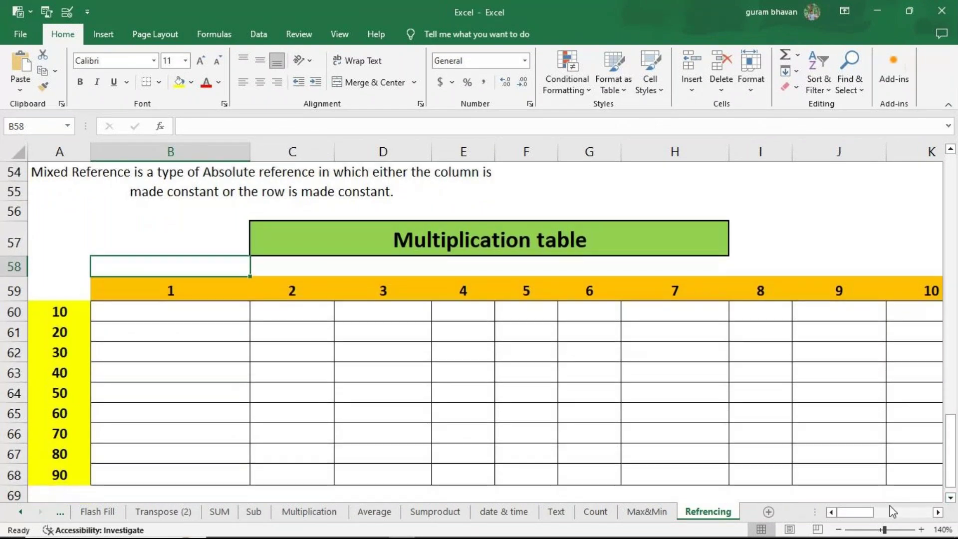
pyautogui.click(839, 529)
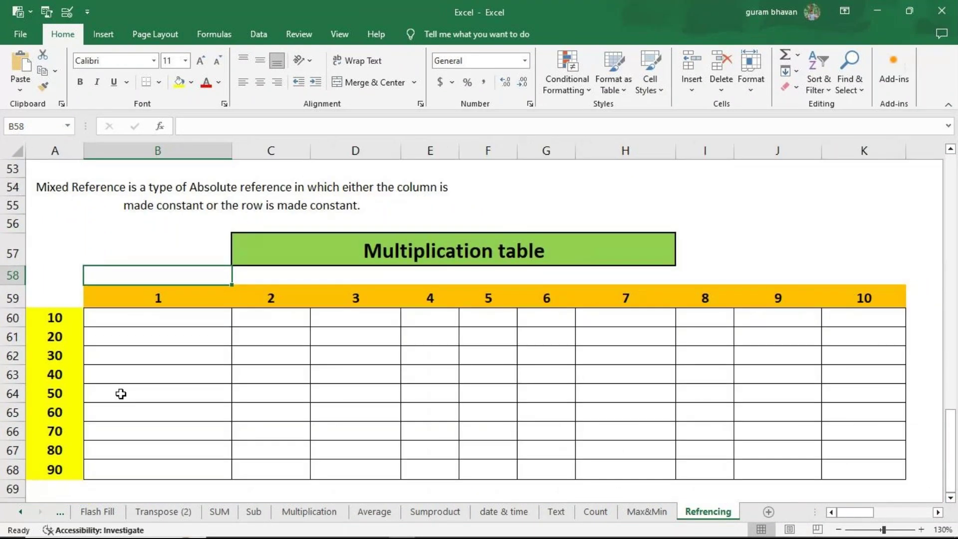
pyautogui.click(142, 318)
pyautogui.click(950, 498)
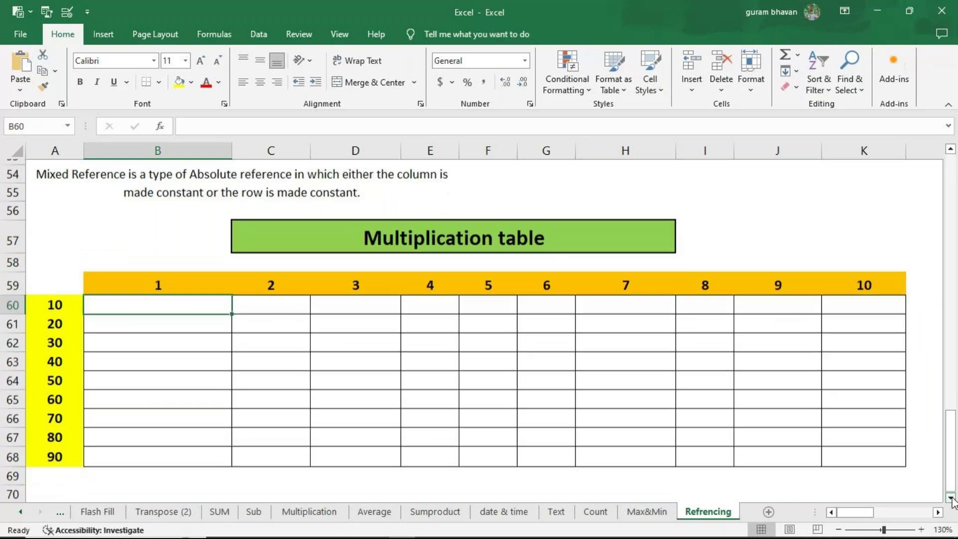
pyautogui.click(950, 497)
pyautogui.click(950, 497)
pyautogui.press('F2')
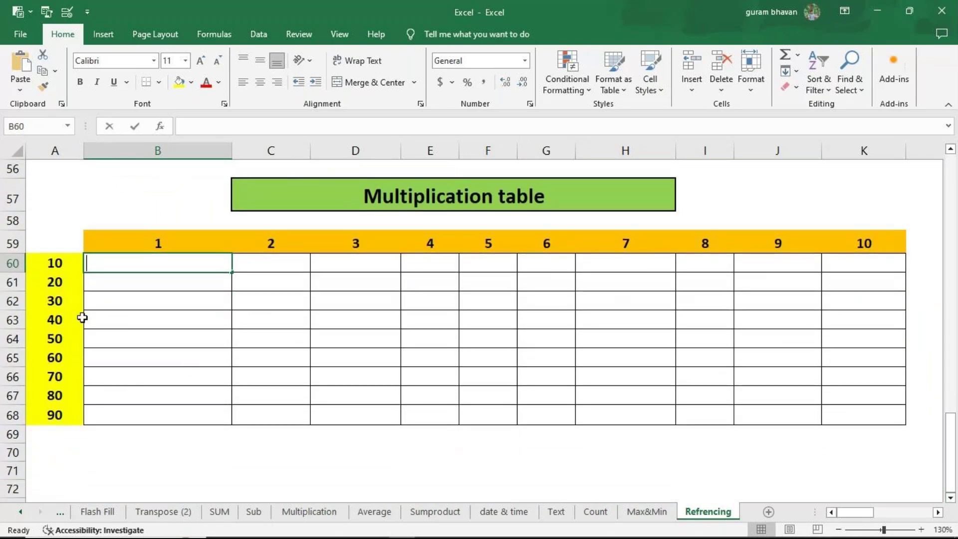
pyautogui.write('=')
pyautogui.click(53, 262)
pyautogui.write('*')
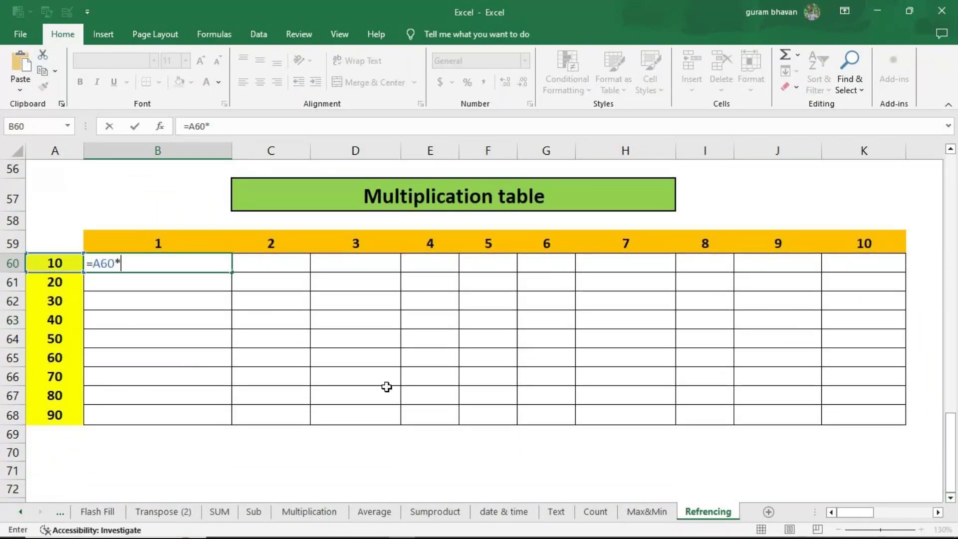
pyautogui.click(169, 240)
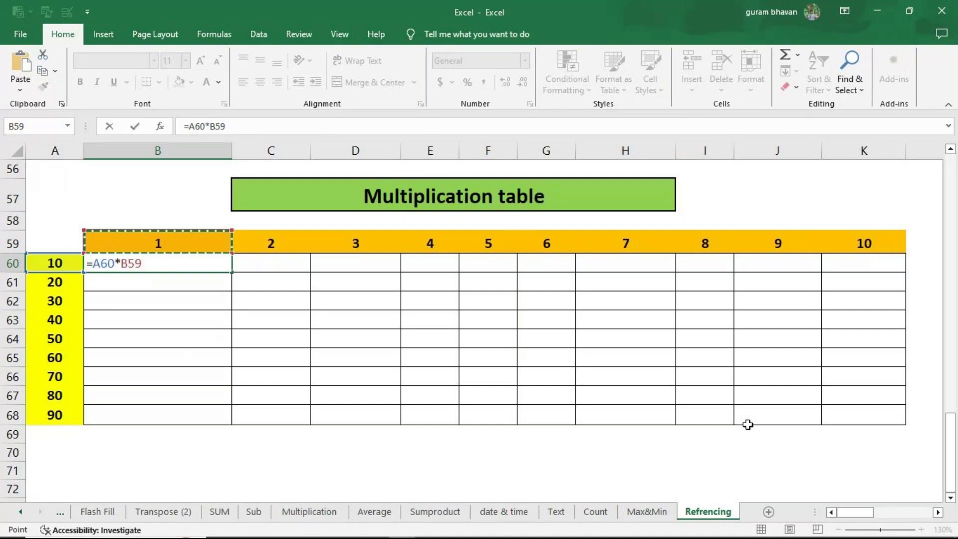
pyautogui.press('Return')
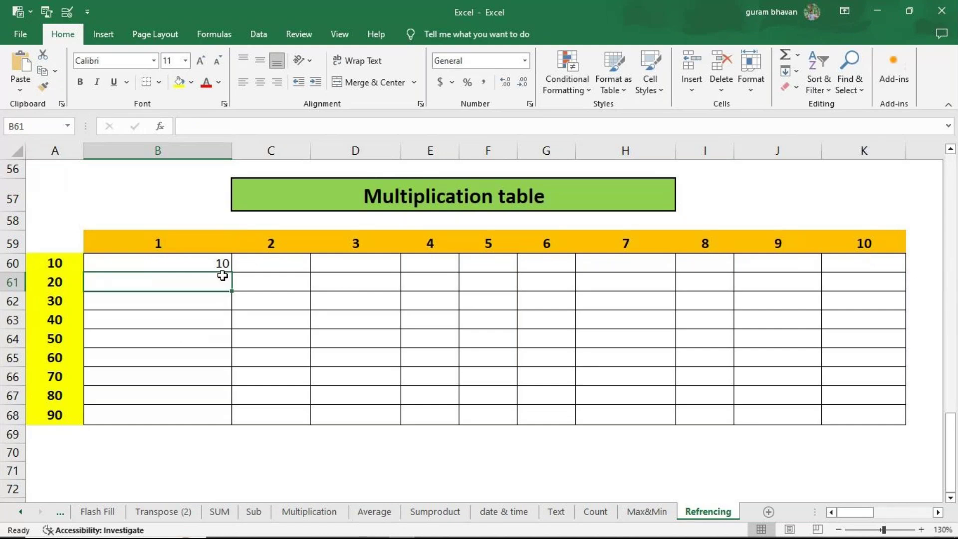
pyautogui.click(227, 268)
pyautogui.doubleClick(231, 273)
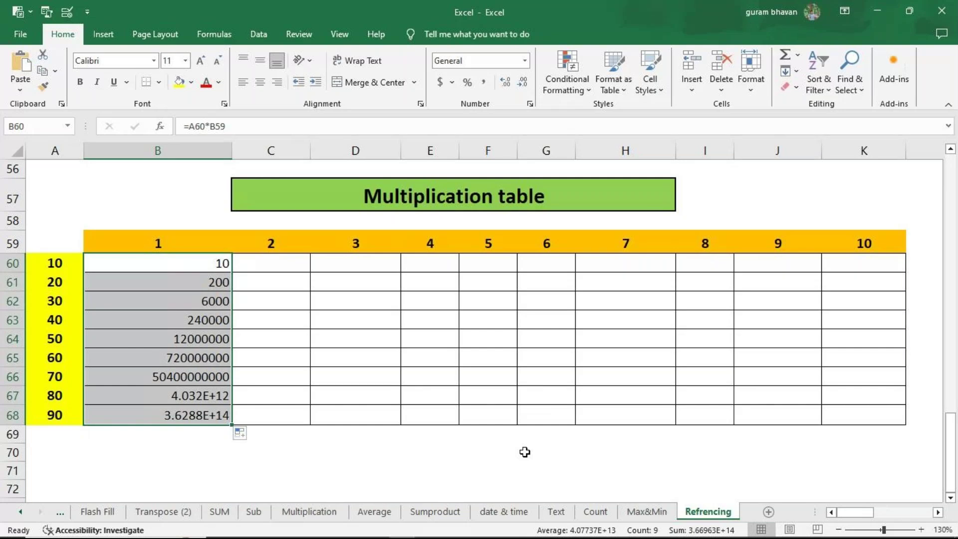
pyautogui.press('Delete')
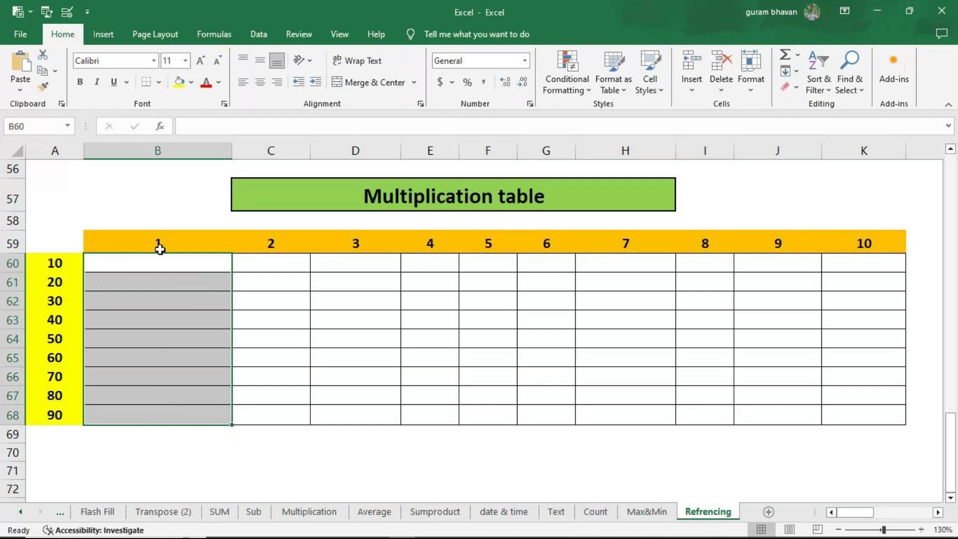
# Step: Begin B60's formula as =$A60, referencing row value 10 with column A locked
pyautogui.click(160, 266)
pyautogui.write('=')
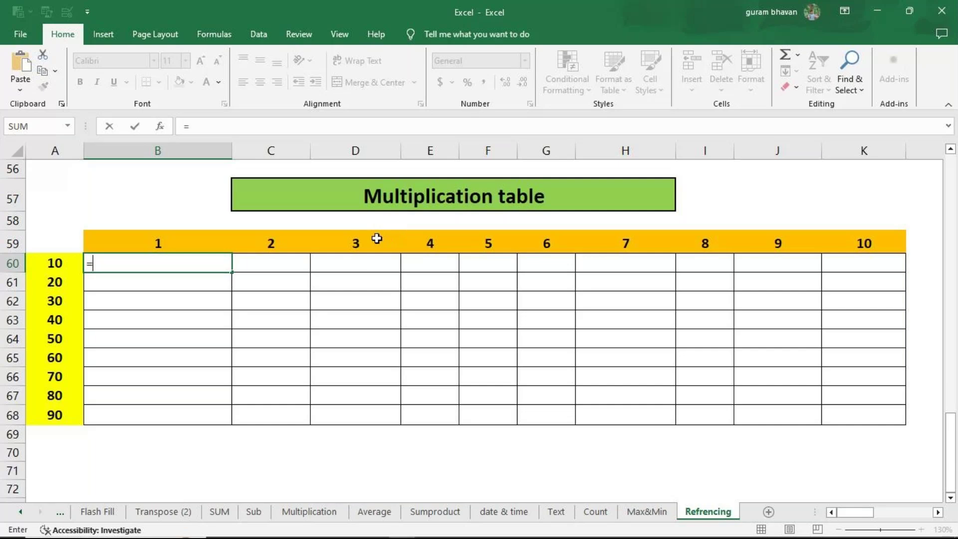
pyautogui.click(69, 266)
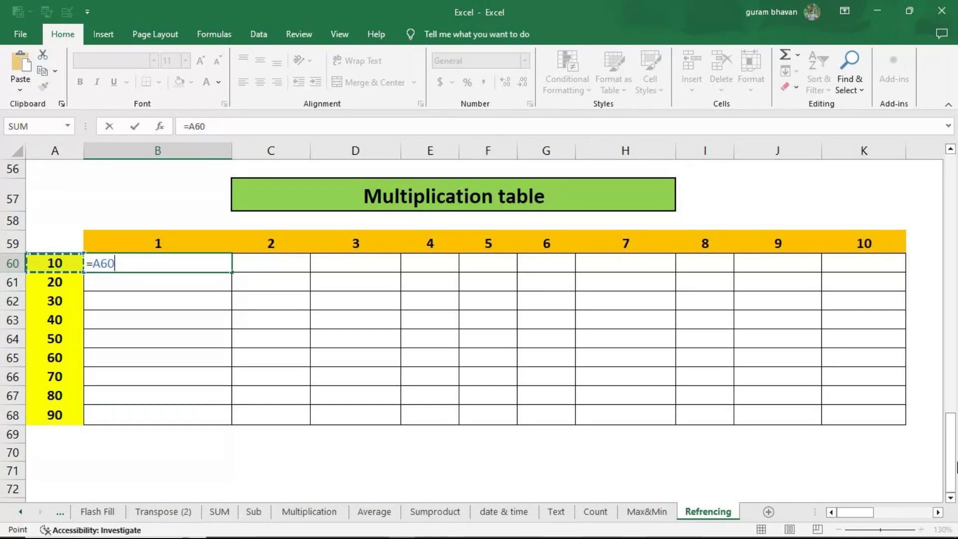
pyautogui.press('F4')
pyautogui.press('F4')
pyautogui.press('F4')
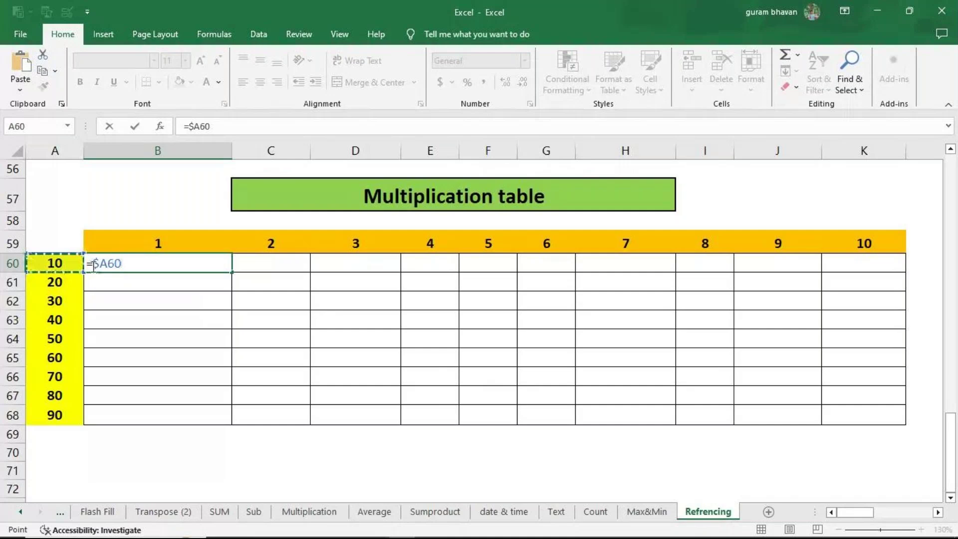
# Step: Complete B60 as =$A60*B$59 with row 59 locked, giving 10
pyautogui.write('*')
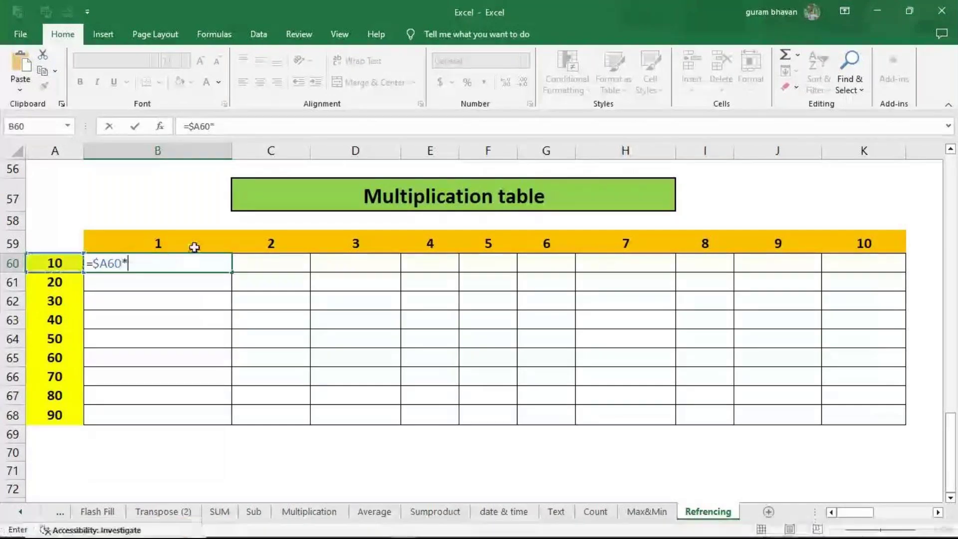
pyautogui.click(194, 247)
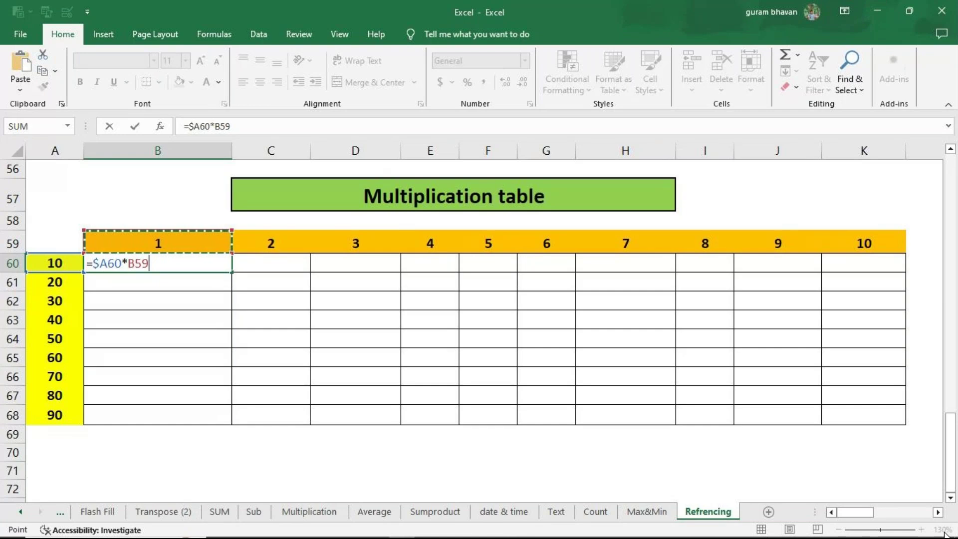
pyautogui.press('F4')
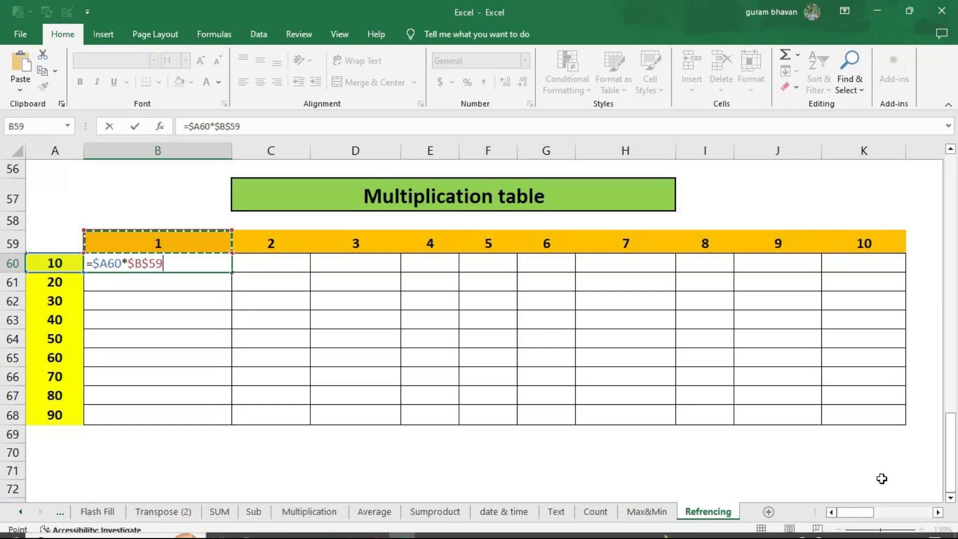
pyautogui.press('F4')
pyautogui.hotkey('ctrl', 'Return')
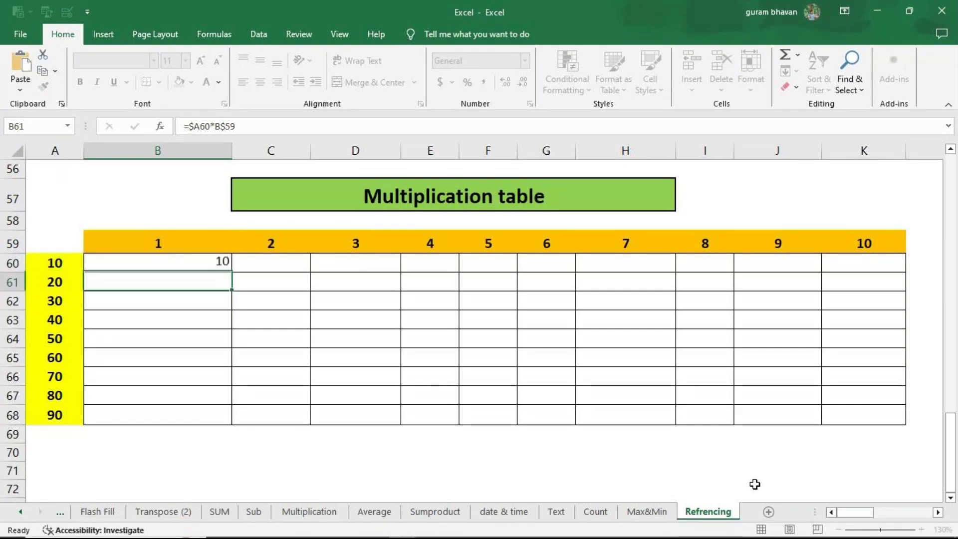
# Step: Copy B60's formula across and down to K68, filling products 10 to 900, then inspect B60
pyautogui.moveTo(232, 272); pyautogui.dragTo(881, 420)
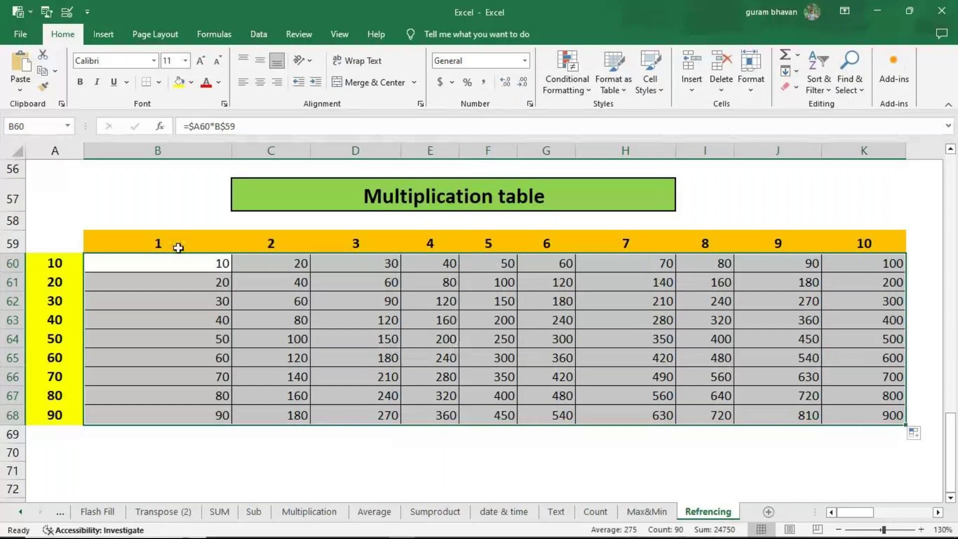
pyautogui.doubleClick(172, 271)
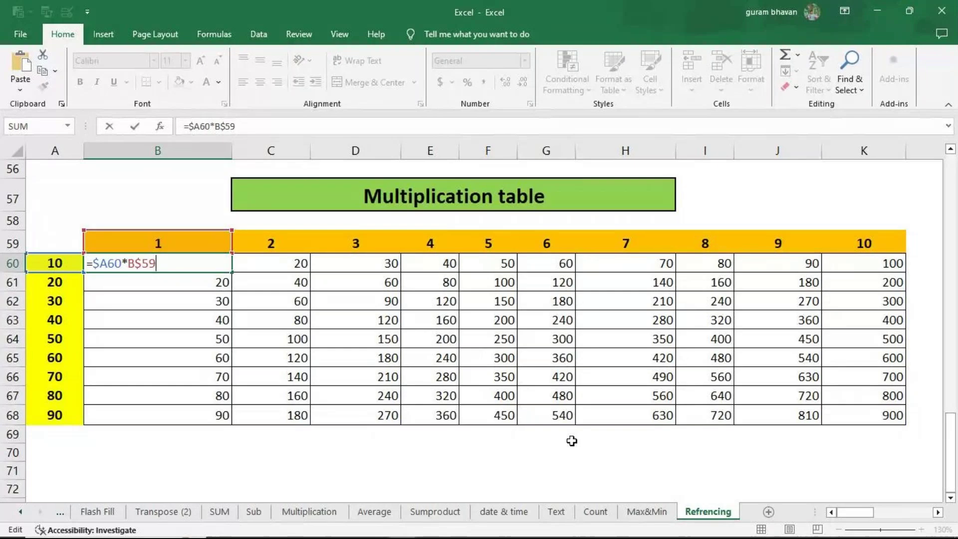
pyautogui.click(938, 513)
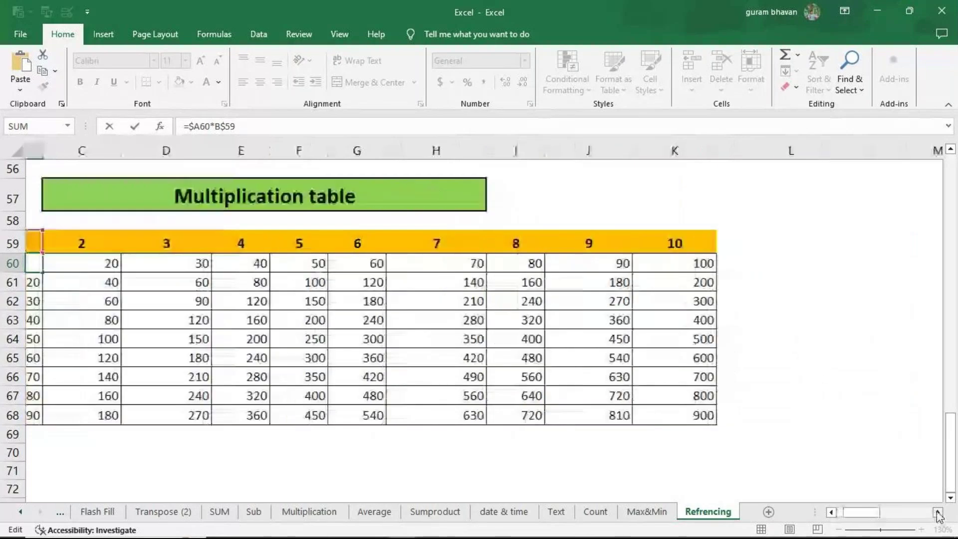
pyautogui.hscroll(6, 938, 512)
pyautogui.moveTo(912, 512); pyautogui.dragTo(917, 513)
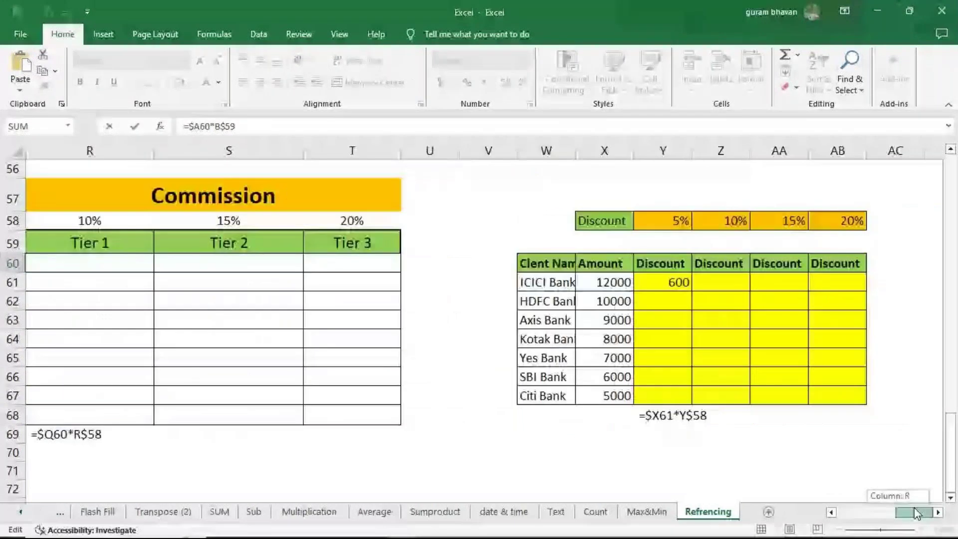
pyautogui.moveTo(917, 514); pyautogui.dragTo(917, 514)
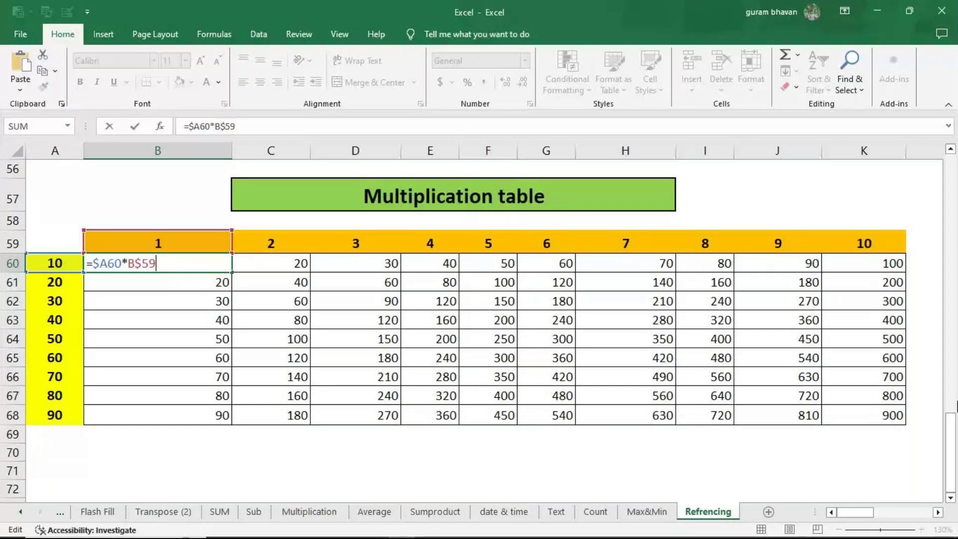
pyautogui.scroll(7, 865, 502)
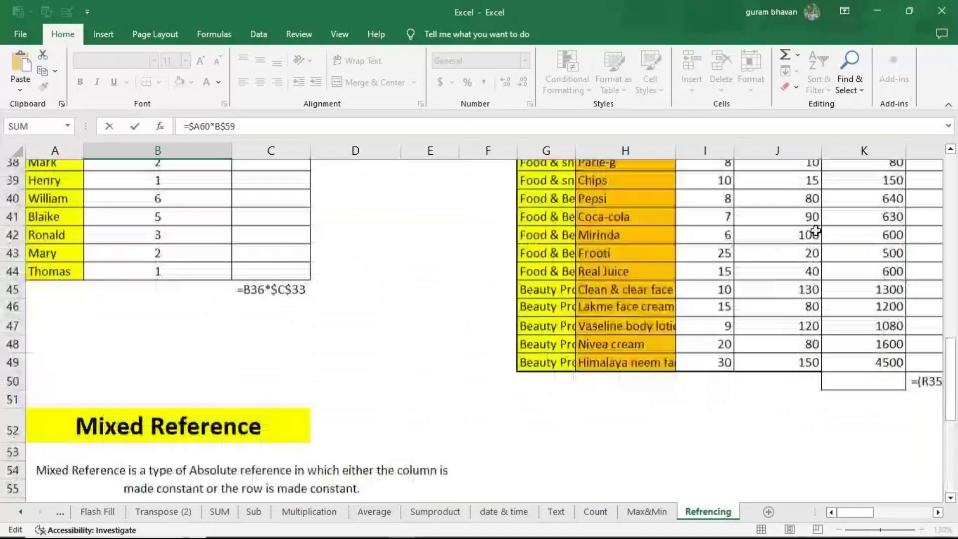
# Step: Undo the stray 110 value and clear the Total Price values from K35 down
pyautogui.scroll(1, 864, 501)
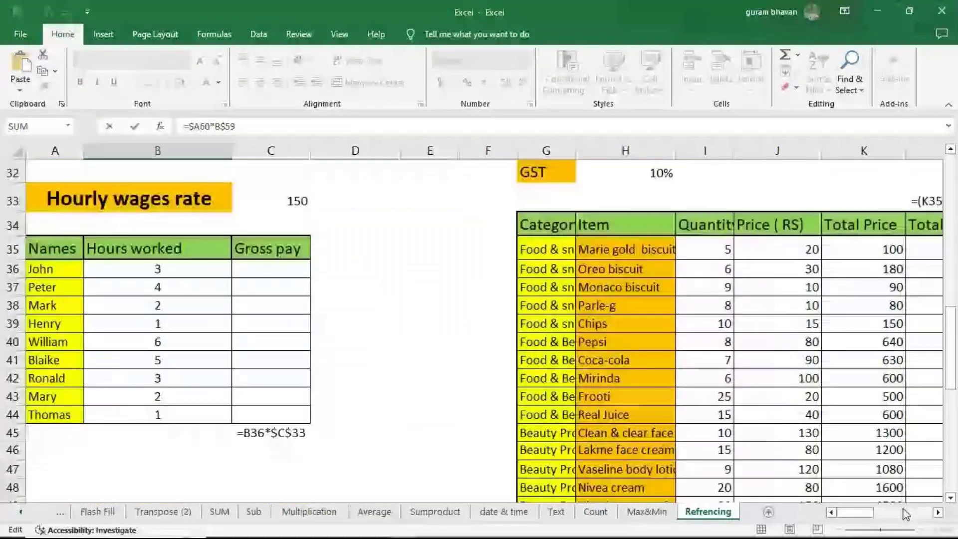
pyautogui.moveTo(862, 512); pyautogui.dragTo(879, 521)
pyautogui.click(519, 253)
pyautogui.moveTo(621, 252); pyautogui.dragTo(628, 252)
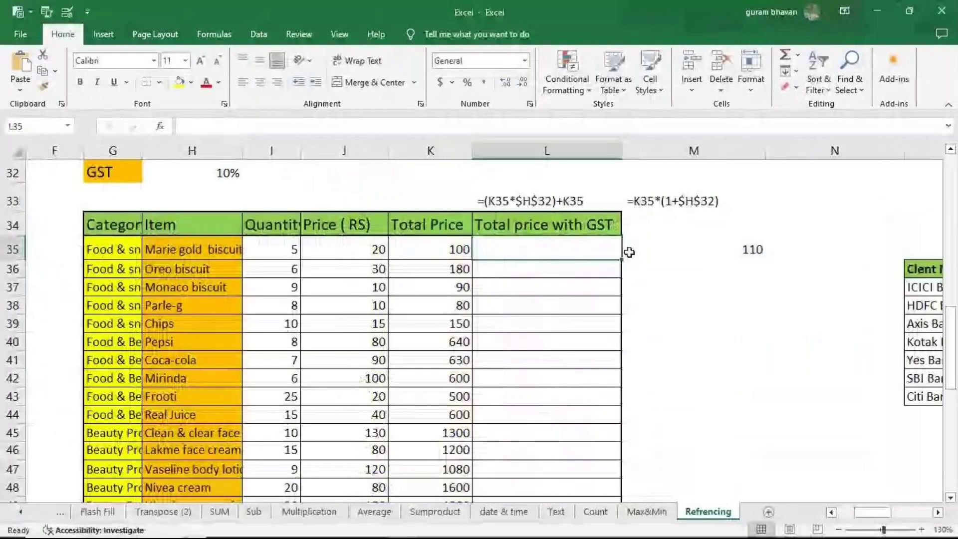
pyautogui.hotkey('ctrl', 'z')
pyautogui.hotkey('ctrl', 'z')
pyautogui.moveTo(433, 252); pyautogui.dragTo(439, 488)
pyautogui.press('Delete')
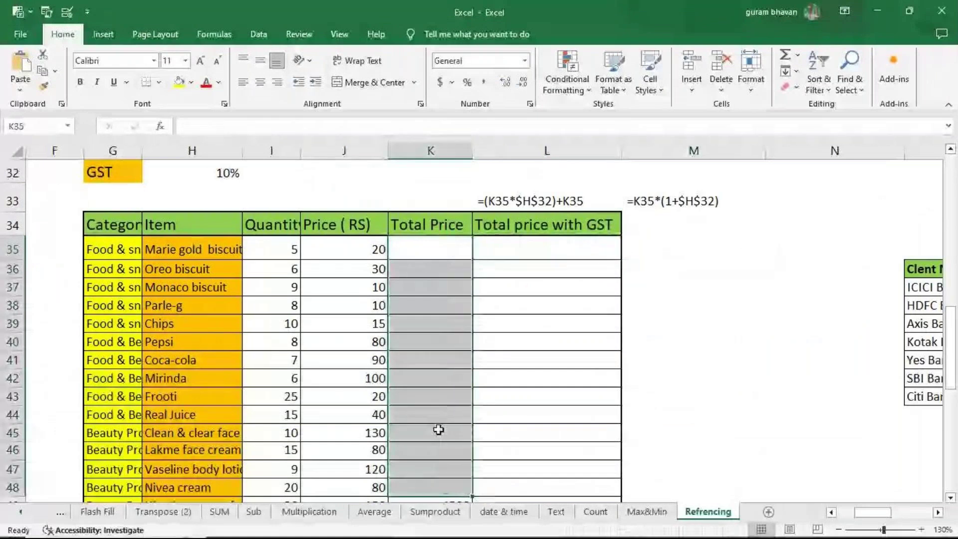
# Step: Enter =I35*J35 in K35 and fill it down the Total Price column
pyautogui.click(421, 246)
pyautogui.write('=')
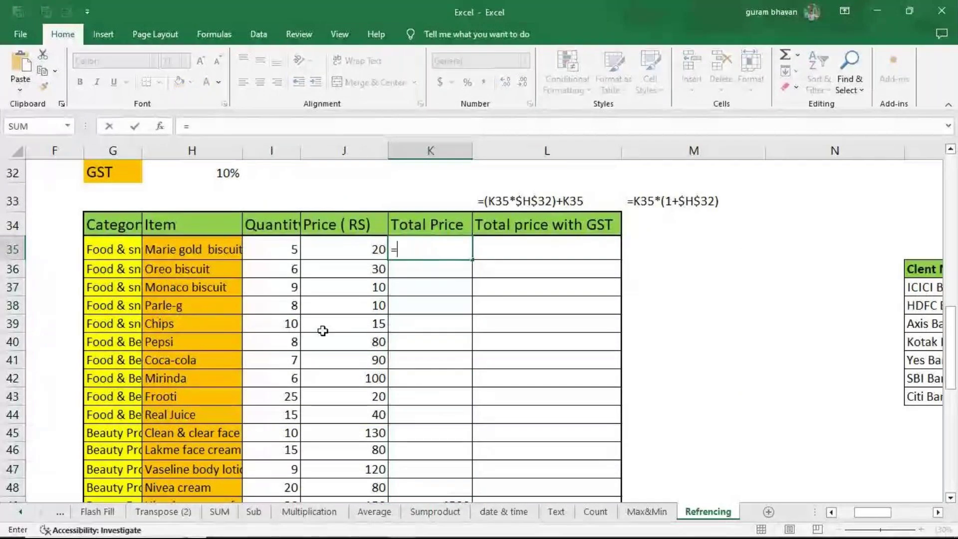
pyautogui.click(270, 258)
pyautogui.write('*')
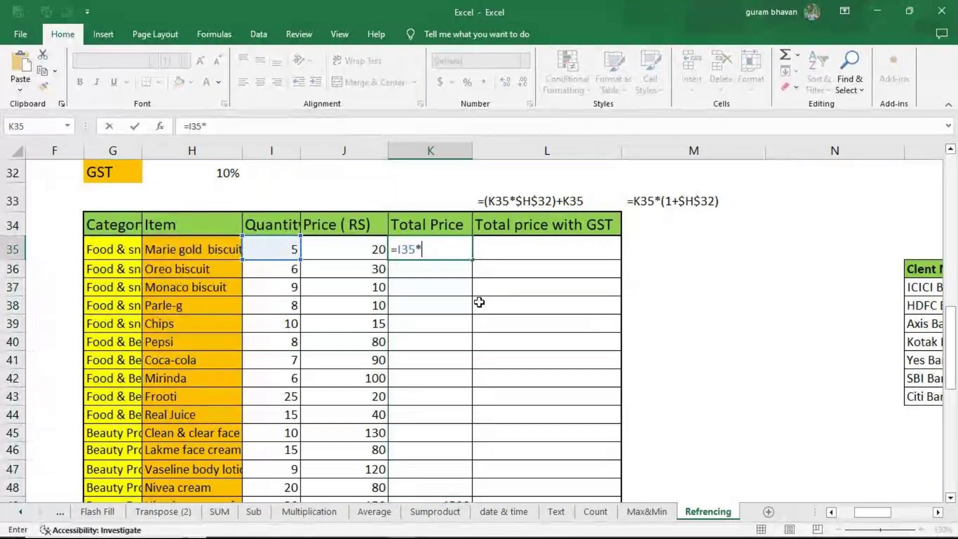
pyautogui.click(363, 252)
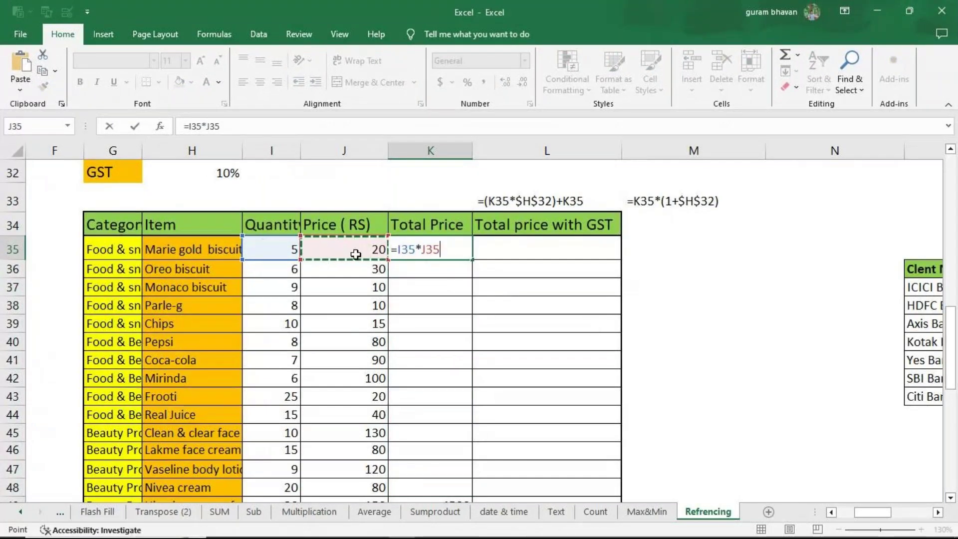
pyautogui.press('Return')
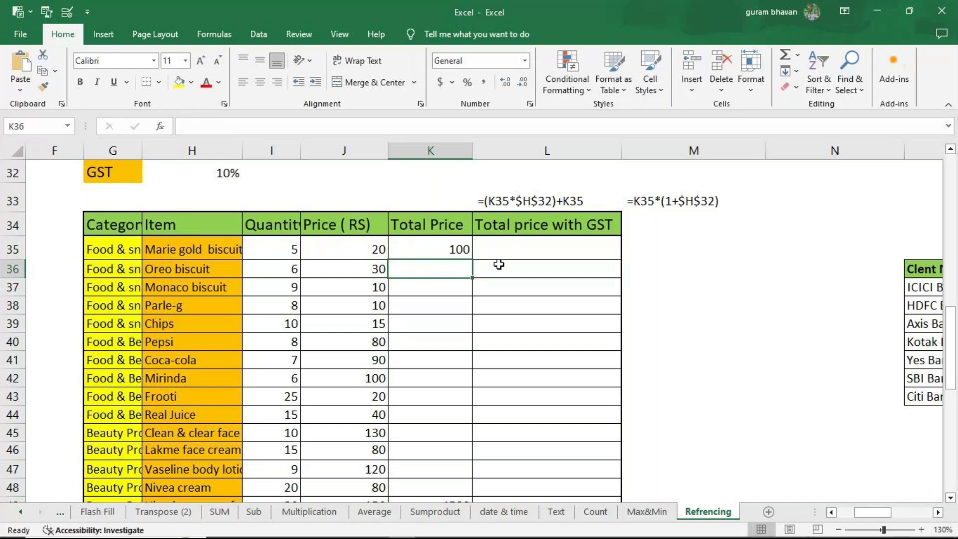
pyautogui.click(449, 249)
pyautogui.doubleClick(472, 259)
# Step: Start the GST formula in L35 as =K35
pyautogui.click(548, 252)
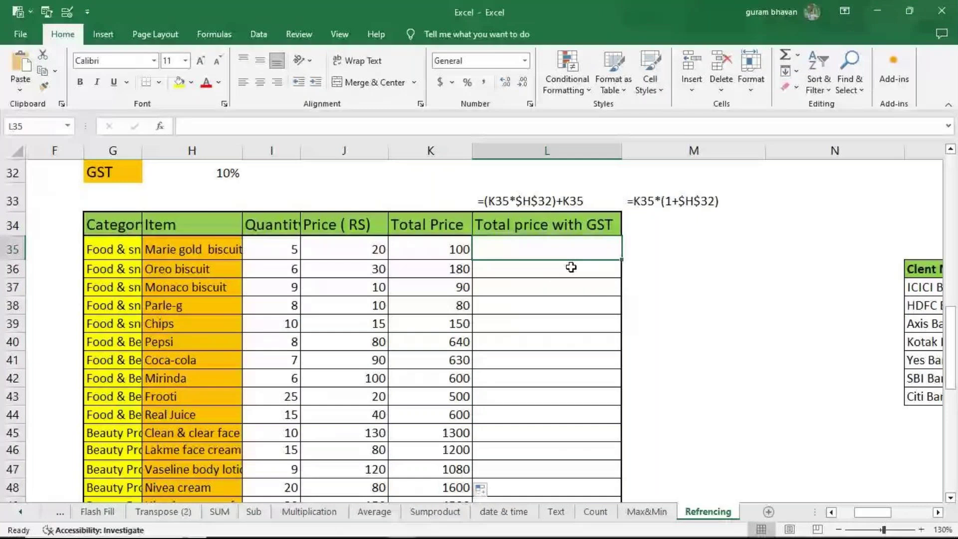
pyautogui.write('=')
pyautogui.click(447, 250)
# Step: Finish L35 as =K35*$H$32 with the GST rate in H32 locked
pyautogui.write('*')
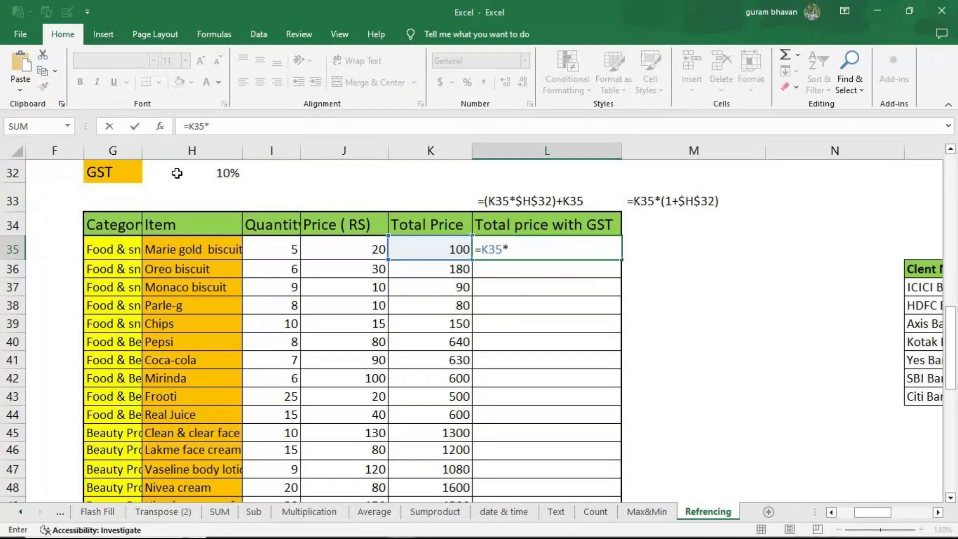
pyautogui.click(177, 173)
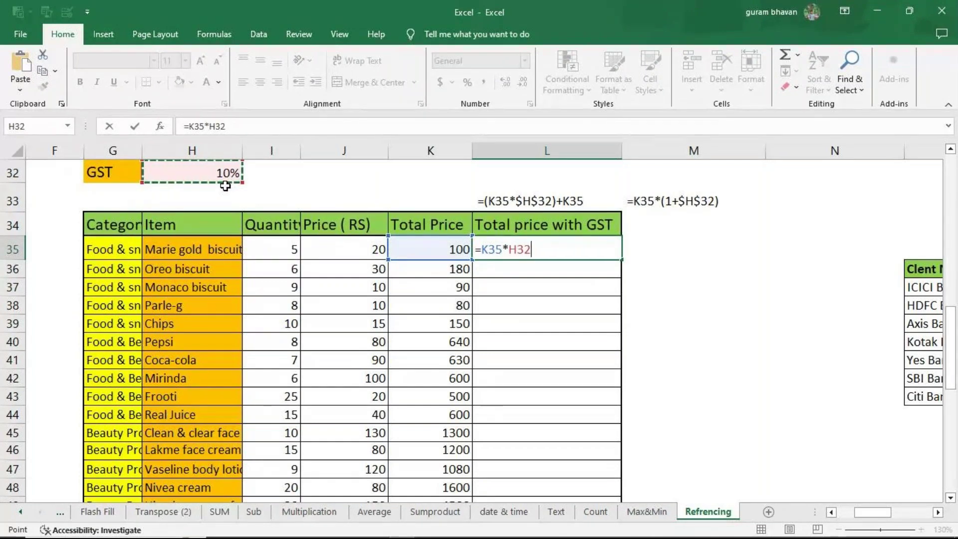
pyautogui.press('F4')
pyautogui.press('Return')
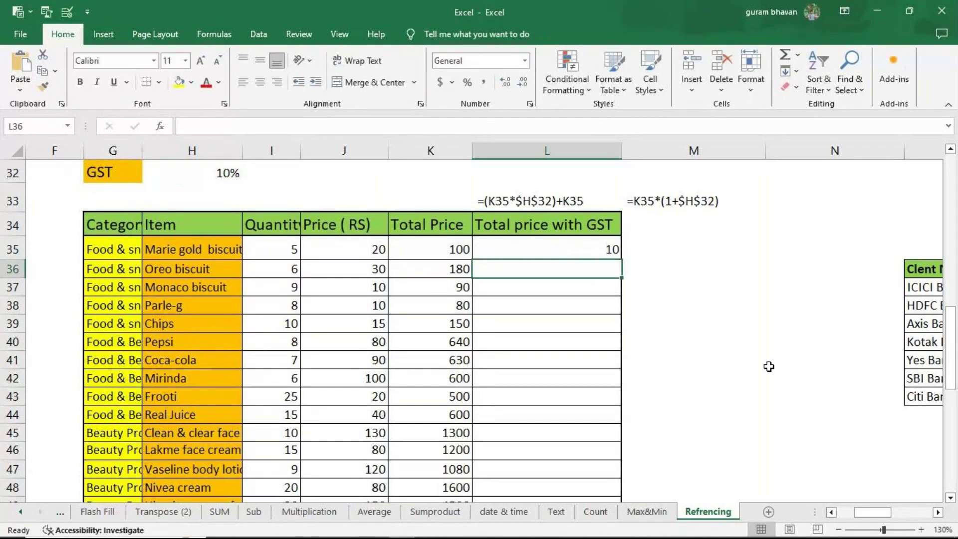
# Step: Rewrite L35 as =(K35*$H$32)+K35 so it shows the GST-inclusive total 110
pyautogui.click(510, 244)
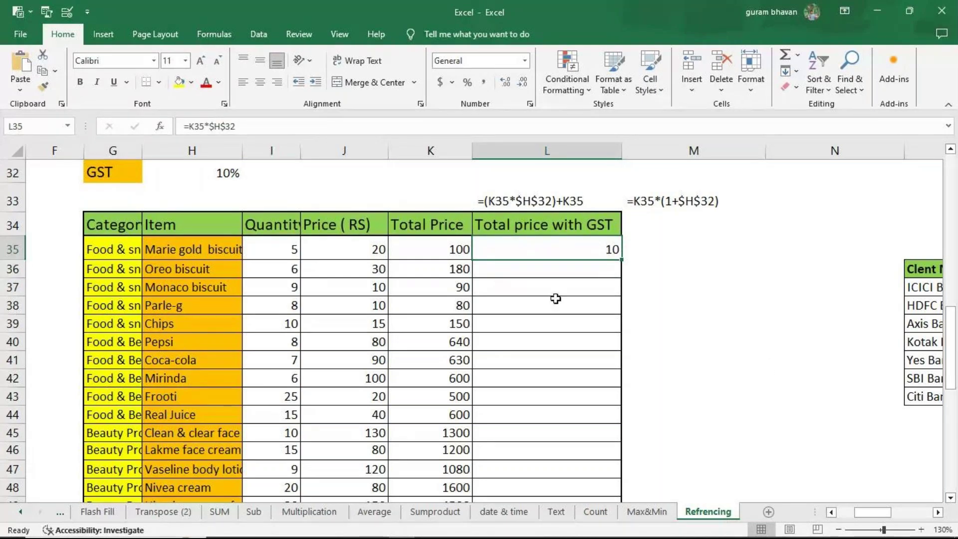
pyautogui.press('F2')
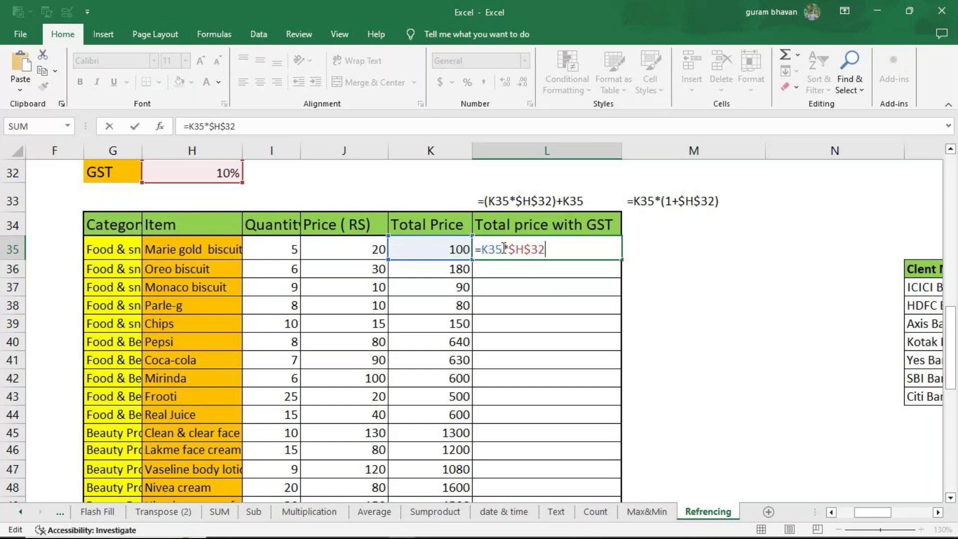
pyautogui.click(481, 249)
pyautogui.write('(')
pyautogui.click(561, 256)
pyautogui.write(')')
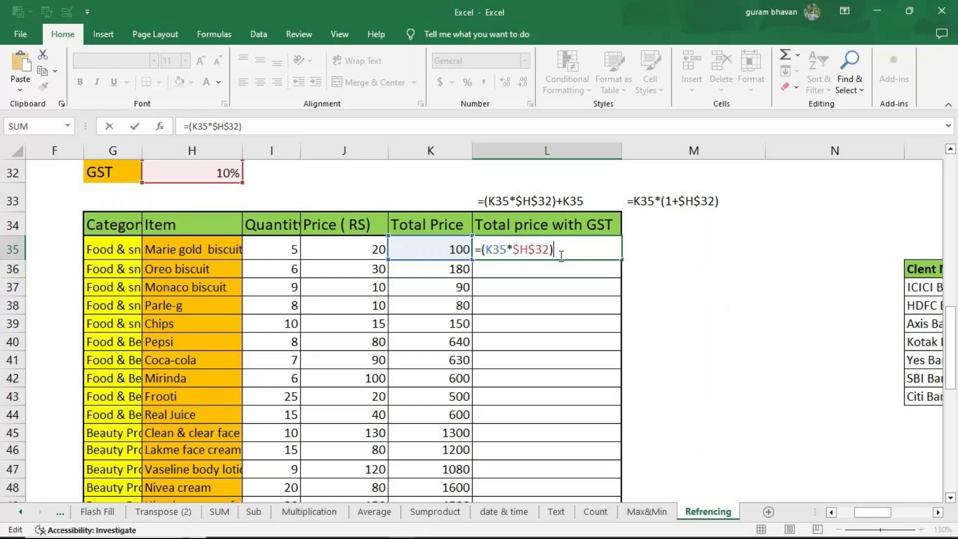
pyautogui.write('+')
pyautogui.click(396, 252)
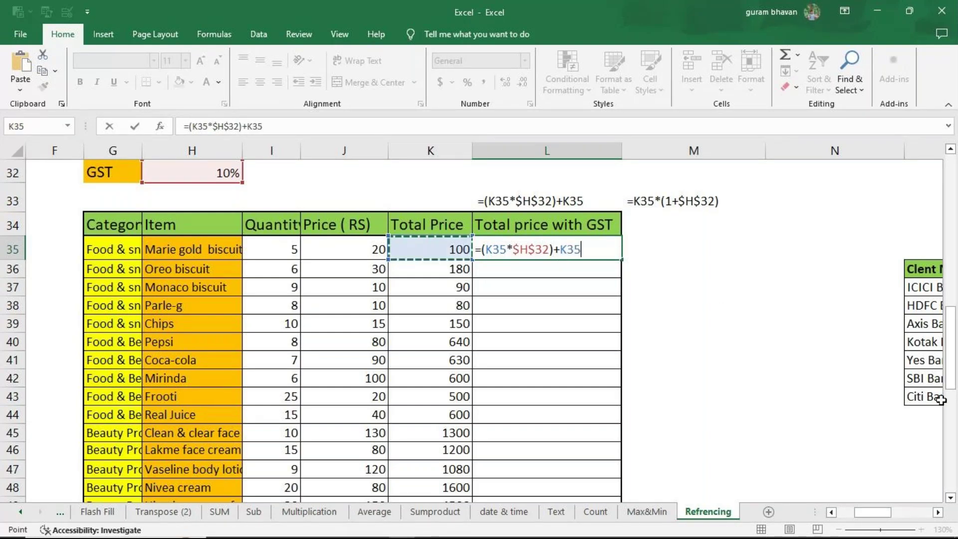
pyautogui.press('Return')
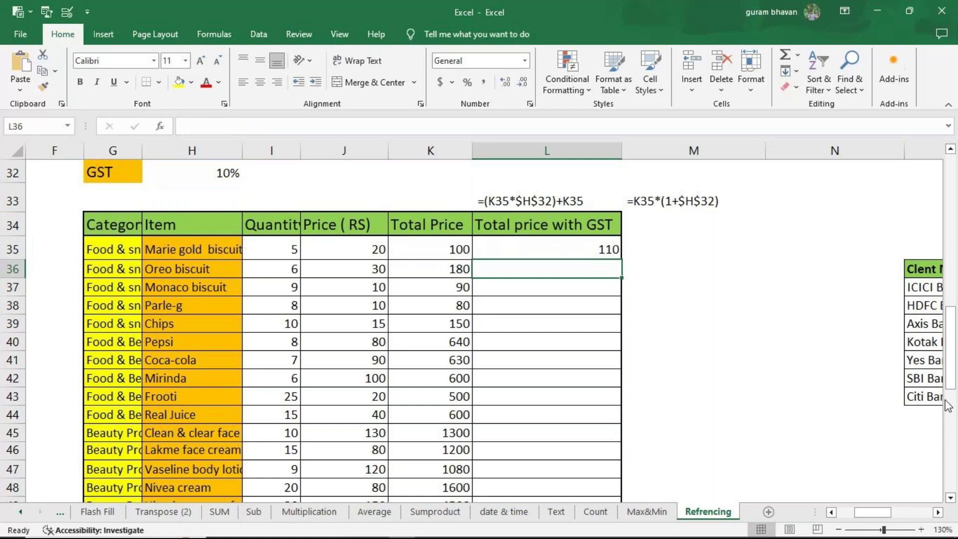
pyautogui.click(682, 251)
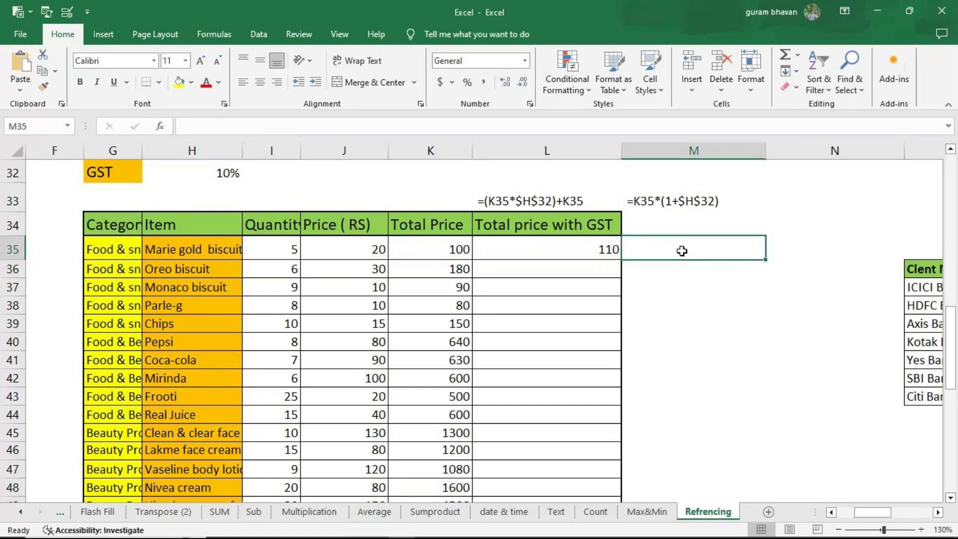
# Step: Enter =K35*(1+$H$32) in M35 as the alternative GST total, showing 110
pyautogui.write('=')
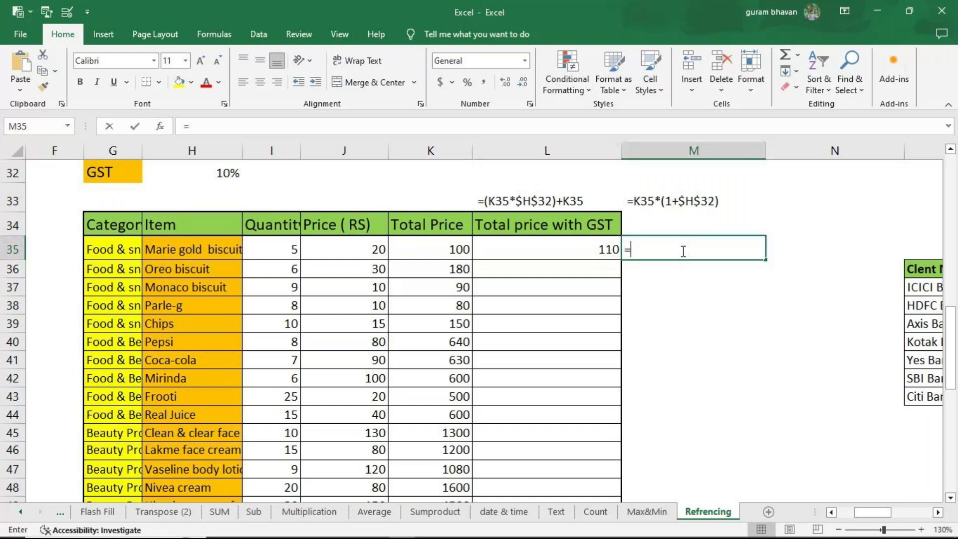
pyautogui.click(454, 248)
pyautogui.write('*(')
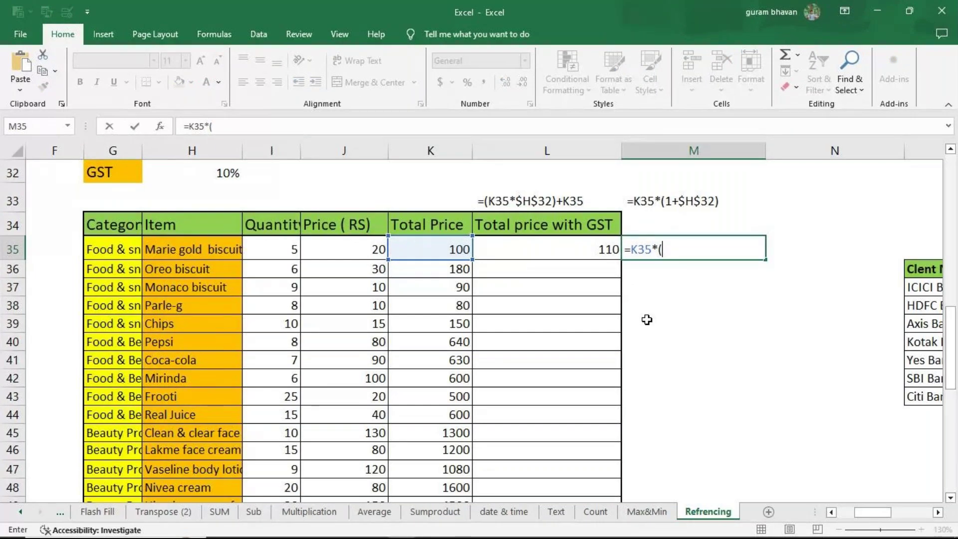
pyautogui.write('1')
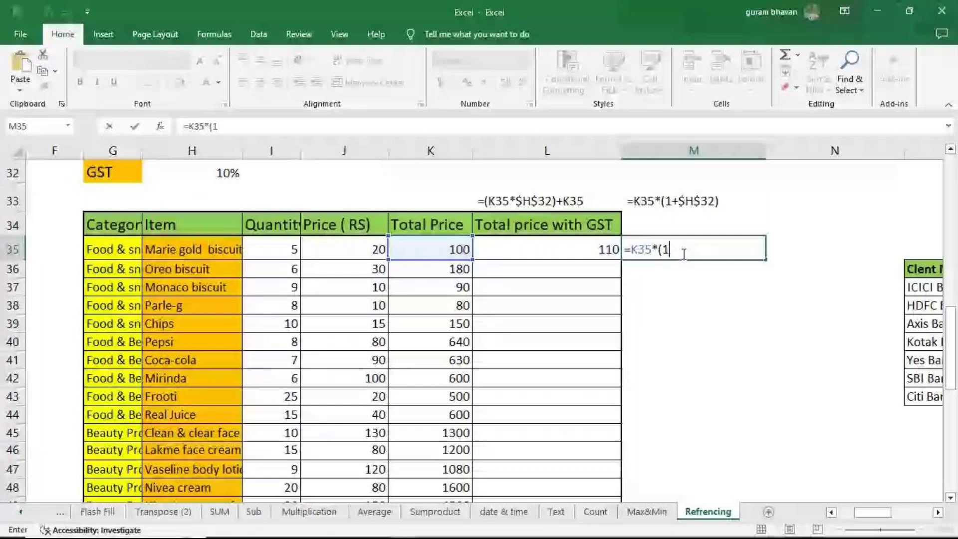
pyautogui.write('+')
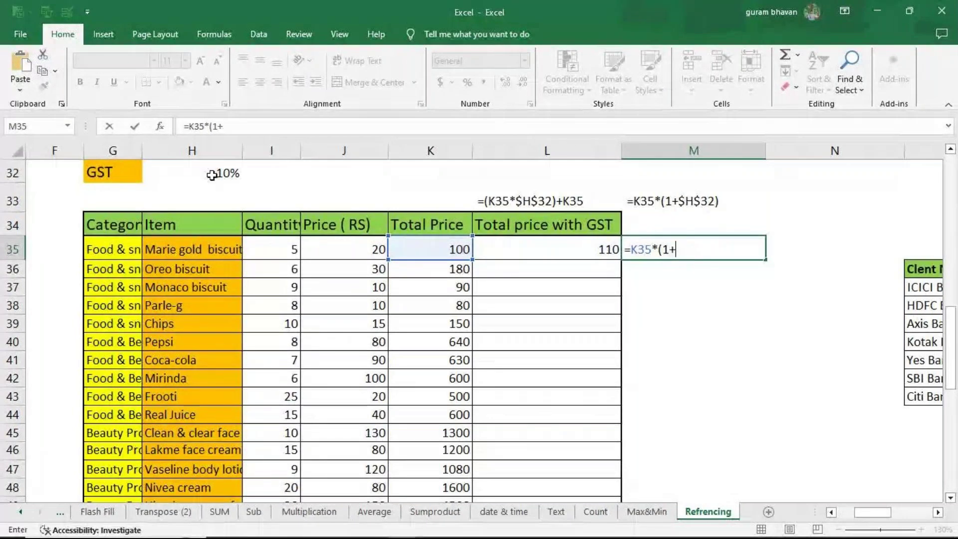
pyautogui.click(212, 174)
pyautogui.press('F4')
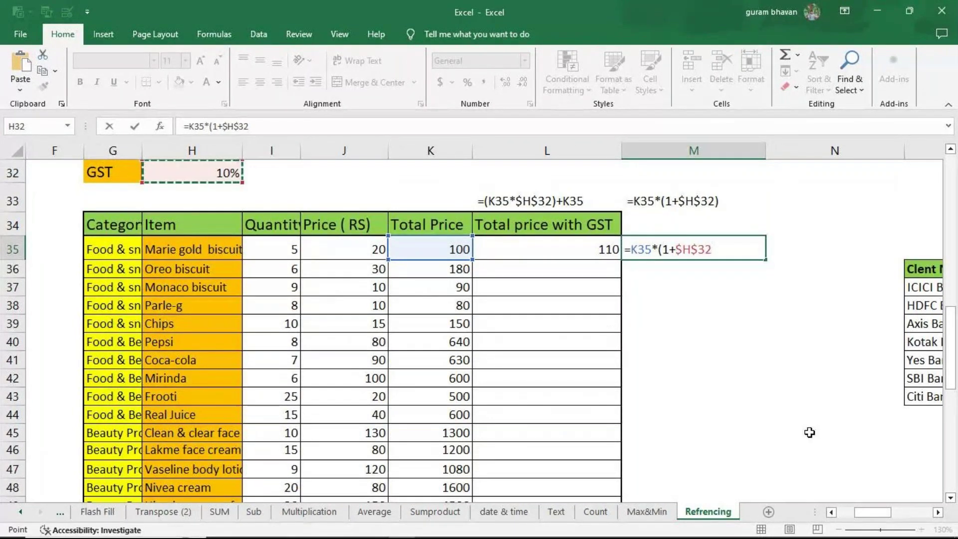
pyautogui.write(')')
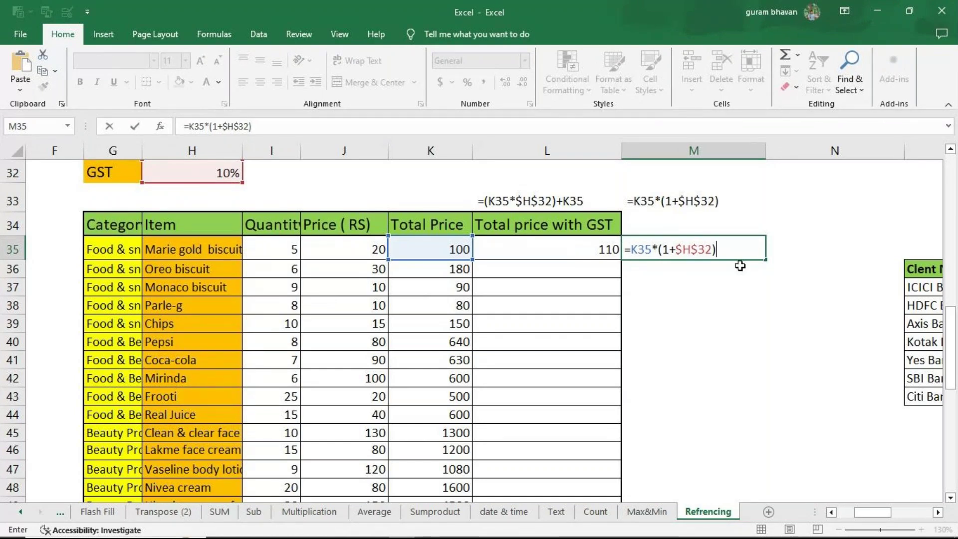
pyautogui.hotkey('ctrl', 'Return')
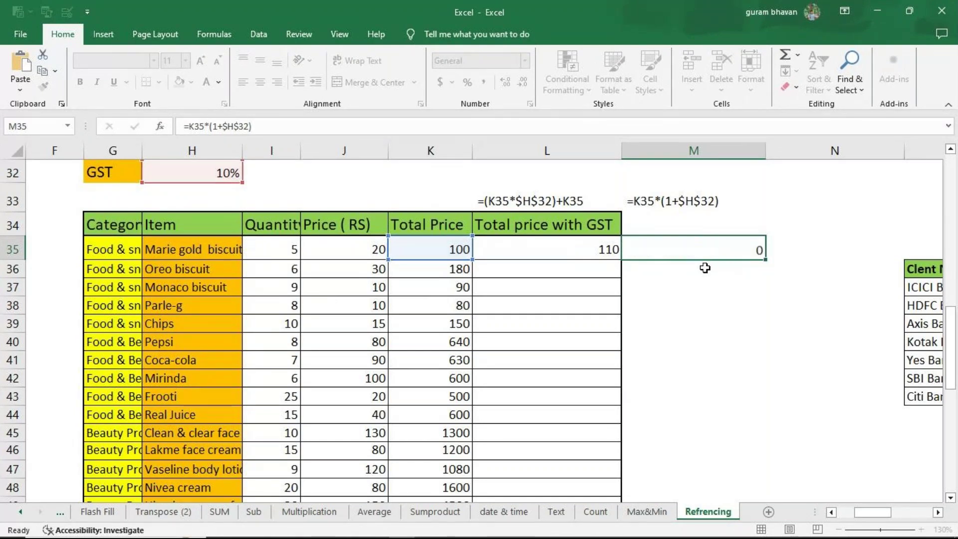
# Step: Compare the GST formula notes in L33 and M33
pyautogui.click(704, 268)
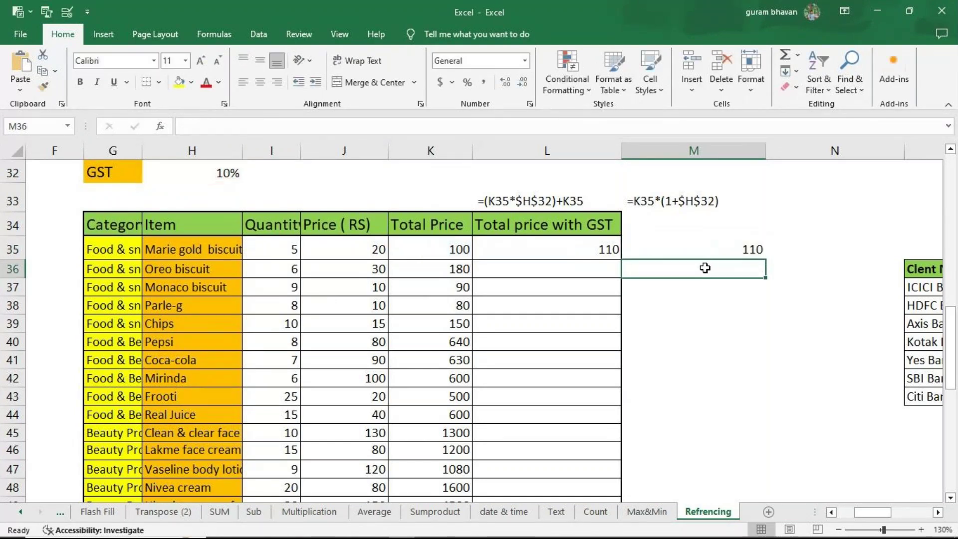
pyautogui.click(541, 208)
pyautogui.click(677, 205)
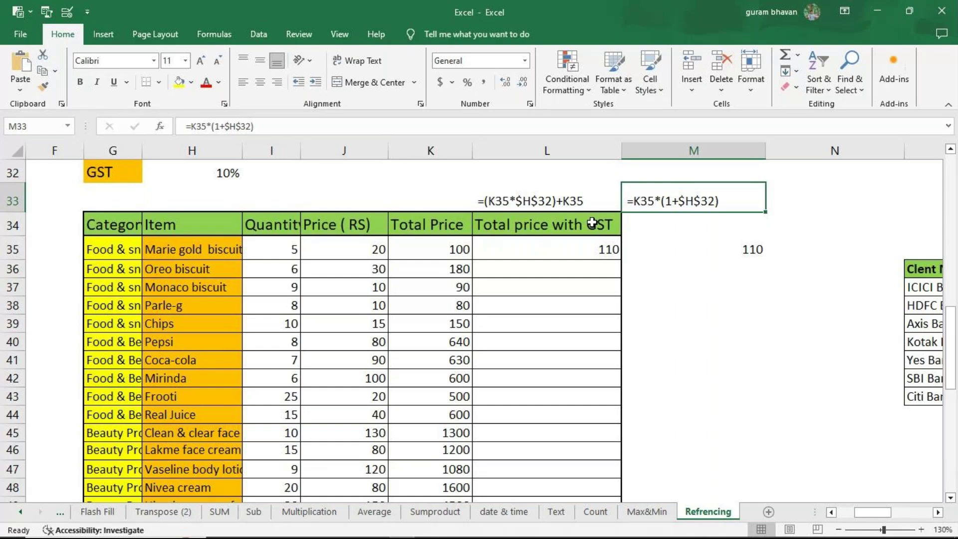
pyautogui.click(580, 203)
pyautogui.click(699, 205)
pyautogui.moveTo(882, 512); pyautogui.dragTo(868, 500)
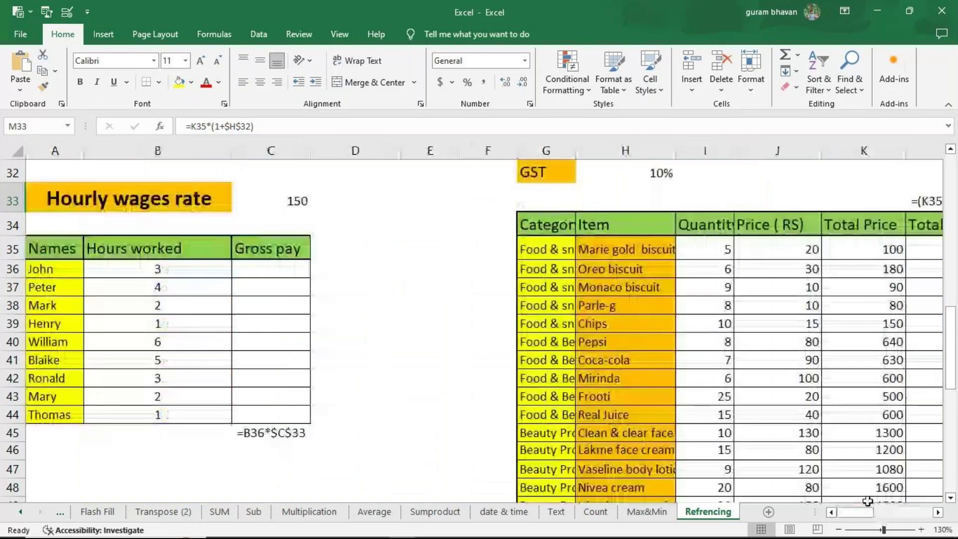
pyautogui.hscroll(5, 923, 501)
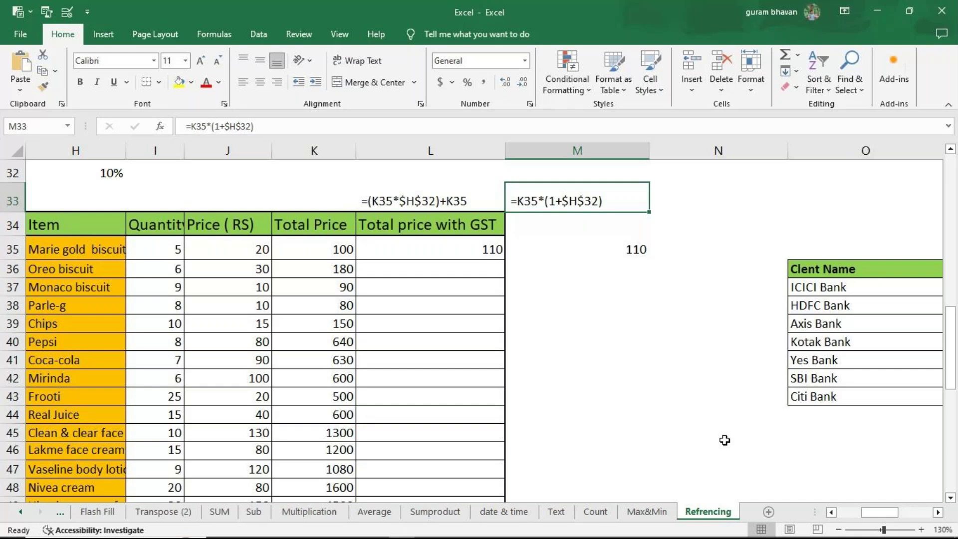
# Step: Return to the multiplication table and display B60's formula =$A60*B$59
pyautogui.scroll(-4, 507, 353)
pyautogui.scroll(-2, 507, 353)
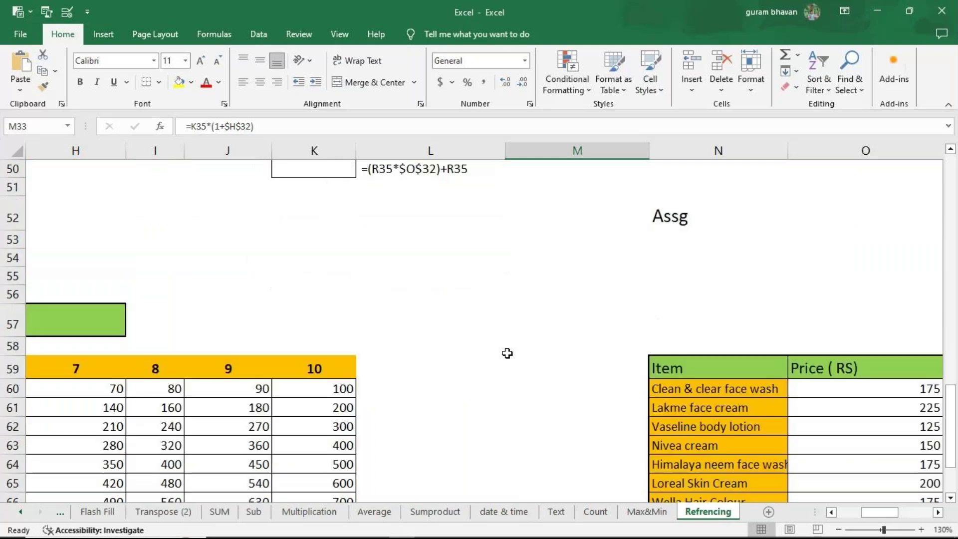
pyautogui.moveTo(882, 512); pyautogui.dragTo(848, 520)
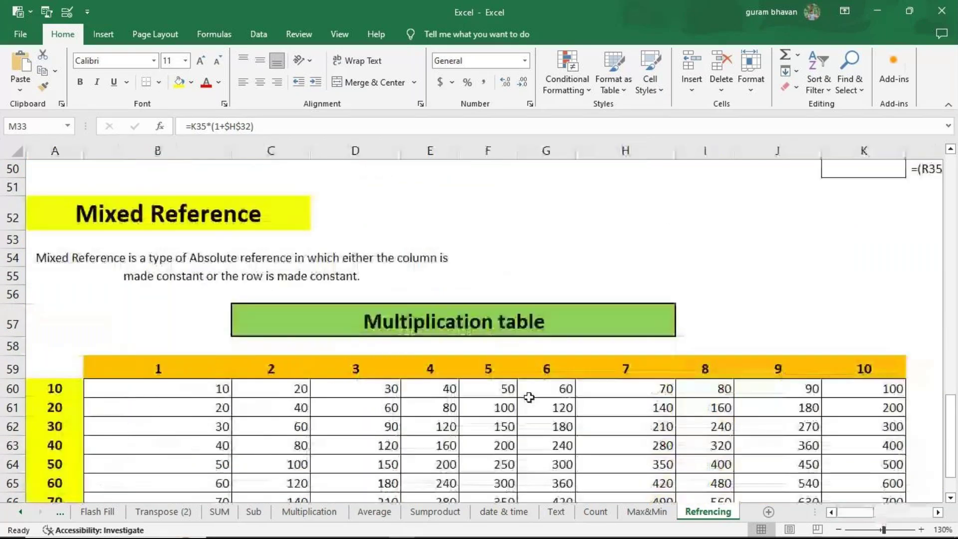
pyautogui.scroll(-1, 199, 299)
pyautogui.click(203, 315)
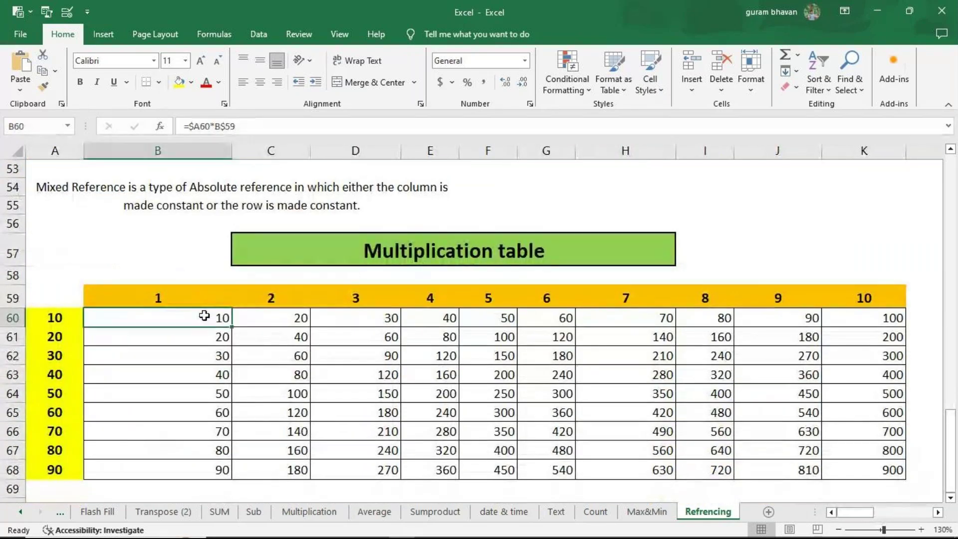
pyautogui.doubleClick(204, 316)
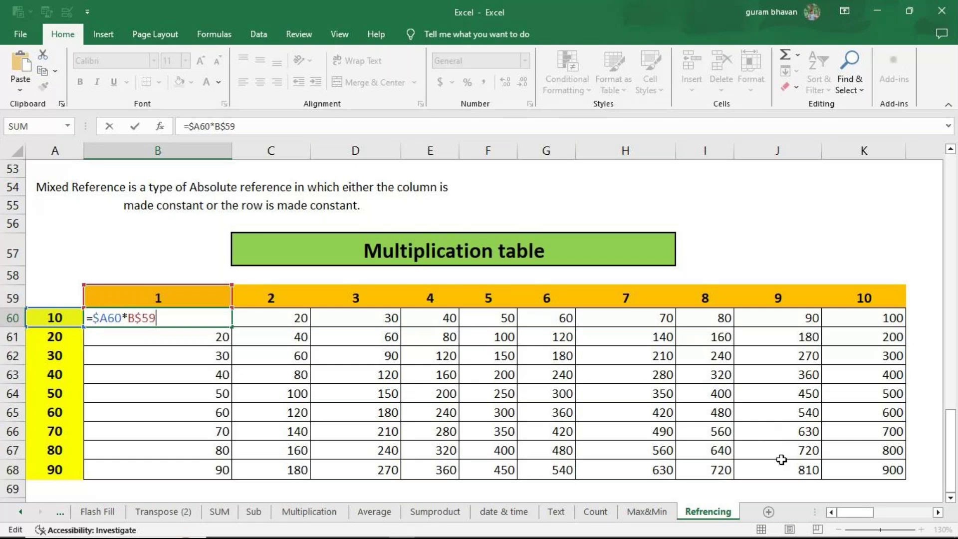
# Step: Scroll right to the Commission and Discount tables and select discount cell Y61
pyautogui.click(938, 512)
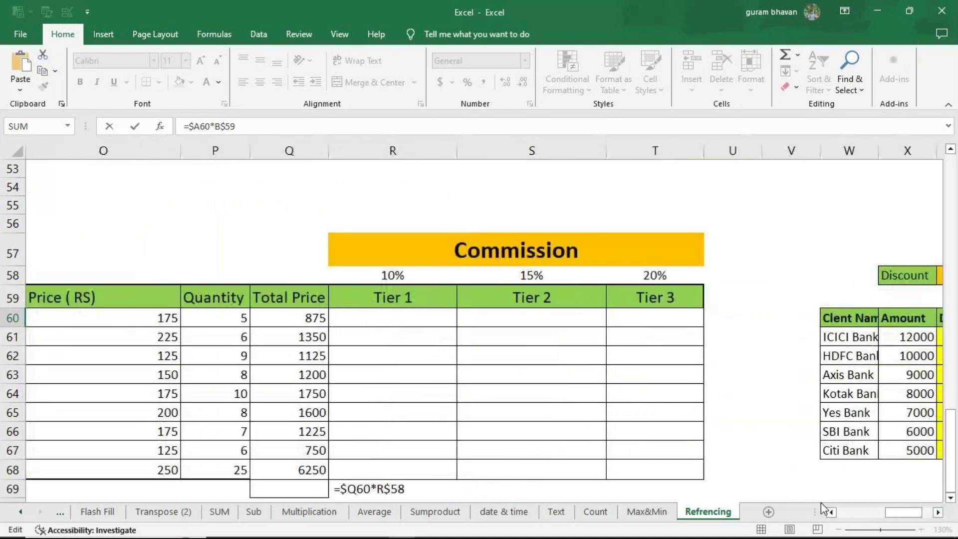
pyautogui.moveTo(890, 514); pyautogui.dragTo(897, 511)
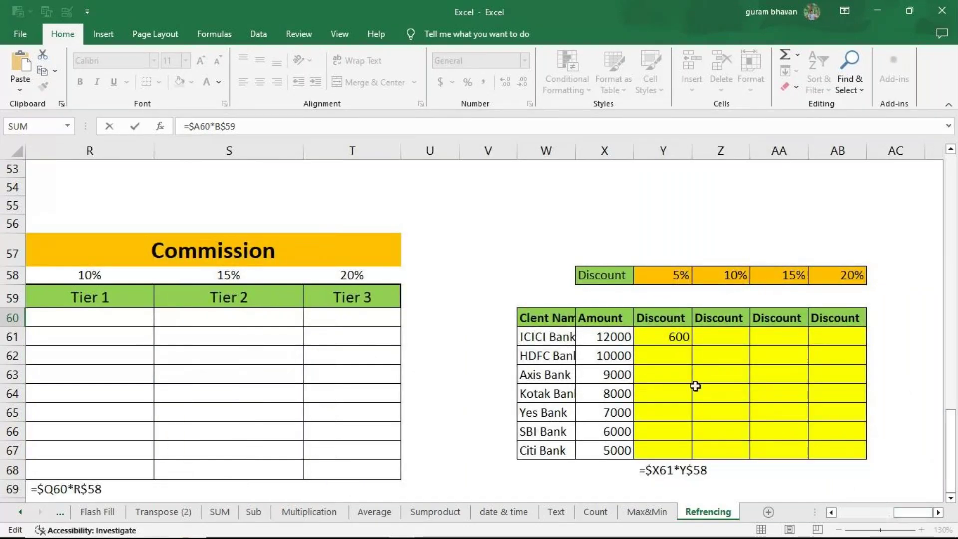
pyautogui.click(671, 336)
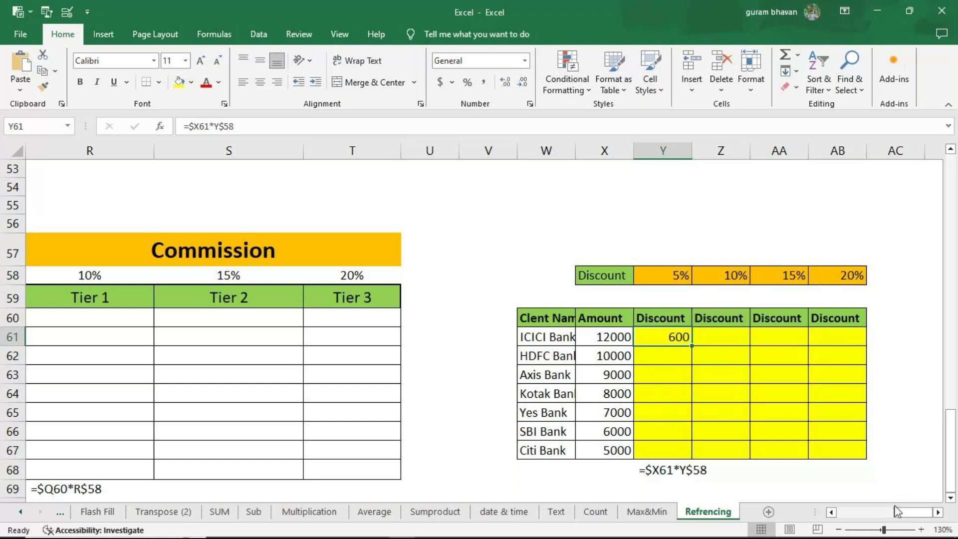
# Step: Clear the stray formula note under Tier 1 and the old Total Price values
pyautogui.moveTo(898, 511); pyautogui.dragTo(893, 512)
pyautogui.click(551, 494)
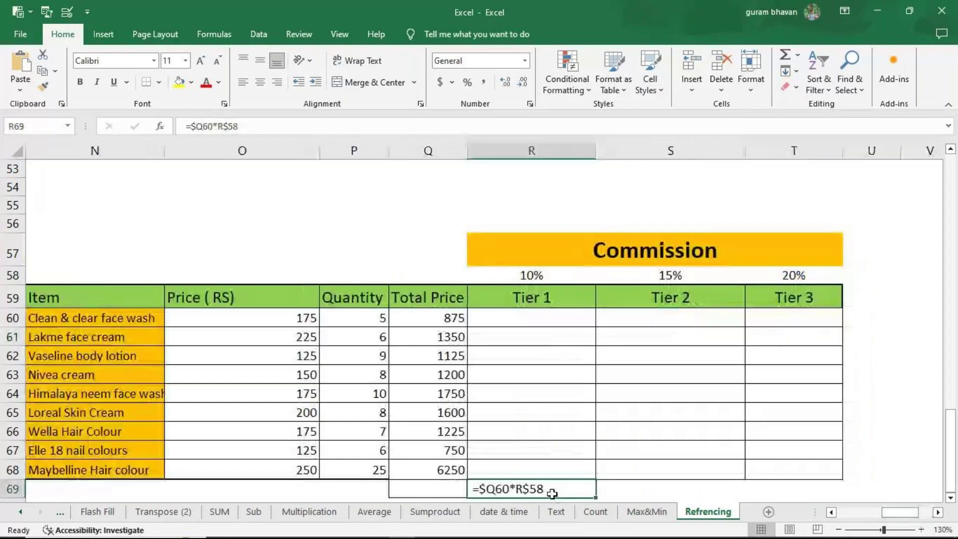
pyautogui.press('Delete')
pyautogui.moveTo(441, 318); pyautogui.dragTo(441, 470)
pyautogui.press('Delete')
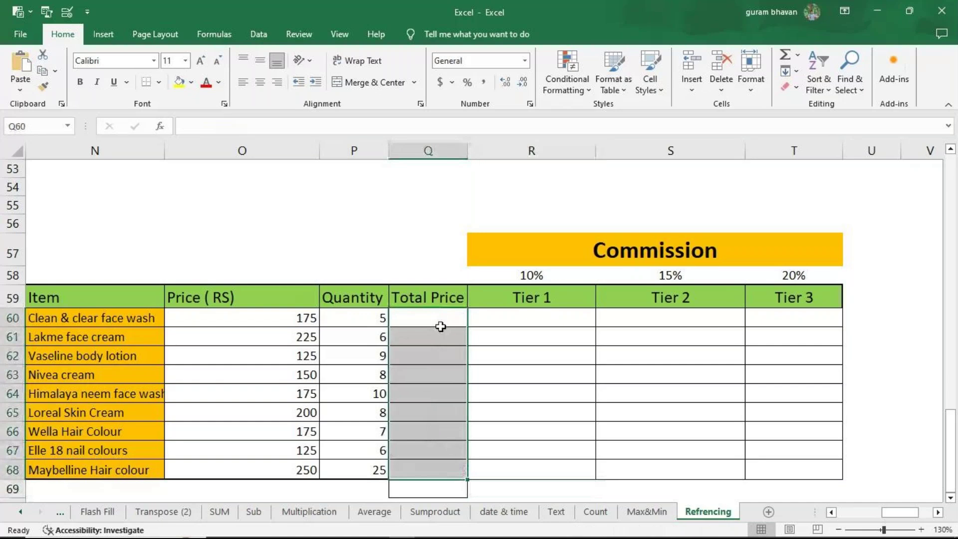
pyautogui.moveTo(438, 324); pyautogui.dragTo(441, 374)
# Step: Enter =P60*O60 in Q60 and fill it down to Q68 for all nine items
pyautogui.click(440, 320)
pyautogui.write('=')
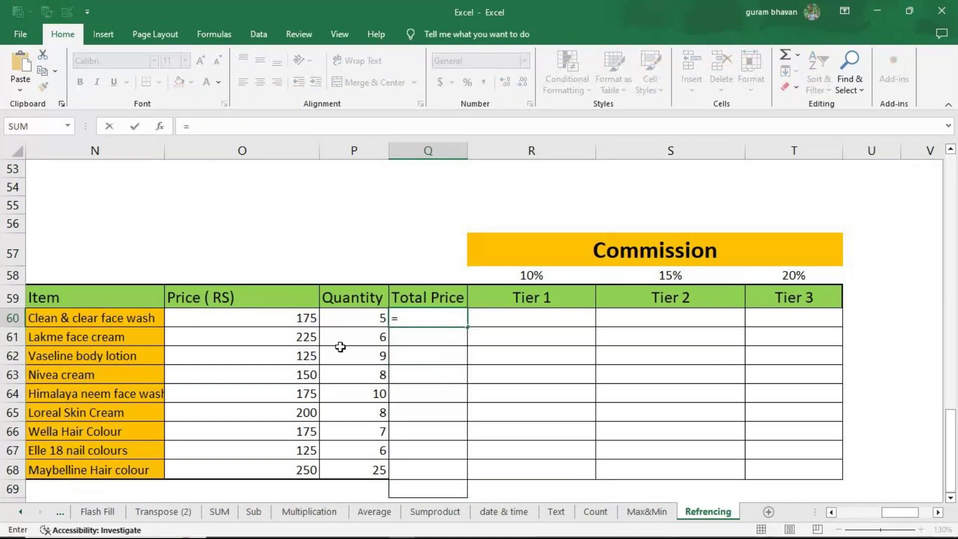
pyautogui.click(385, 318)
pyautogui.write('*')
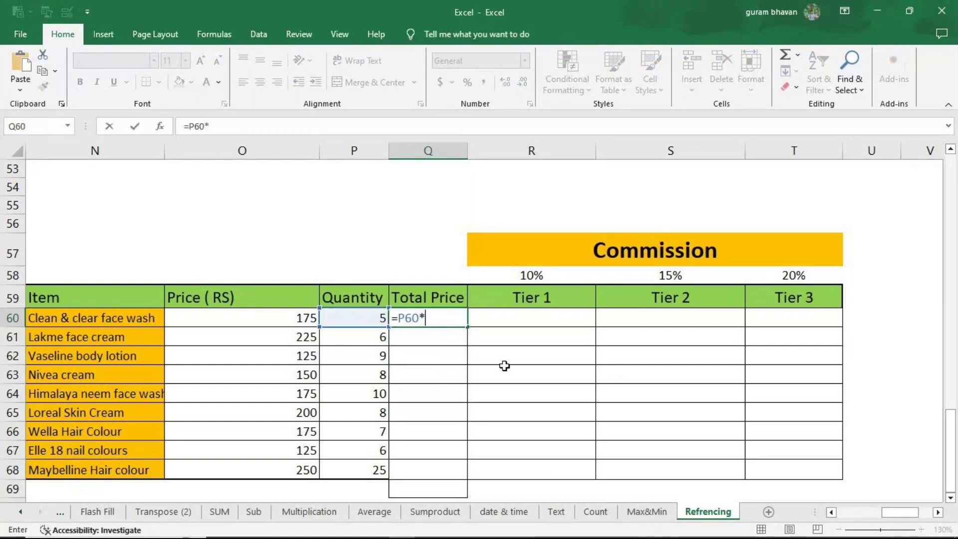
pyautogui.click(269, 321)
pyautogui.press('Return')
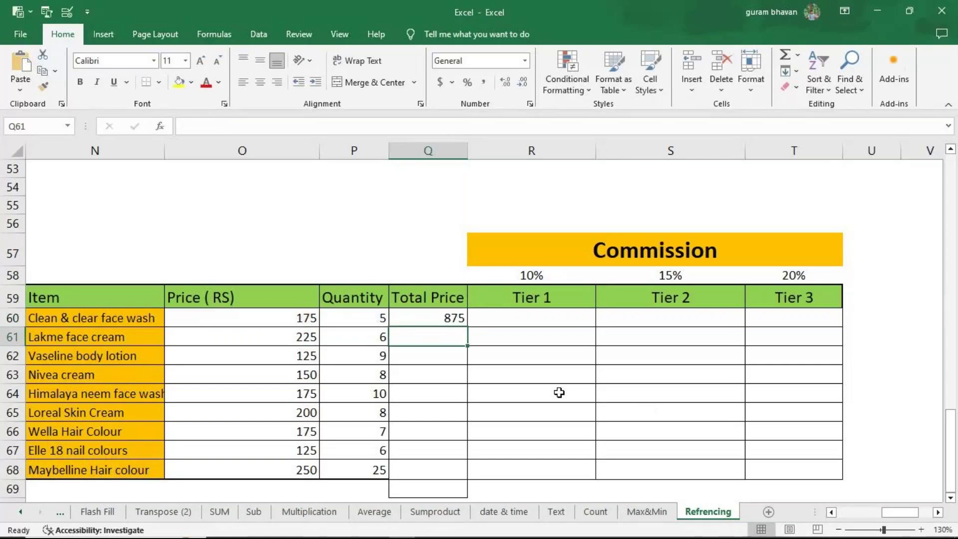
pyautogui.click(435, 317)
pyautogui.moveTo(468, 328); pyautogui.dragTo(445, 391)
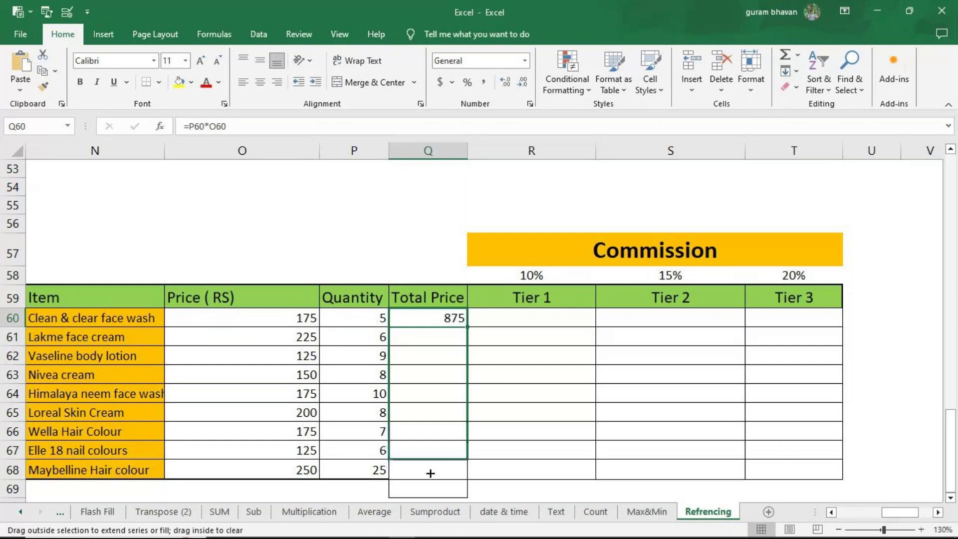
pyautogui.moveTo(430, 472); pyautogui.dragTo(430, 473)
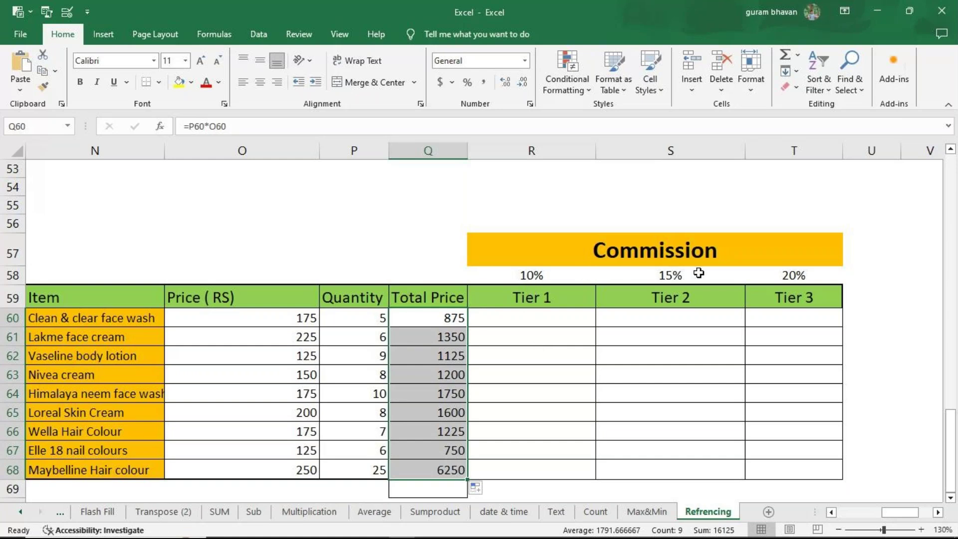
pyautogui.doubleClick(503, 321)
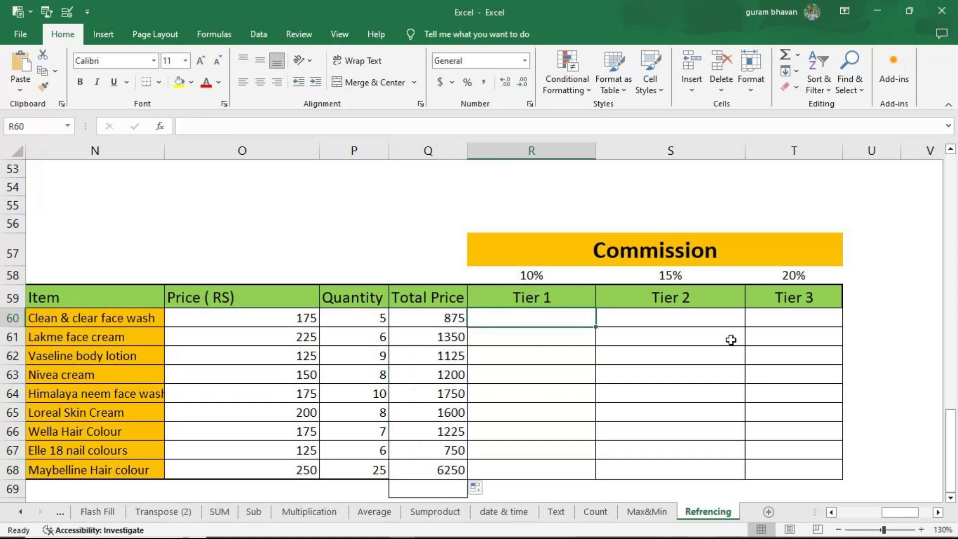
# Step: Begin R60's formula with the first Total Price as a column-locked reference, $Q60
pyautogui.write('=')
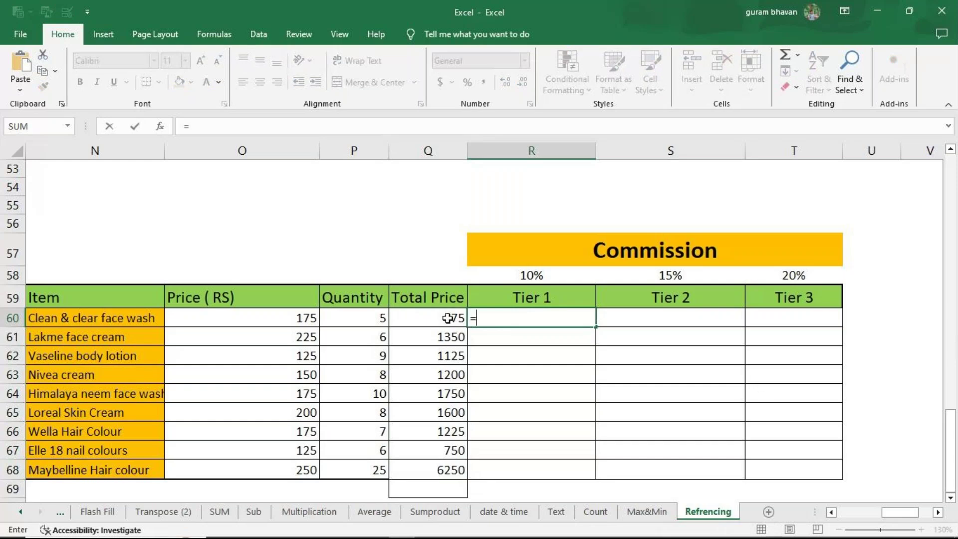
pyautogui.click(447, 318)
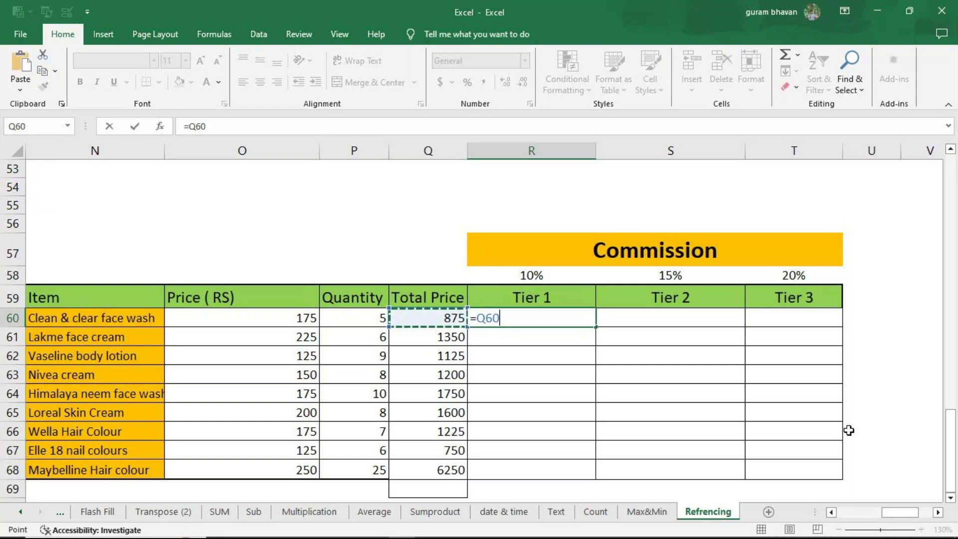
pyautogui.press('F4')
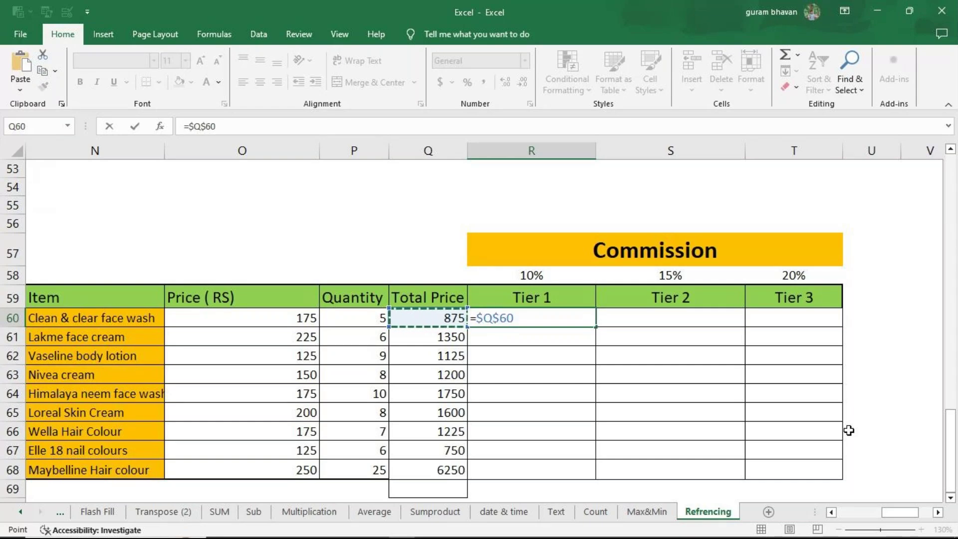
pyautogui.press('F4')
pyautogui.press('F4')
# Step: Append the multiply sign to =$Q60* and return from the desktop to reference R58
pyautogui.write('*')
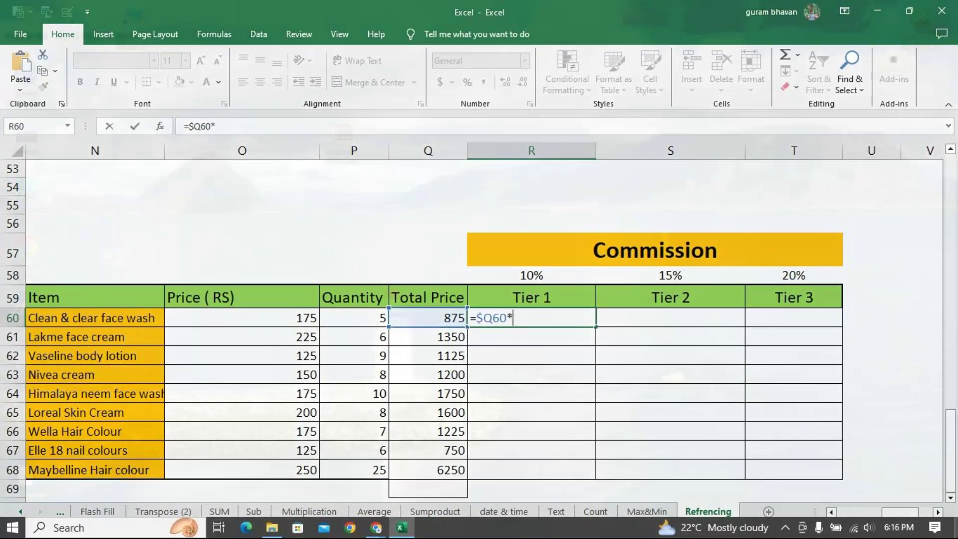
pyautogui.press('super+d')
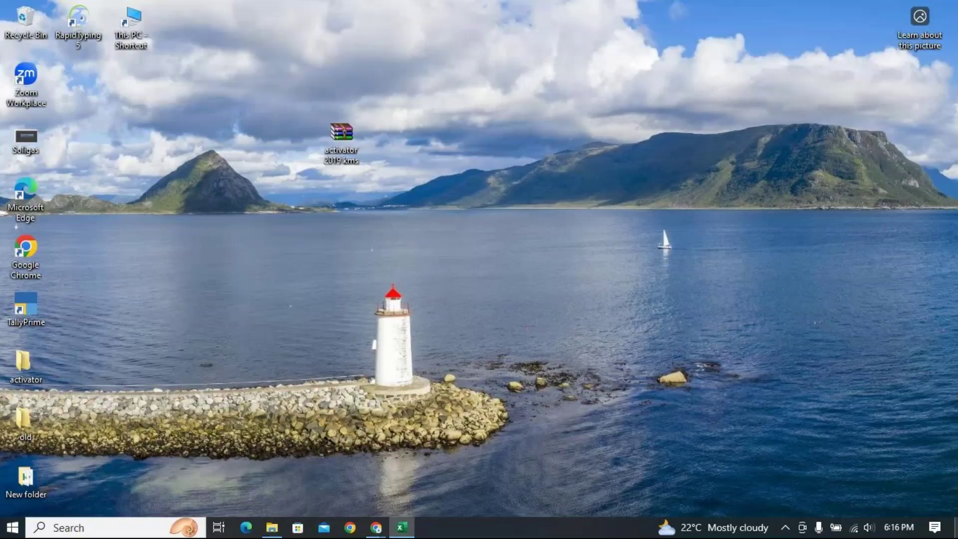
pyautogui.click(546, 280)
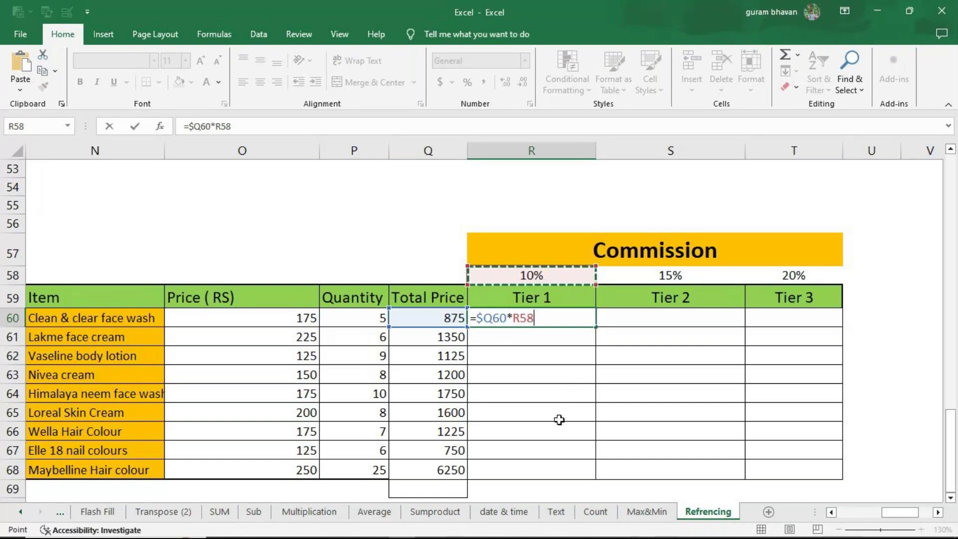
# Step: Lock the rate row as =$Q60*R$58, then fill it down to row 68 and across to Tier 3
pyautogui.press('F4')
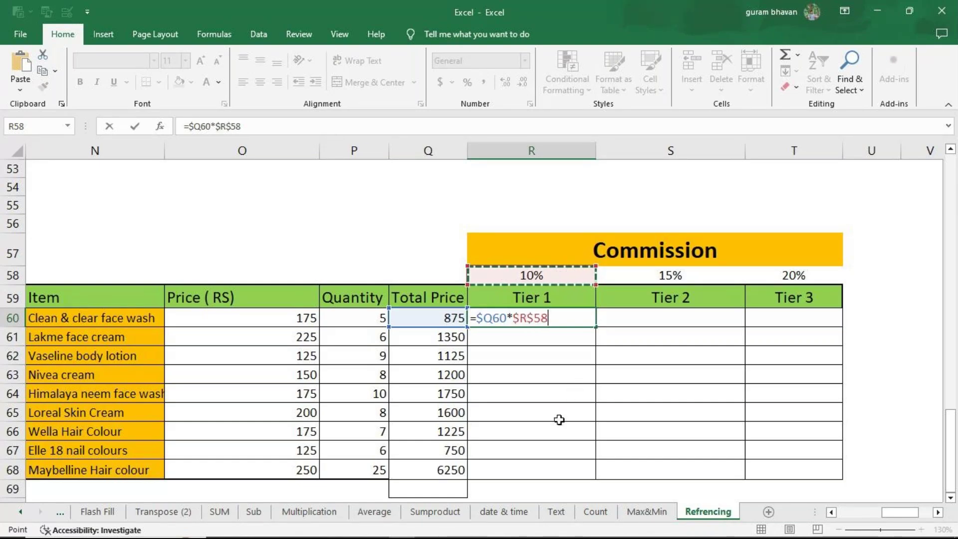
pyautogui.press('Return')
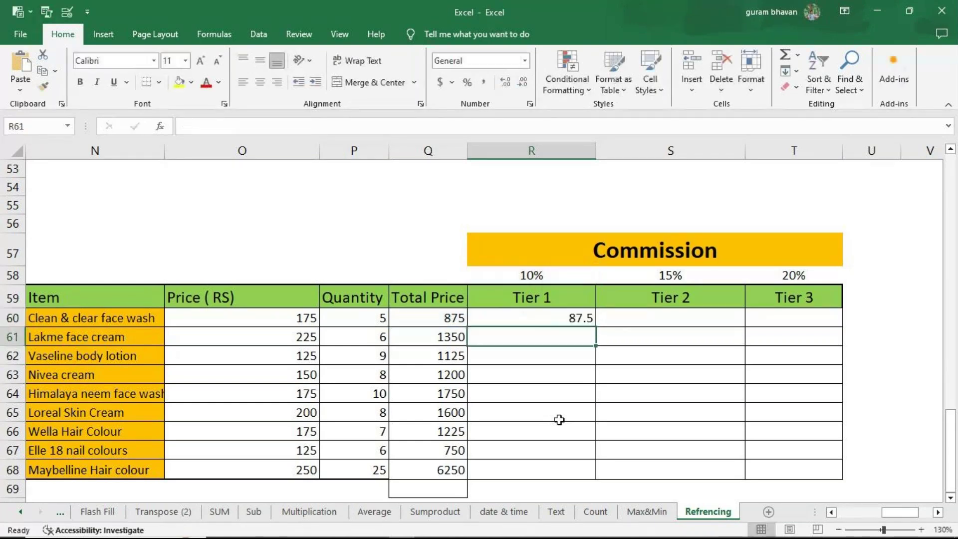
pyautogui.click(549, 319)
pyautogui.moveTo(596, 326); pyautogui.dragTo(573, 479)
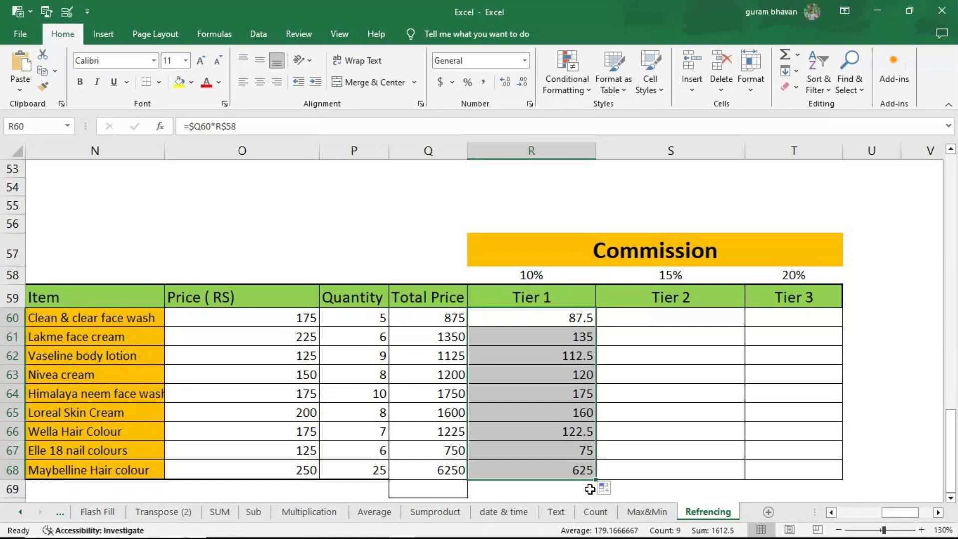
pyautogui.moveTo(590, 483); pyautogui.dragTo(808, 473)
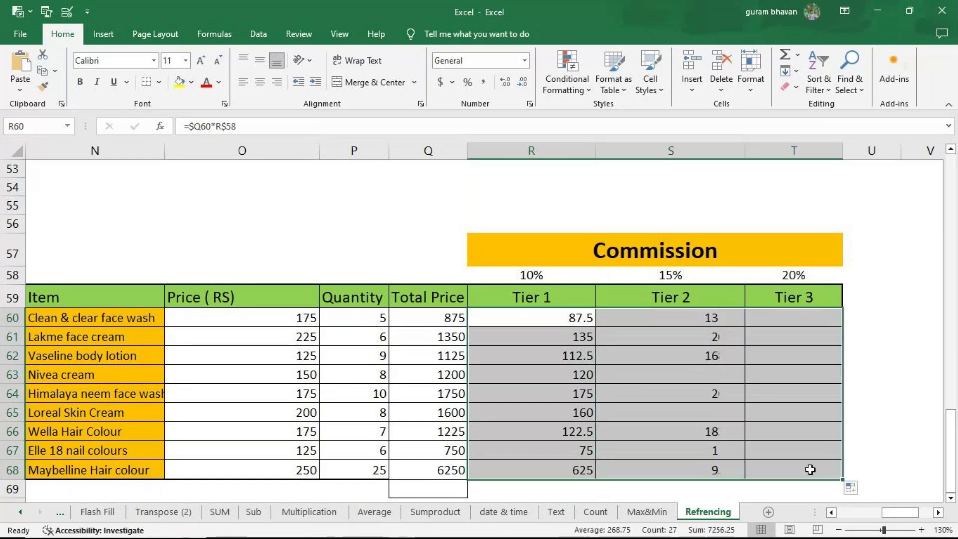
# Step: Inspect the Tier 1, Tier 2 and Tier 3 commission formulas to check their mixed references
pyautogui.click(541, 318)
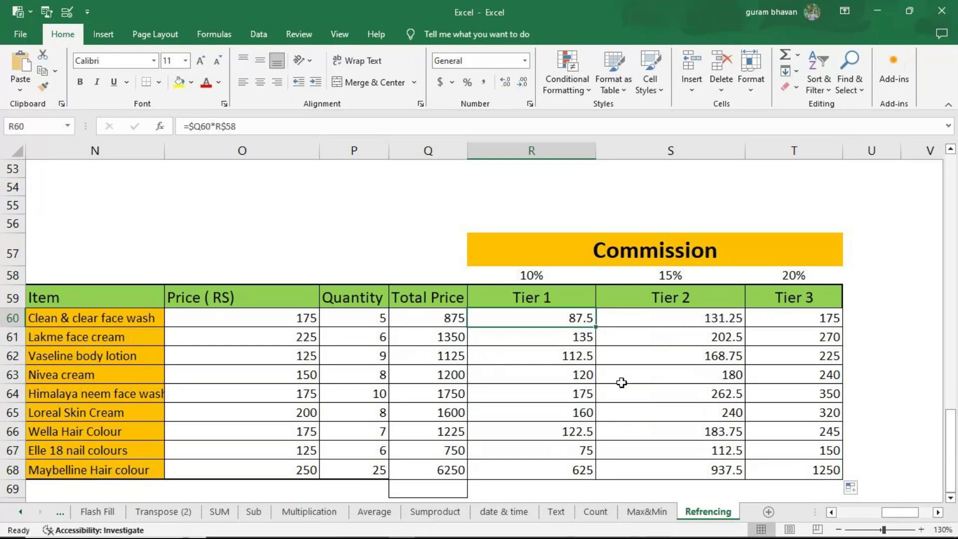
pyautogui.press('F2')
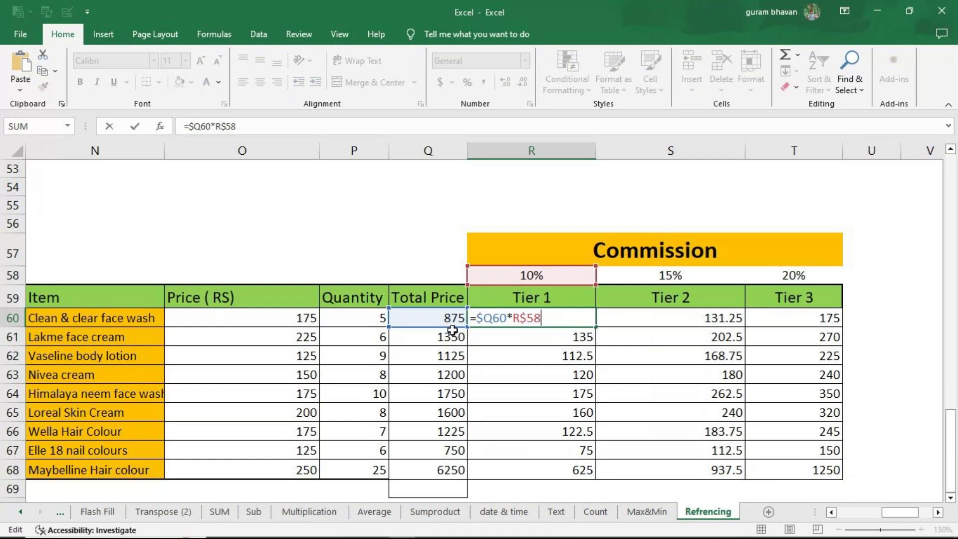
pyautogui.press('Return')
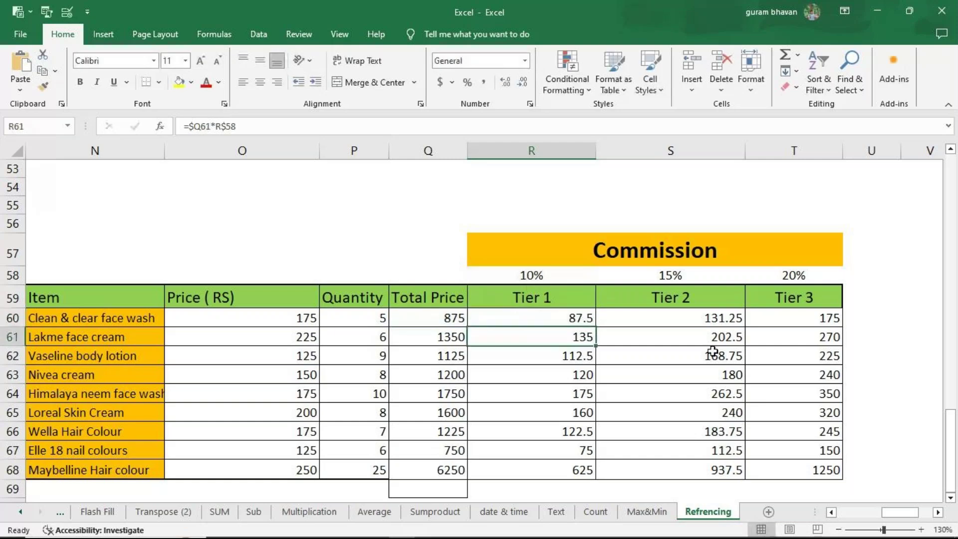
pyautogui.click(704, 320)
pyautogui.doubleClick(704, 320)
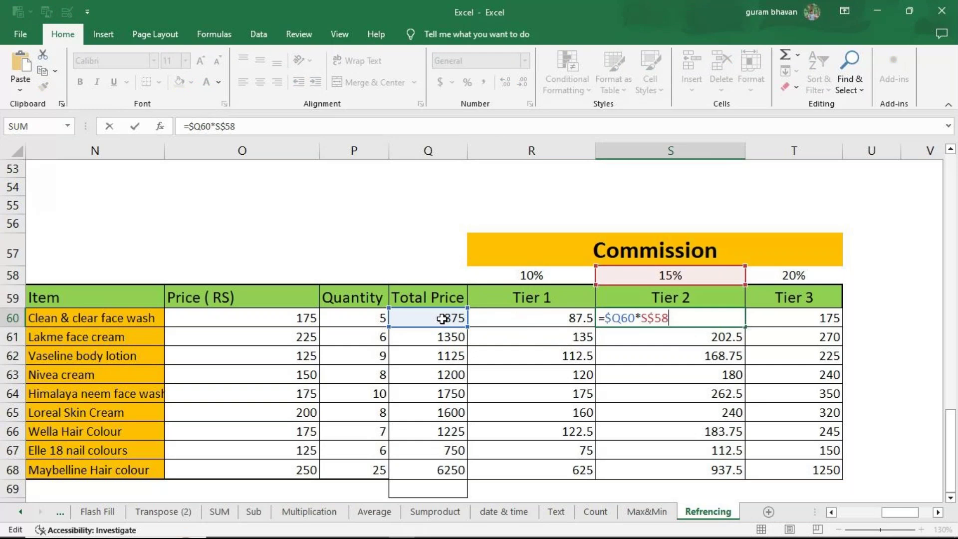
pyautogui.click(793, 321)
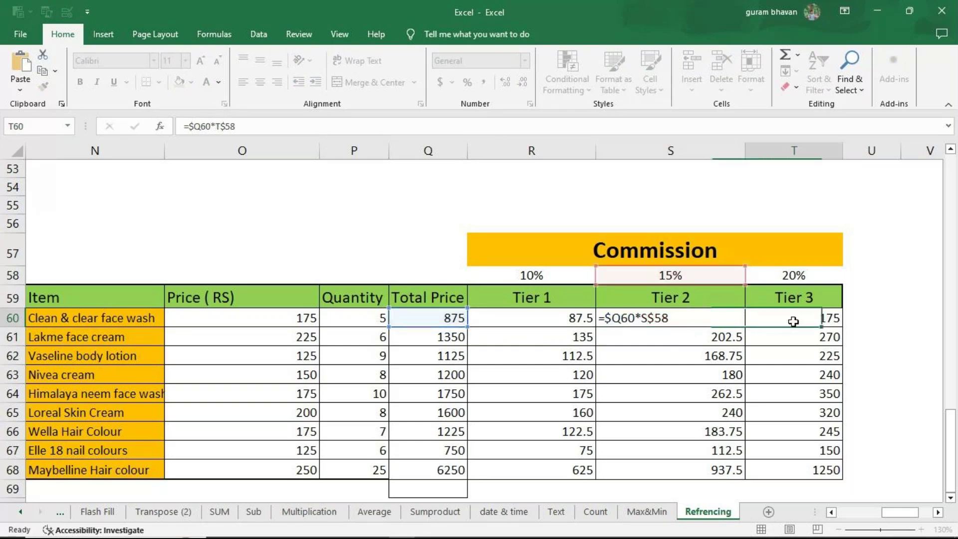
pyautogui.doubleClick(793, 322)
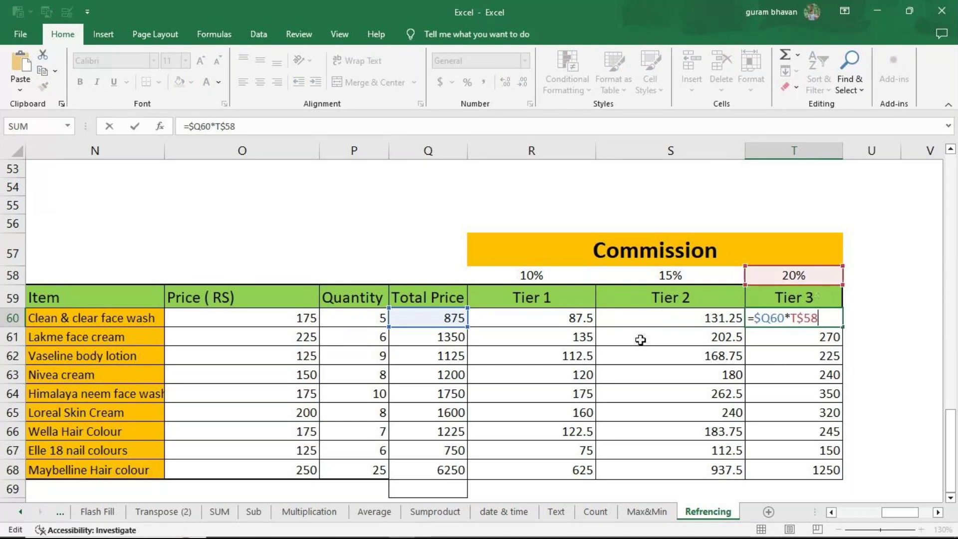
pyautogui.click(513, 315)
pyautogui.press('F2')
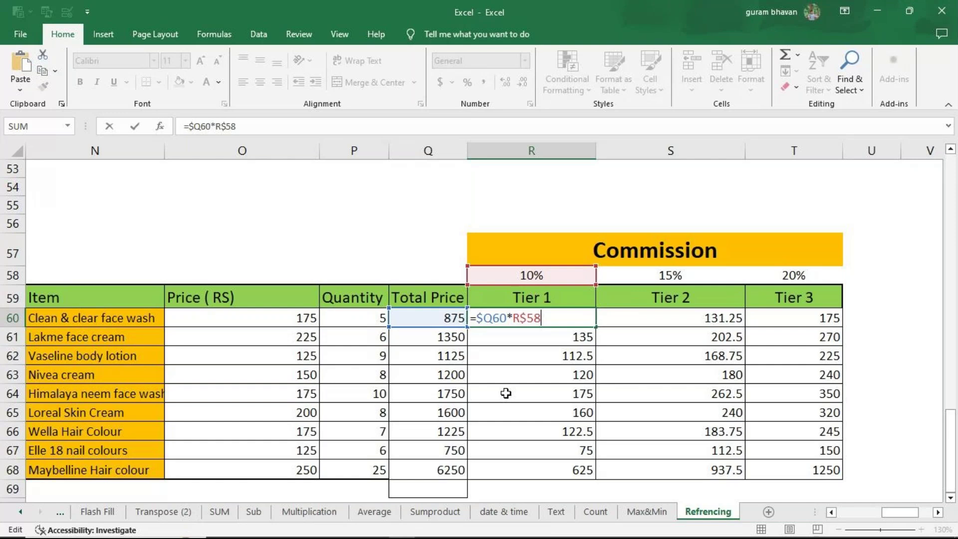
# Step: Close the current Excel workbook without saving changes
pyautogui.click(802, 452)
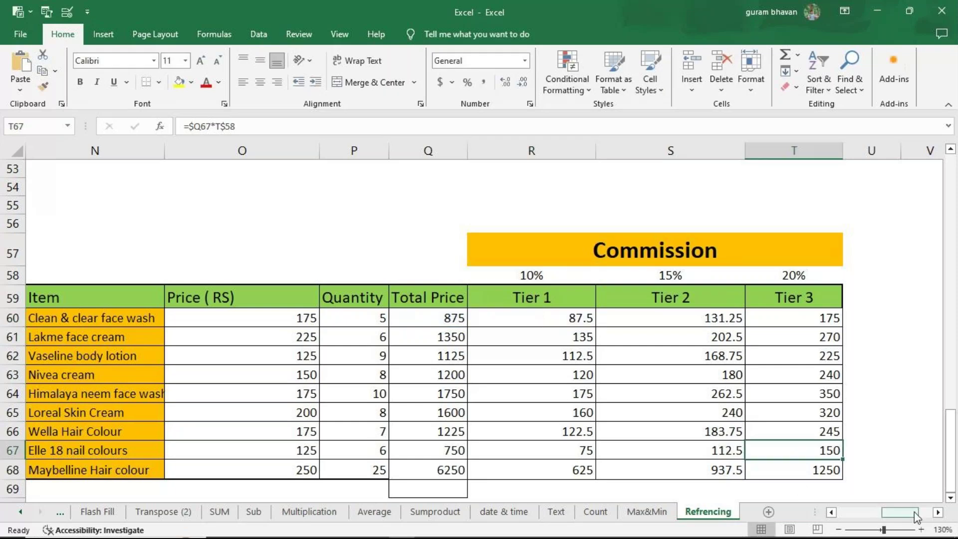
pyautogui.hscroll(5, 808, 449)
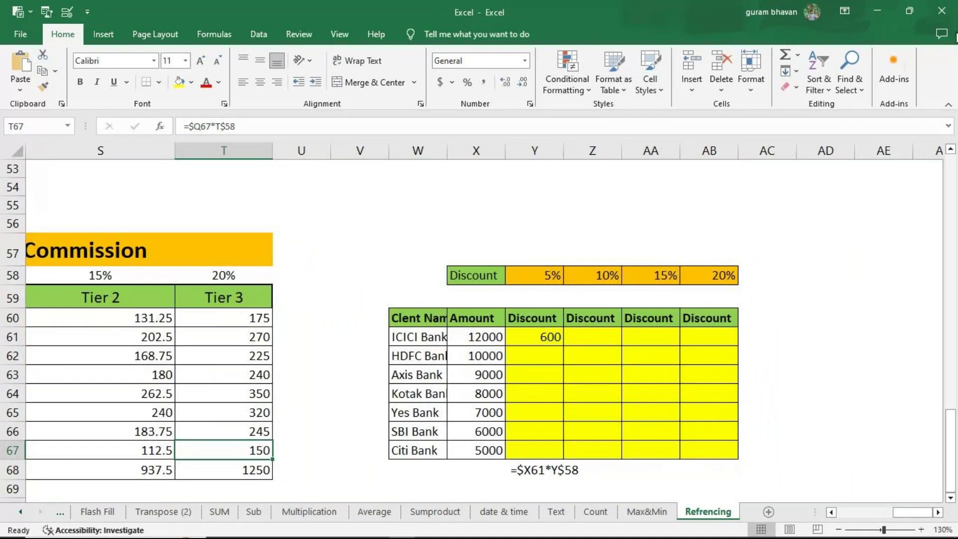
pyautogui.hotkey('alt', 'F4')
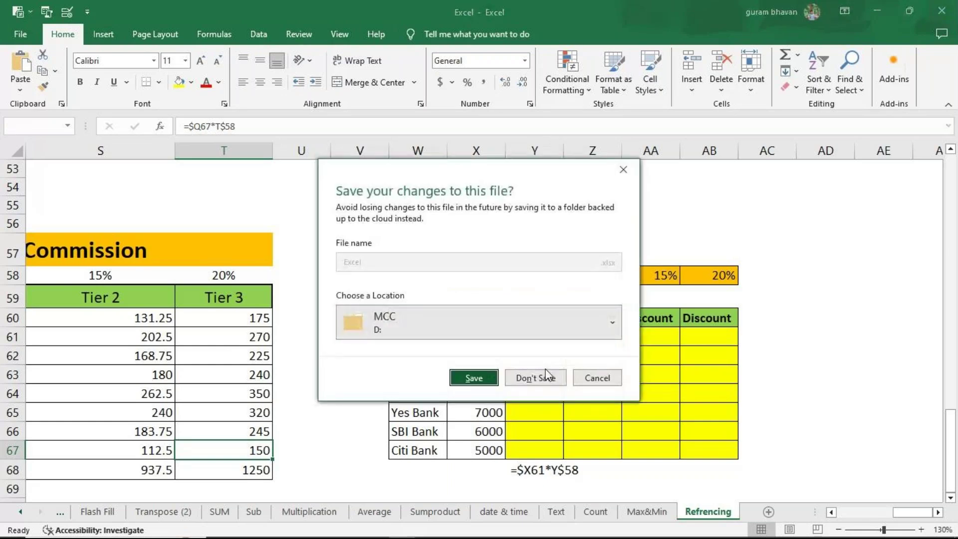
pyautogui.click(547, 377)
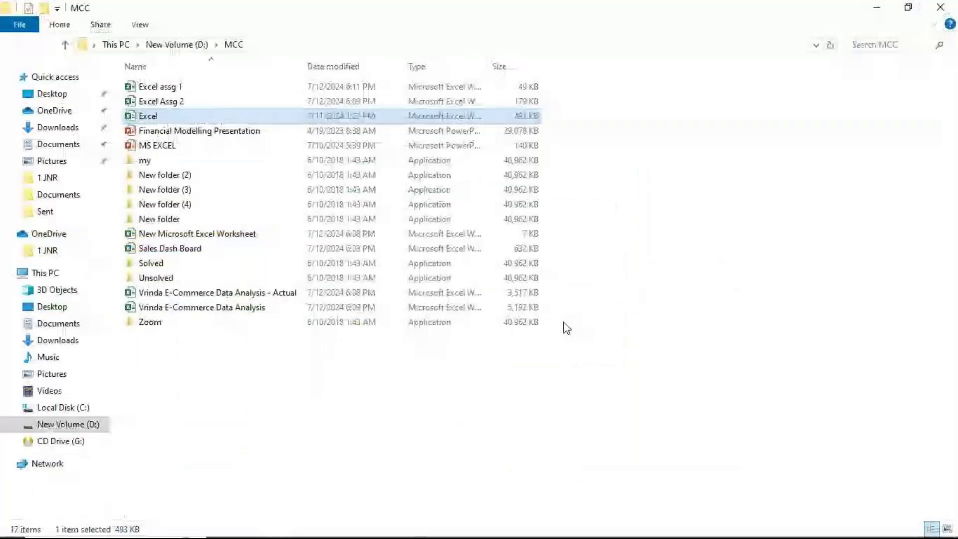
# Step: Reopen the Vrinda E-Commerce Data Analysis workbook, entering its password
pyautogui.doubleClick(223, 308)
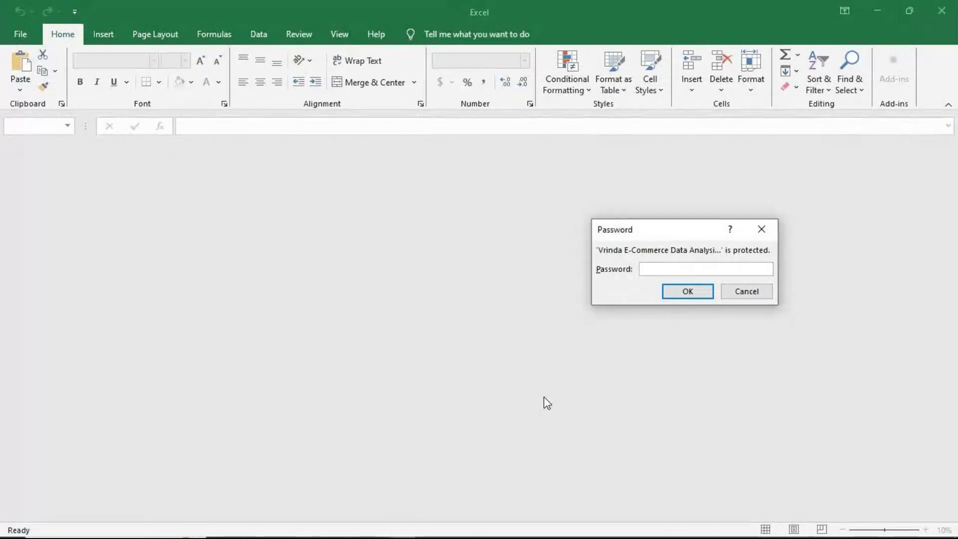
pyautogui.write('12345678')
pyautogui.press('Return')
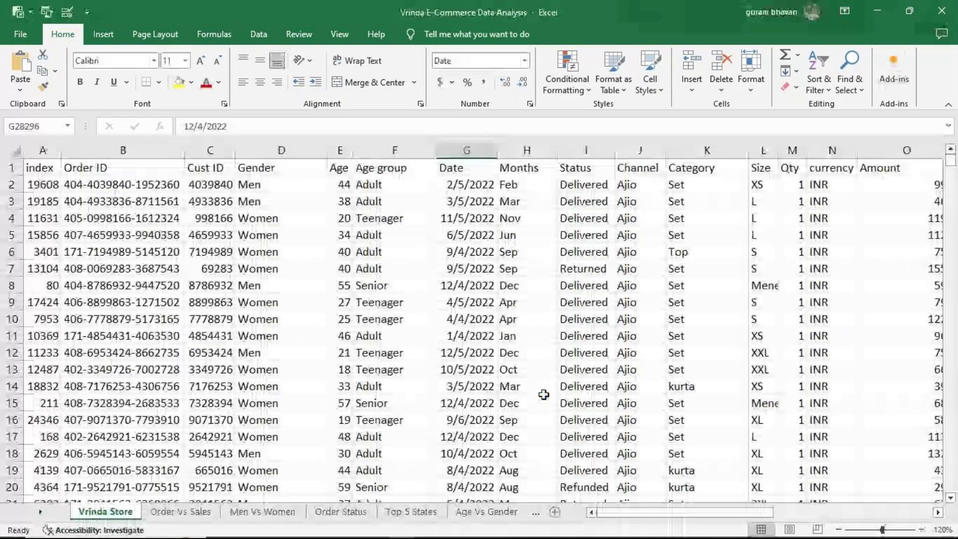
# Step: Scroll the sheet tabs and switch to the Report dashboard sheet
pyautogui.click(47, 515)
pyautogui.click(40, 512)
pyautogui.click(504, 513)
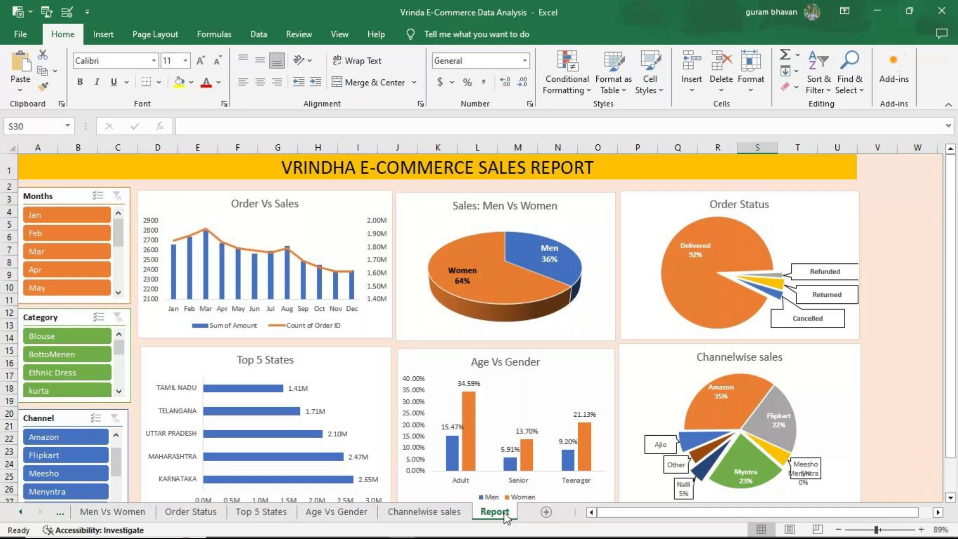
pyautogui.click(20, 512)
pyautogui.click(20, 512)
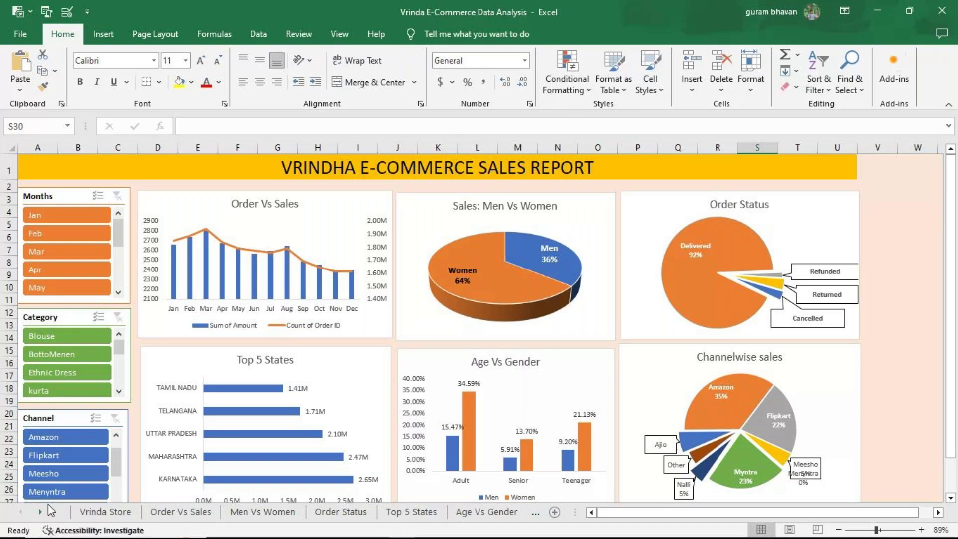
# Step: On the Channelwise sales sheet, delete the pie chart's Menyntra 0% data label
pyautogui.click(41, 512)
pyautogui.click(41, 512)
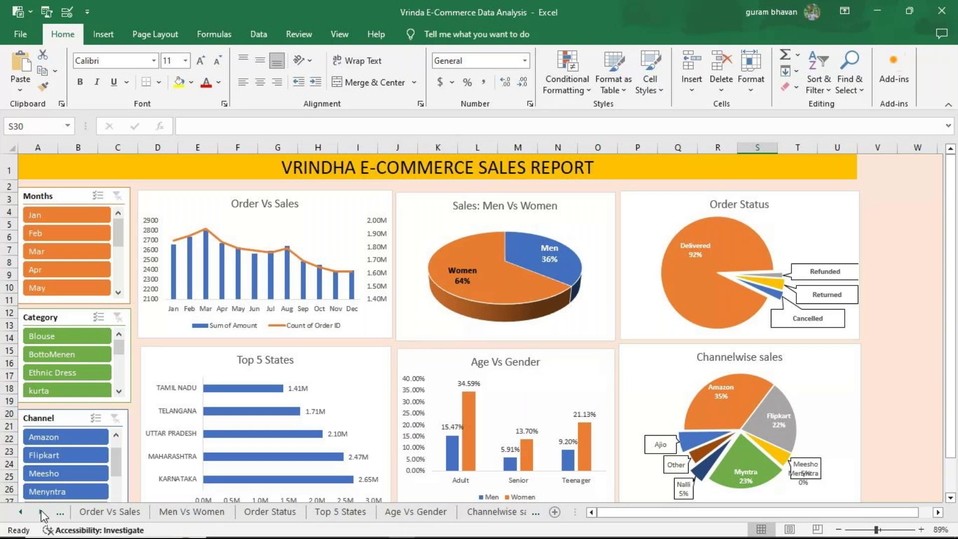
pyautogui.click(41, 511)
pyautogui.click(455, 512)
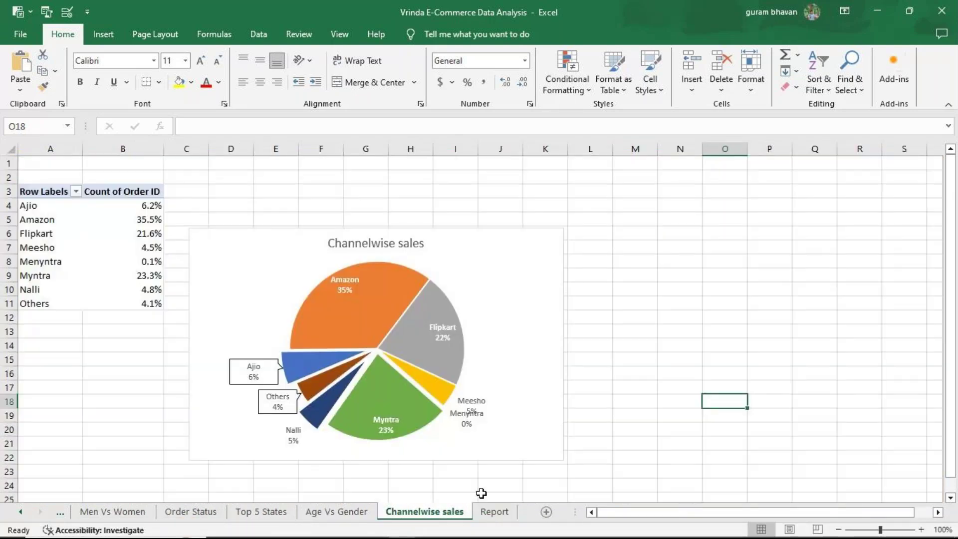
pyautogui.click(465, 427)
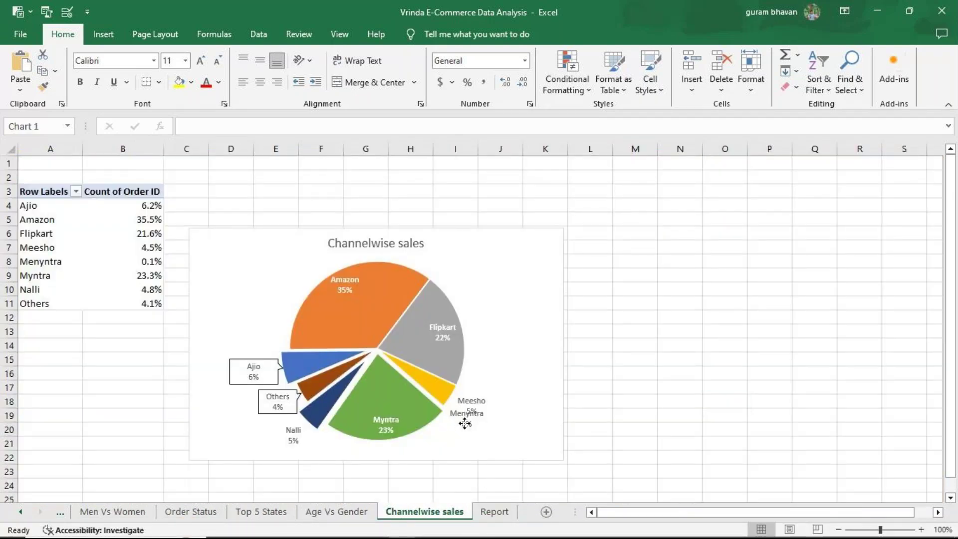
pyautogui.click(467, 425)
pyautogui.press('Delete')
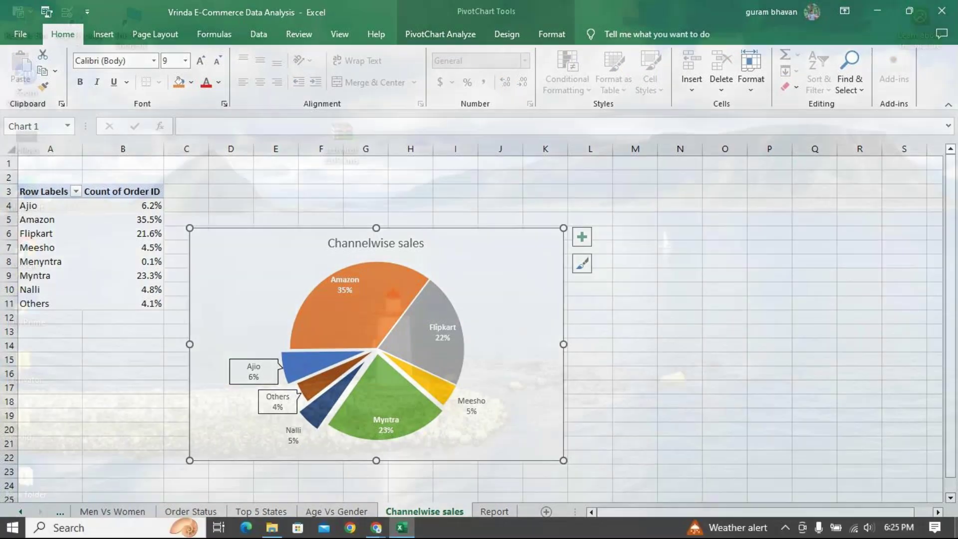
pyautogui.press('super+d')
pyautogui.press('super+d')
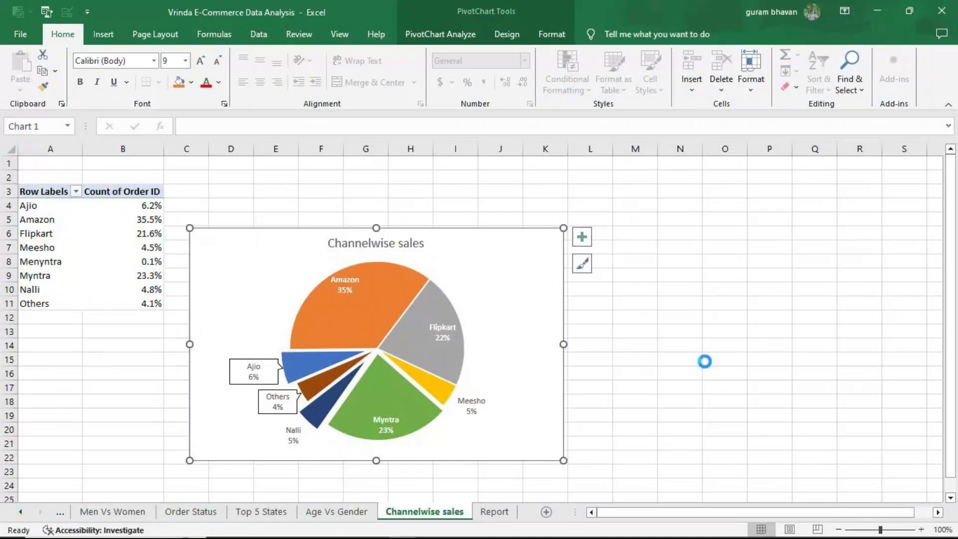
# Step: Move the Channelwise chart's Meesho 5% label beside its slice, save, and scroll back to Vrinda Store
pyautogui.click(505, 510)
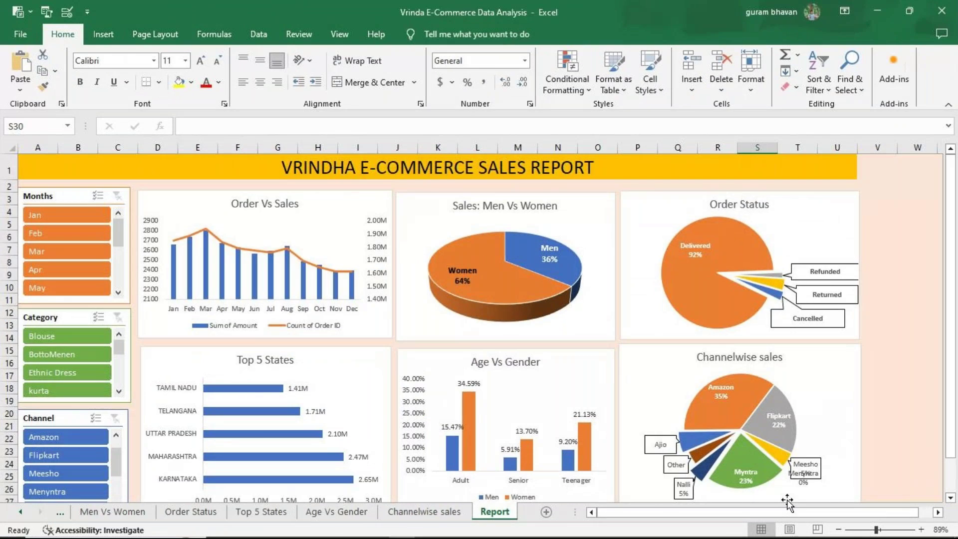
pyautogui.click(805, 480)
pyautogui.moveTo(807, 482); pyautogui.dragTo(806, 479)
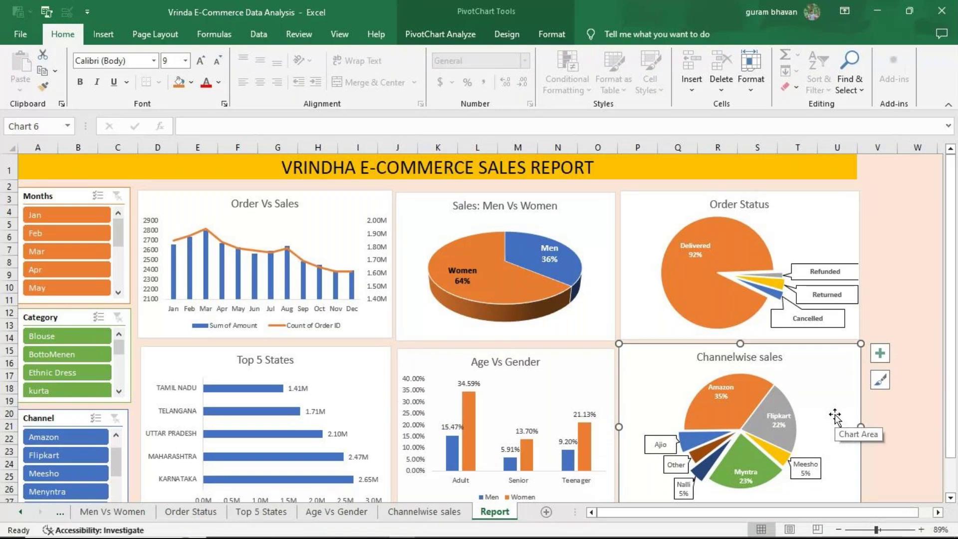
pyautogui.hotkey('ctrl', 's')
pyautogui.click(23, 513)
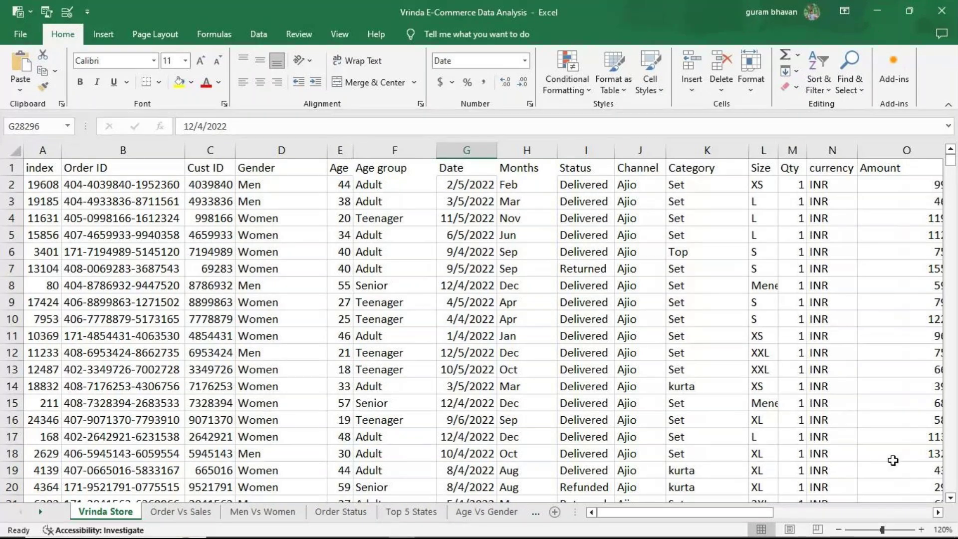
# Step: Auto-fit the Amount, ship-city and ship-state columns (O–Q) and widen column A slightly
pyautogui.scroll(-2, 892, 459)
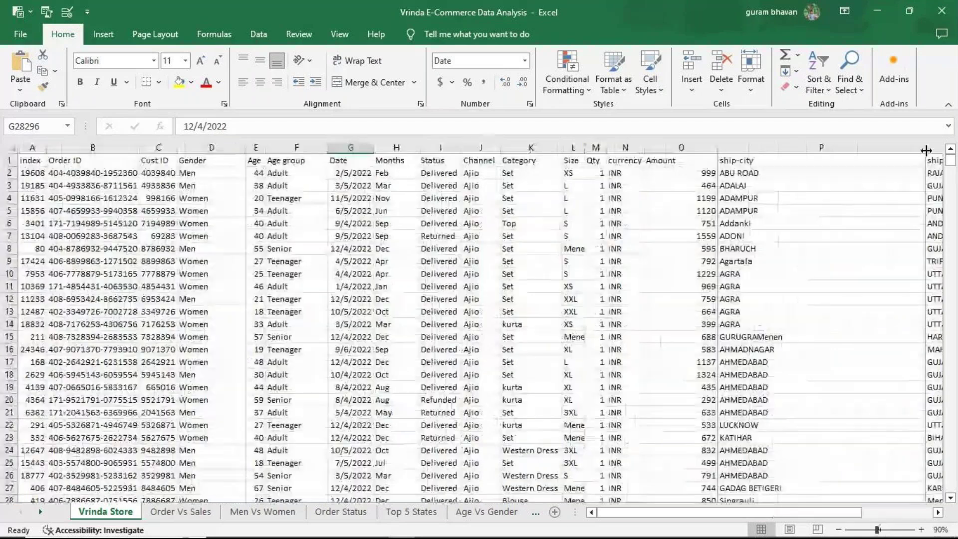
pyautogui.doubleClick(925, 150)
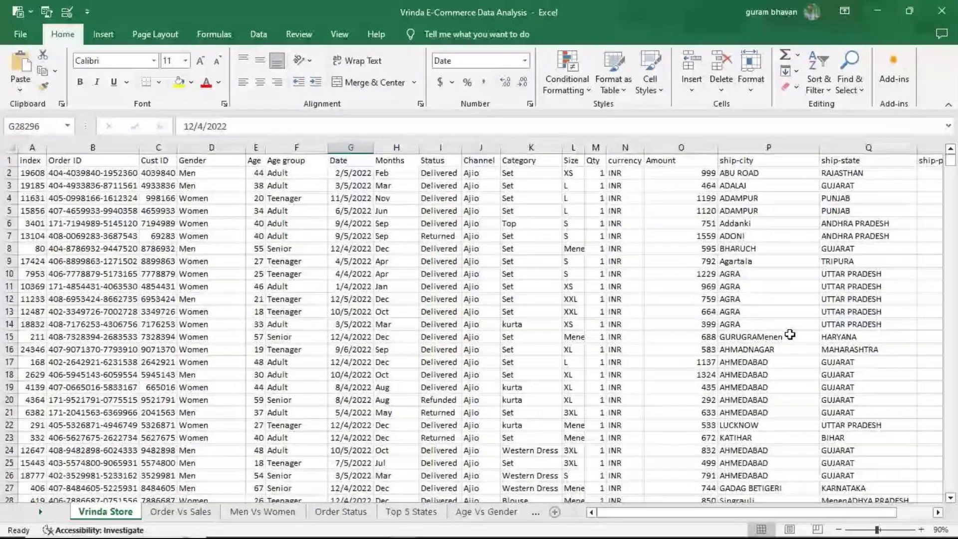
pyautogui.doubleClick(713, 149)
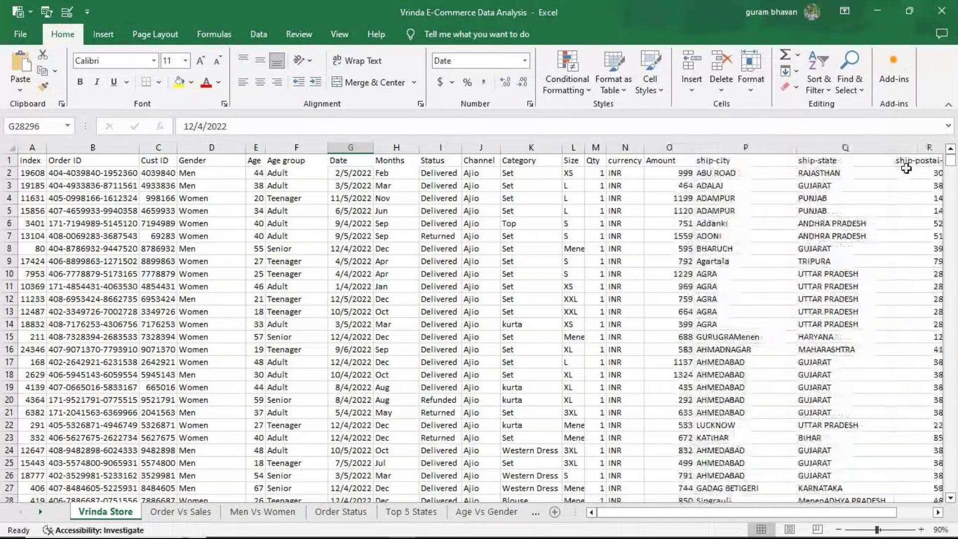
pyautogui.moveTo(795, 150); pyautogui.dragTo(794, 150)
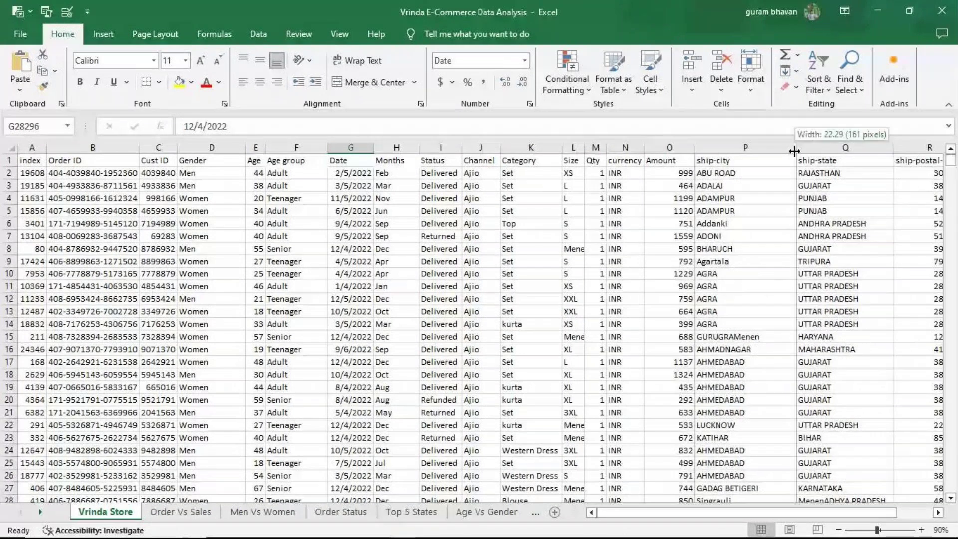
pyautogui.doubleClick(794, 151)
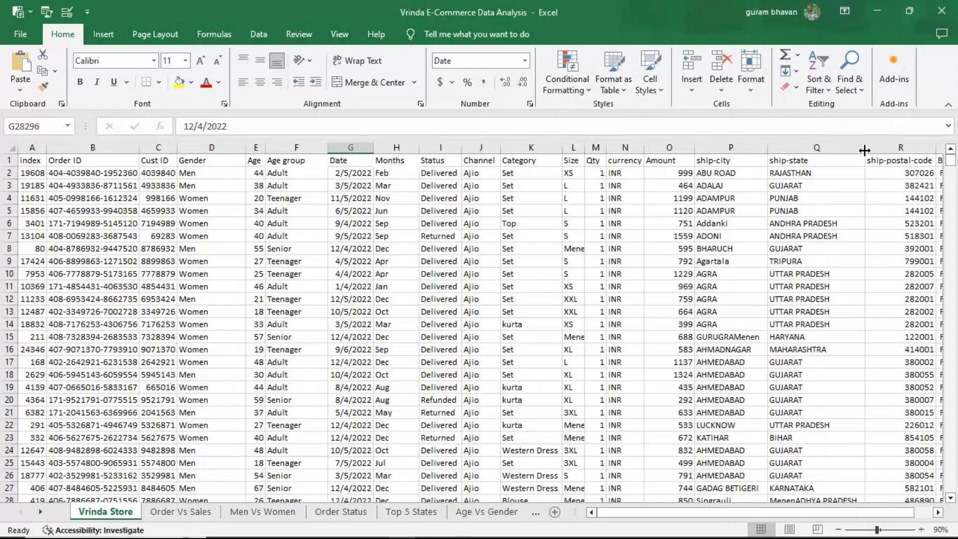
pyautogui.doubleClick(864, 150)
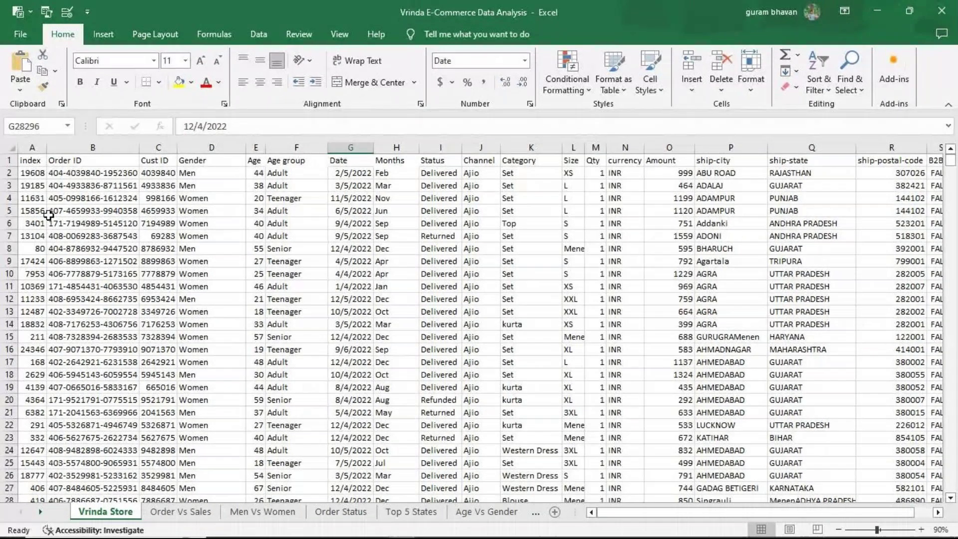
pyautogui.moveTo(46, 150); pyautogui.dragTo(56, 149)
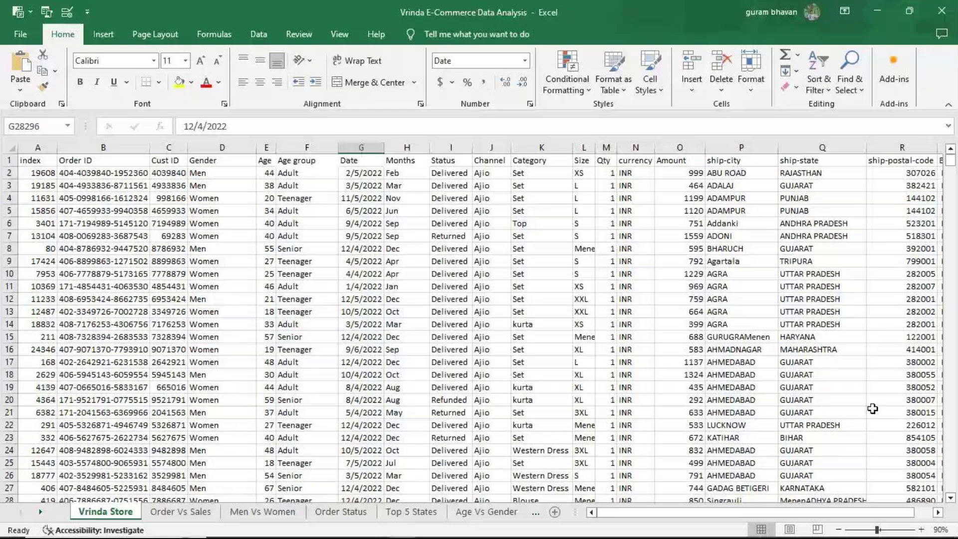
pyautogui.doubleClick(938, 513)
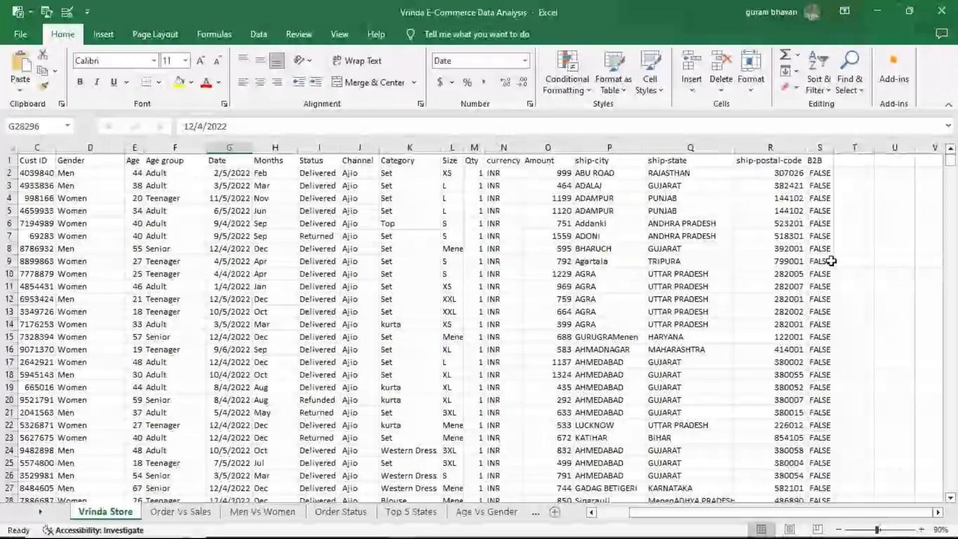
pyautogui.moveTo(754, 514); pyautogui.dragTo(655, 522)
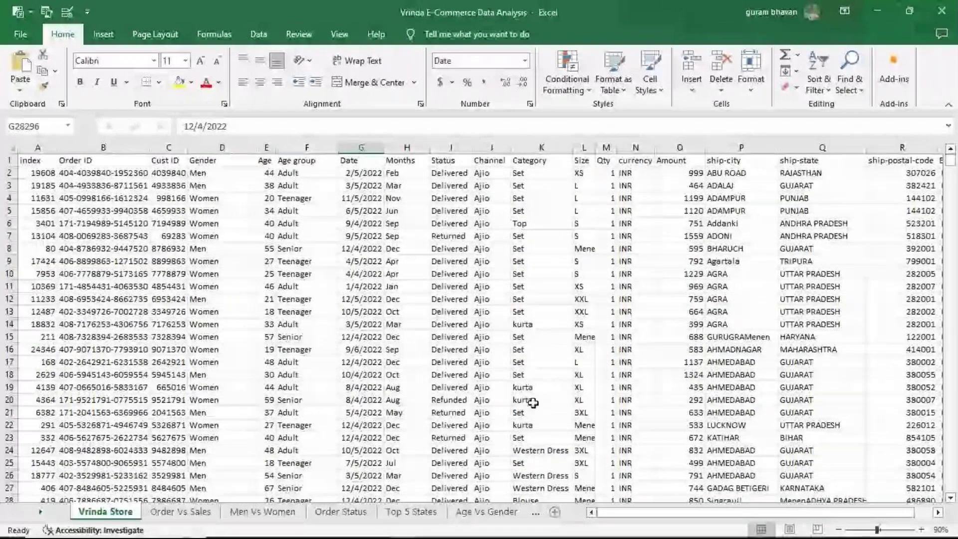
pyautogui.moveTo(950, 161); pyautogui.dragTo(948, 497)
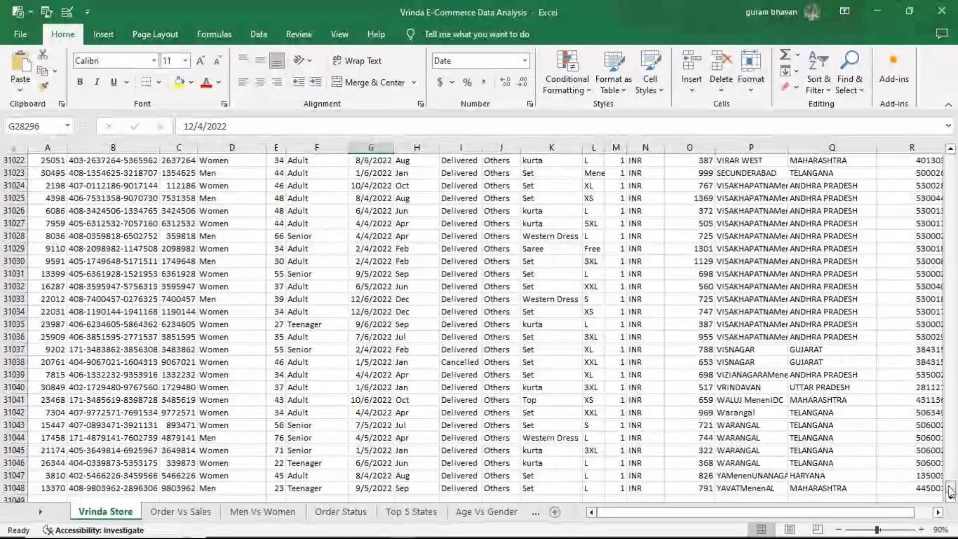
pyautogui.moveTo(949, 492); pyautogui.dragTo(954, 156)
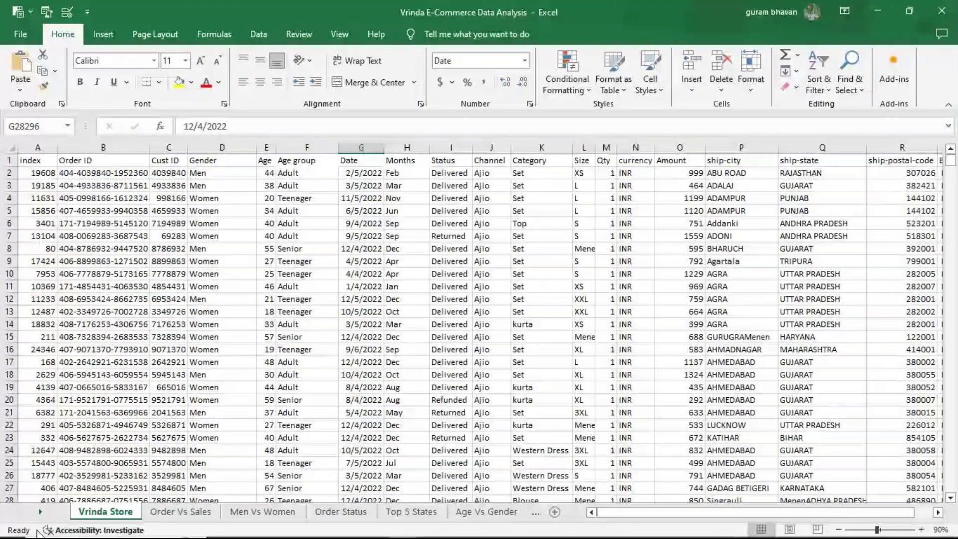
# Step: Review the Order Vs Sales, Men Vs Women, Order Status, Top 5 States and Age Vs Gender sheets
pyautogui.click(199, 516)
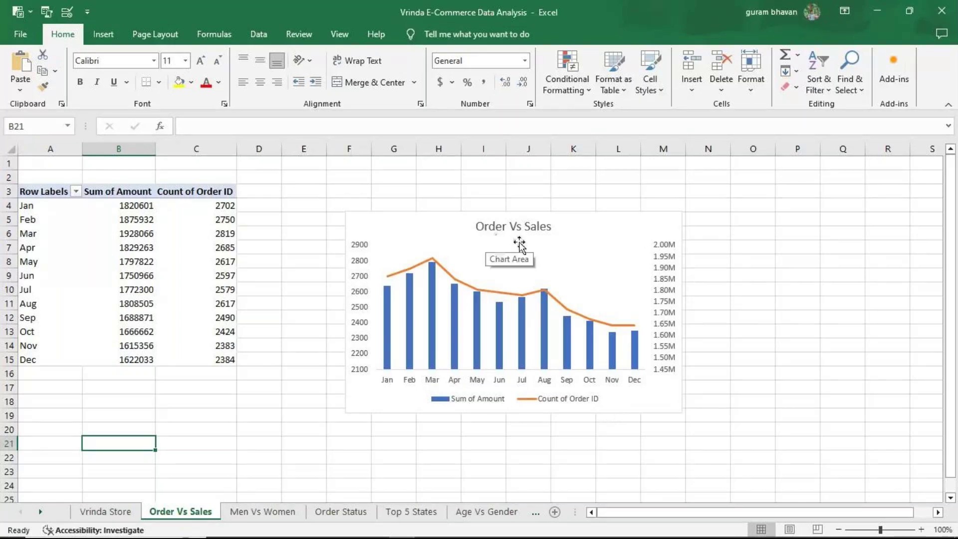
pyautogui.click(270, 511)
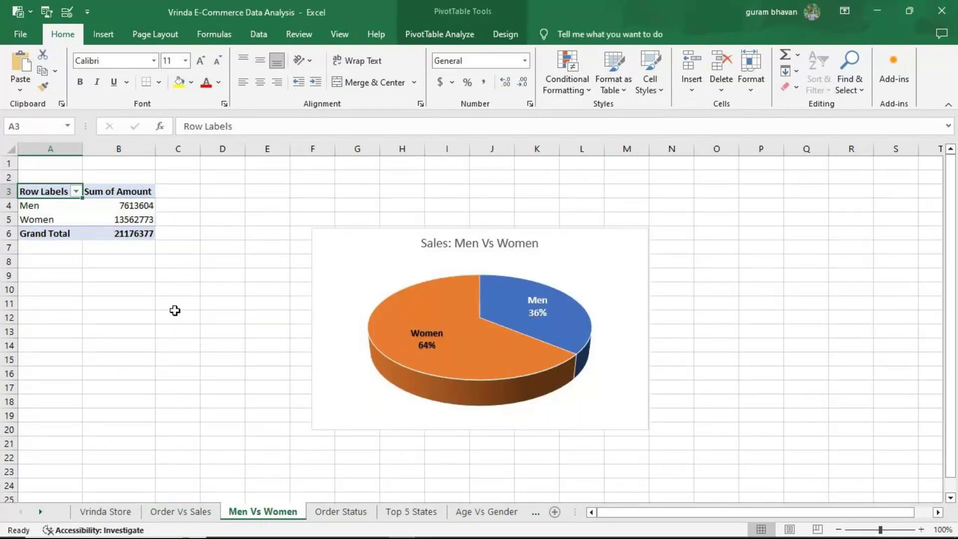
pyautogui.click(355, 510)
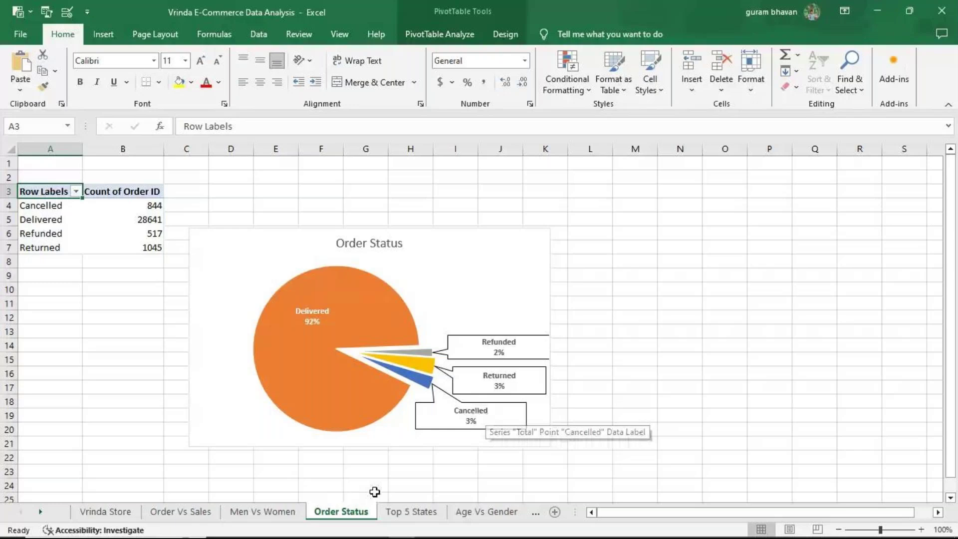
pyautogui.click(411, 512)
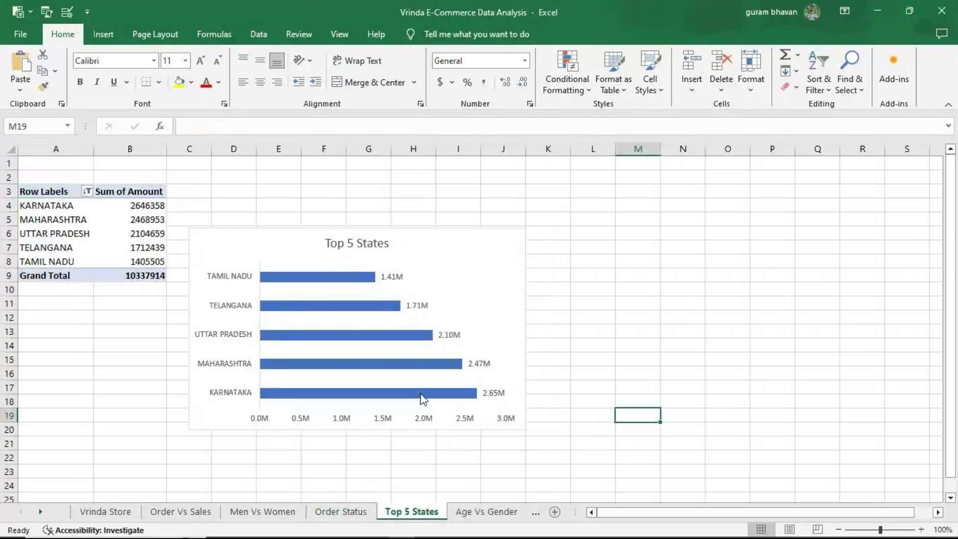
pyautogui.moveTo(427, 402)
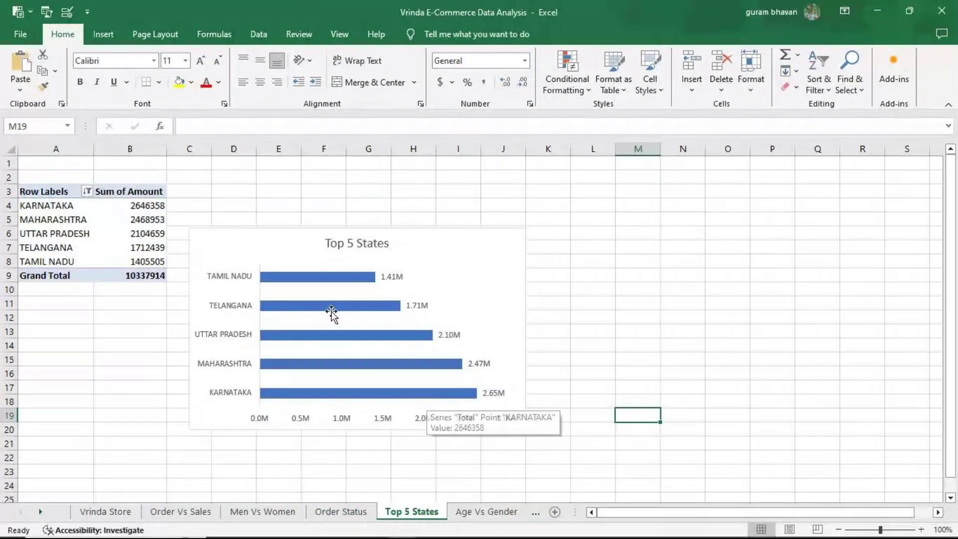
pyautogui.click(486, 511)
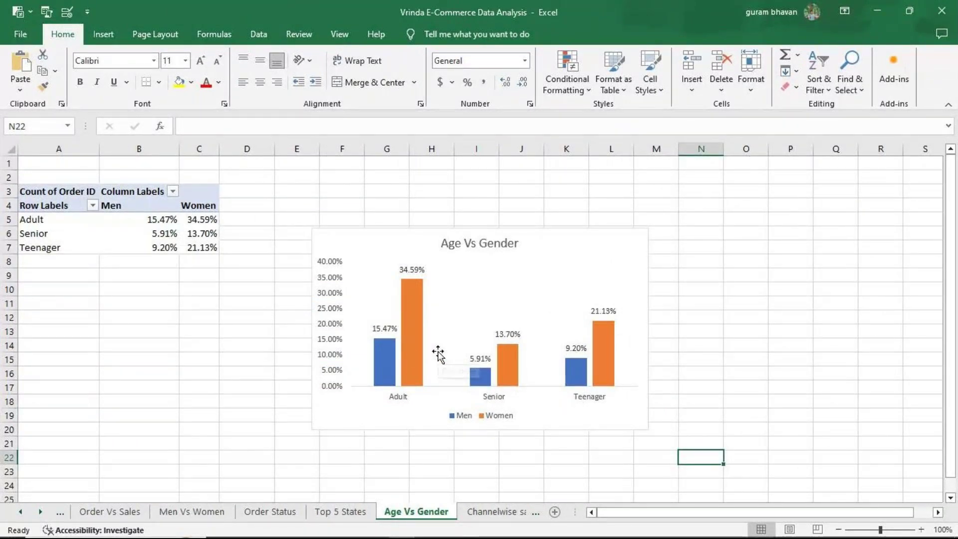
# Step: Check the Channelwise sales sheet, then return to the Report dashboard
pyautogui.click(40, 511)
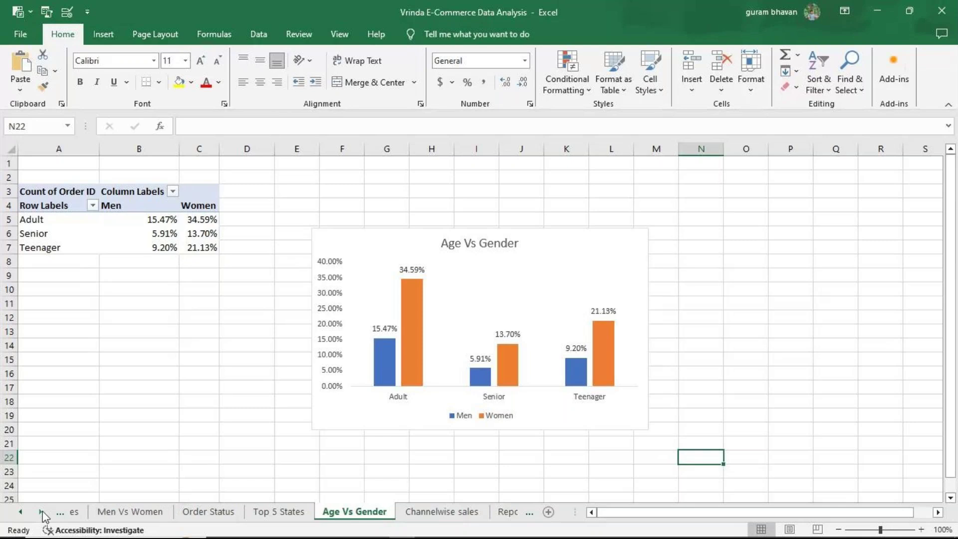
pyautogui.click(424, 511)
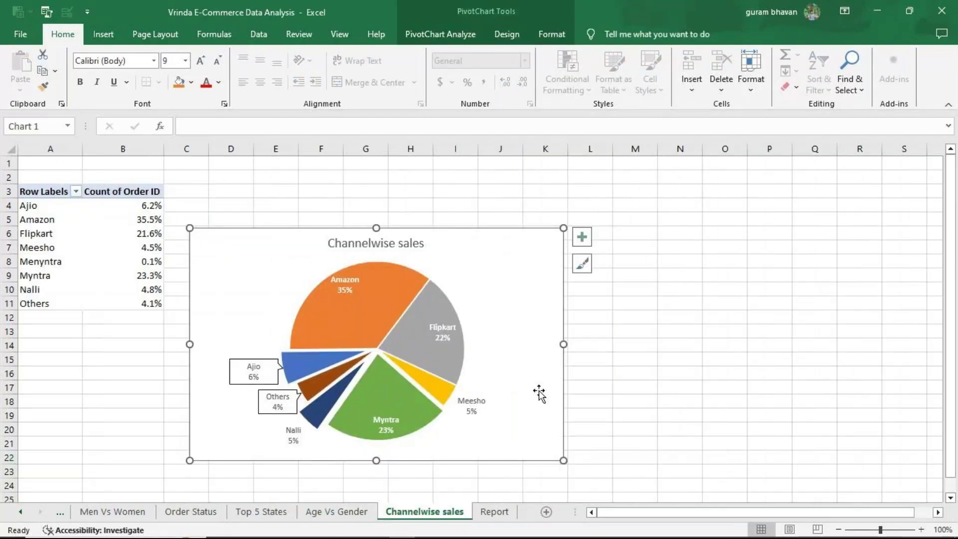
pyautogui.moveTo(315, 332)
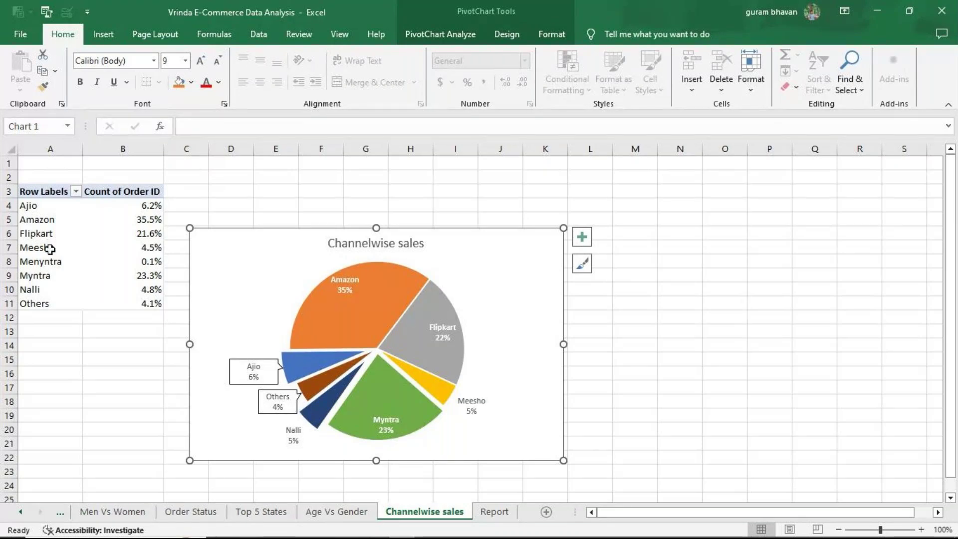
pyautogui.click(492, 511)
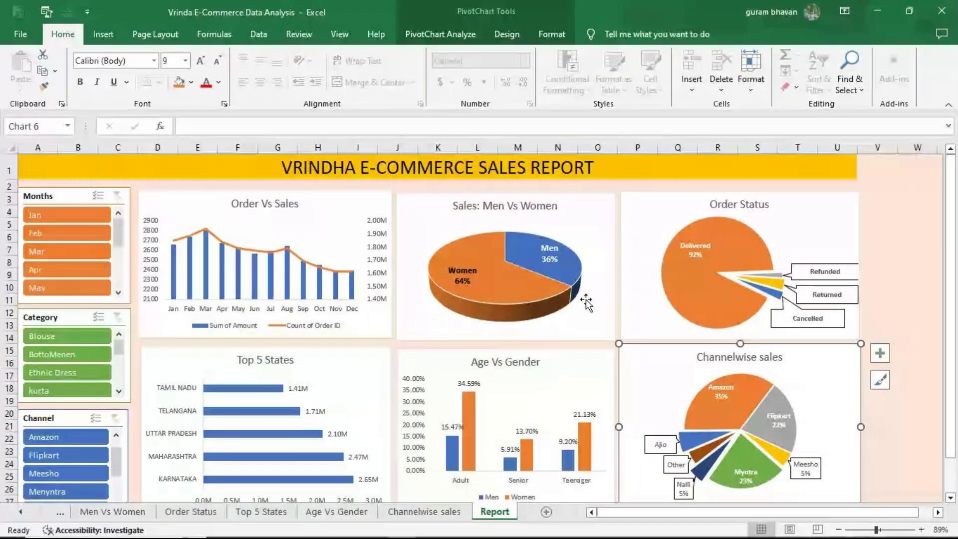
# Step: Use the Months slicer to filter the dashboard to January, then February, then April
pyautogui.click(49, 217)
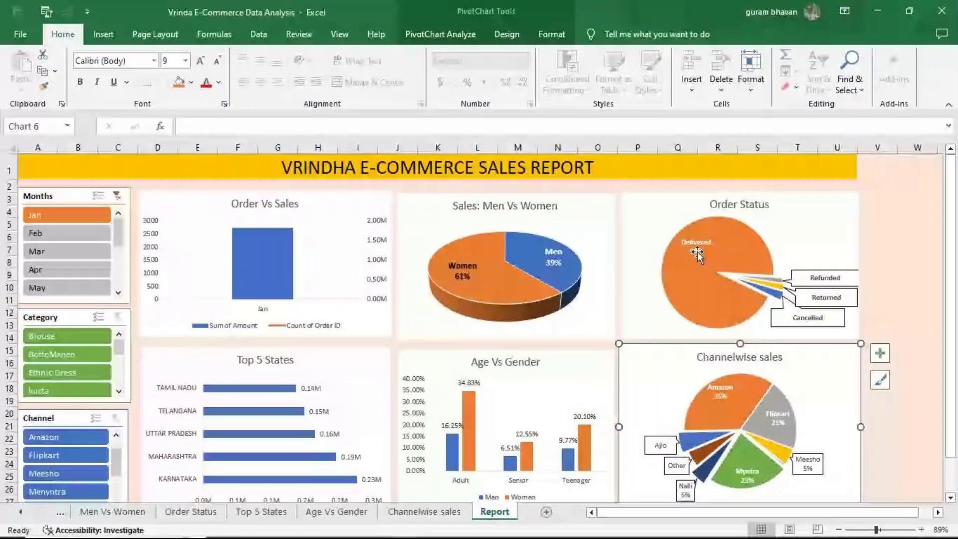
pyautogui.moveTo(698, 264)
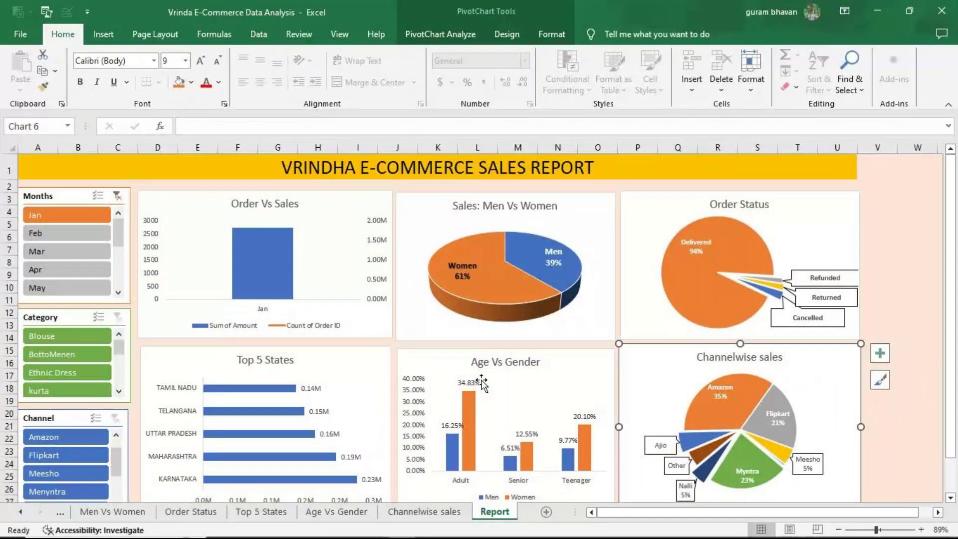
pyautogui.moveTo(729, 412)
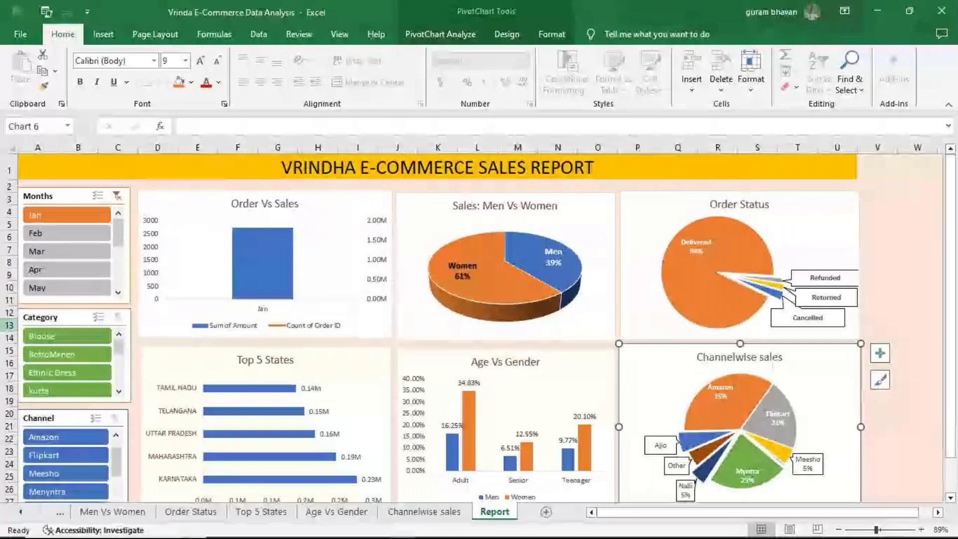
pyautogui.click(66, 233)
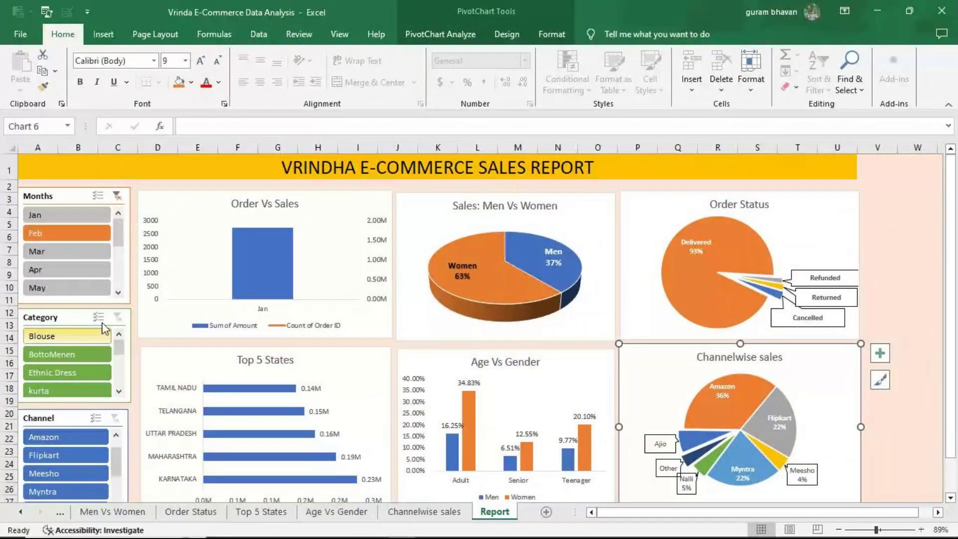
pyautogui.click(50, 269)
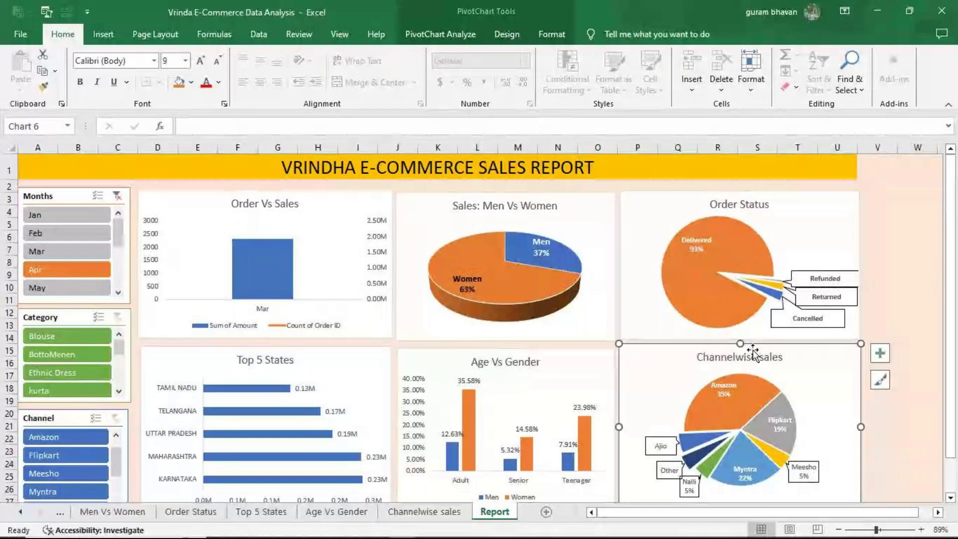
# Step: Filter the charts to Blouse, Ethnic Dress, then kurta in the Category slicer, then clear it
pyautogui.click(53, 341)
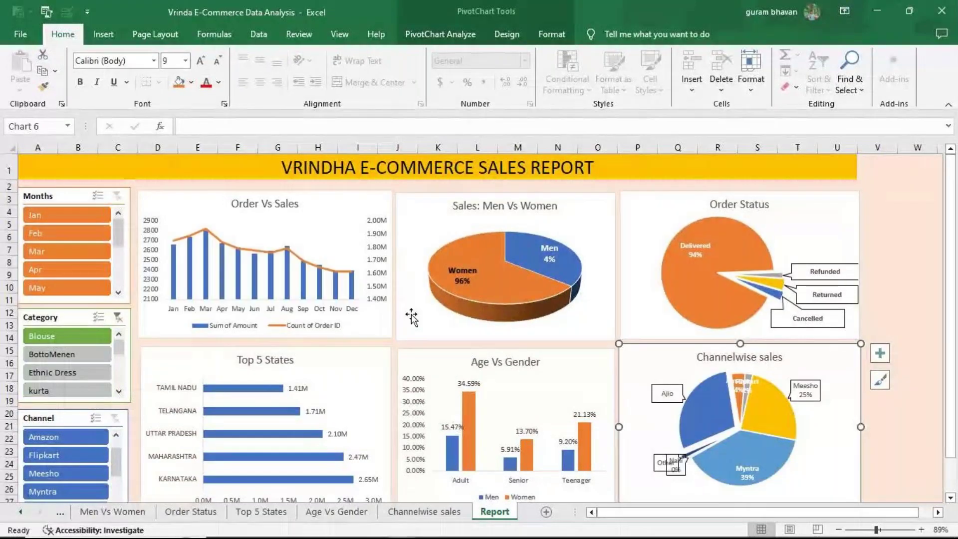
pyautogui.click(63, 375)
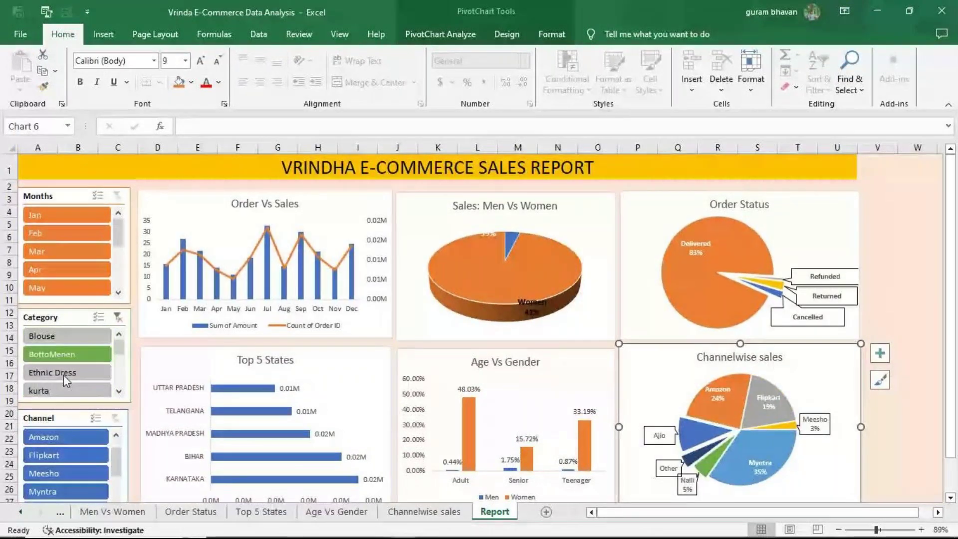
pyautogui.click(63, 389)
pyautogui.click(119, 315)
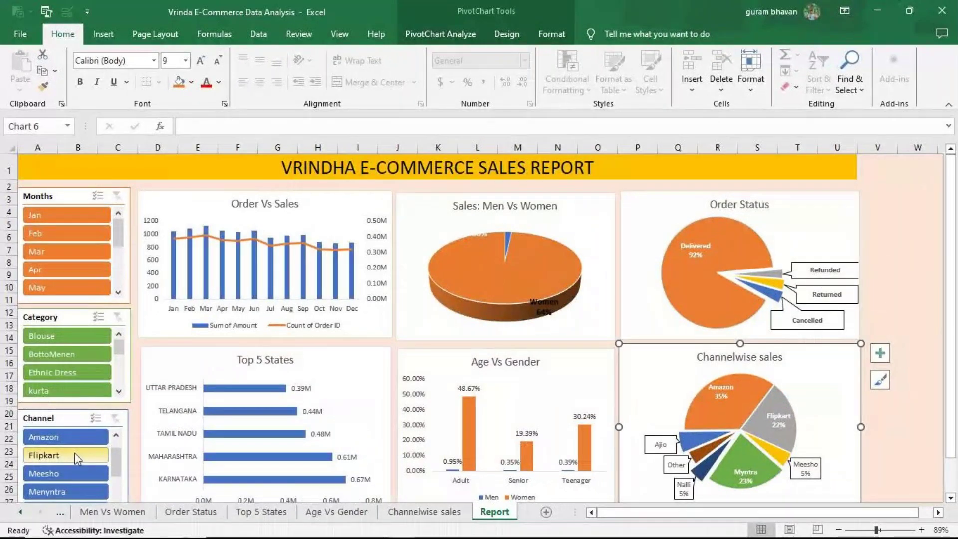
# Step: Filter the charts to Flipkart, then Menyntra in the Channel slicer, then clear it
pyautogui.click(55, 457)
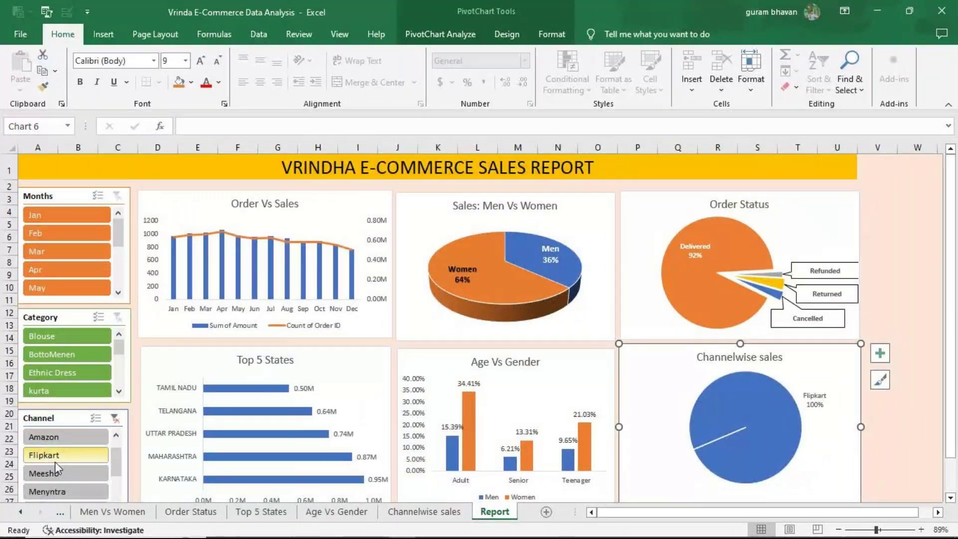
pyautogui.click(63, 492)
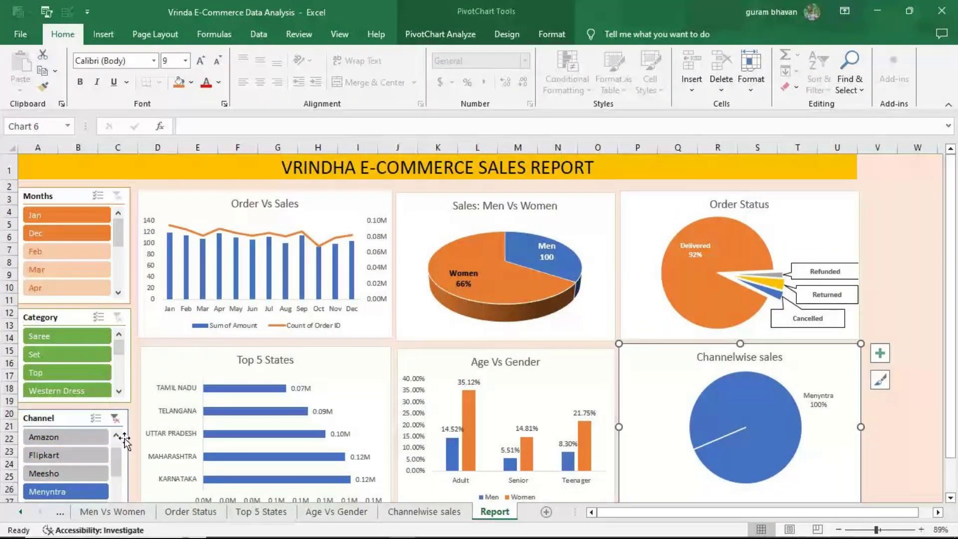
pyautogui.click(115, 417)
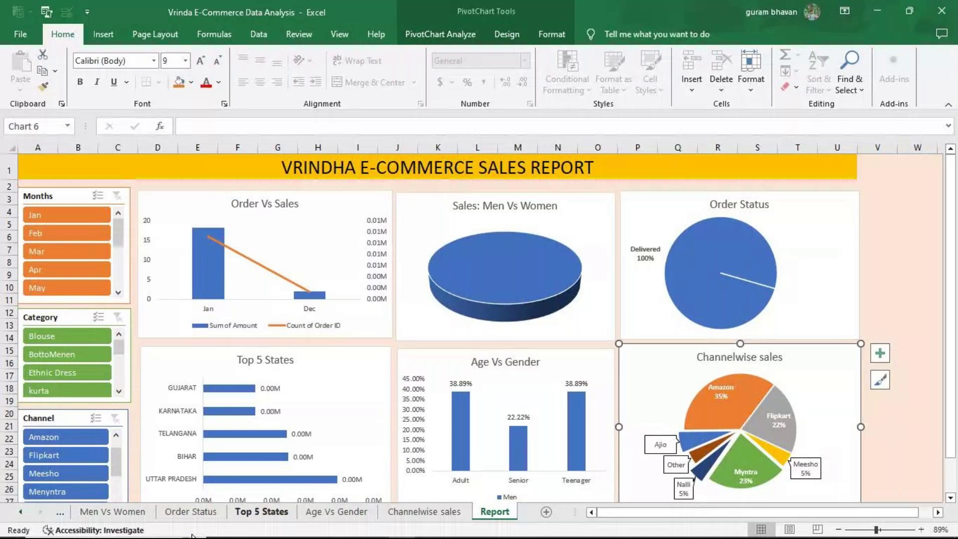
# Step: View the Vrinda Store data and the Order Vs Sales pivot and chart, then return to Vrinda Store
pyautogui.click(23, 511)
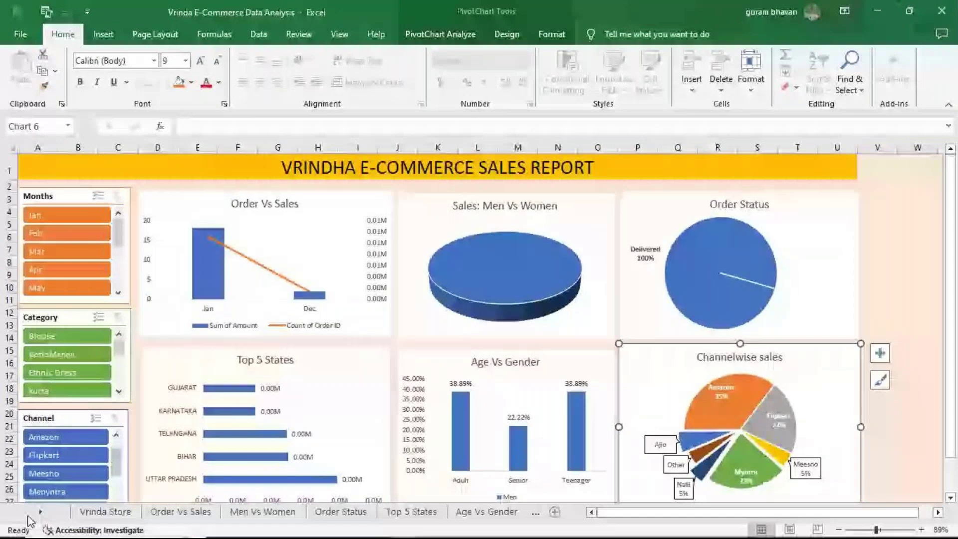
pyautogui.click(105, 511)
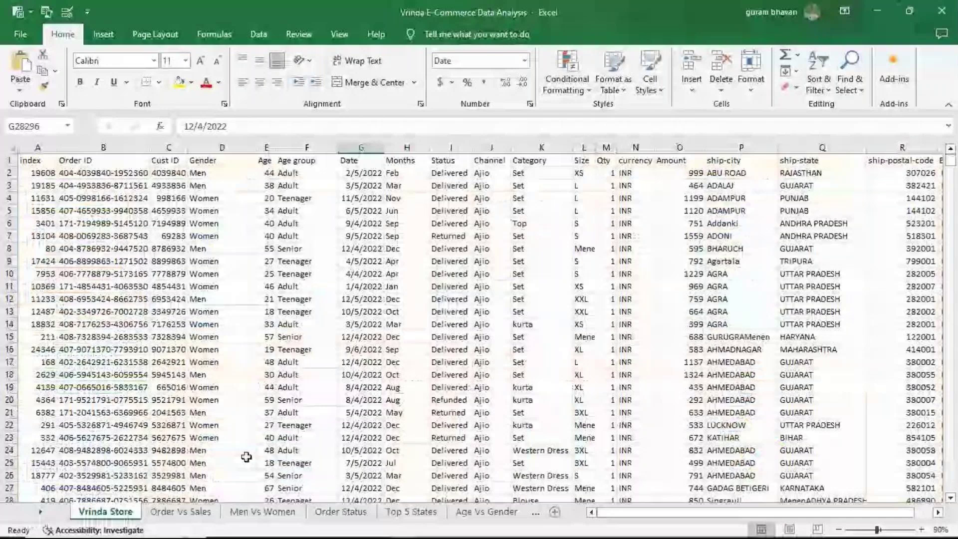
pyautogui.click(162, 510)
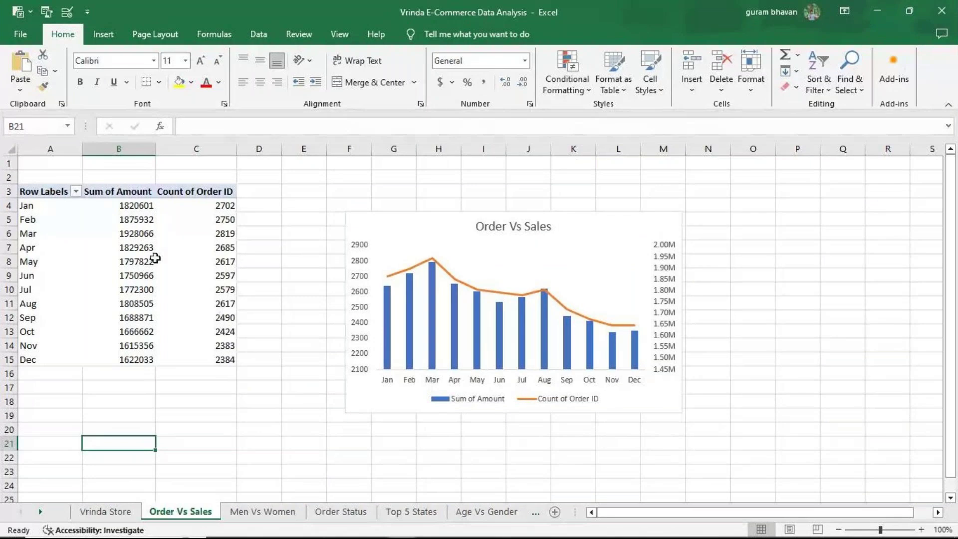
pyautogui.moveTo(171, 288)
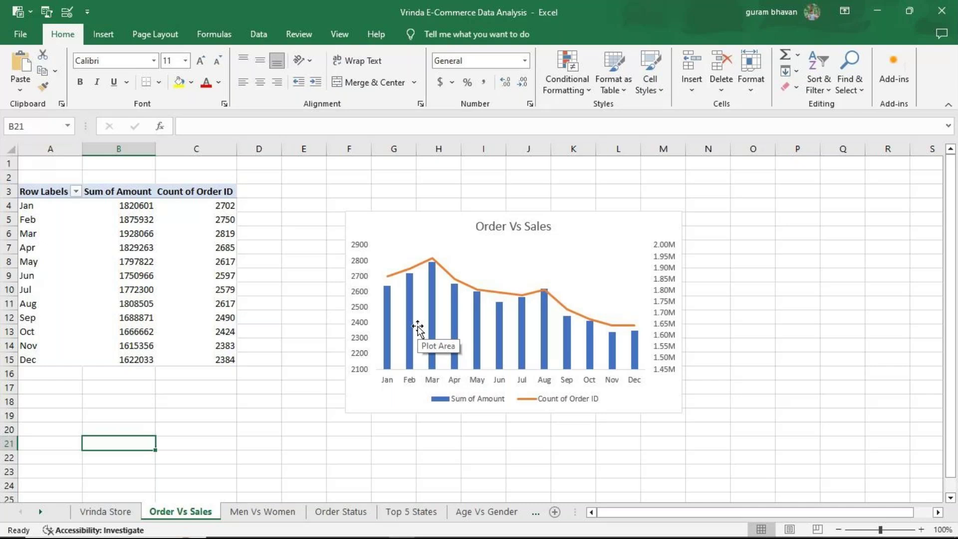
pyautogui.click(93, 514)
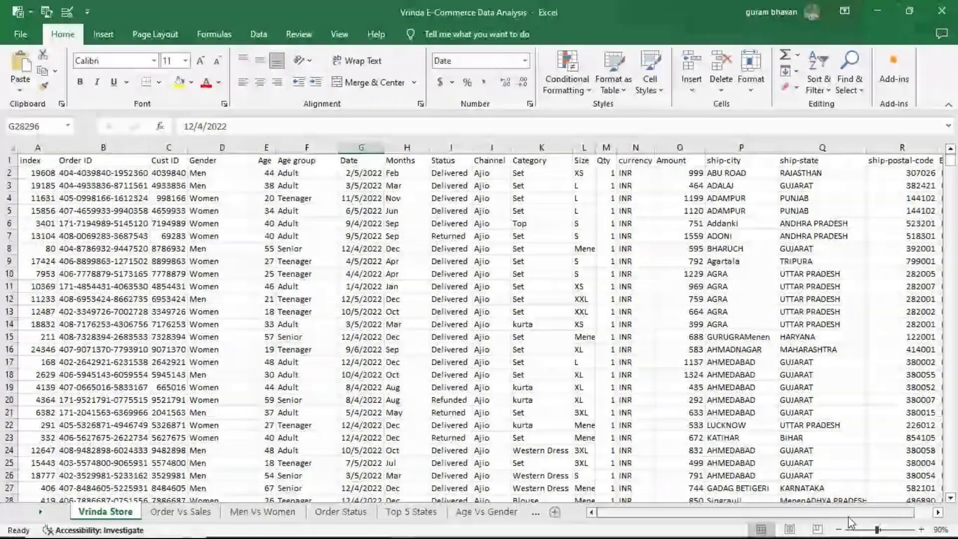
# Step: Zoom the Vrinda Store data out to 60%, show the Insert ribbon, then zoom back in
pyautogui.click(838, 530)
pyautogui.click(838, 529)
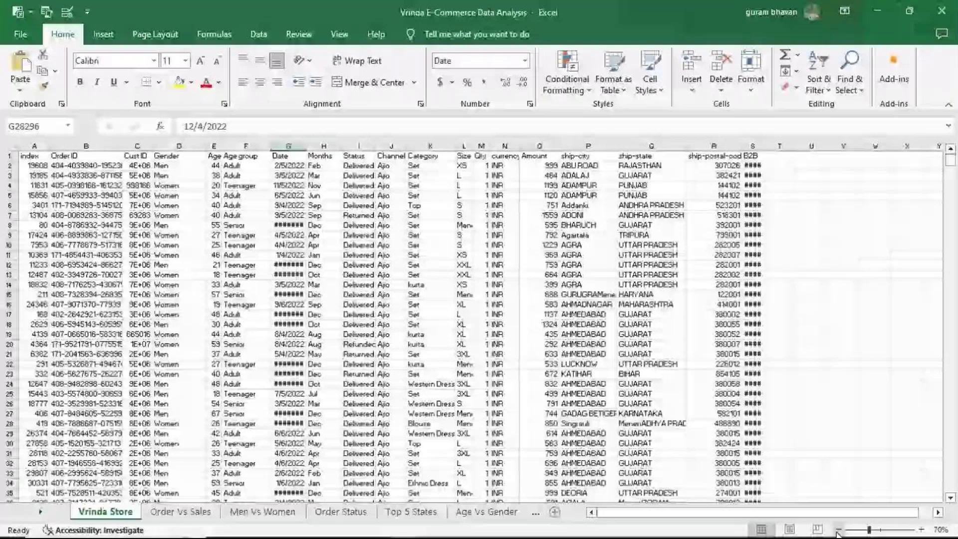
pyautogui.click(838, 529)
pyautogui.moveTo(950, 161); pyautogui.dragTo(953, 189)
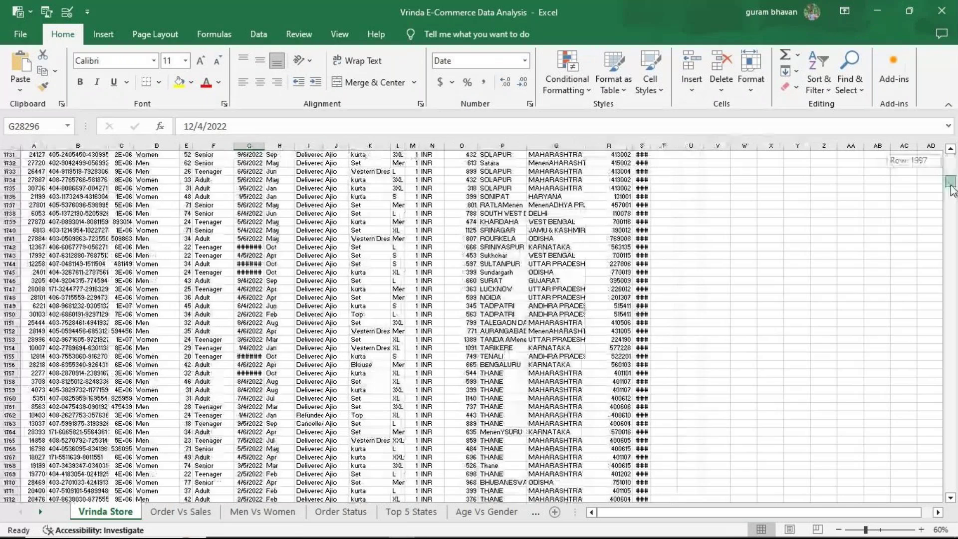
pyautogui.moveTo(953, 190); pyautogui.dragTo(950, 155)
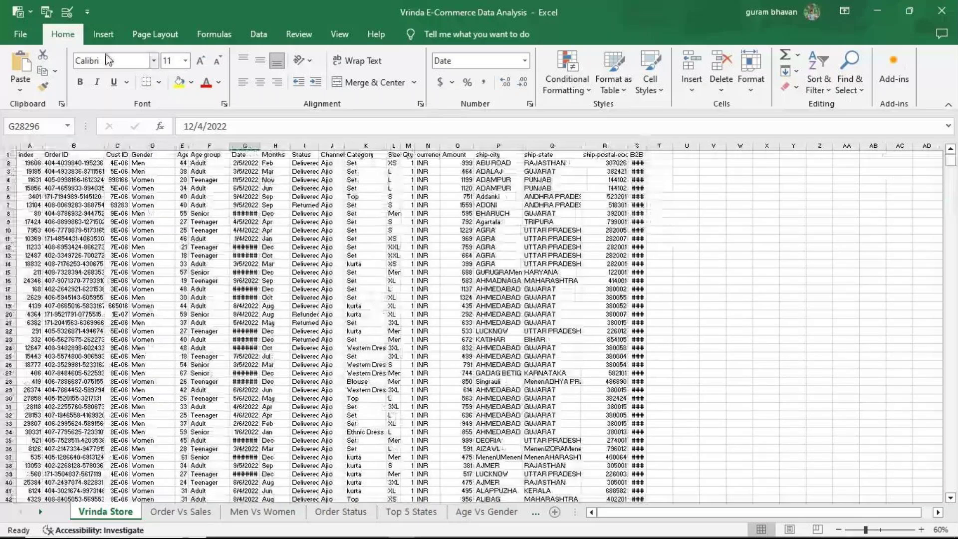
pyautogui.click(103, 34)
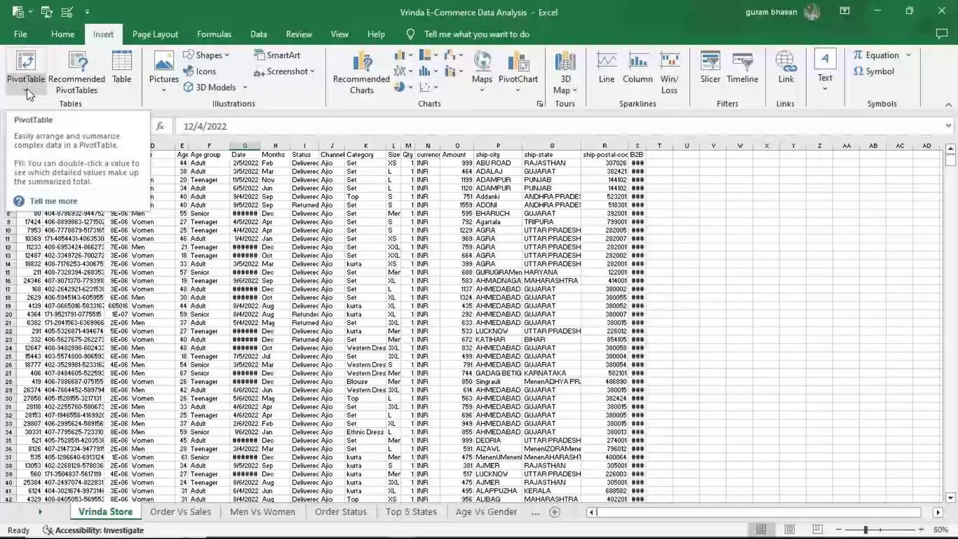
pyautogui.moveTo(865, 529); pyautogui.dragTo(879, 531)
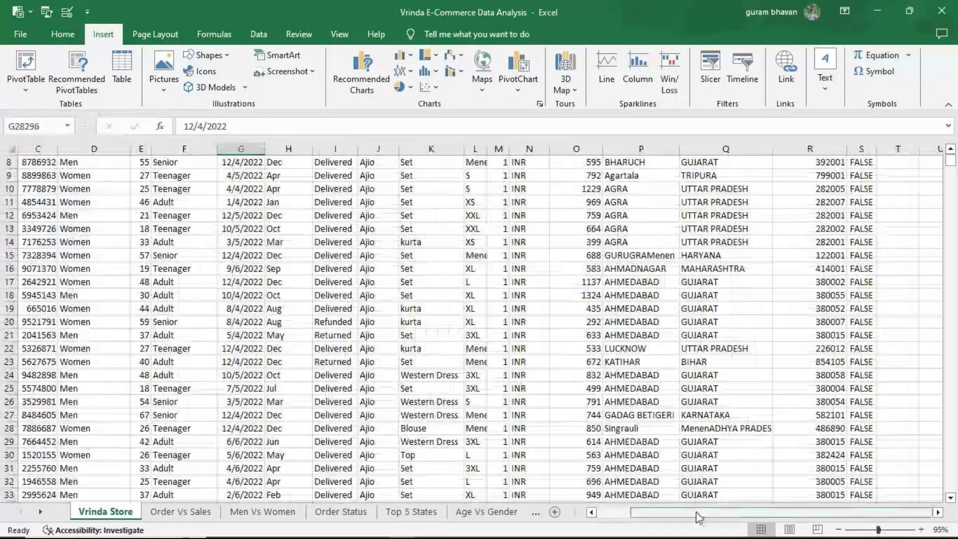
# Step: Set the zoom to 95%, return to the top of the data, and go to Order Vs Sales
pyautogui.moveTo(699, 517); pyautogui.dragTo(663, 517)
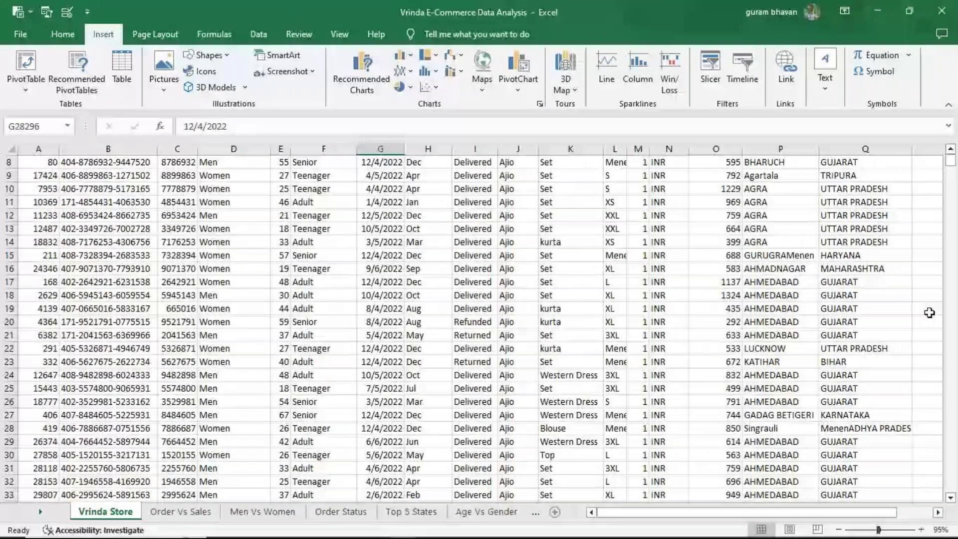
pyautogui.click(950, 149)
pyautogui.click(951, 149)
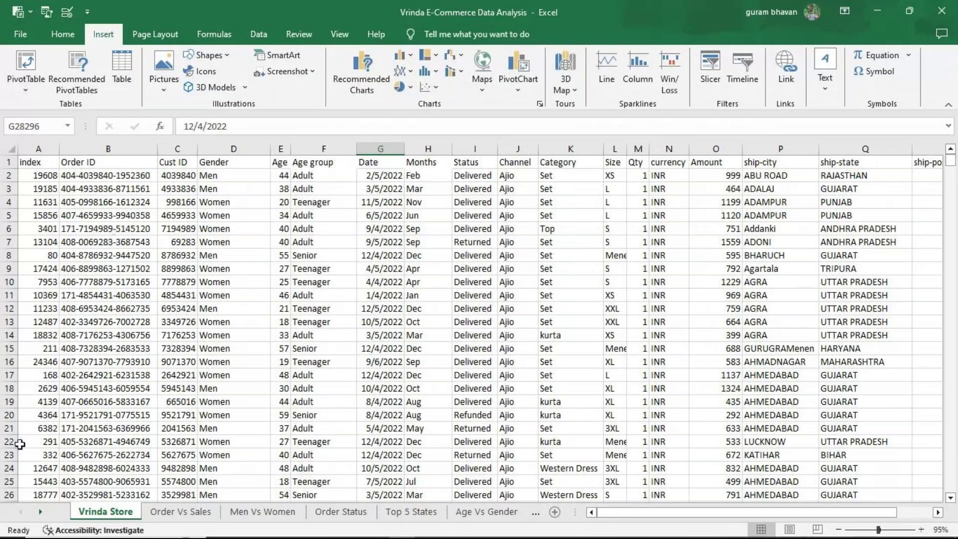
pyautogui.click(197, 511)
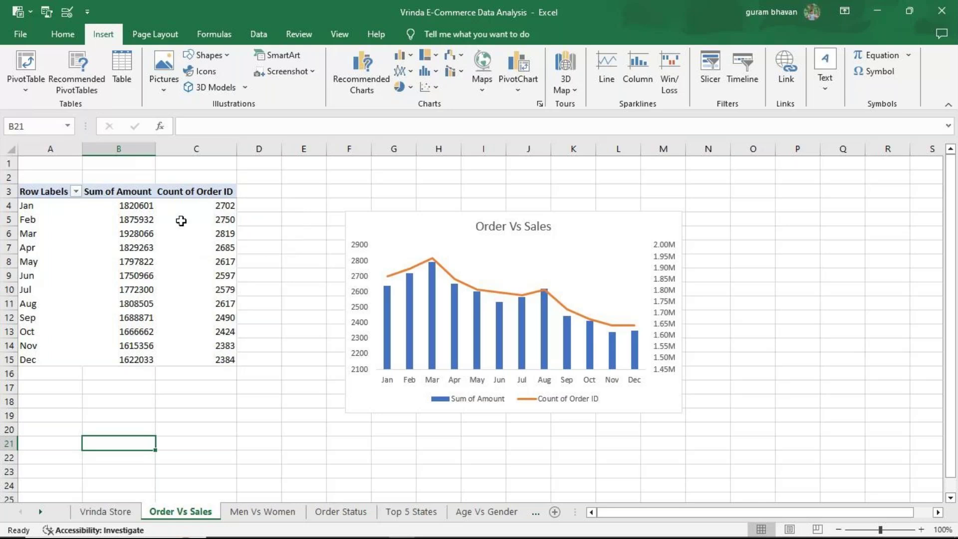
pyautogui.click(98, 513)
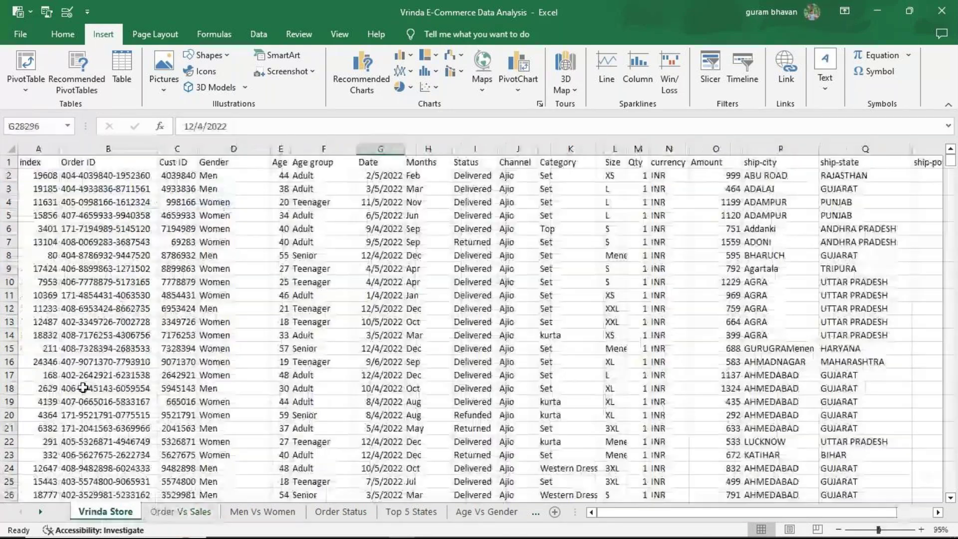
pyautogui.click(181, 512)
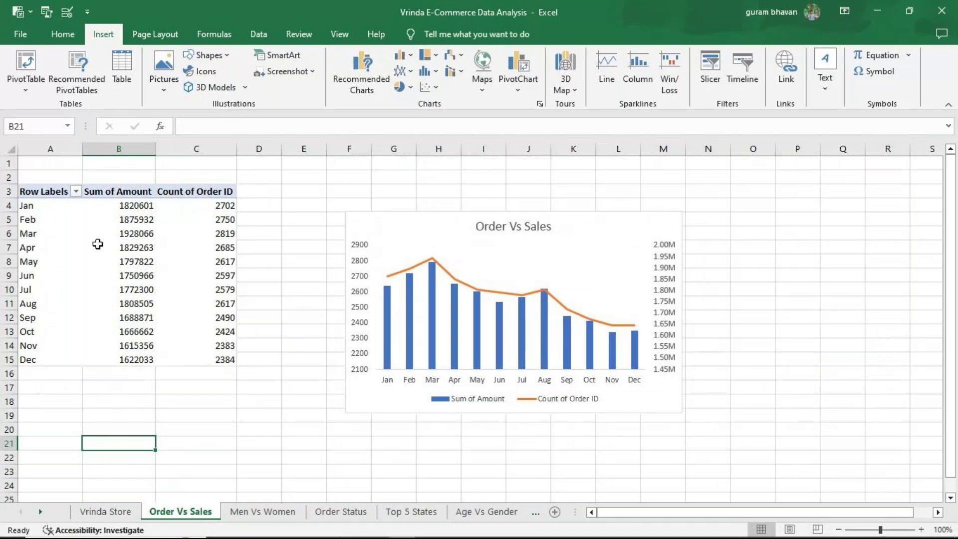
pyautogui.moveTo(106, 244)
pyautogui.moveTo(193, 237)
pyautogui.moveTo(170, 281)
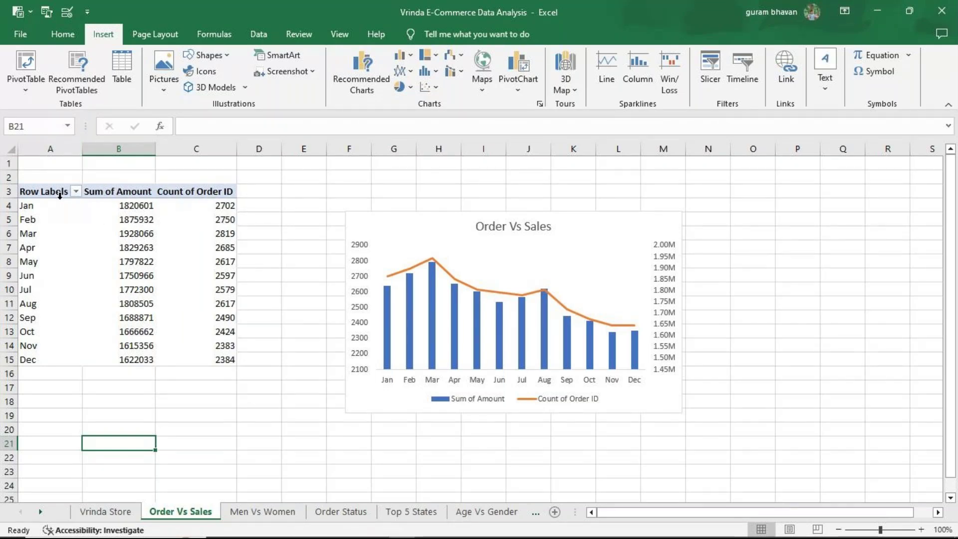
pyautogui.click(96, 295)
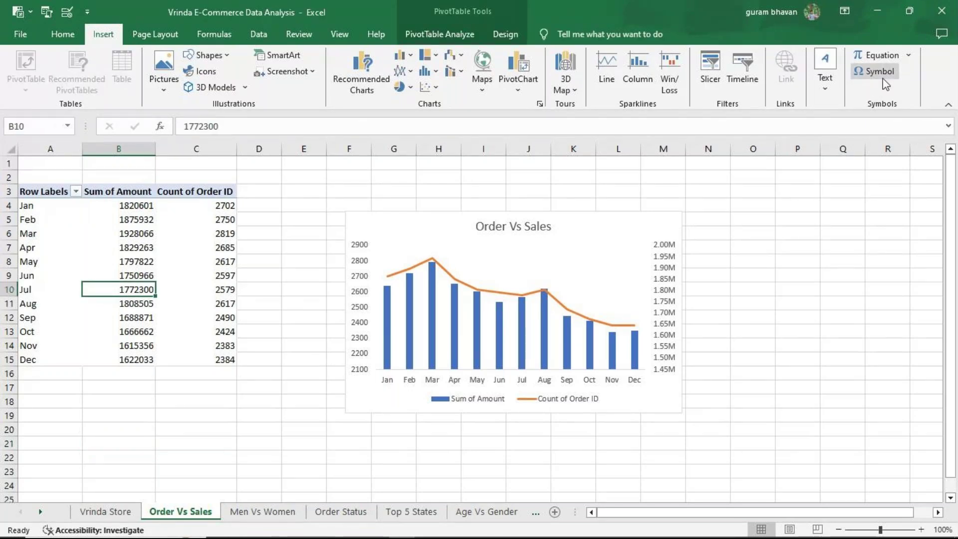
# Step: Show the pivot's Field List with Order ID, Months and Amount, then go to Men Vs Women
pyautogui.click(885, 54)
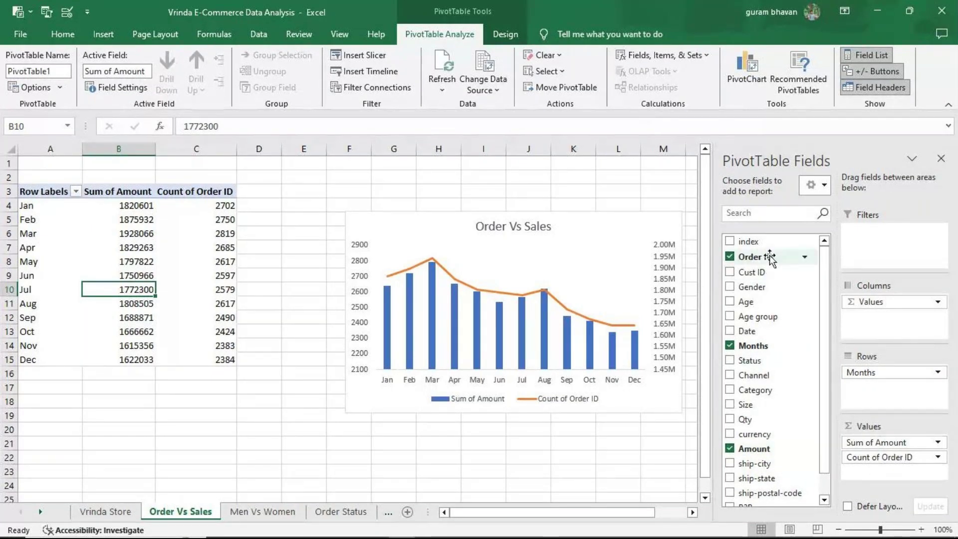
pyautogui.moveTo(823, 272); pyautogui.dragTo(883, 388)
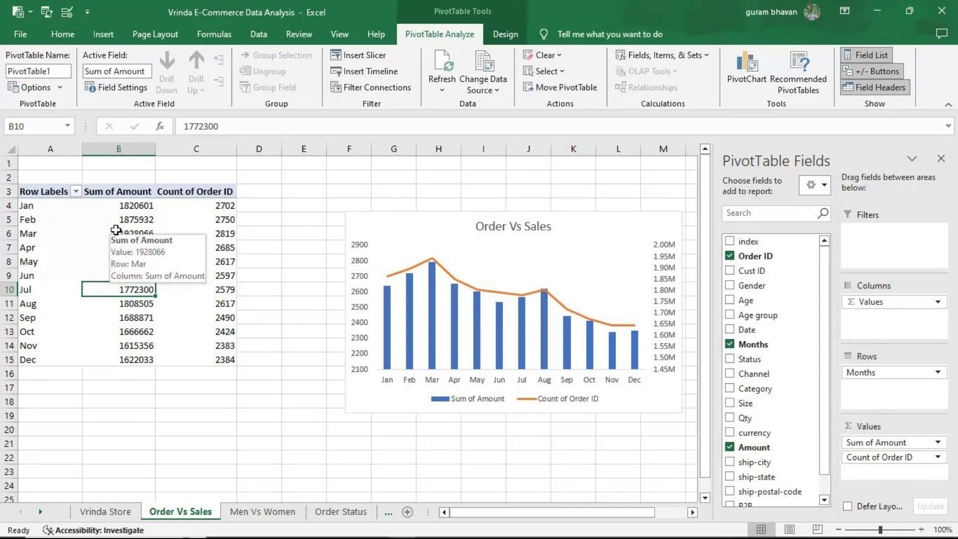
pyautogui.click(287, 518)
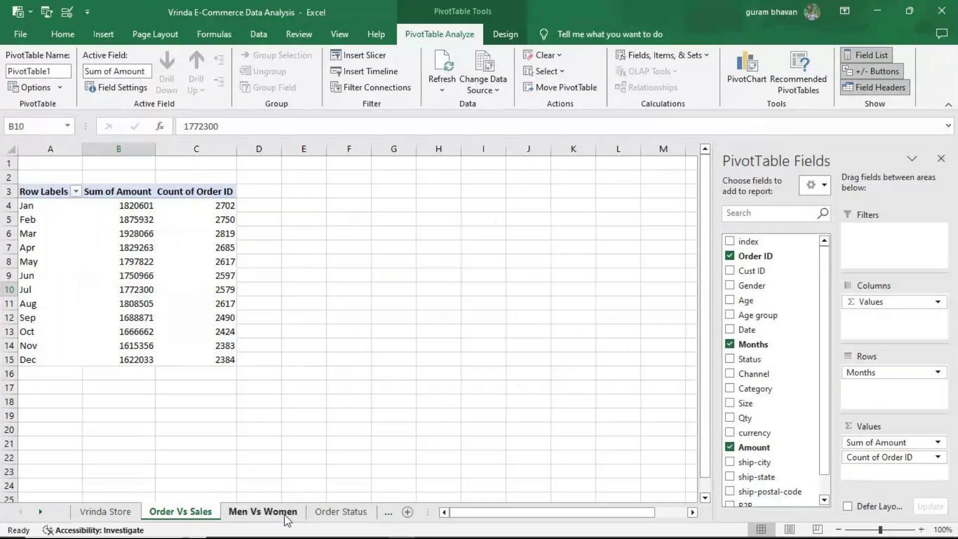
# Step: From the Order Status sheet, hide the Field List and close the workbook without saving
pyautogui.click(341, 512)
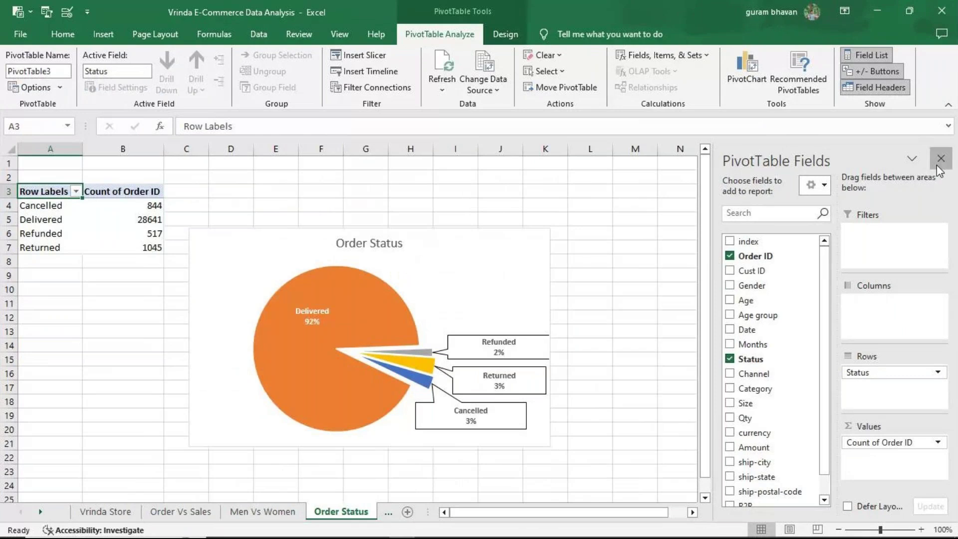
pyautogui.click(941, 158)
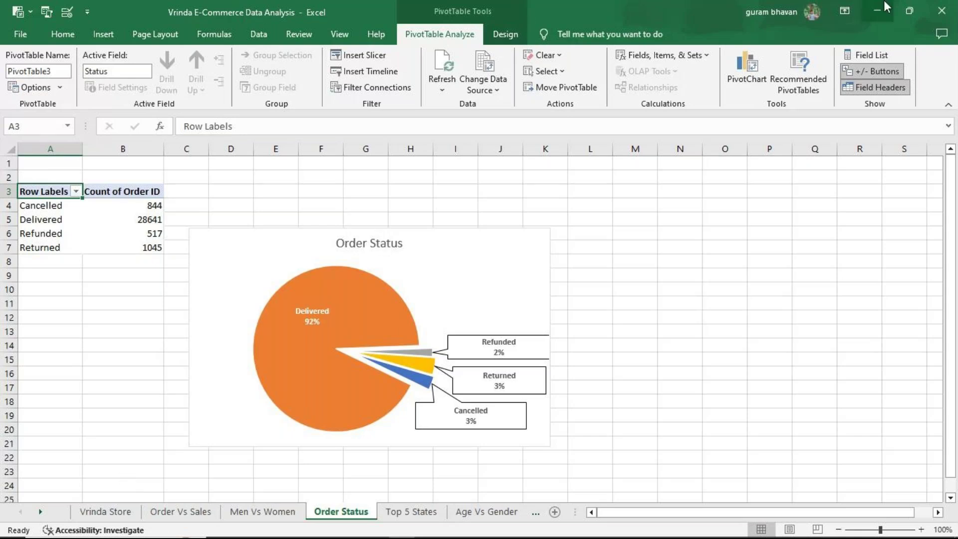
pyautogui.click(936, 15)
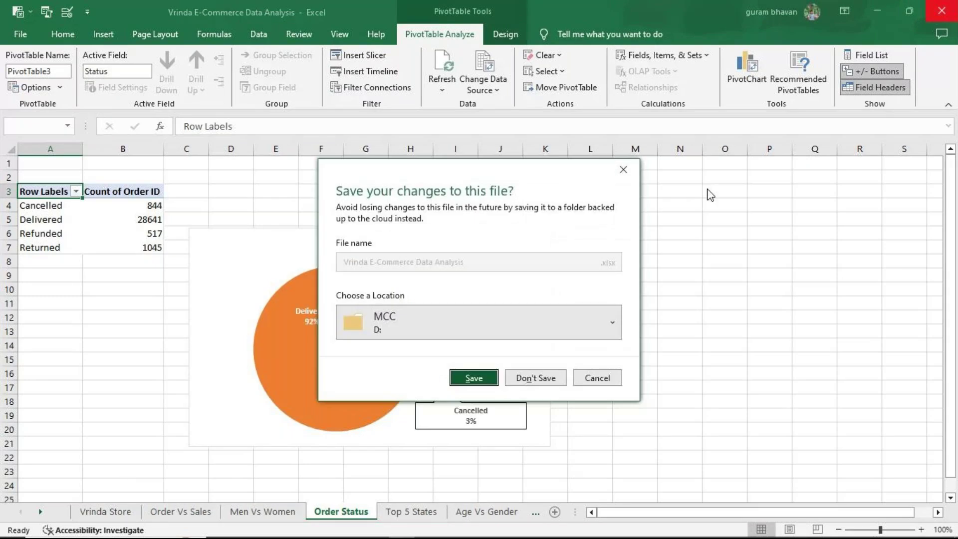
pyautogui.click(536, 377)
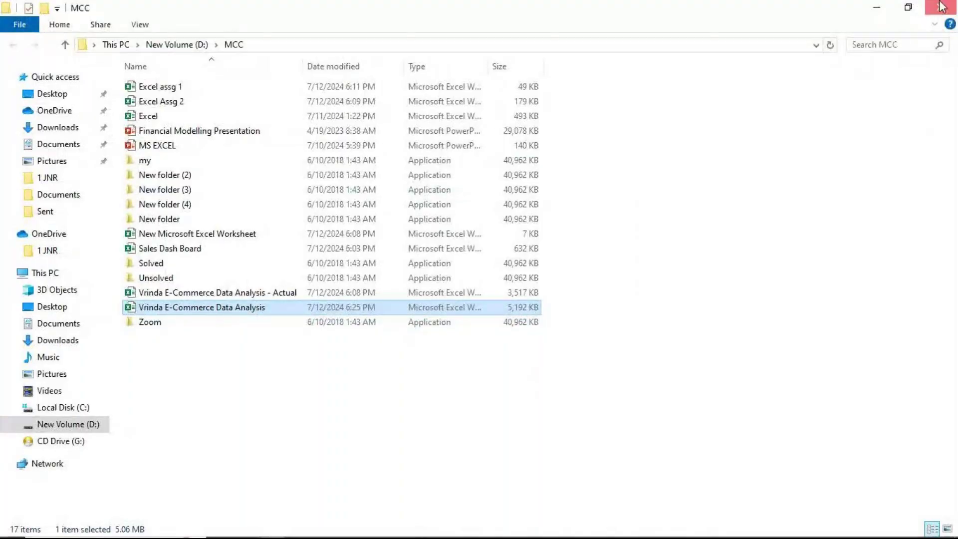
# Step: Close the MCC folder window and bring the GoTo Meeting window in Chrome forward
pyautogui.click(940, 7)
pyautogui.moveTo(355, 525)
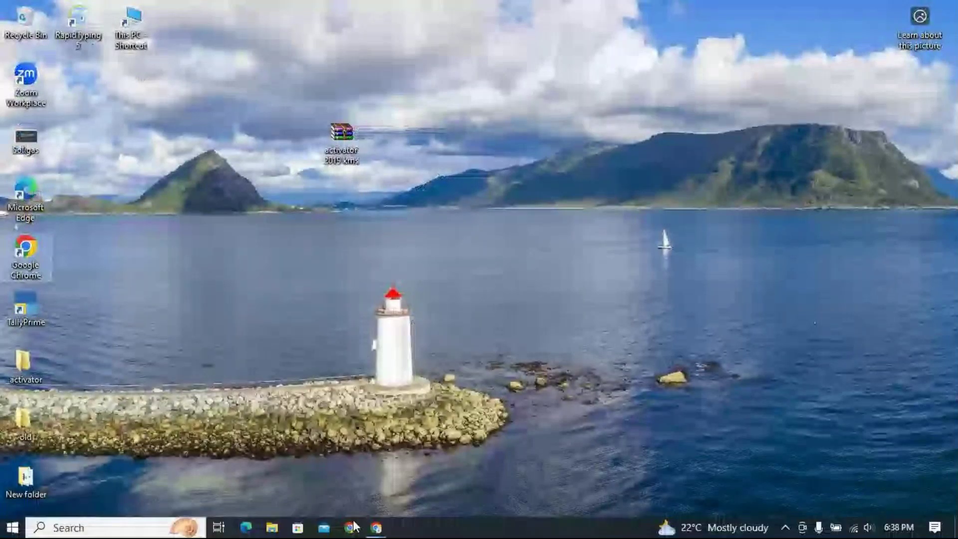
pyautogui.click(354, 527)
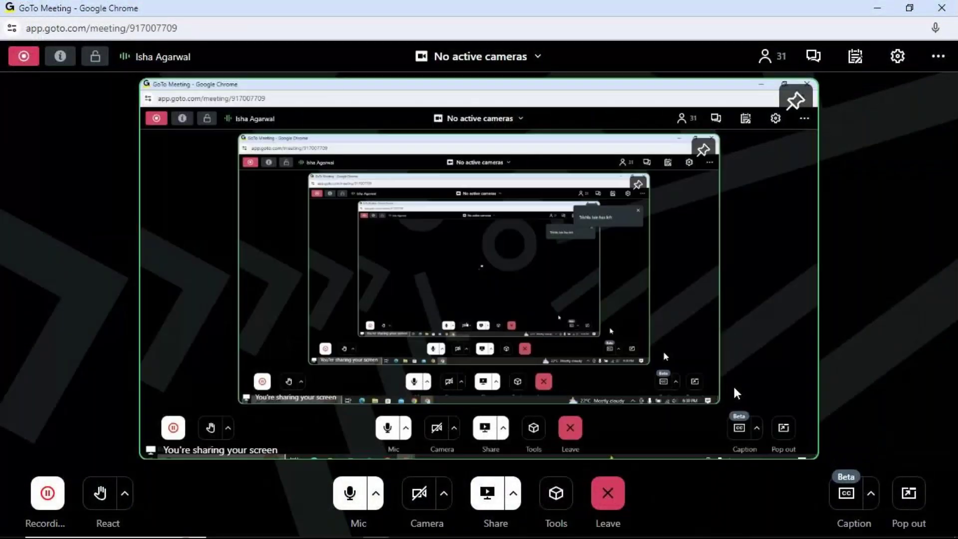